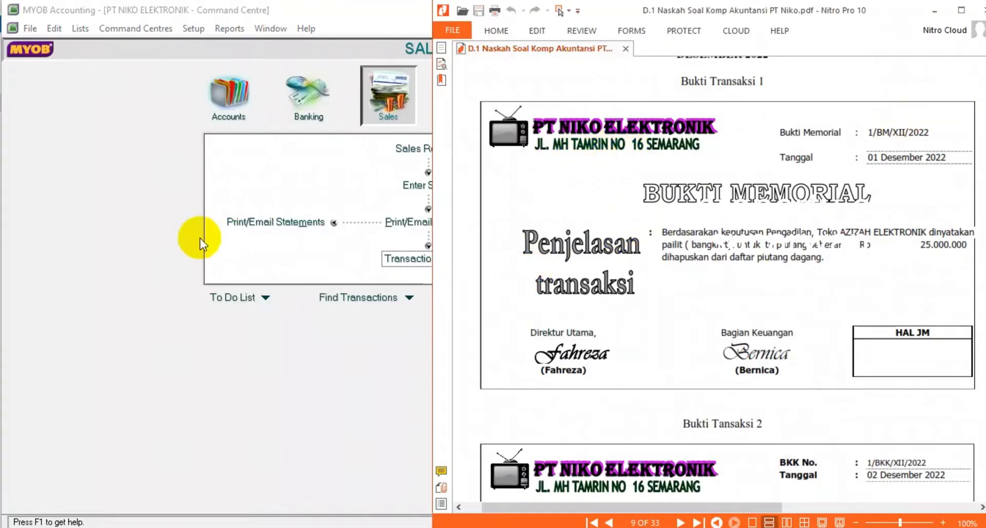
# - Review the account opening balances as of 01/12/2022, from the assets down to the equity accounts, and close the list
pyautogui.click(129, 106)
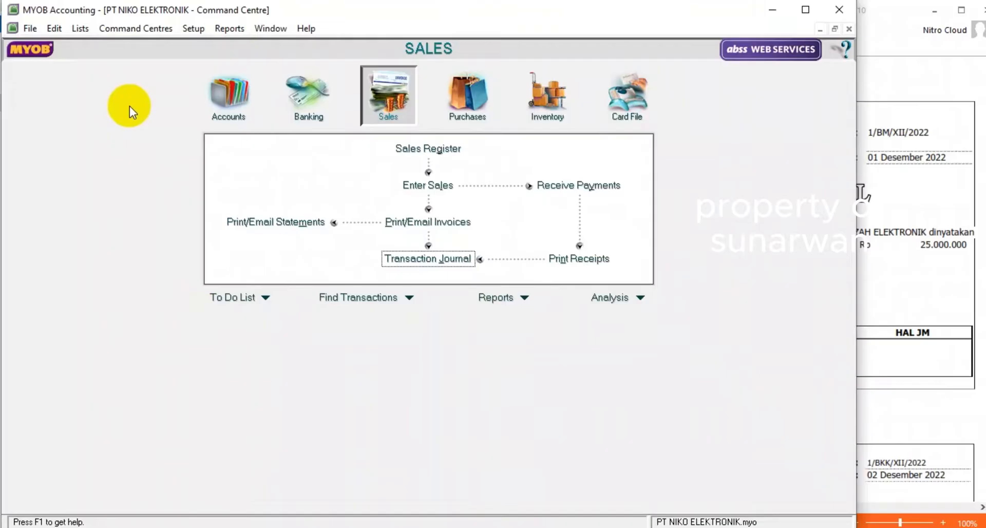
pyautogui.click(194, 29)
pyautogui.moveTo(264, 61)
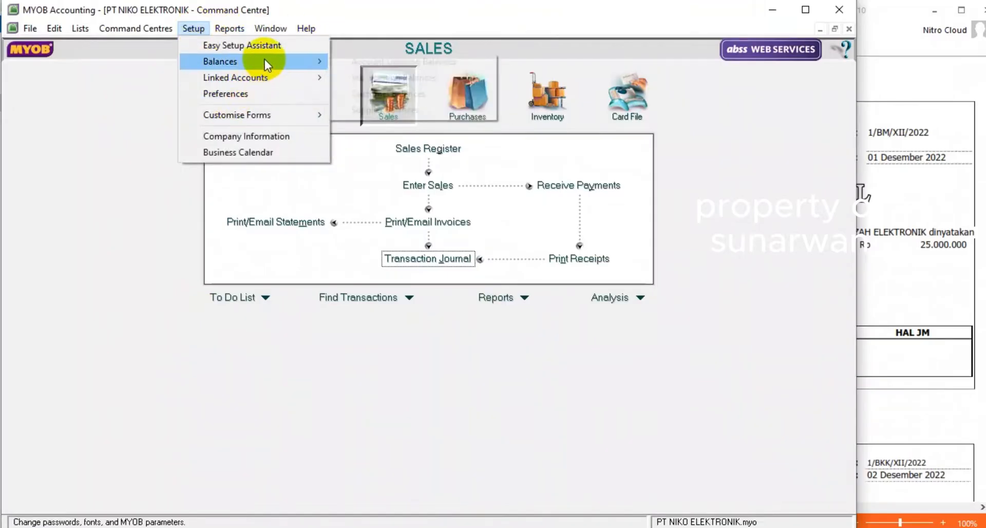
pyautogui.click(362, 59)
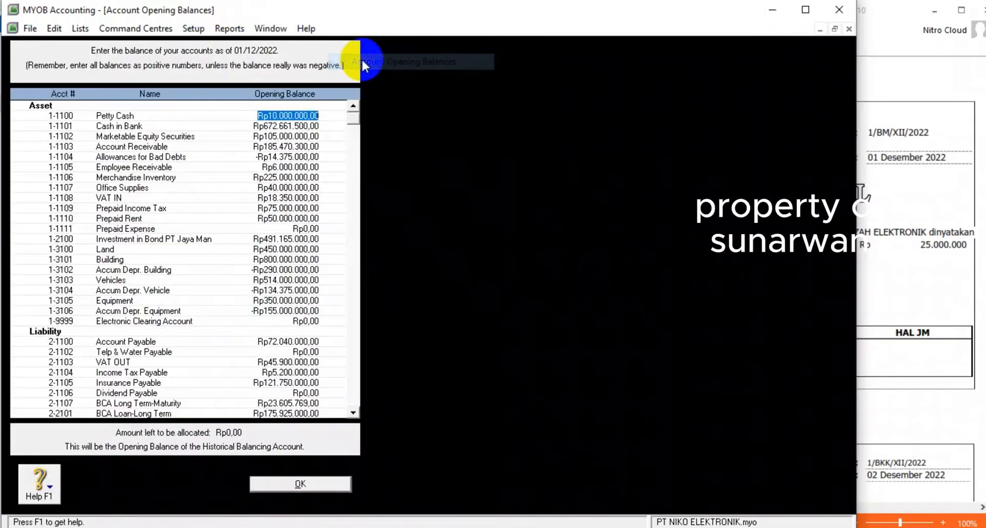
pyautogui.scroll(-3, 286, 418)
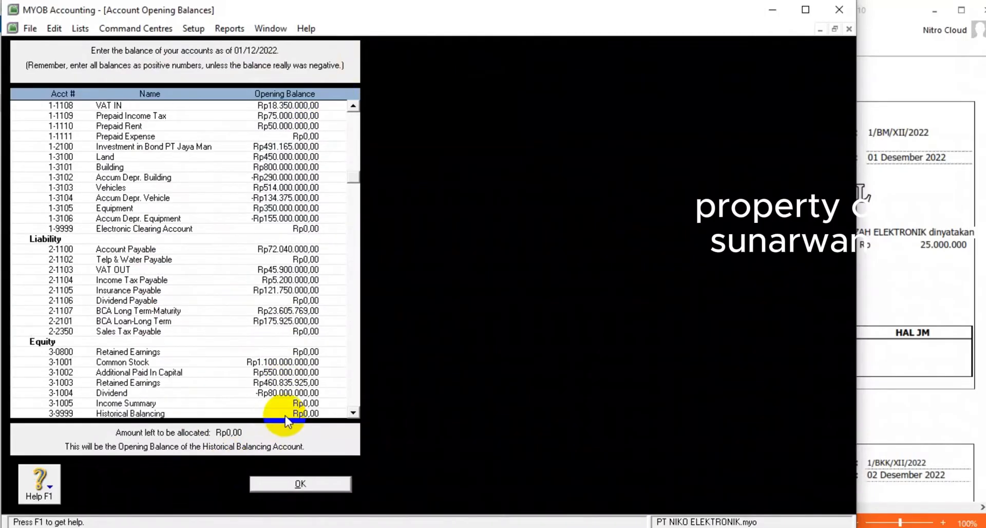
pyautogui.scroll(-3, 286, 421)
pyautogui.click(279, 488)
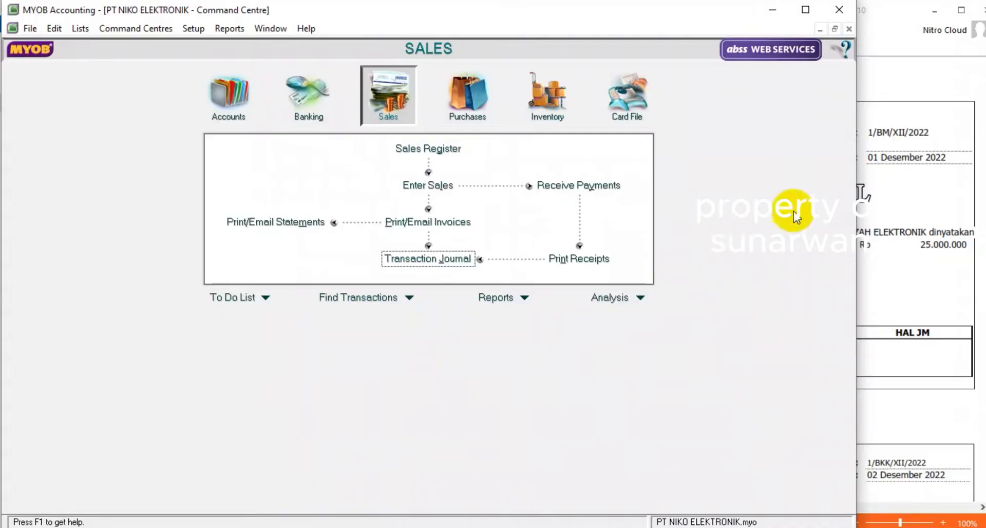
# - Check the first memo voucher in the Nitro Pro PDF and start a MYOB sales invoice for customer TOKO AZIZAH SEJAHTERA
pyautogui.click(920, 187)
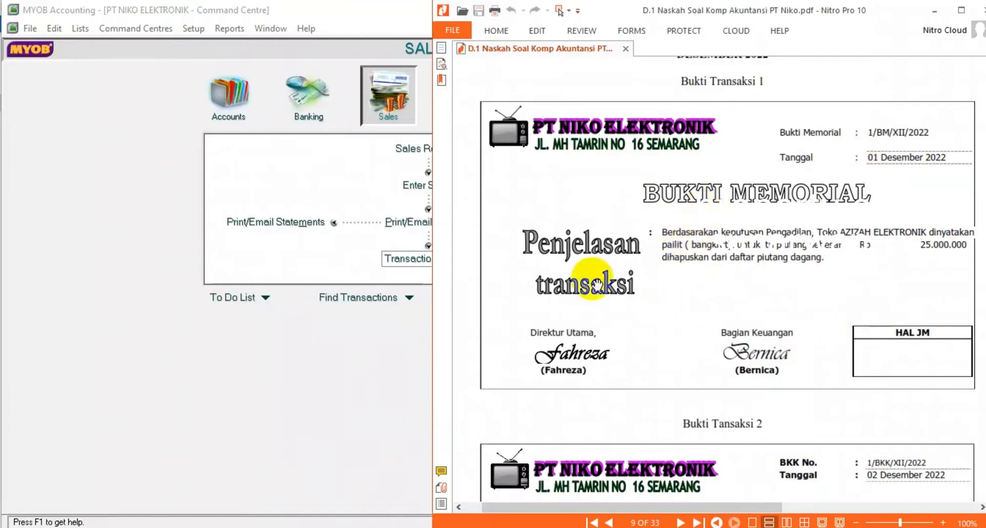
pyautogui.click(395, 95)
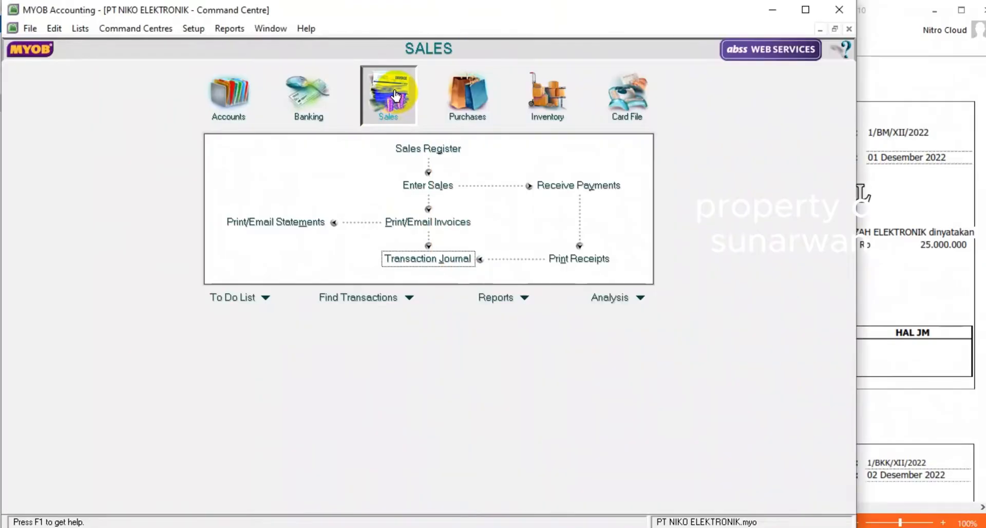
pyautogui.click(426, 188)
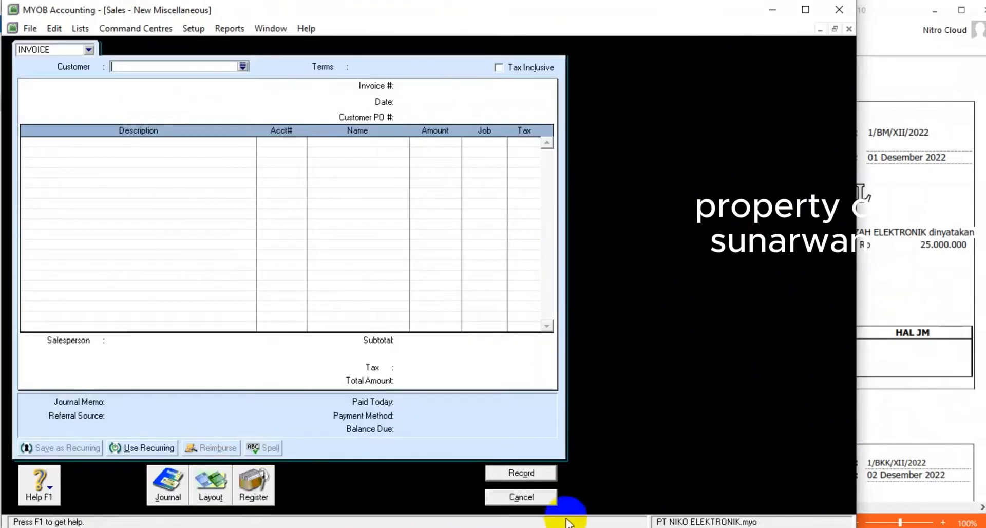
pyautogui.click(447, 188)
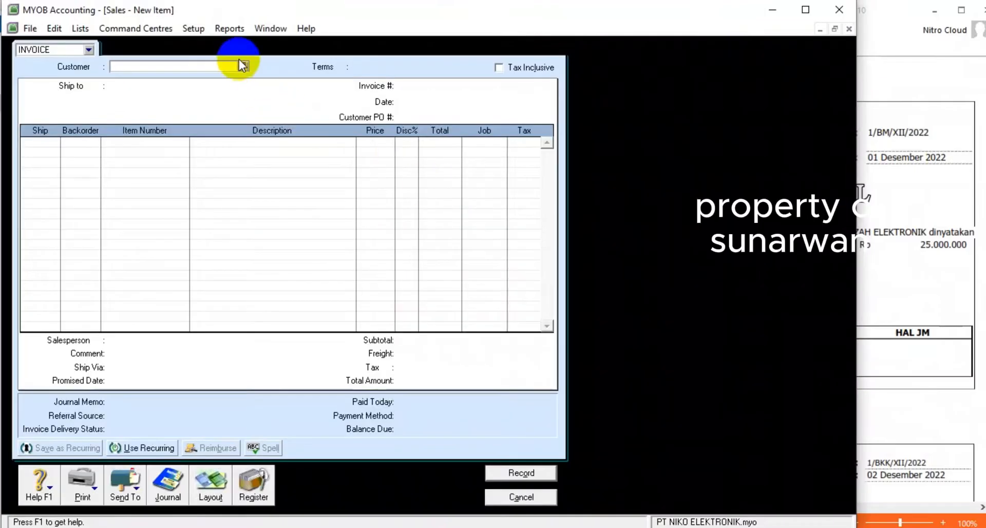
pyautogui.click(244, 67)
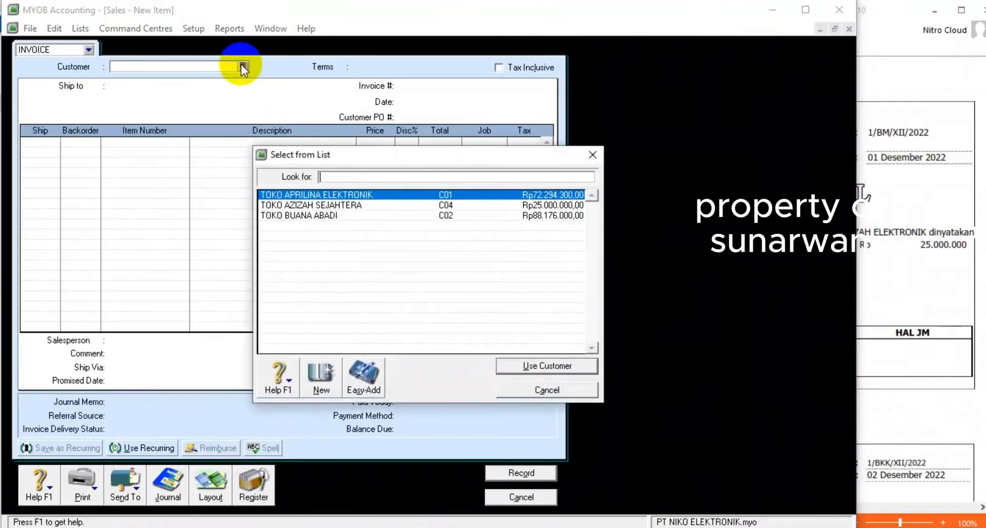
pyautogui.doubleClick(314, 206)
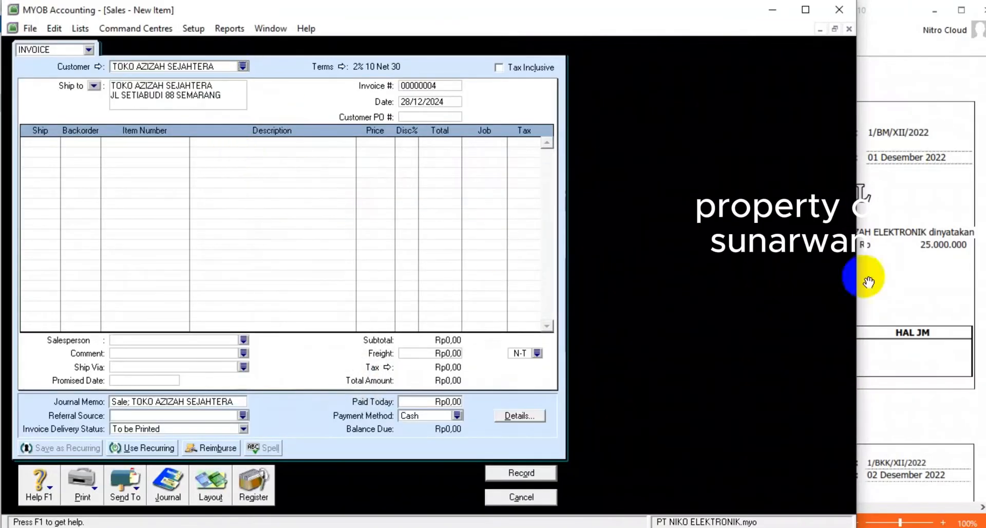
# - Recheck the memo voucher in the PDF and change the sales invoice in MYOB to the Miscellaneous layout
pyautogui.click(873, 259)
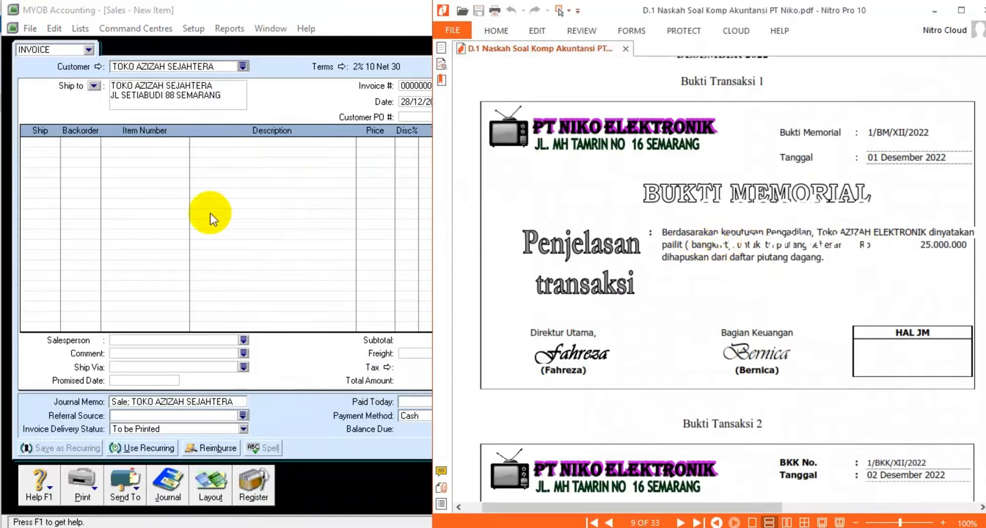
pyautogui.click(233, 198)
pyautogui.click(212, 479)
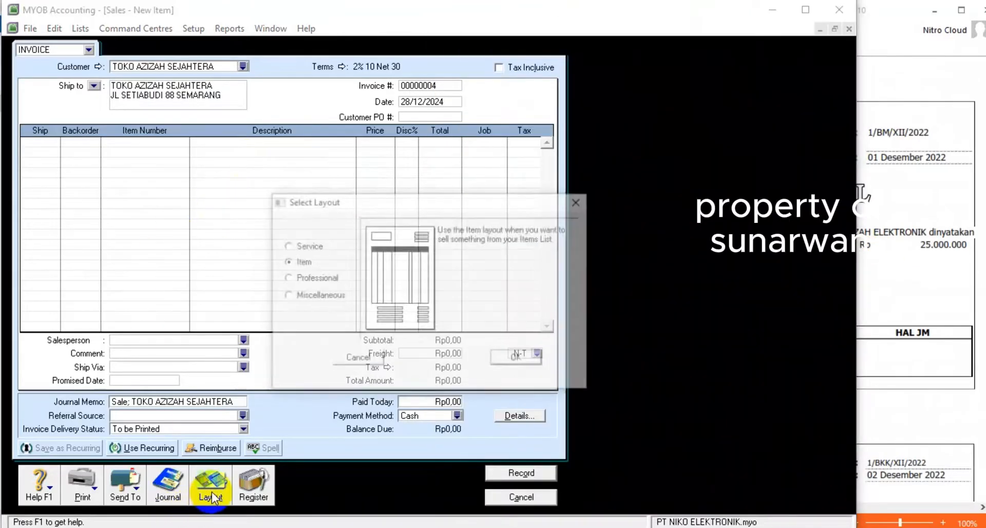
pyautogui.click(313, 298)
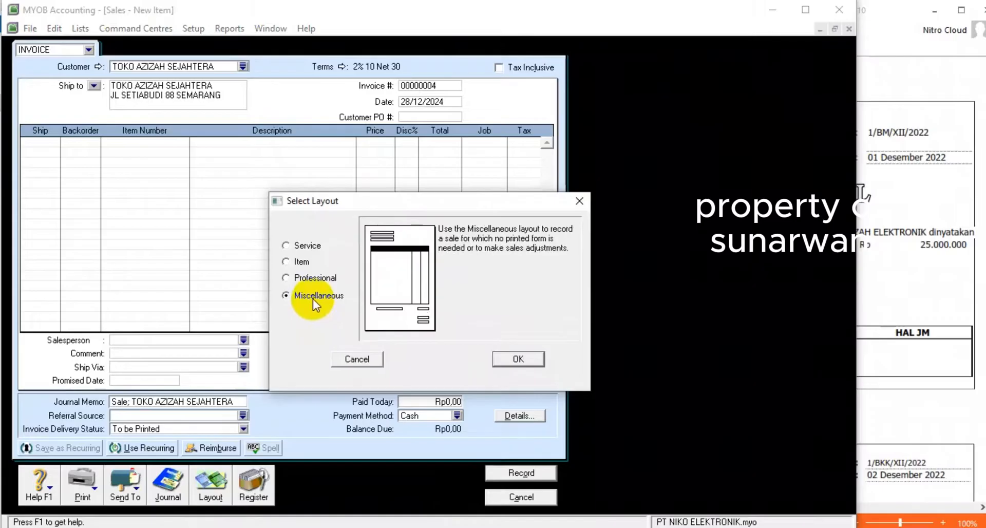
pyautogui.click(518, 359)
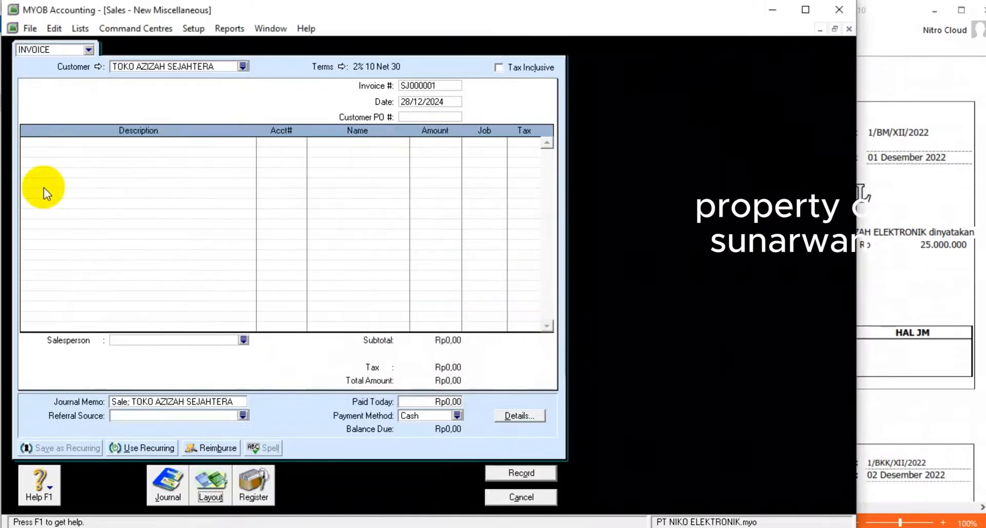
# - Set the invoice number to 1/BM/XII and the invoice date to 01/12/2022
pyautogui.click(428, 86)
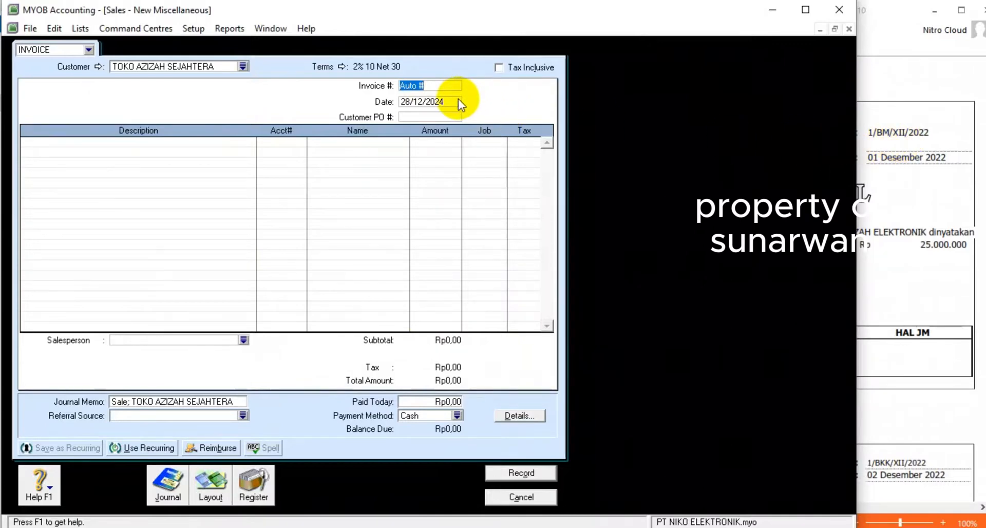
pyautogui.write('1/BM/XII')
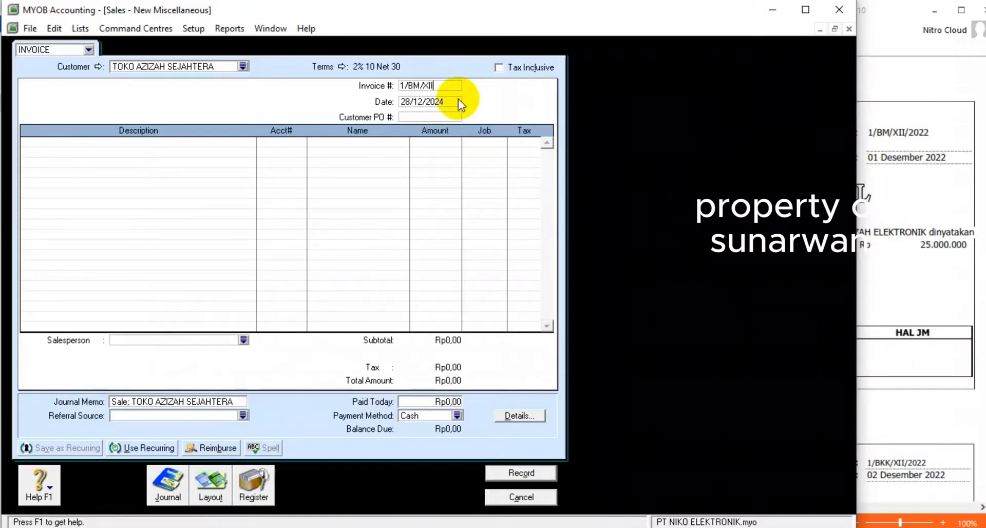
pyautogui.click(433, 98)
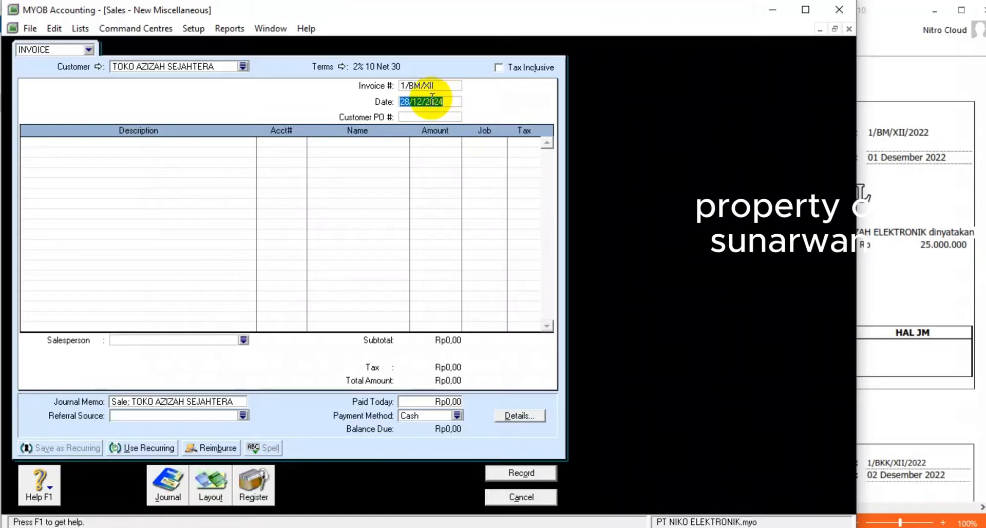
pyautogui.write('01/')
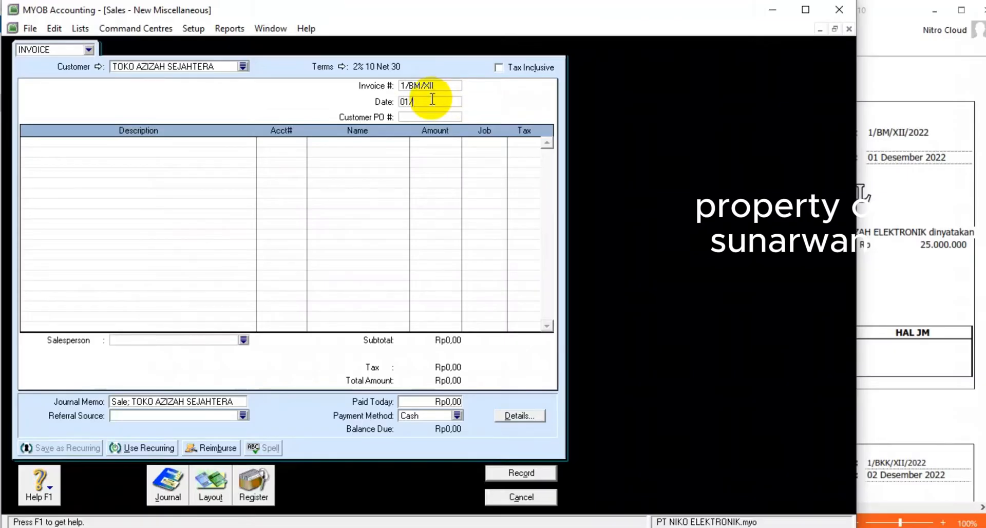
pyautogui.write('12/2023')
pyautogui.press('BackSpace')
pyautogui.write('2')
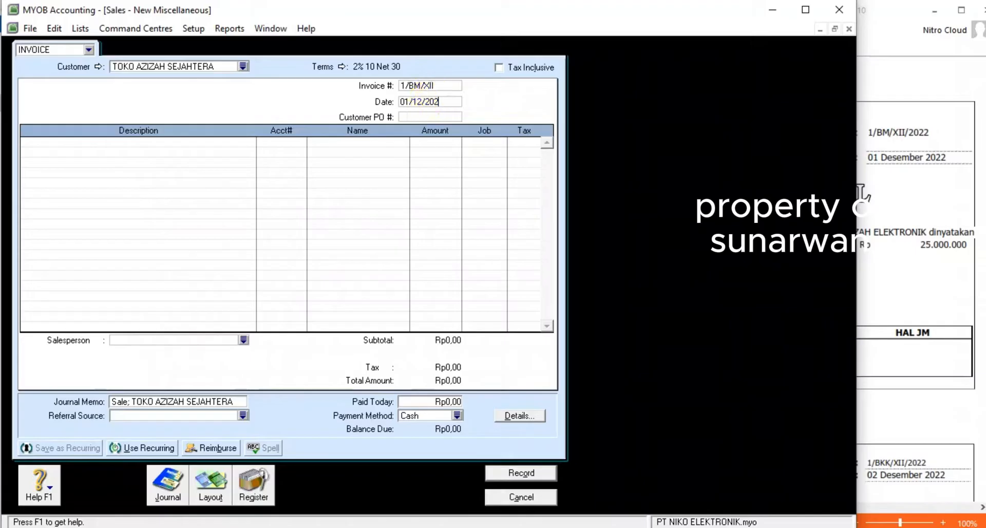
# - Enter PENGHAPUSAN PIUTANG as the description of the first invoice line
pyautogui.click(171, 142)
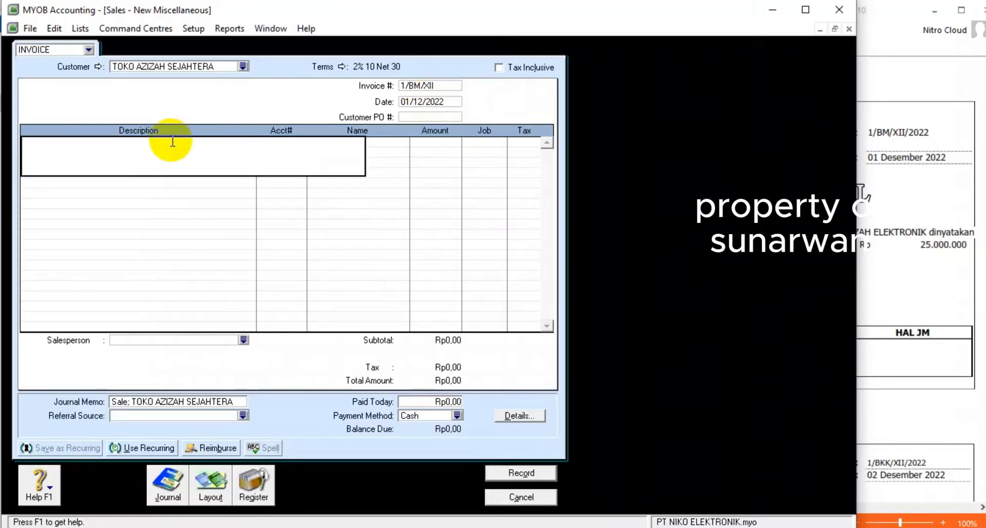
pyautogui.write('PENGHAPUSAN PIU')
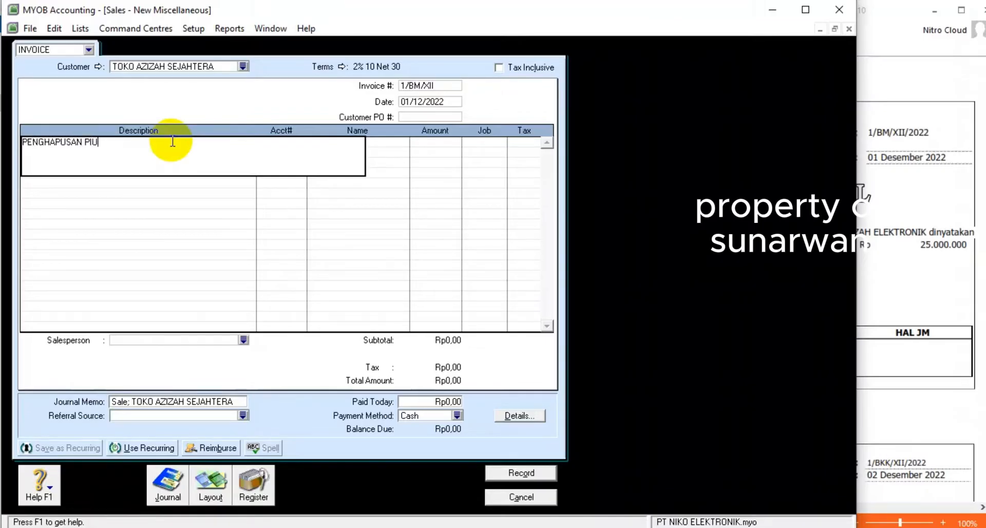
pyautogui.write('TANG')
pyautogui.press('Tab')
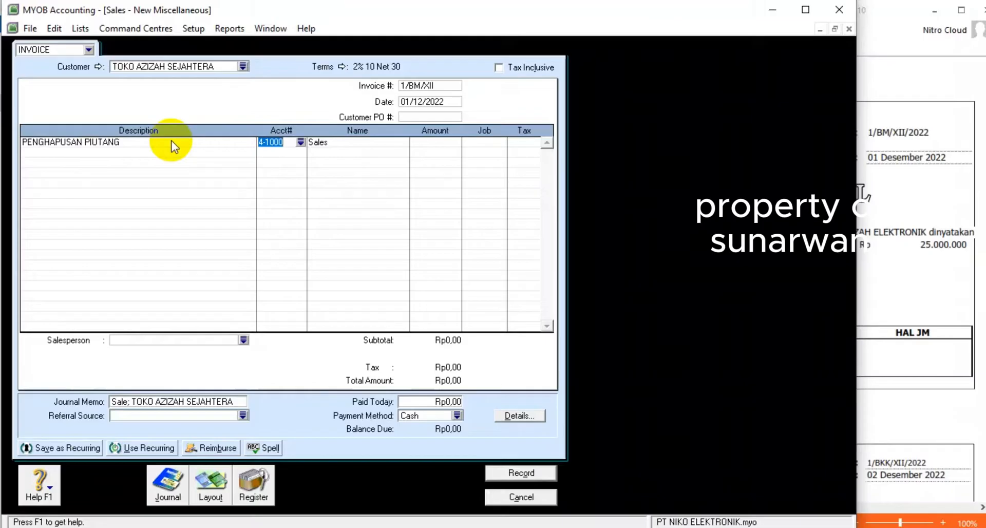
# - Allocate the PENGHAPUSAN PIUTANG line to the Allowances for Bad Debts account
pyautogui.click(300, 142)
pyautogui.scroll(10, 349, 231)
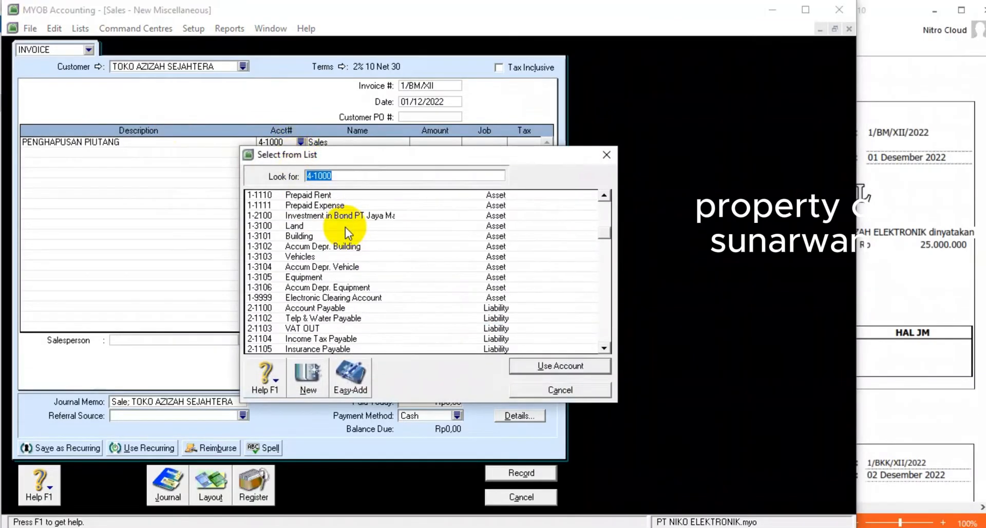
pyautogui.scroll(3, 341, 231)
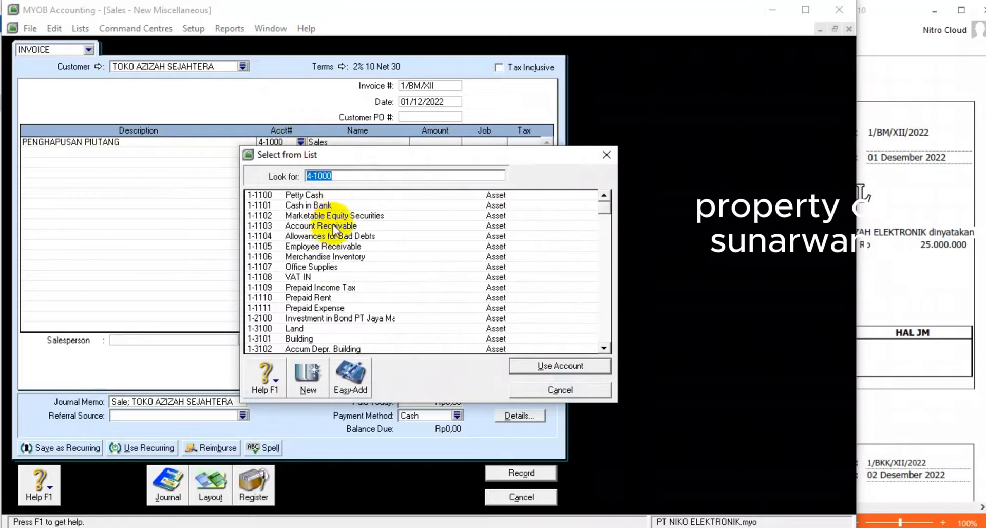
pyautogui.doubleClick(344, 236)
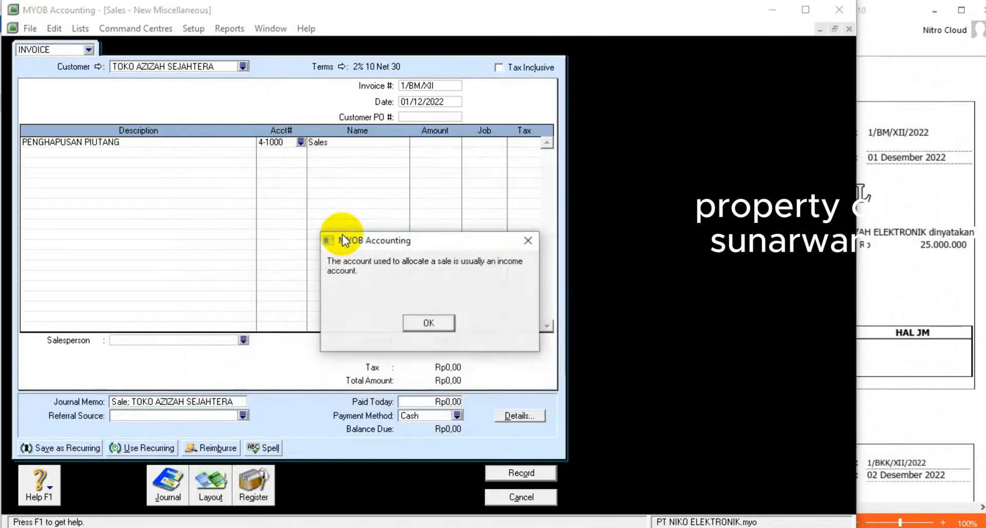
pyautogui.click(429, 323)
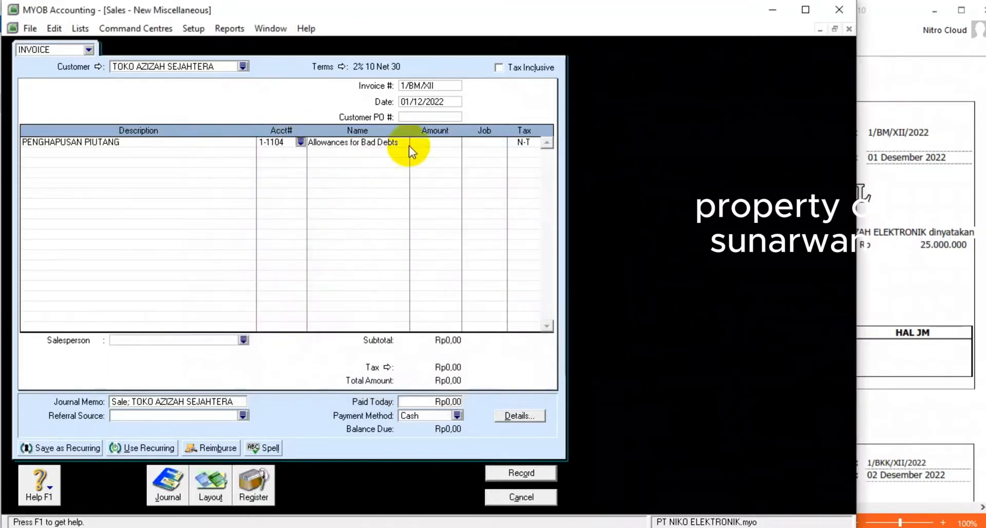
# - Enter a negative amount of 25,000,000 for the receivable write-off line
pyautogui.click(446, 143)
pyautogui.write('-')
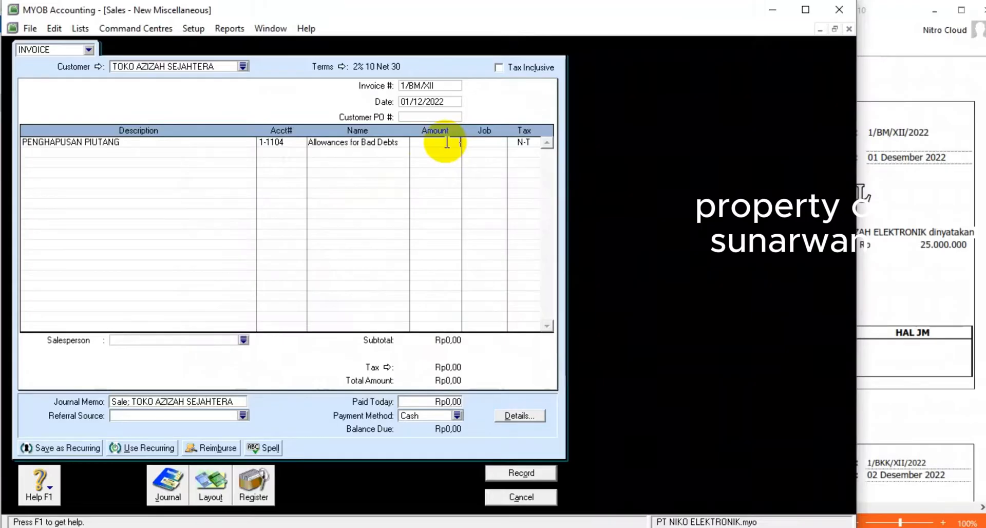
pyautogui.write('25000000')
pyautogui.press('Tab')
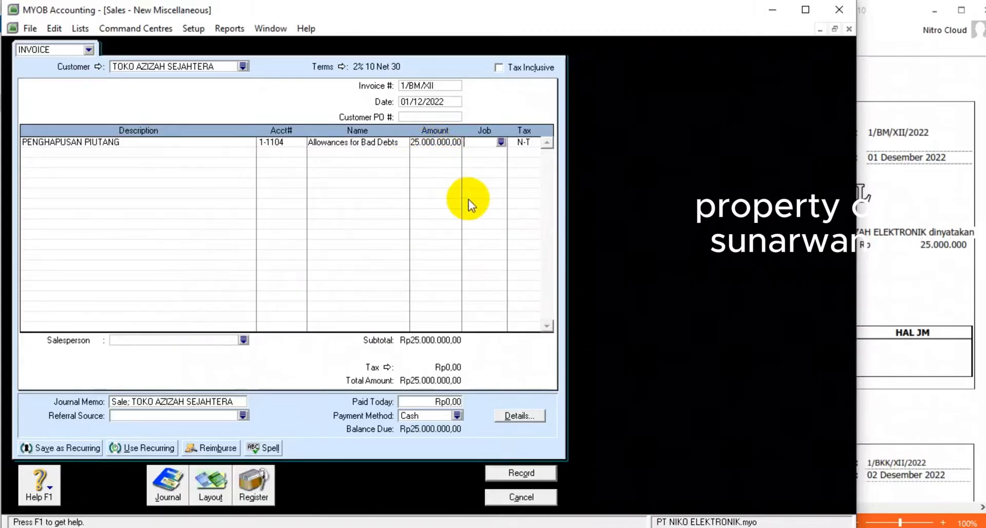
# - Review the journal recap of the write-off transaction, and record the invoice before leaving the sales entry window
pyautogui.hotkey('ctrl', 'r')
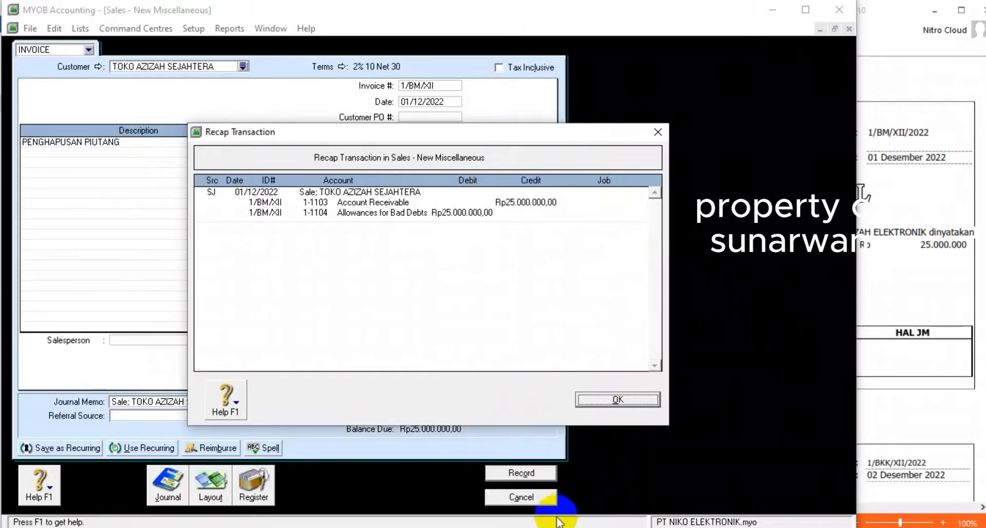
pyautogui.click(596, 396)
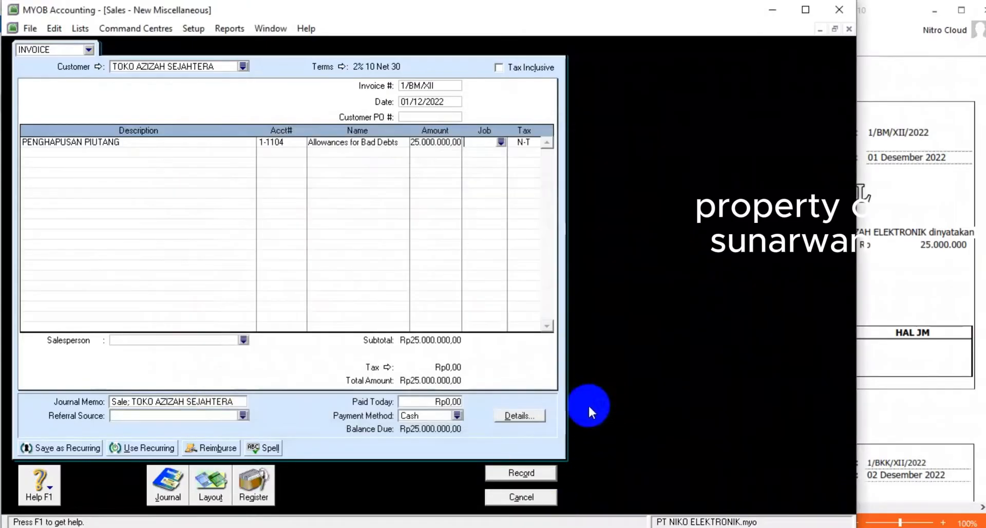
pyautogui.click(520, 474)
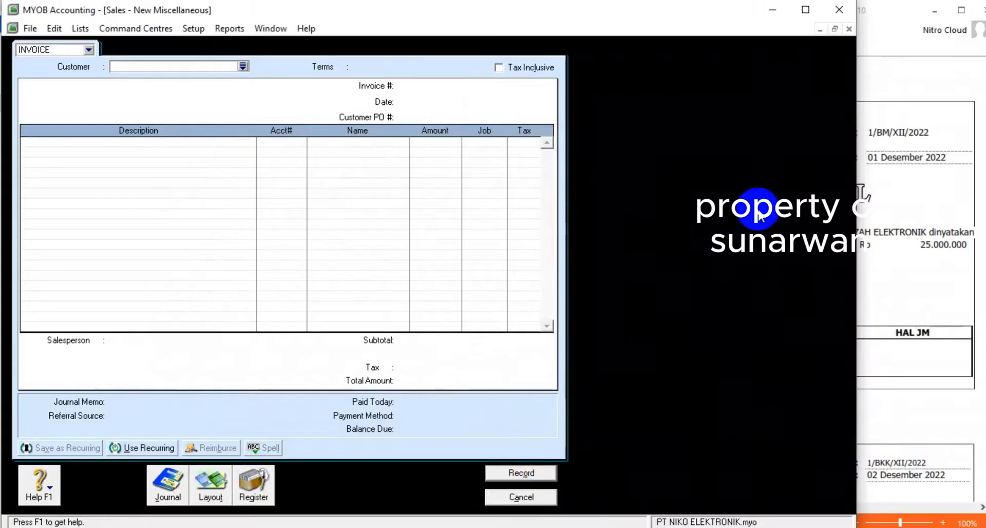
pyautogui.click(522, 497)
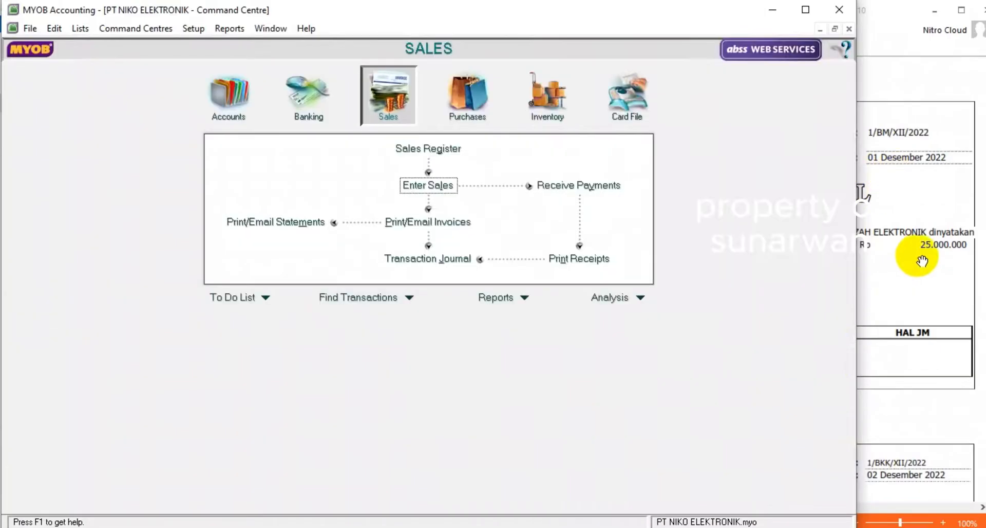
# - Switch to the Nitro Pro PDF and read the cash payment voucher for transaction 2, to PT ZAKEN ELEKTRONIK
pyautogui.click(921, 260)
pyautogui.scroll(-6, 784, 221)
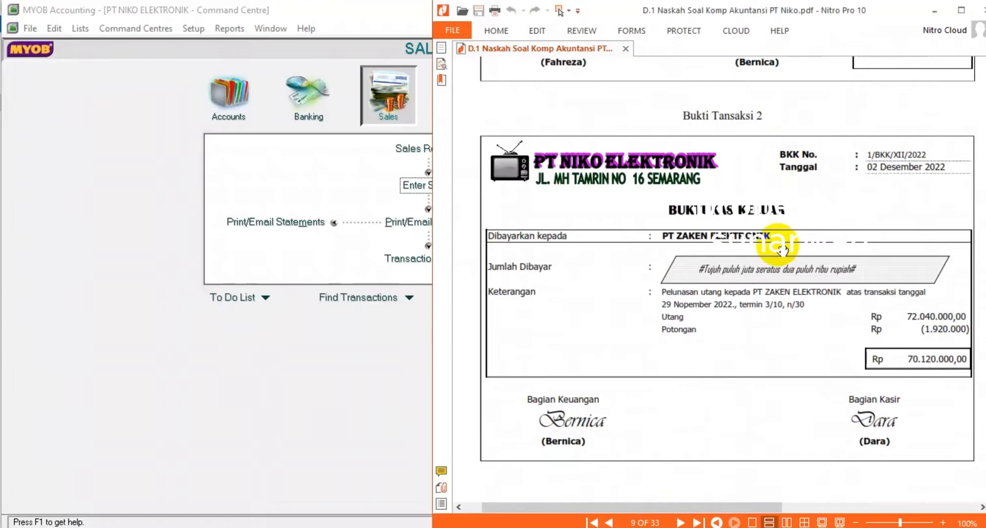
pyautogui.scroll(-1, 782, 251)
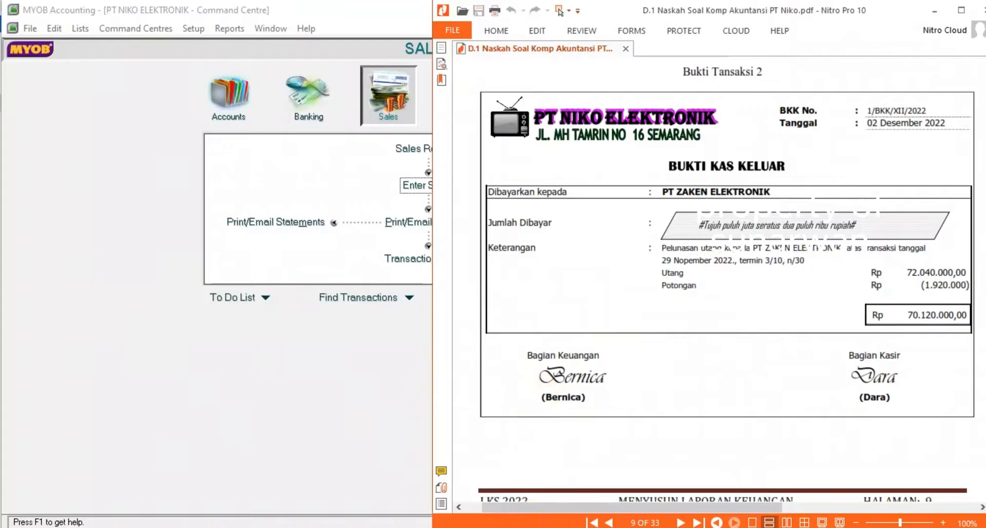
# - Switch to MYOB and start a bill payment under Purchases for the supplier PT ZAKEN ELEKTRONIK
pyautogui.click(337, 390)
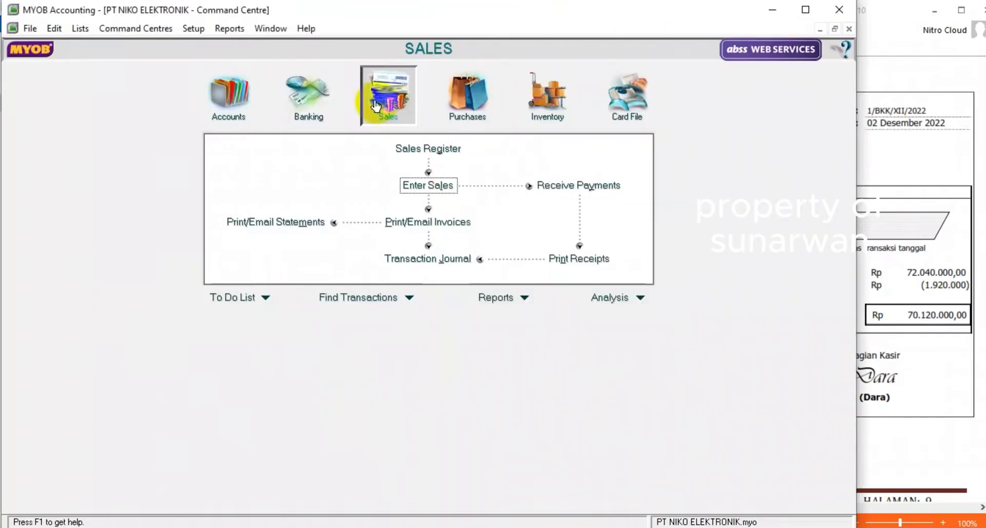
pyautogui.click(470, 98)
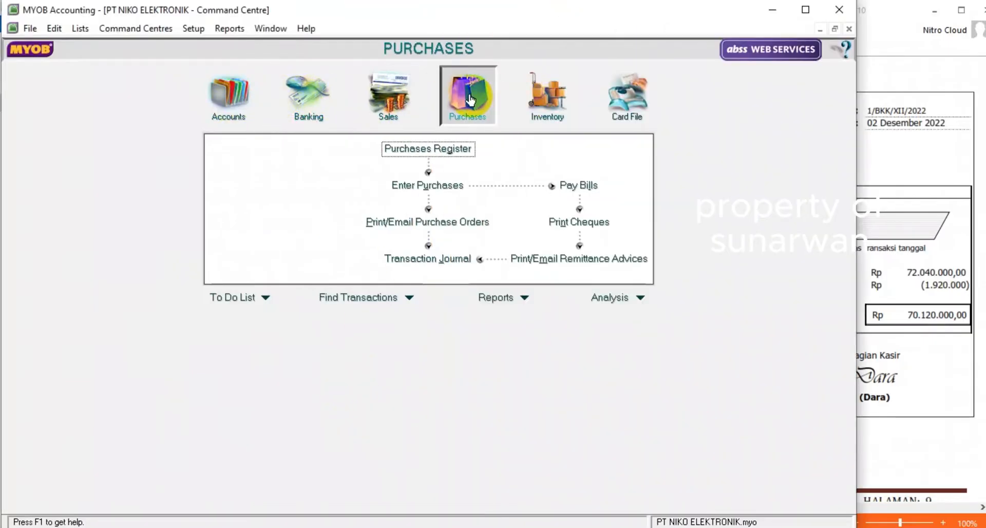
pyautogui.click(577, 185)
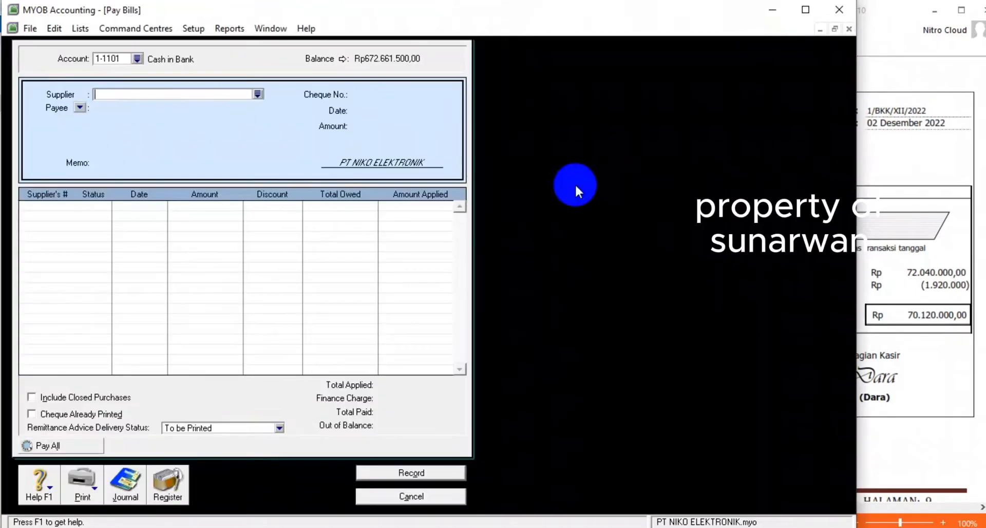
pyautogui.click(258, 94)
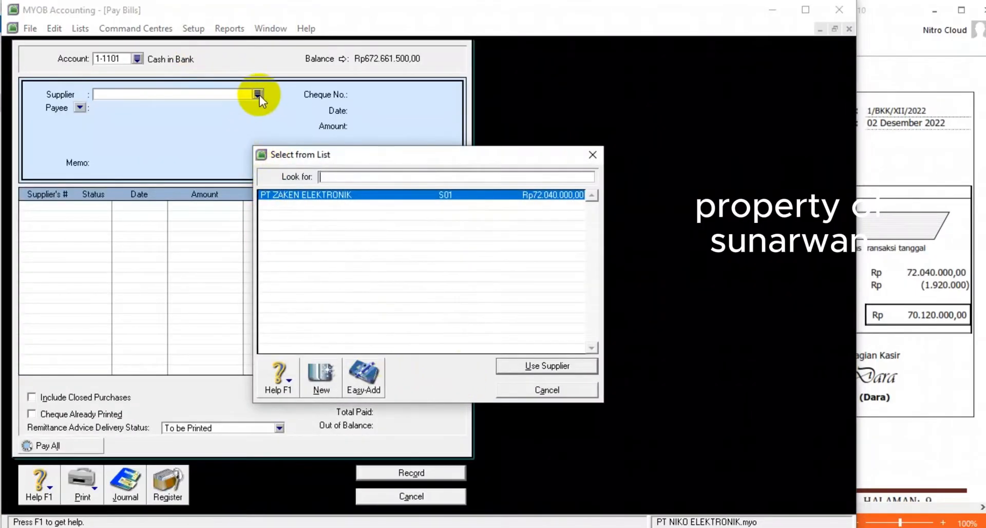
pyautogui.click(294, 196)
pyautogui.click(294, 196)
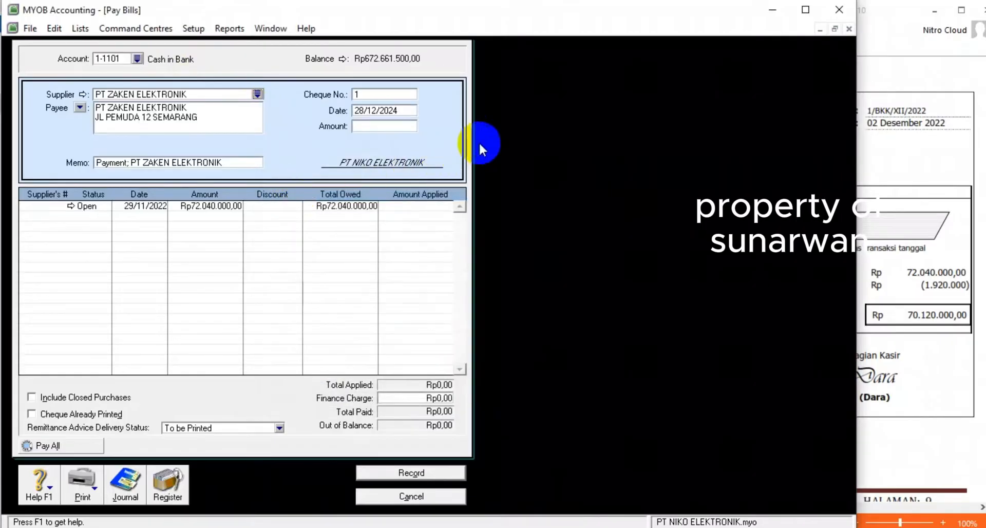
# - Narrow the MYOB window to reveal the voucher, and set the payment's cheque number to 1/BKK and date to 02/12/2022
pyautogui.moveTo(853, 121); pyautogui.dragTo(634, 146)
pyautogui.click(325, 211)
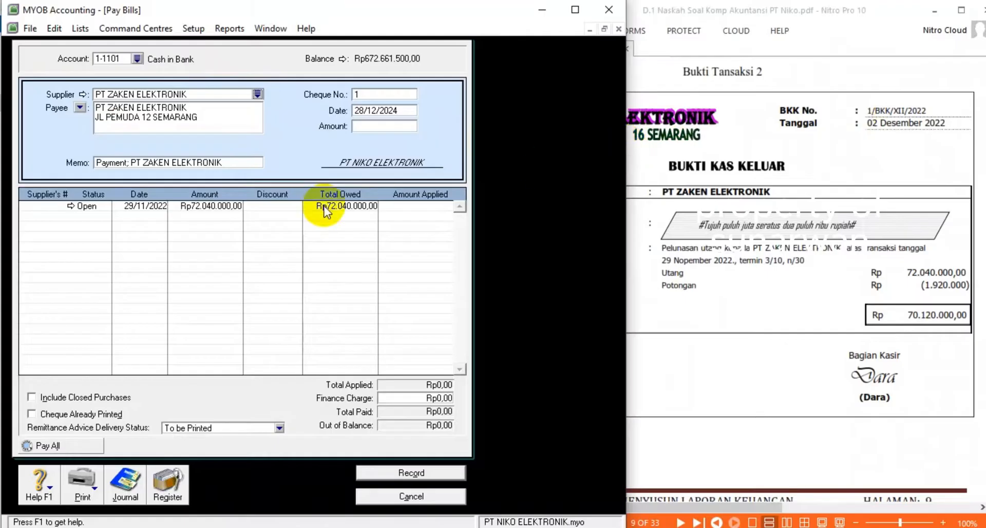
pyautogui.click(368, 96)
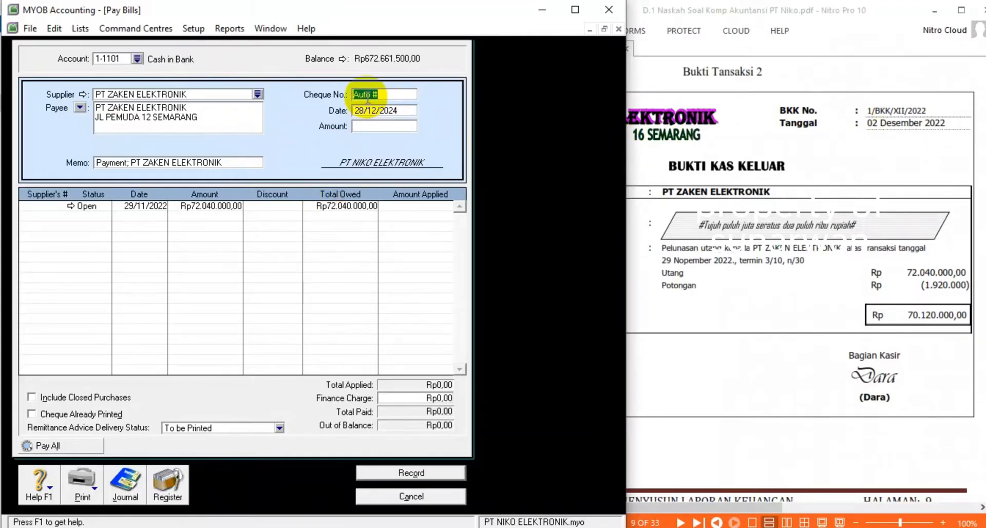
pyautogui.write('1/BKK/XI')
pyautogui.press('BackSpace')
pyautogui.press('BackSpace')
pyautogui.click(393, 111)
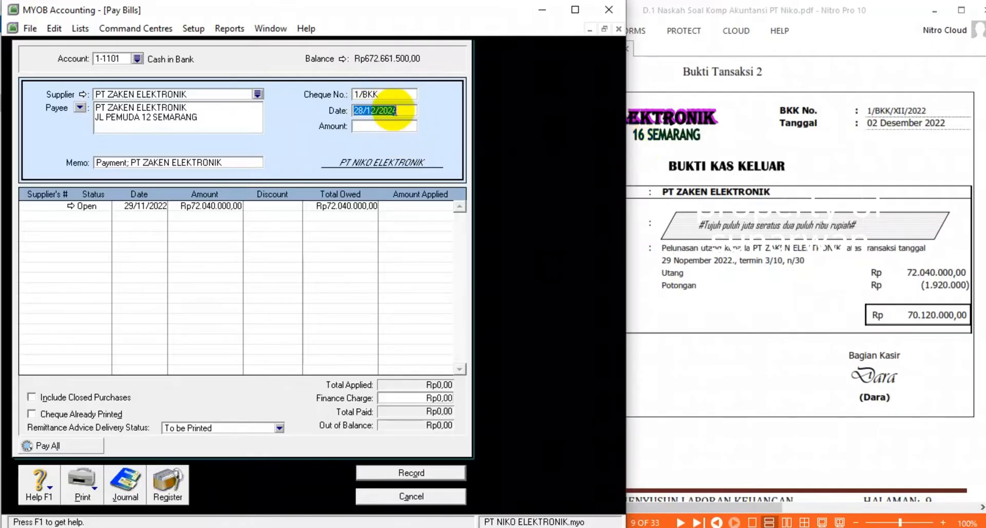
pyautogui.write('02/12/2022')
# - Set the payment amount to 70,120,000 and apply it to the open bill of 29/11/2022
pyautogui.click(387, 127)
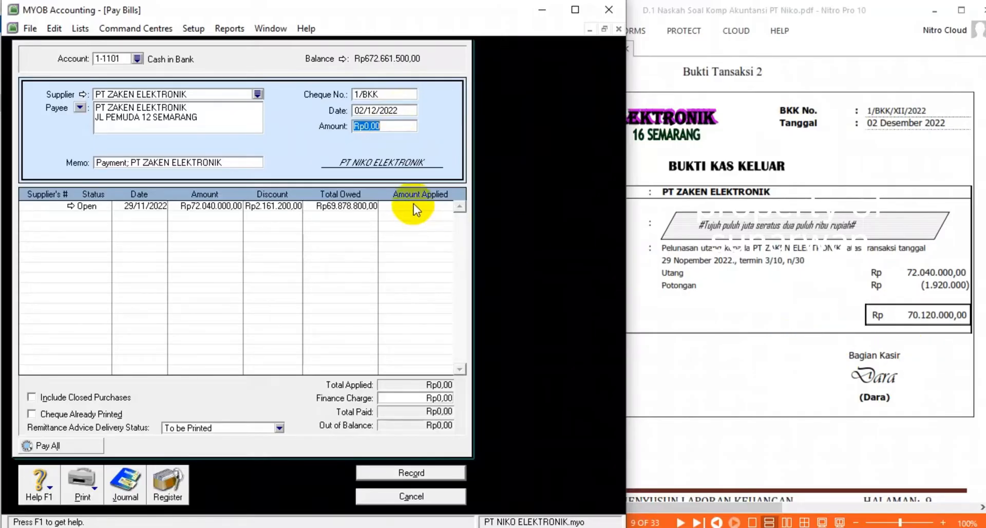
pyautogui.write('70')
pyautogui.write('120000')
pyautogui.press('Tab')
pyautogui.click(415, 207)
pyautogui.press('Tab')
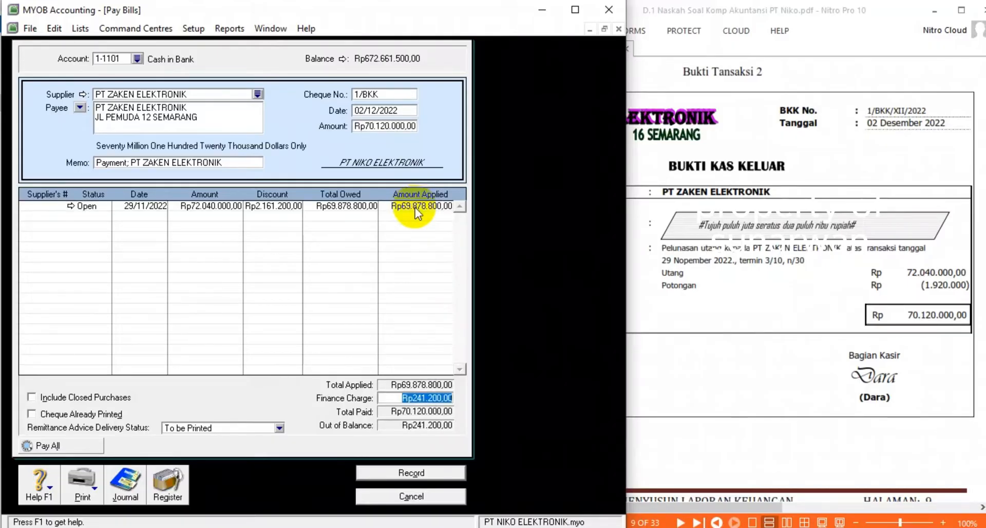
pyautogui.click(415, 208)
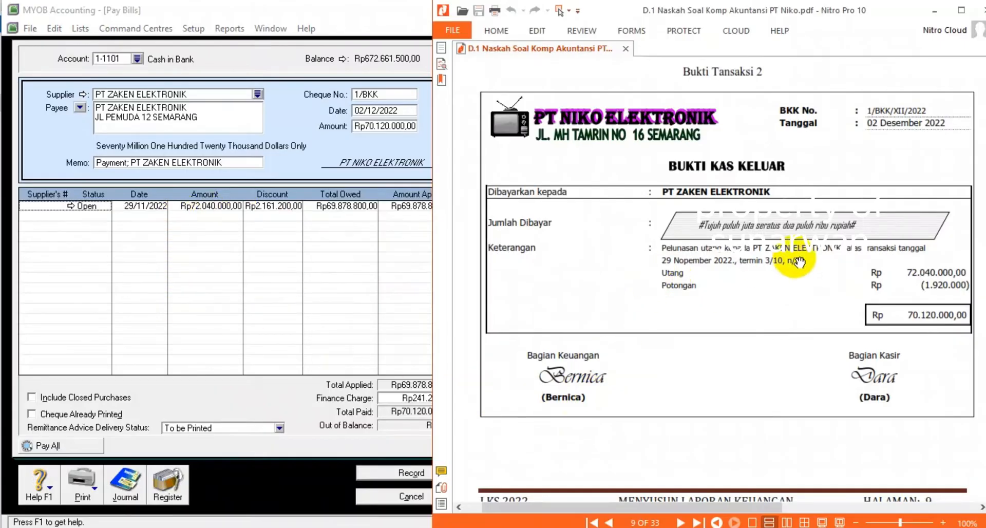
# - Switch to the Nitro Pro PDF and examine the Accounts Payable details and terms for PT Zaken Elektronik
pyautogui.scroll(15, 786, 262)
pyautogui.scroll(15, 793, 246)
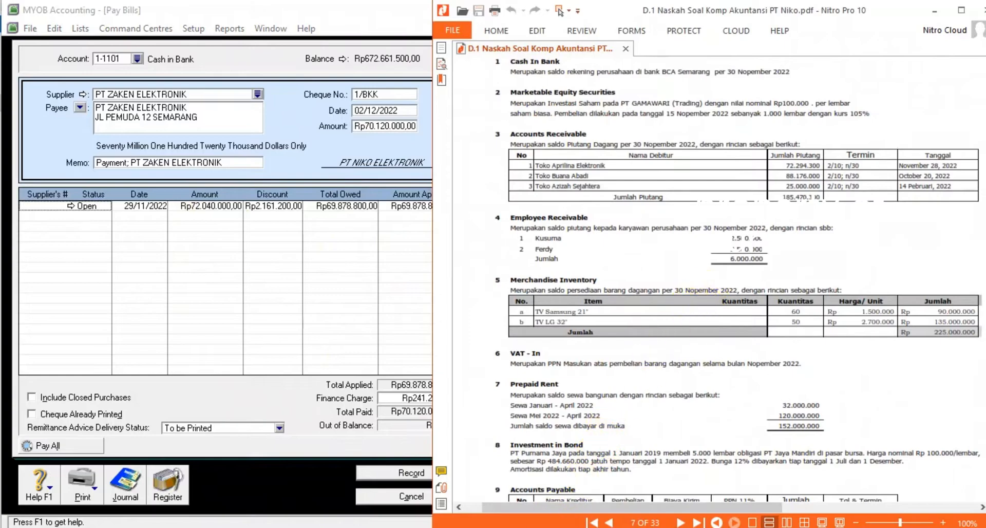
pyautogui.scroll(1, 601, 374)
pyautogui.scroll(-2, 604, 376)
pyautogui.scroll(-4, 604, 377)
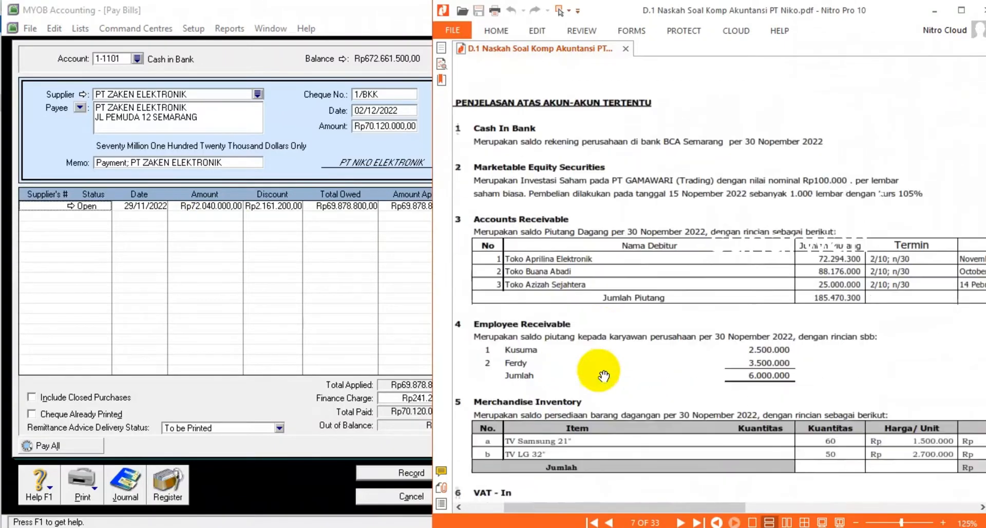
pyautogui.scroll(-3, 608, 371)
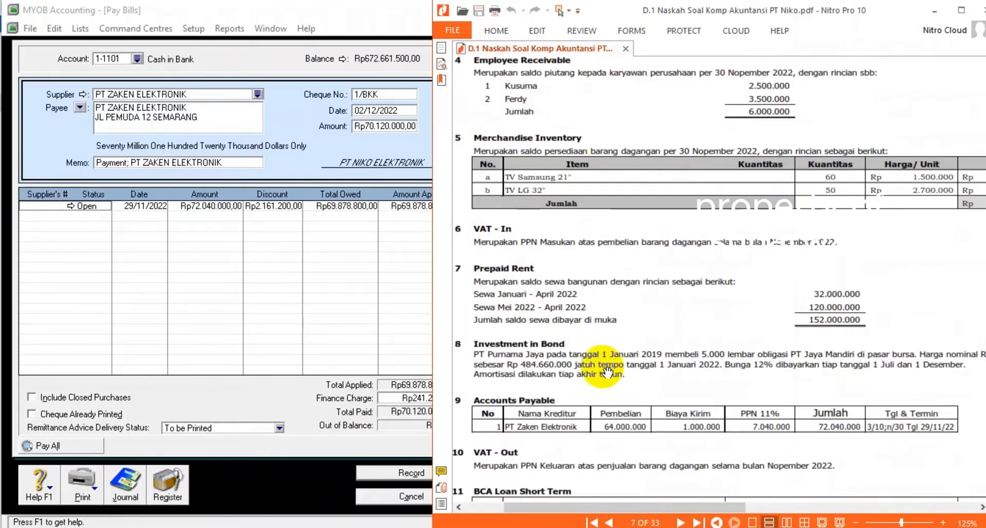
pyautogui.scroll(-1, 608, 462)
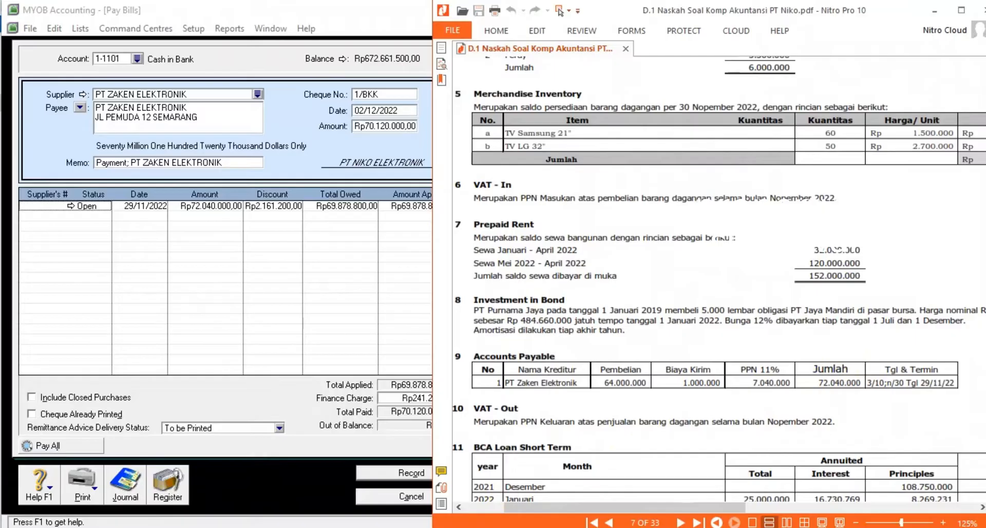
# - Open the Windows Calculator and divide 3 by 100 to get the discount rate
pyautogui.press('super+s')
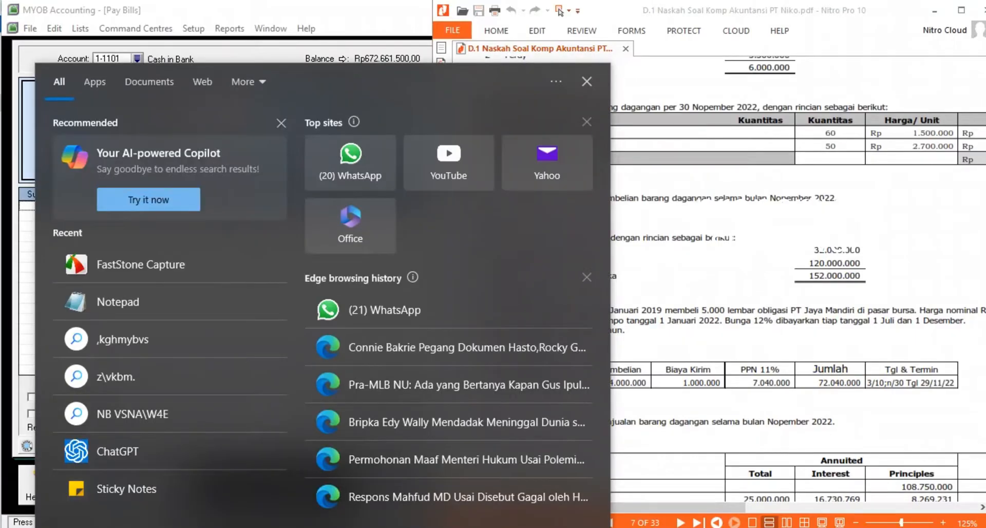
pyautogui.write('ca')
pyautogui.click(124, 146)
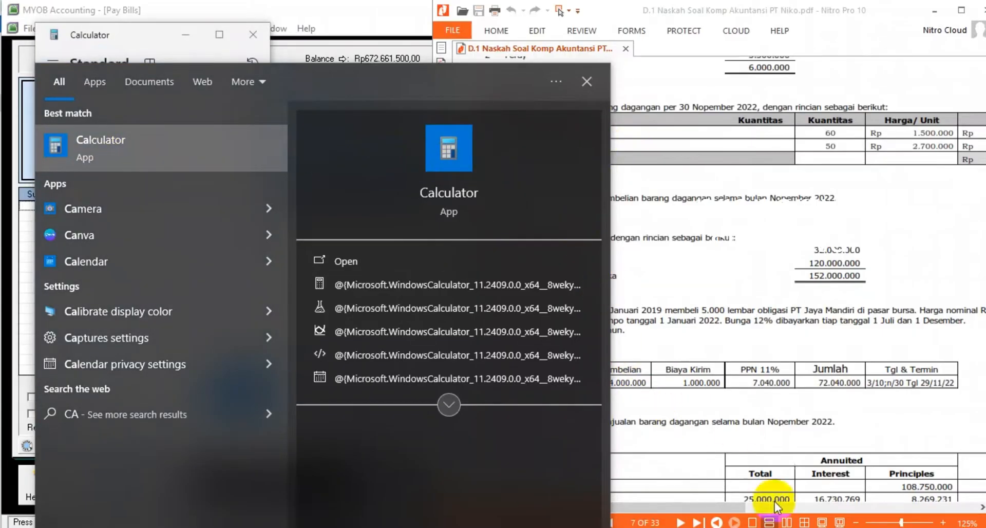
pyautogui.click(694, 216)
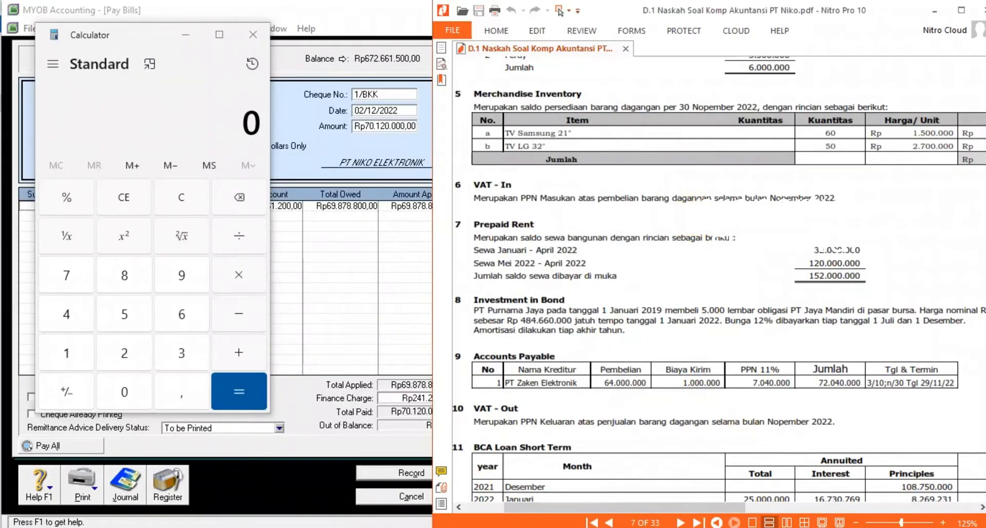
pyautogui.click(128, 329)
pyautogui.click(185, 353)
pyautogui.click(238, 238)
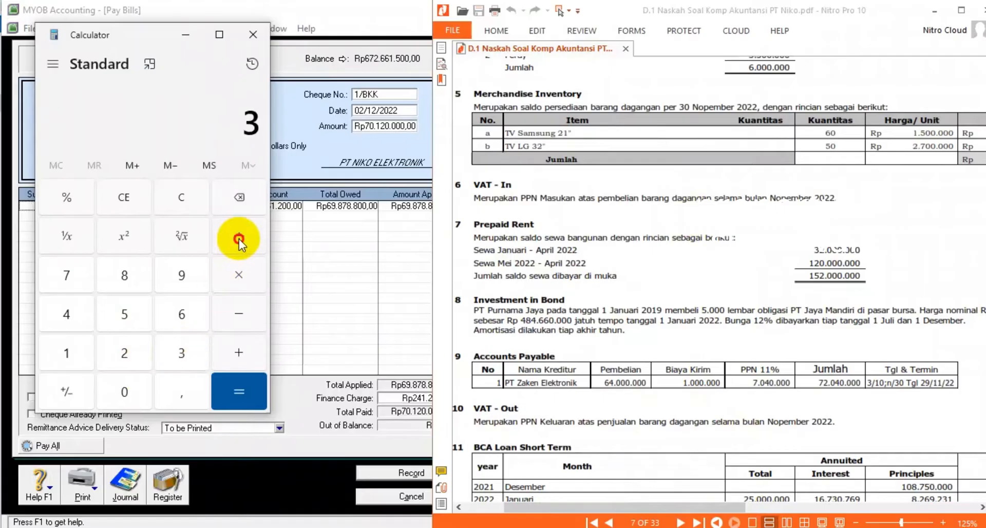
pyautogui.click(121, 386)
pyautogui.click(121, 388)
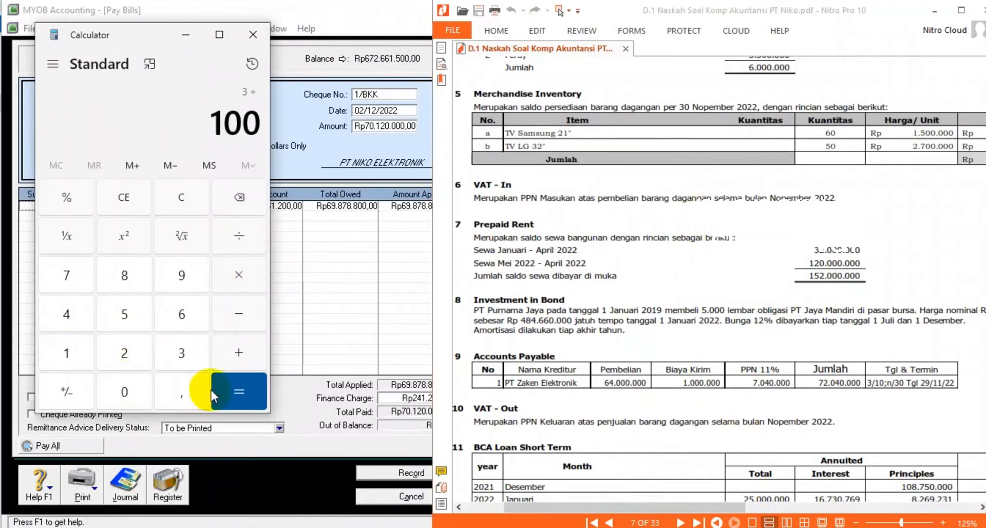
pyautogui.click(221, 391)
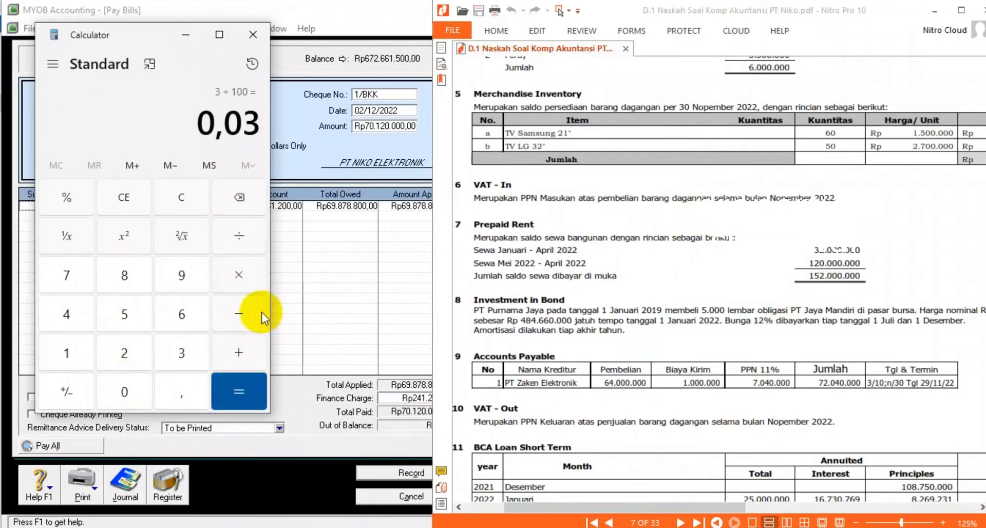
# - Multiply the discount rate by the purchase value of 64,000,000 to calculate the discount
pyautogui.click(180, 315)
pyautogui.click(68, 316)
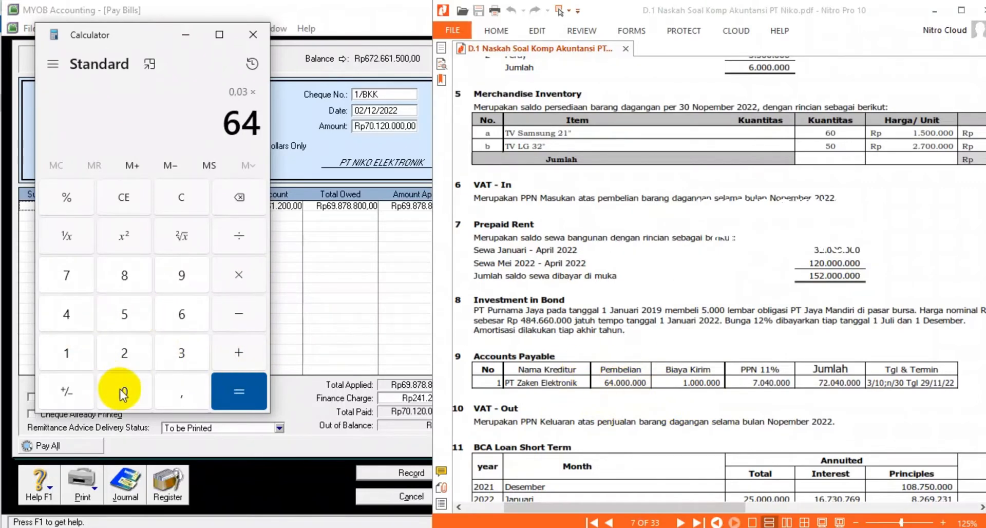
pyautogui.click(123, 392)
pyautogui.click(123, 392)
pyautogui.click(123, 391)
pyautogui.click(123, 391)
pyautogui.click(124, 391)
pyautogui.click(122, 392)
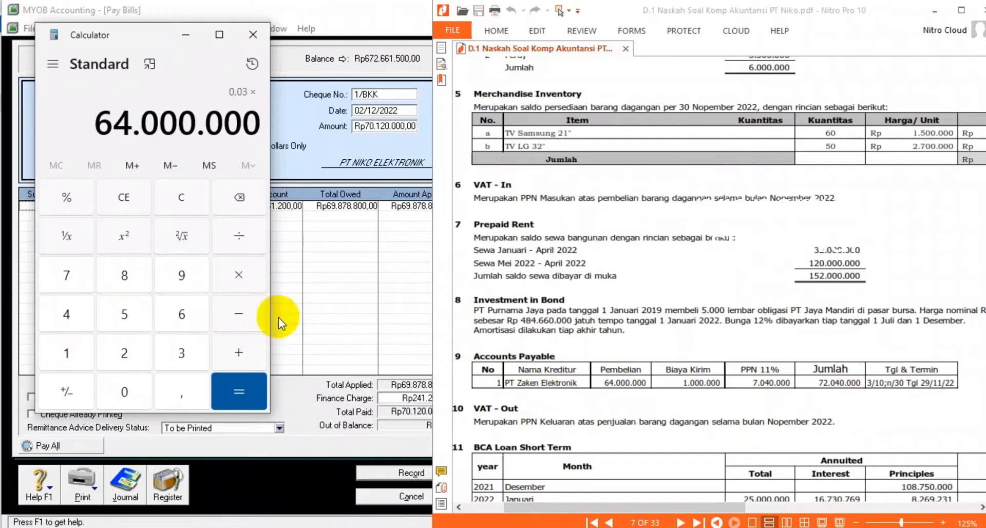
pyautogui.click(256, 394)
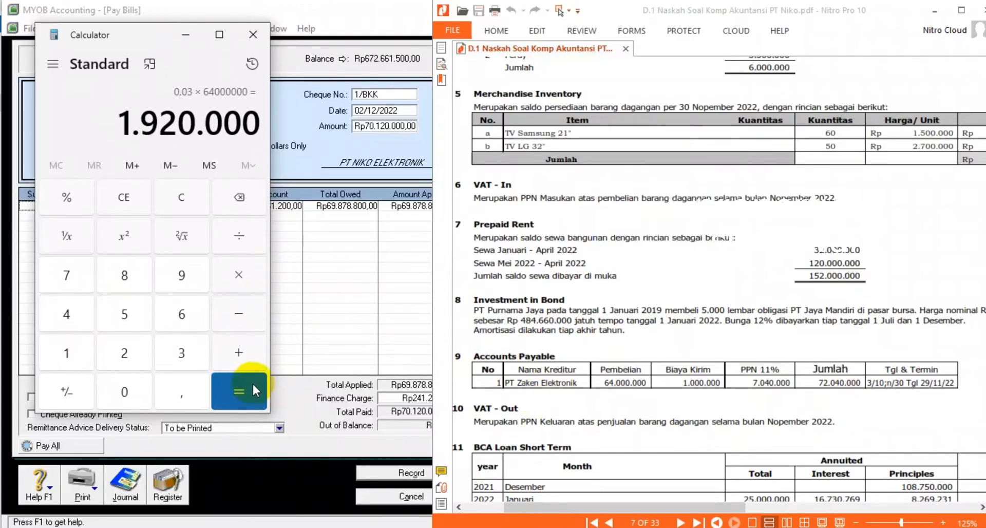
# - Check the discount on the transaction 2 voucher, and set the open bill's discount in MYOB to 1,920,000
pyautogui.scroll(-5, 907, 382)
pyautogui.scroll(-15, 907, 379)
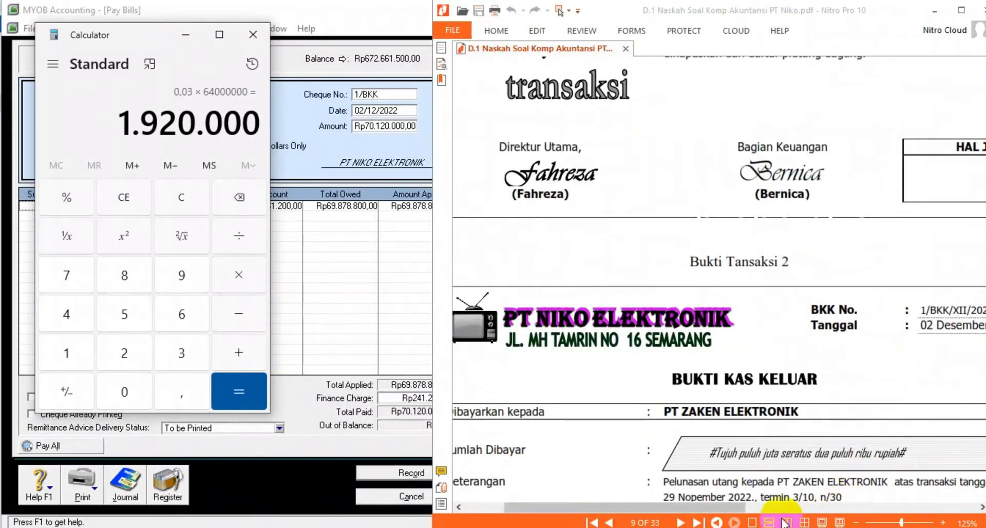
pyautogui.moveTo(738, 508); pyautogui.dragTo(760, 504)
pyautogui.scroll(-3, 709, 381)
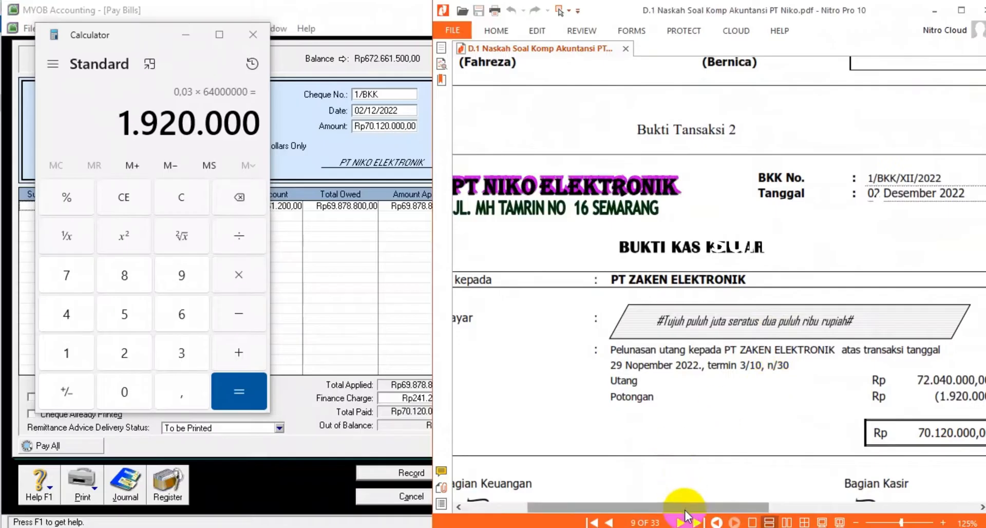
pyautogui.moveTo(645, 506); pyautogui.dragTo(655, 509)
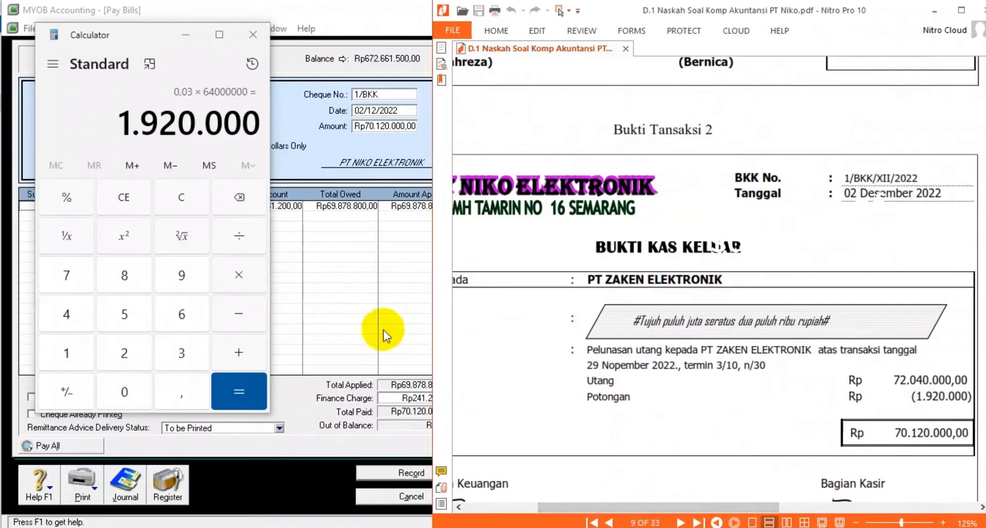
pyautogui.click(359, 239)
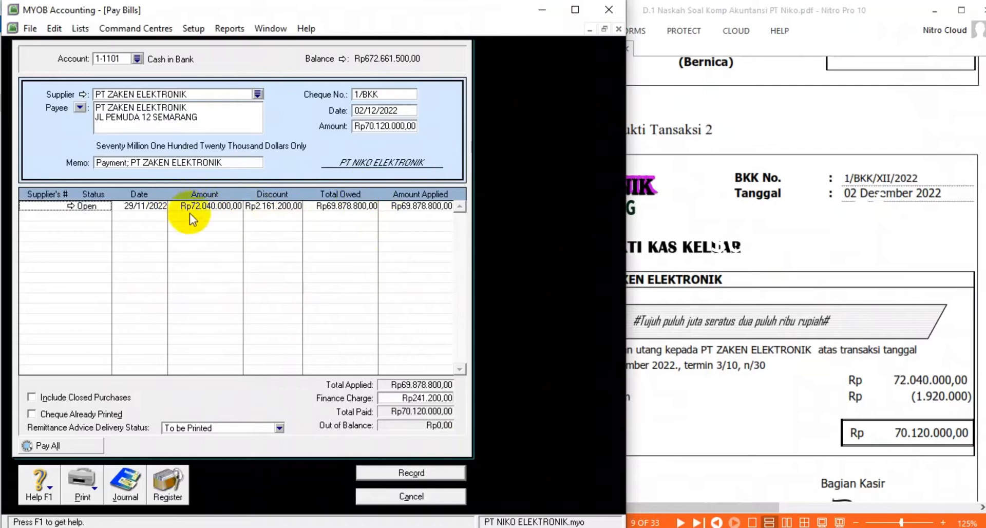
pyautogui.click(279, 207)
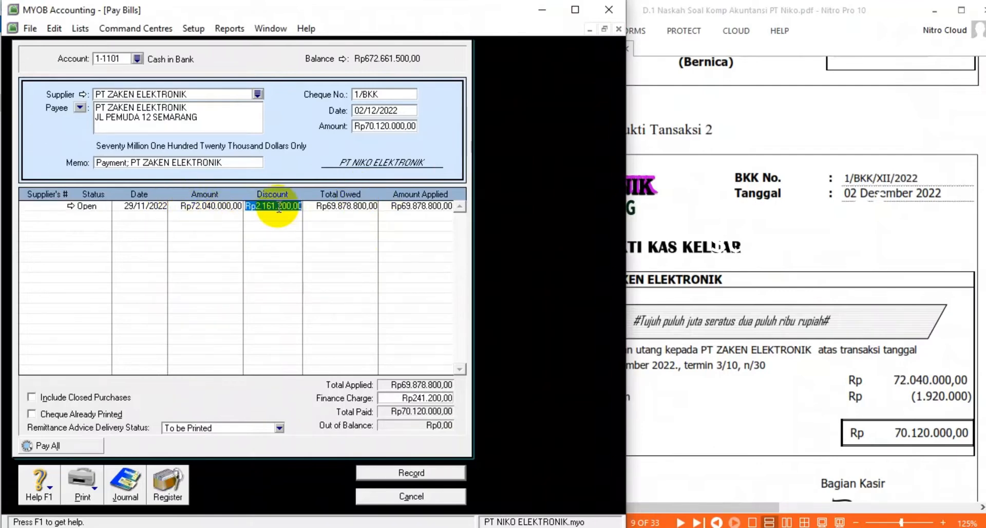
pyautogui.write('1920000')
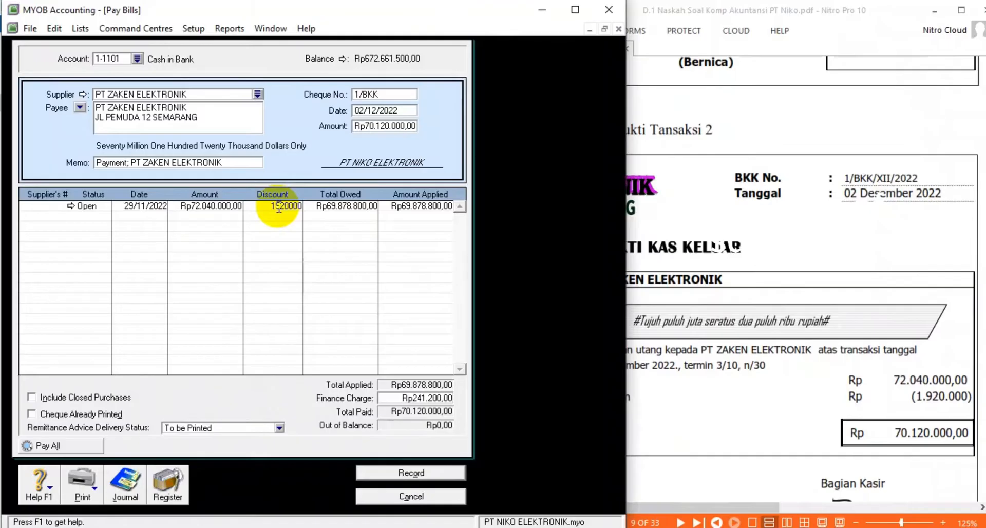
pyautogui.press('Tab')
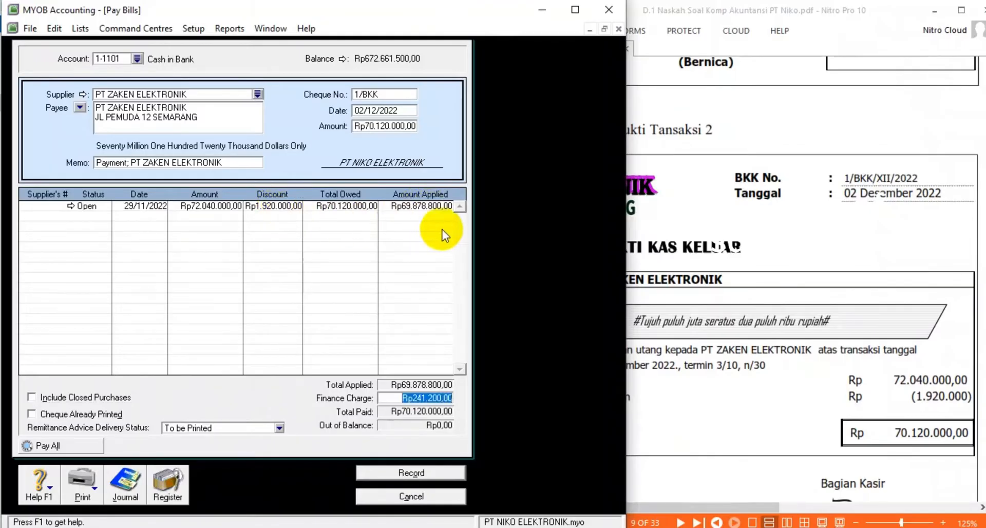
pyautogui.press('Tab')
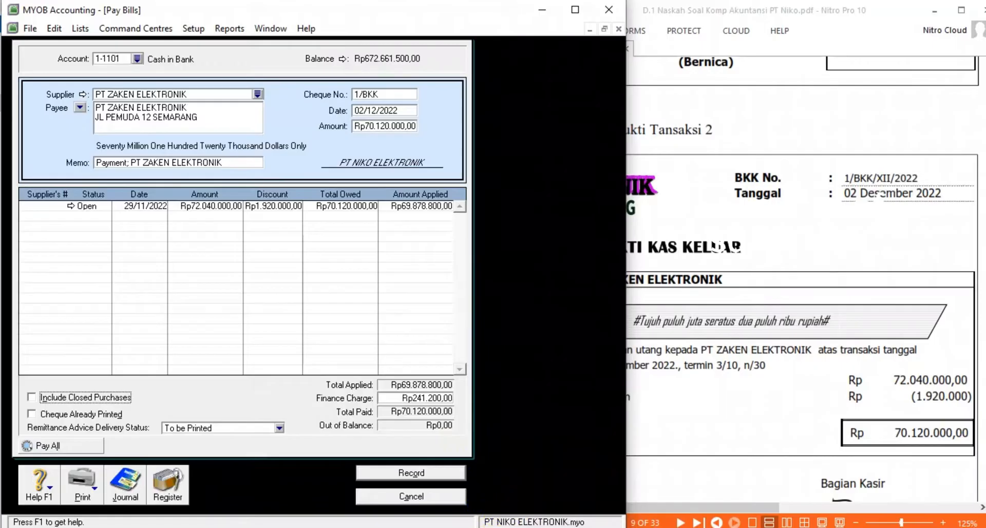
# - Set the amount applied to PT ZAKEN ELEKTRONIK's open bill to 70,120,000
pyautogui.click(399, 207)
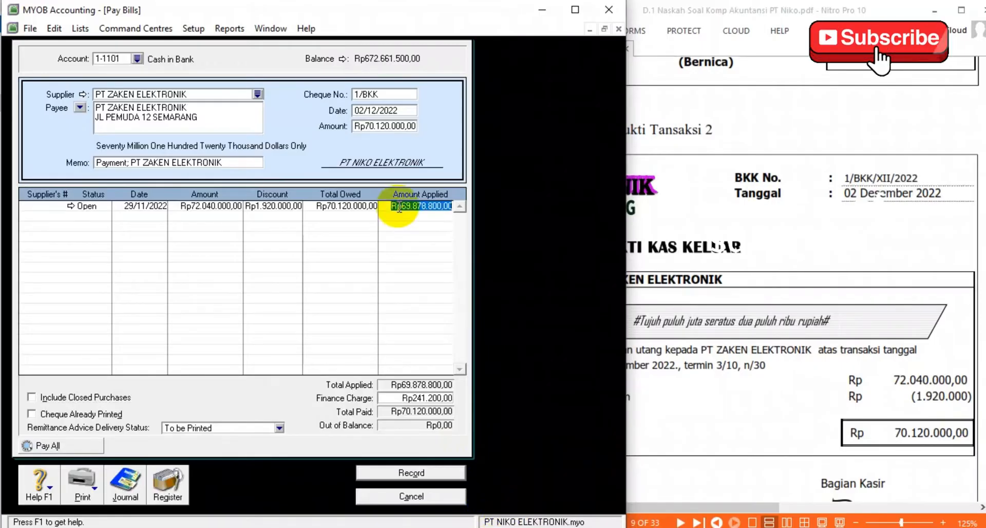
pyautogui.write('70')
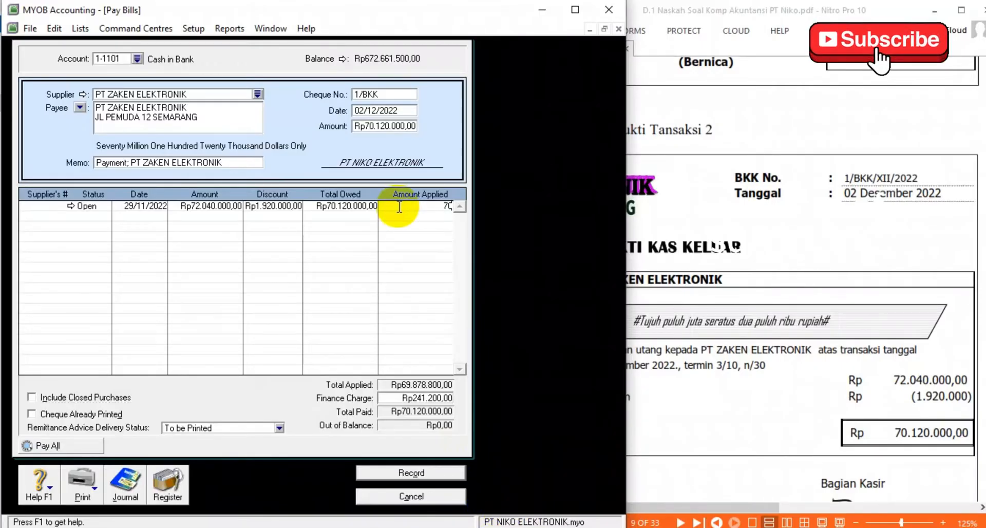
pyautogui.write('.120')
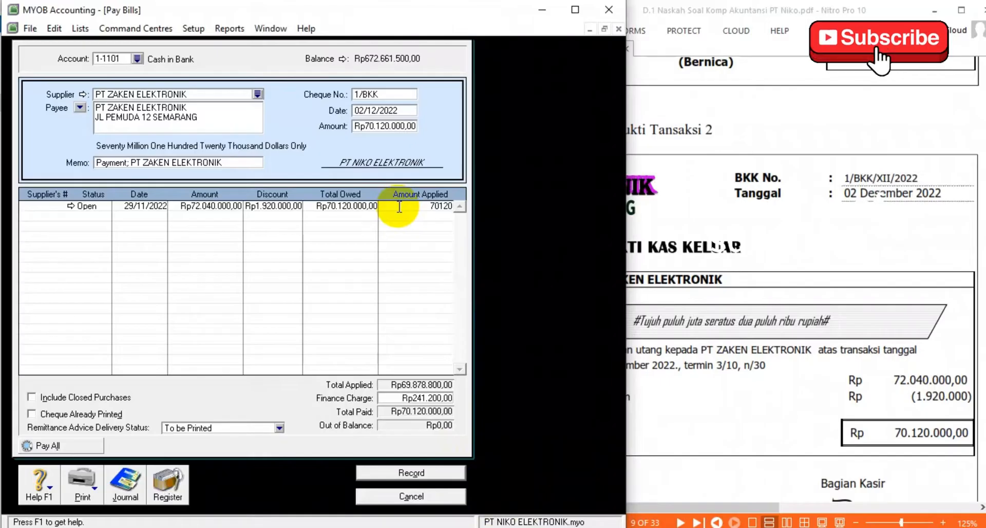
pyautogui.write('.000')
pyautogui.press('Tab')
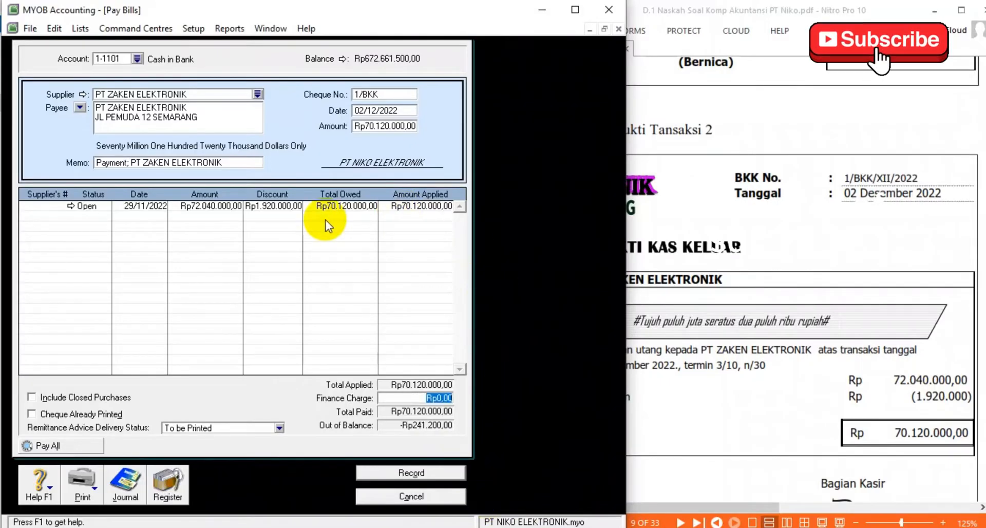
# - Review the payment's transaction recap with a zero finance charge, and record the payment without printing the debit memo
pyautogui.hotkey('ctrl', 'r')
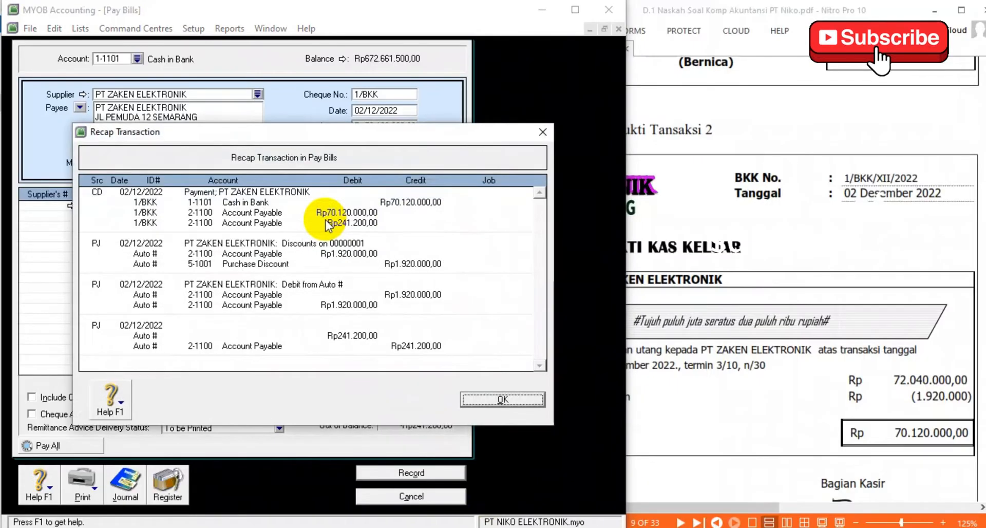
pyautogui.click(492, 399)
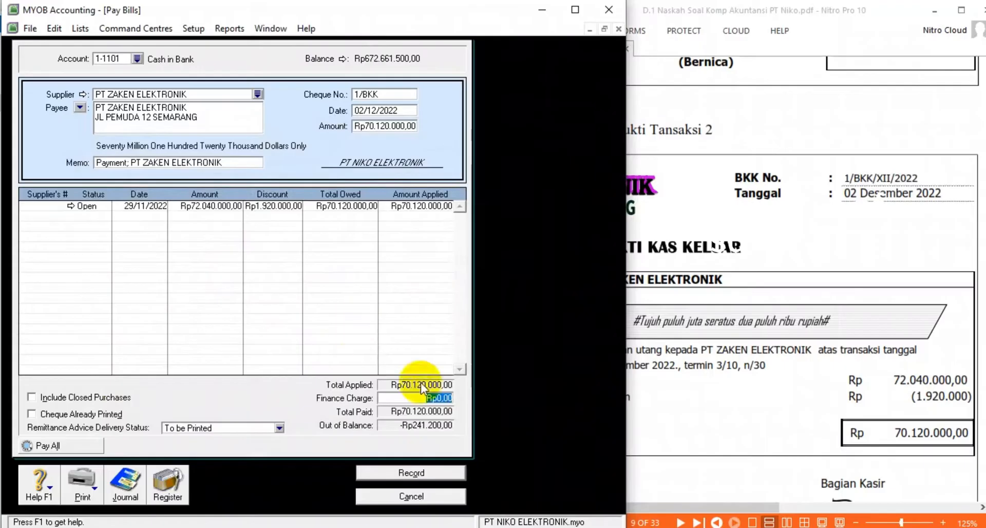
pyautogui.press('Tab')
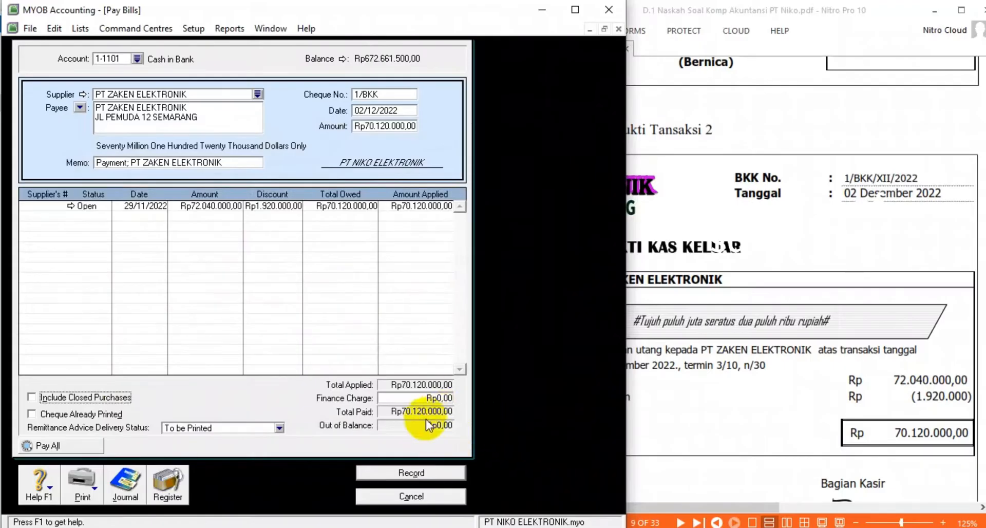
pyautogui.hotkey('ctrl', 'r')
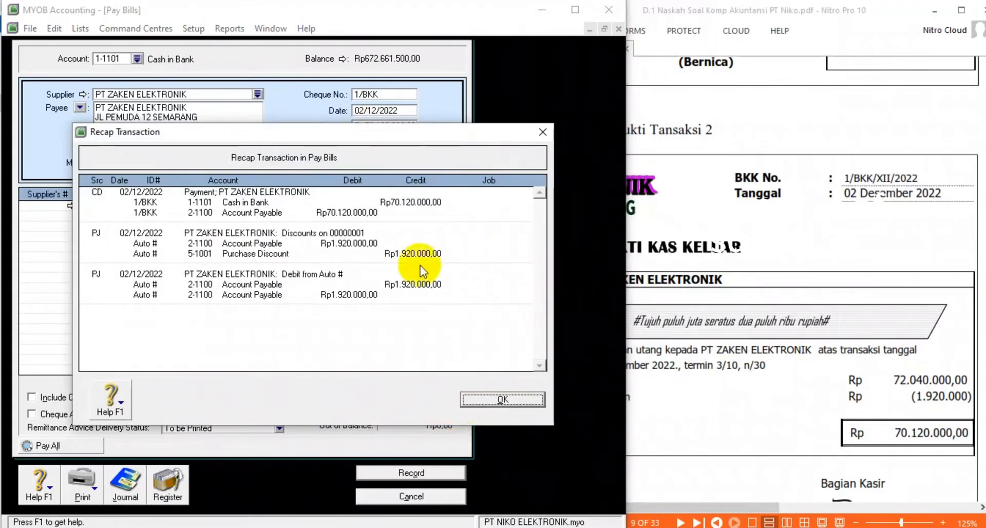
pyautogui.click(497, 401)
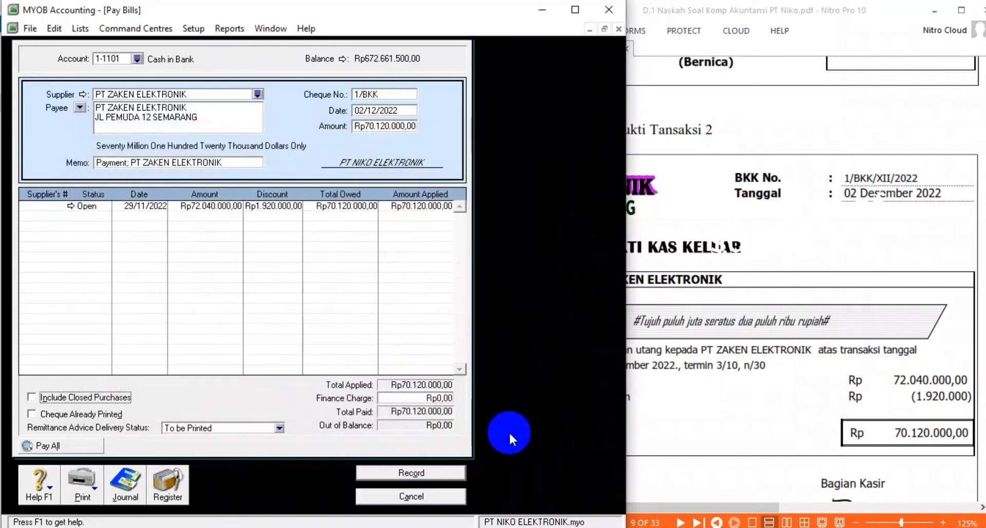
pyautogui.click(429, 473)
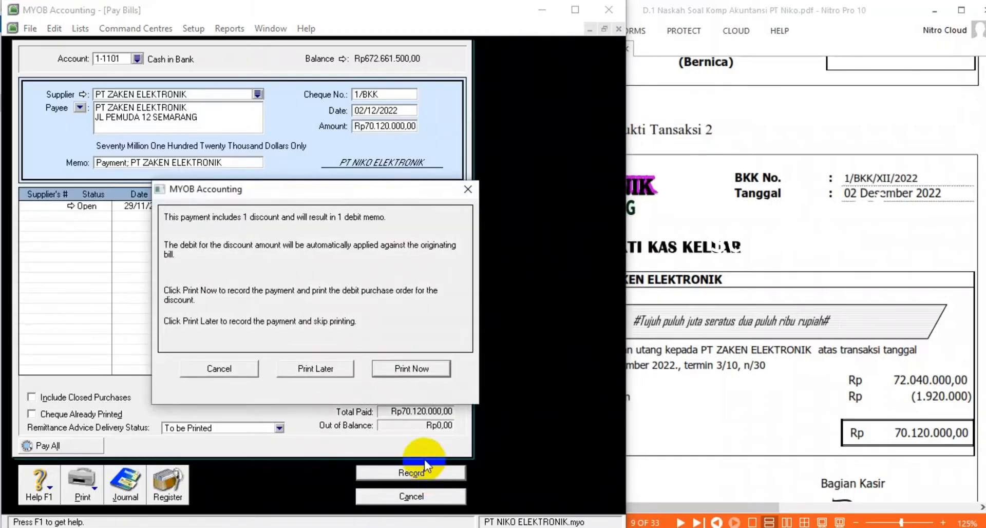
pyautogui.click(307, 370)
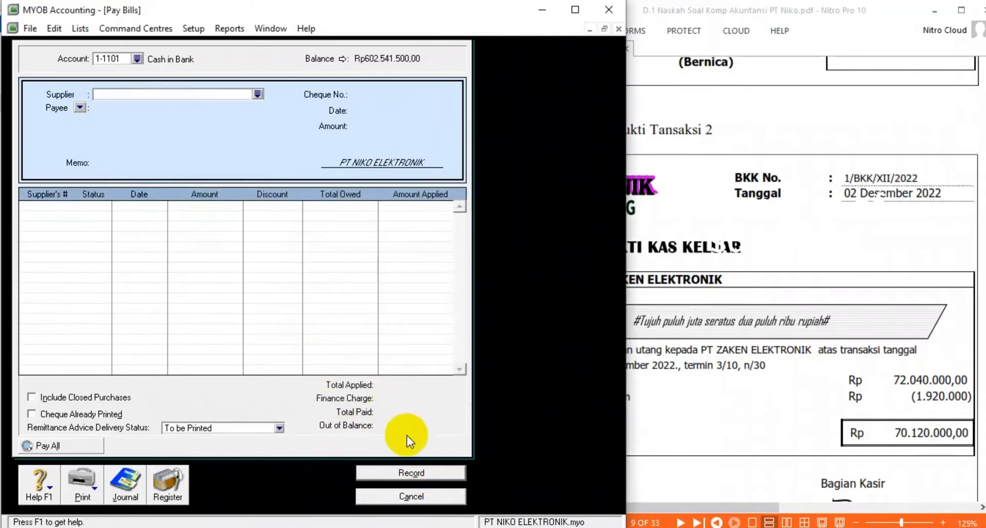
# - Switch to the Nitro Pro PDF and examine the transaction 3 cash receipt voucher from PT Jaya Mandiri at 100% zoom
pyautogui.click(726, 335)
pyautogui.scroll(-8, 727, 336)
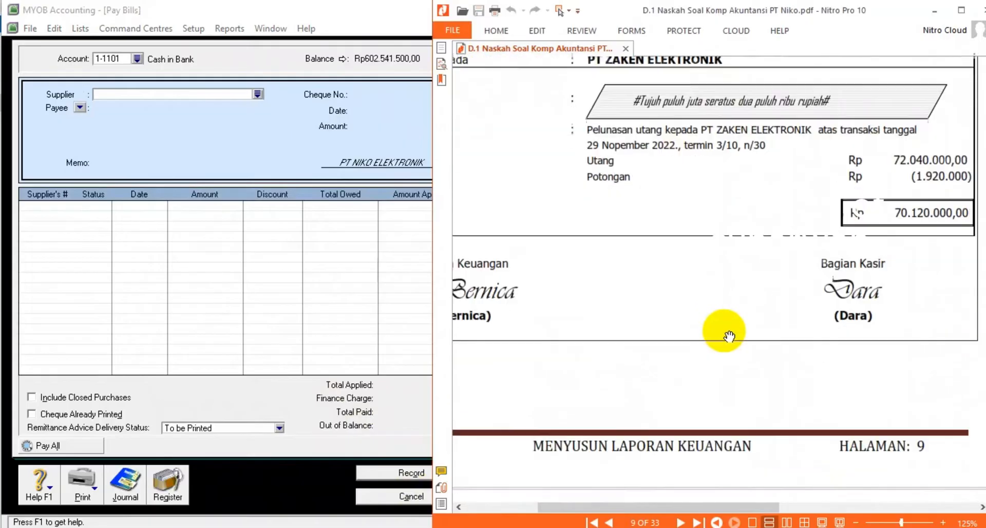
pyautogui.click(856, 522)
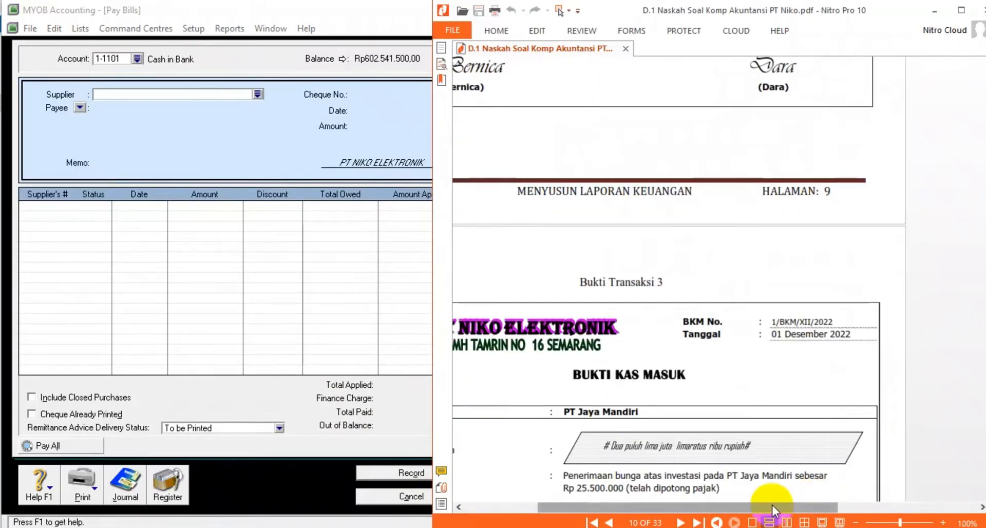
pyautogui.moveTo(770, 507); pyautogui.dragTo(722, 508)
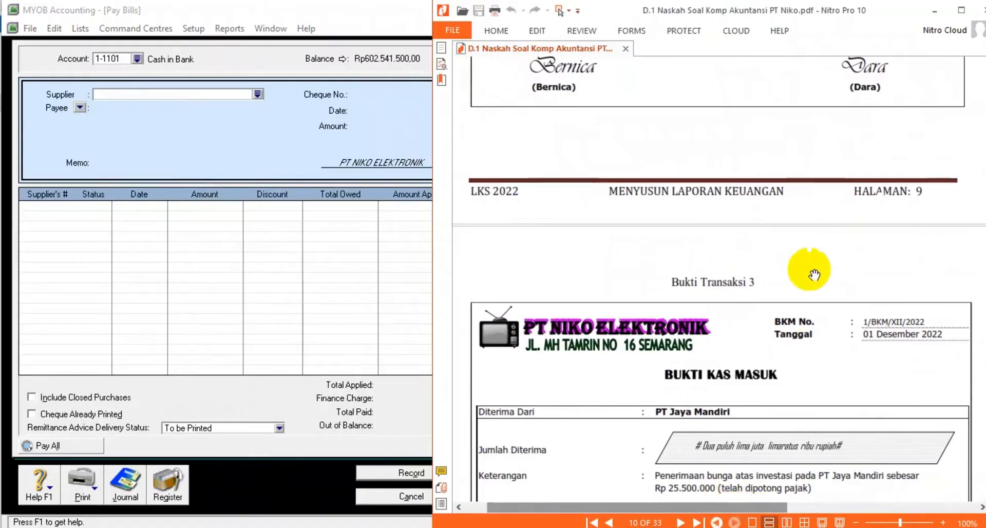
pyautogui.scroll(-3, 816, 278)
pyautogui.scroll(-3, 817, 286)
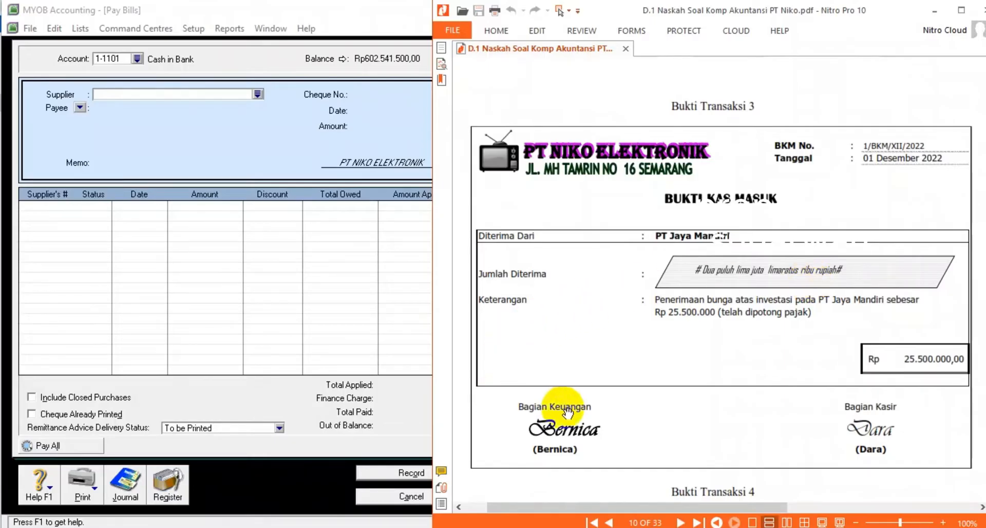
# - Close Pay Bills in MYOB and start a Receive Money entry deposited to account 1-1101 Cash in Bank
pyautogui.click(392, 494)
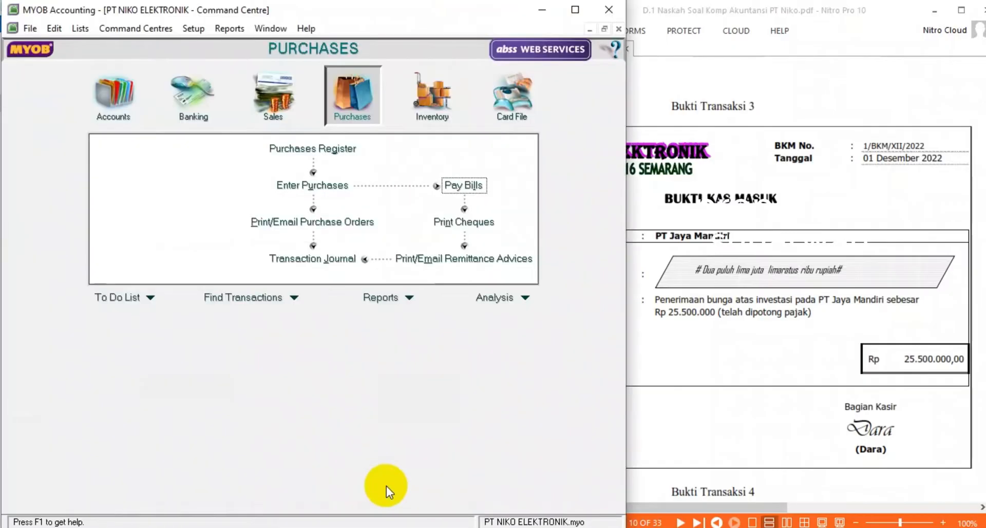
pyautogui.click(193, 102)
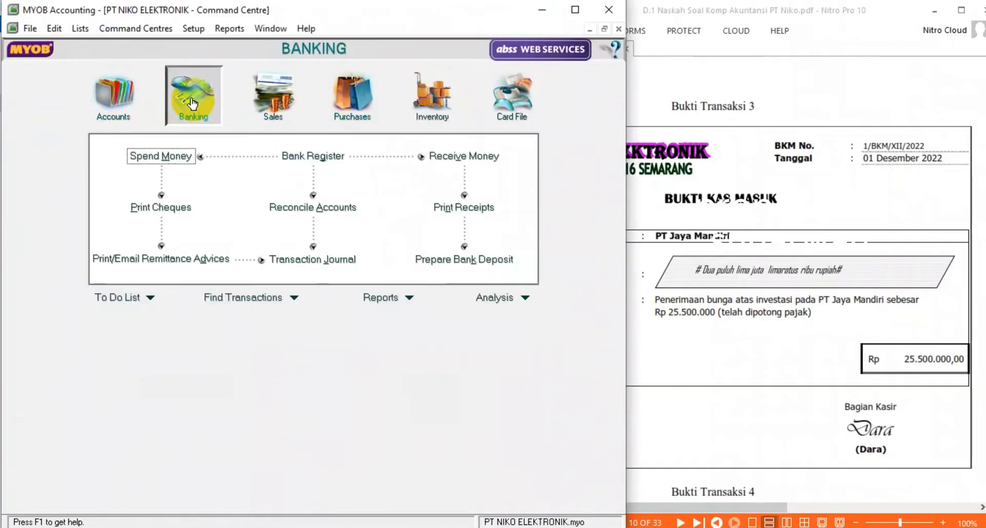
pyautogui.click(465, 162)
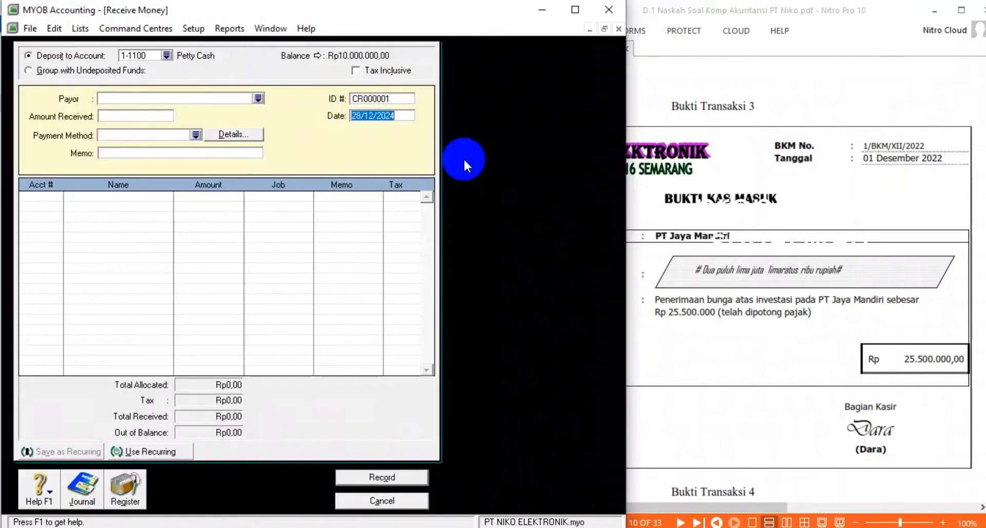
pyautogui.click(166, 55)
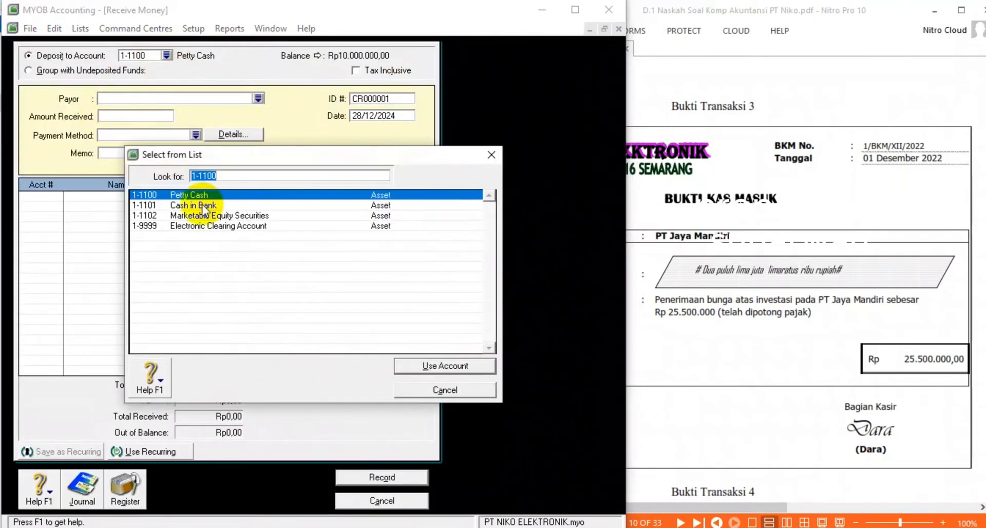
pyautogui.doubleClick(203, 206)
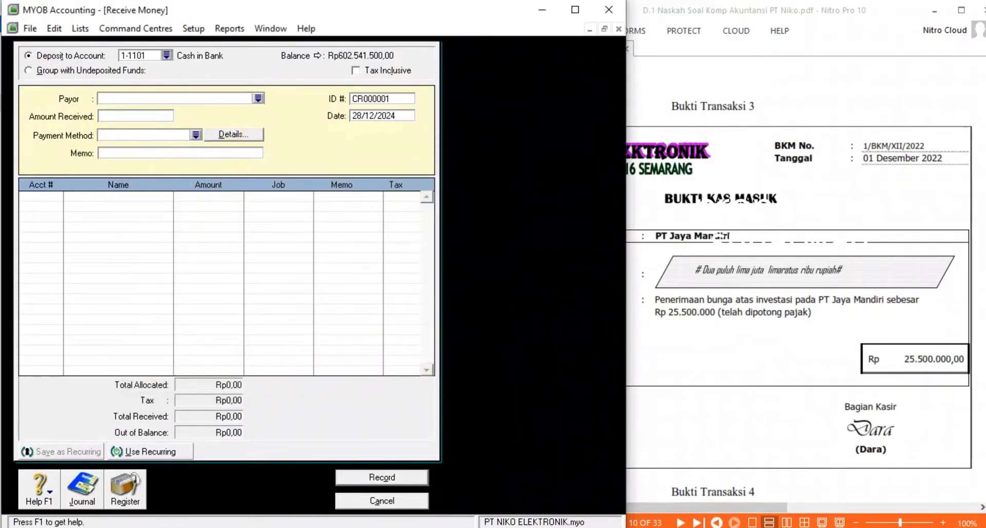
# - Set the amount received to 25,500,000, checking it against the transaction 3 voucher
pyautogui.click(144, 118)
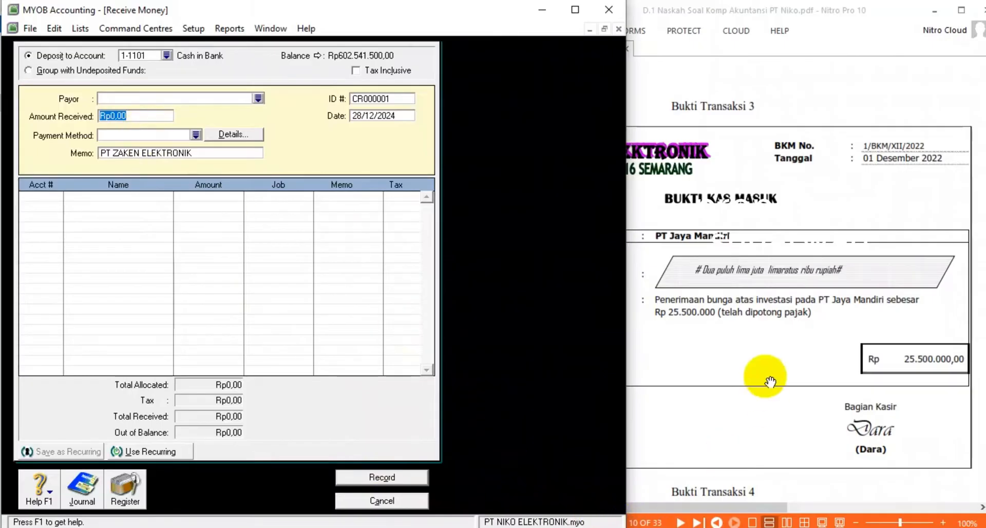
pyautogui.write('25')
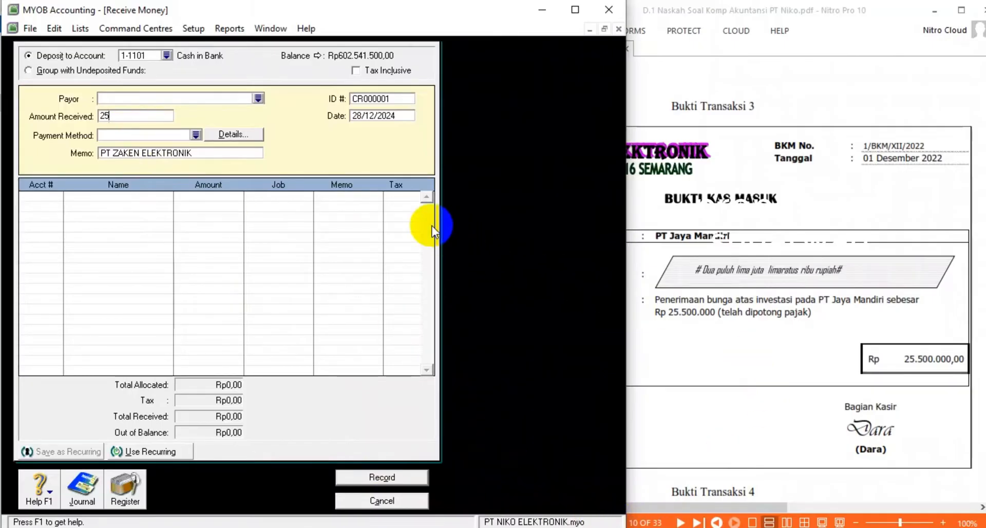
pyautogui.write('.500.000')
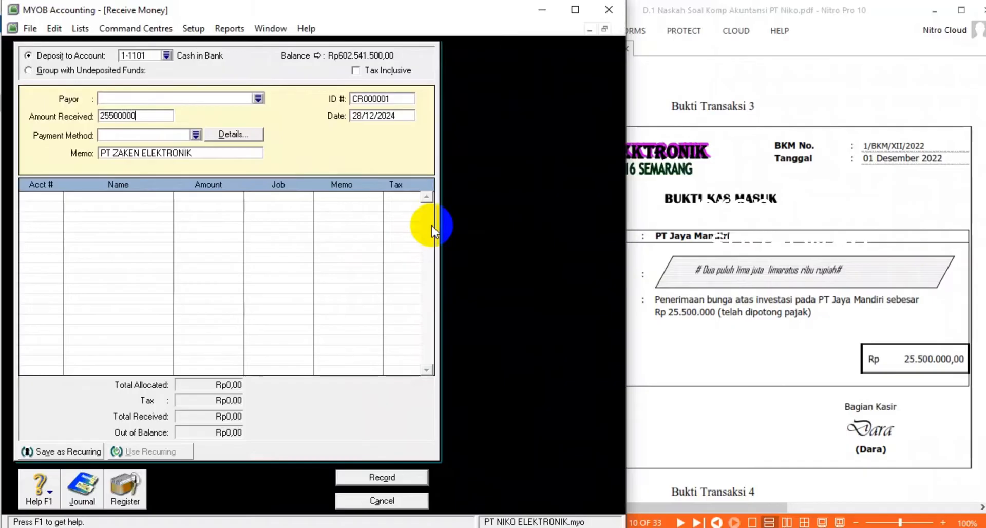
pyautogui.press('Tab')
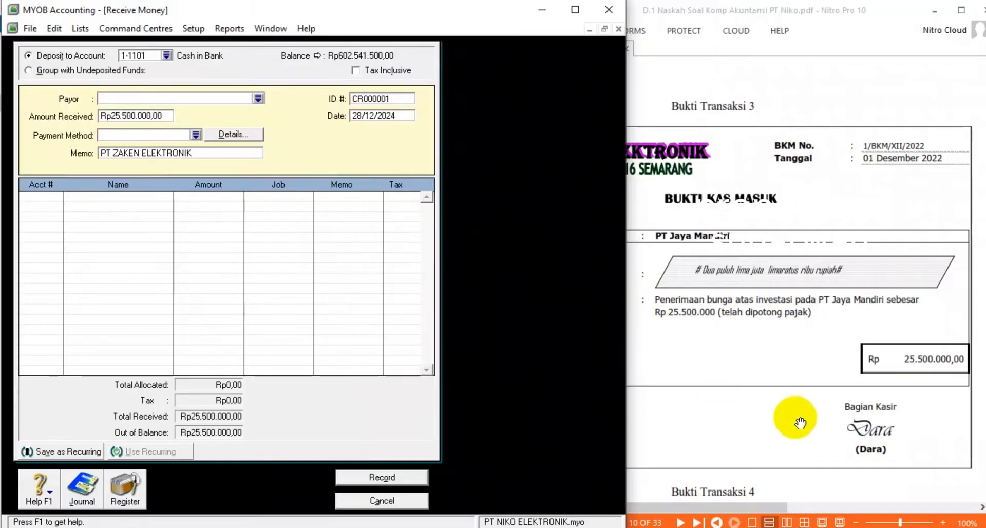
pyautogui.click(801, 380)
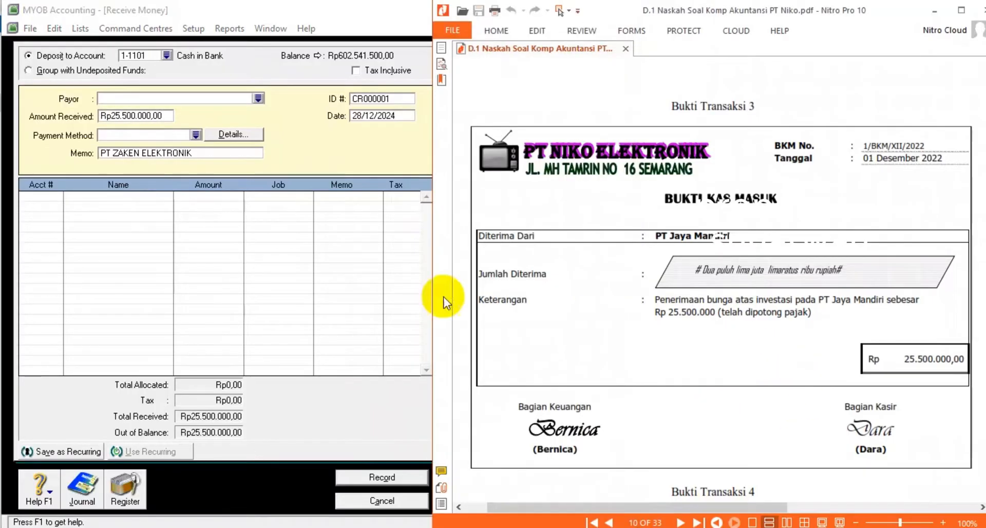
pyautogui.click(306, 143)
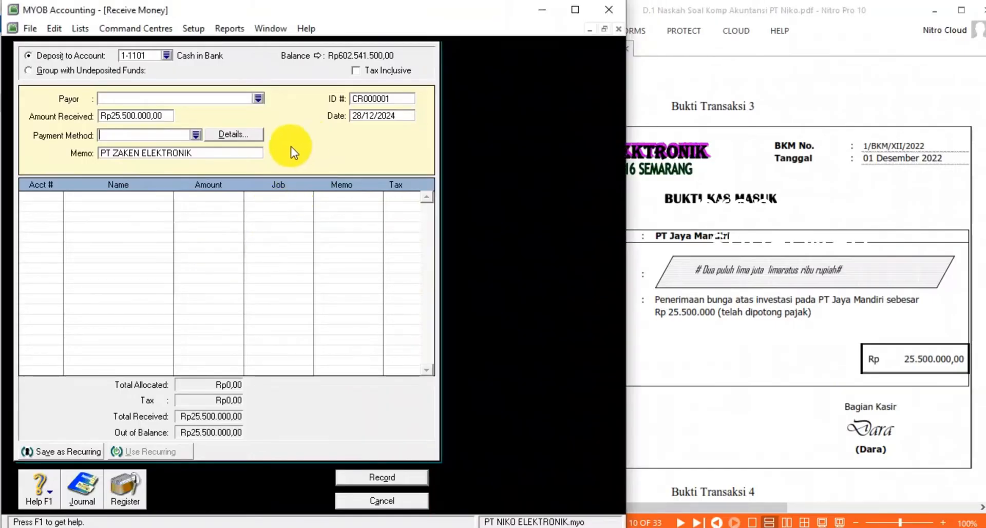
# - Set the receipt's ID number to 1/BKM and its date to 01/12/2022
pyautogui.click(380, 97)
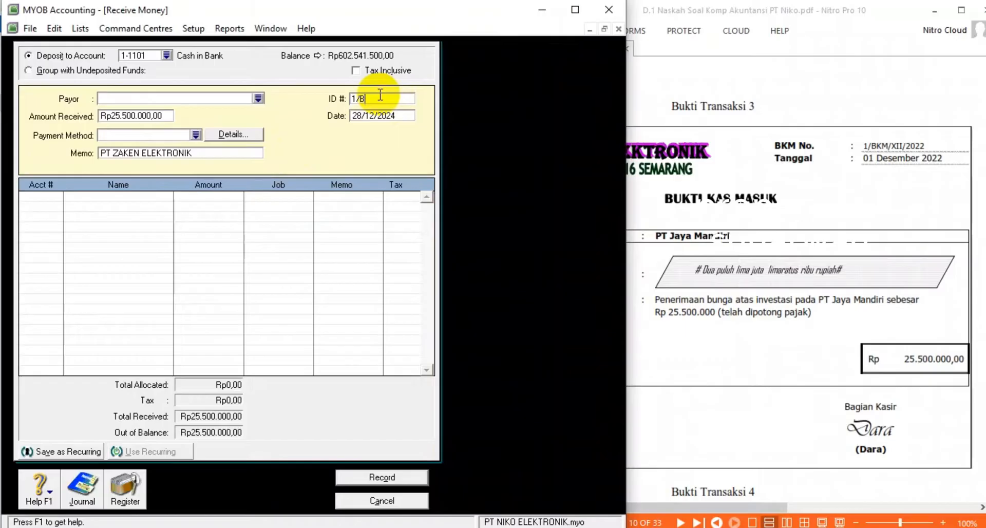
pyautogui.write('1/BKM/X')
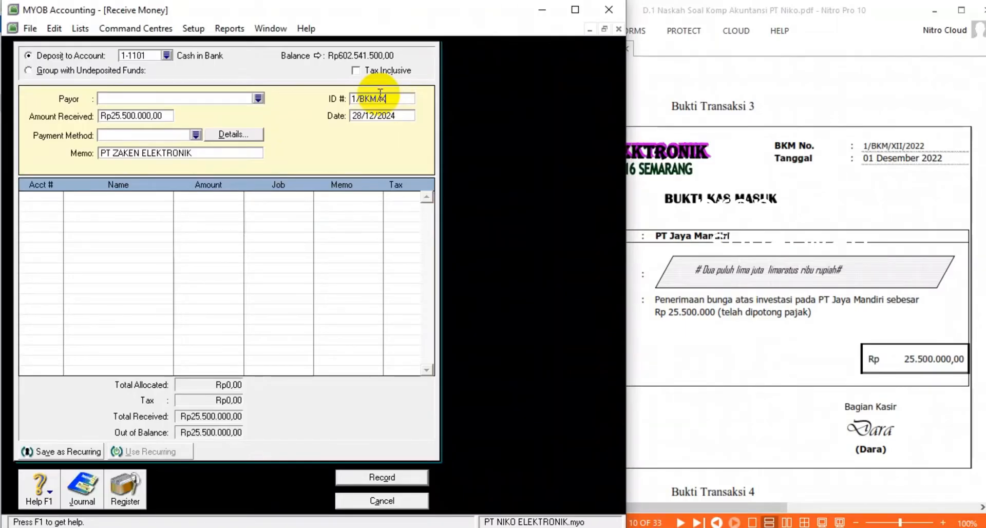
pyautogui.press('BackSpace')
pyautogui.press('BackSpace')
pyautogui.click(383, 116)
pyautogui.write('01/12/')
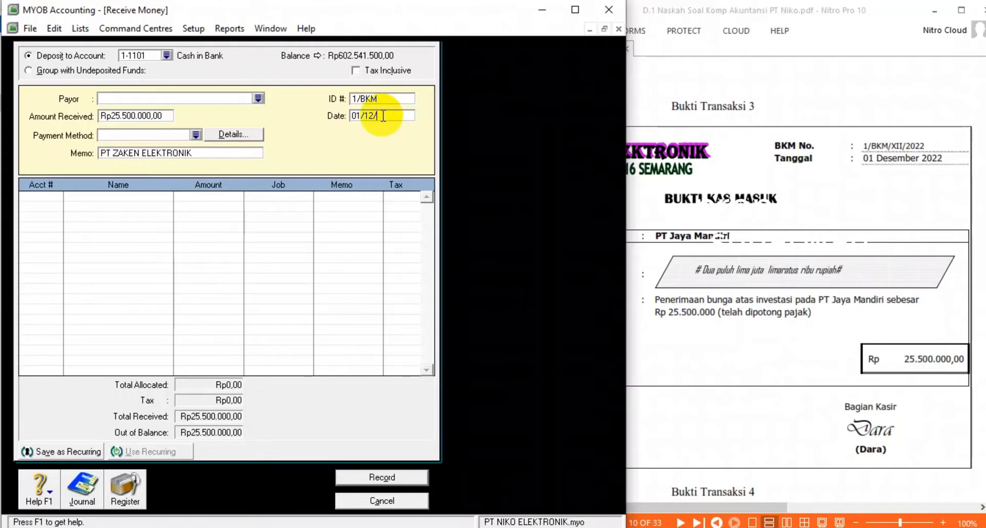
pyautogui.write('2022')
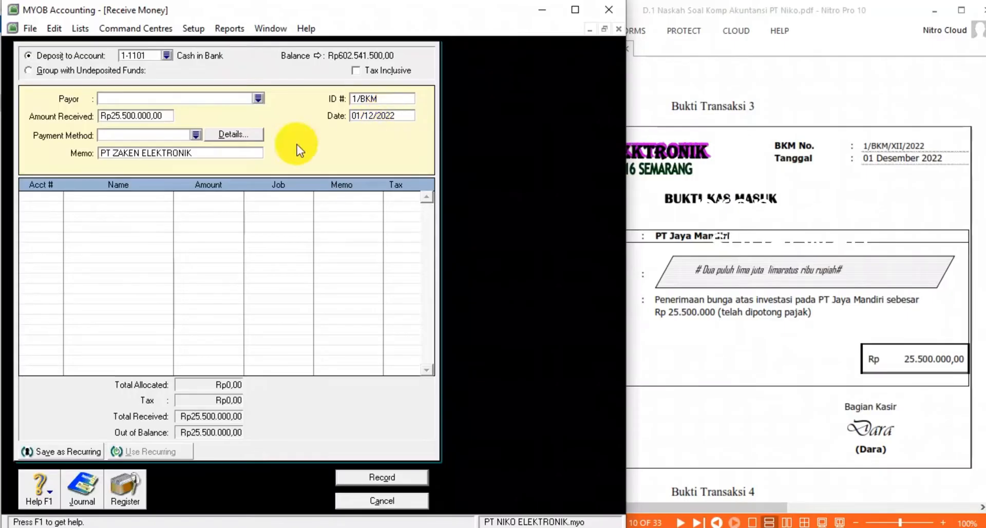
# - Allocate the receipt to account 8-1001 Interest Revenue and review its transaction recap
pyautogui.click(50, 197)
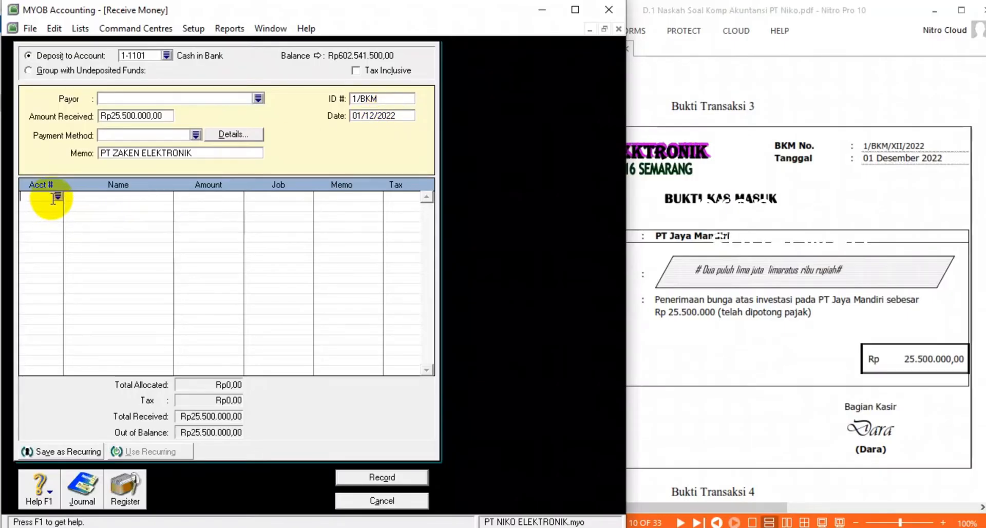
pyautogui.write('4-')
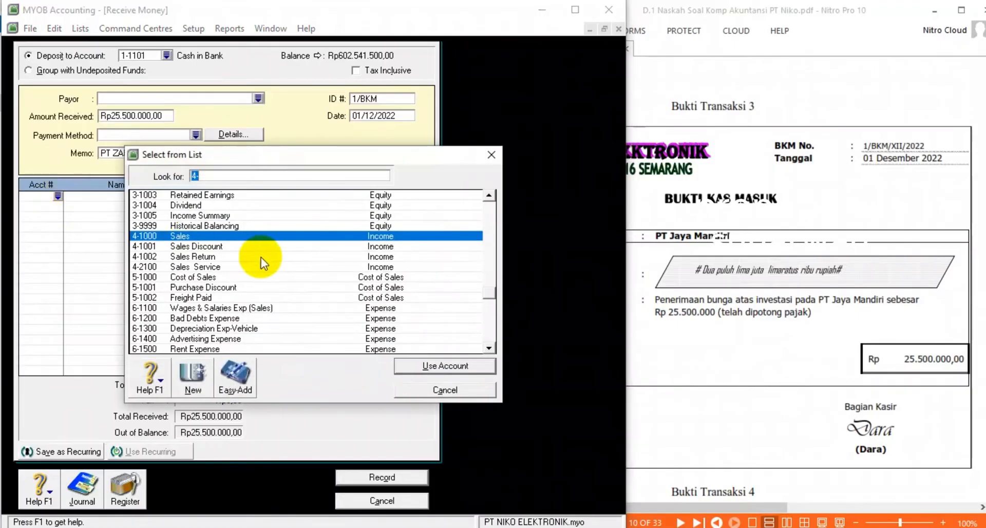
pyautogui.scroll(-5, 221, 313)
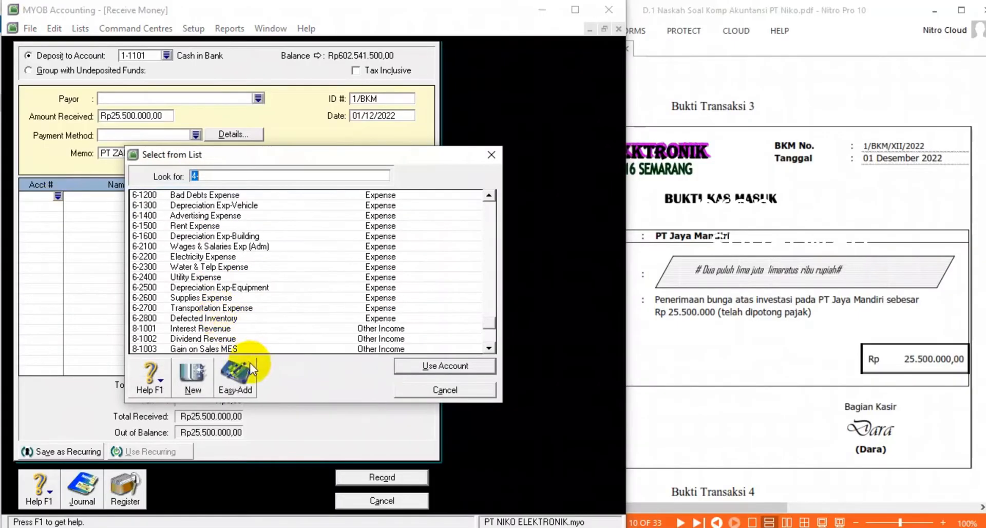
pyautogui.doubleClick(208, 298)
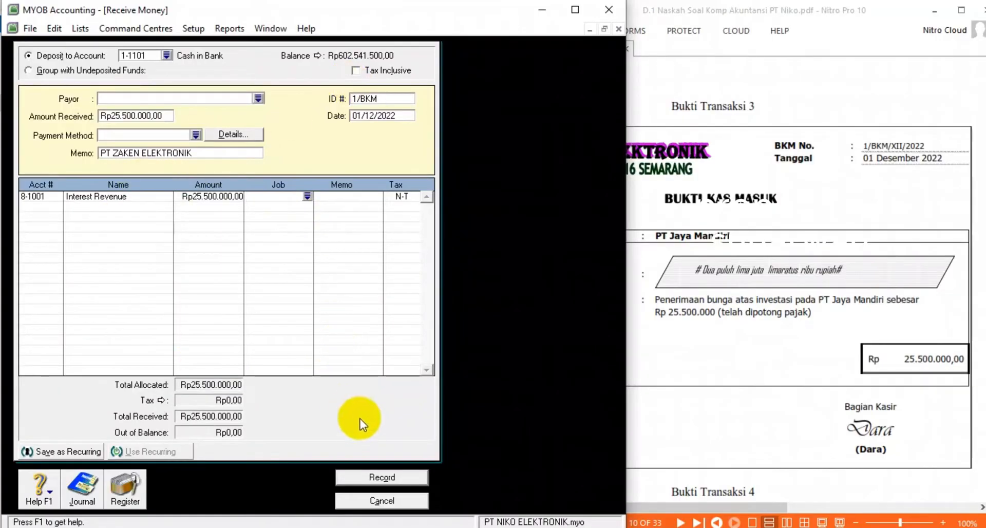
pyautogui.hotkey('ctrl', 'r')
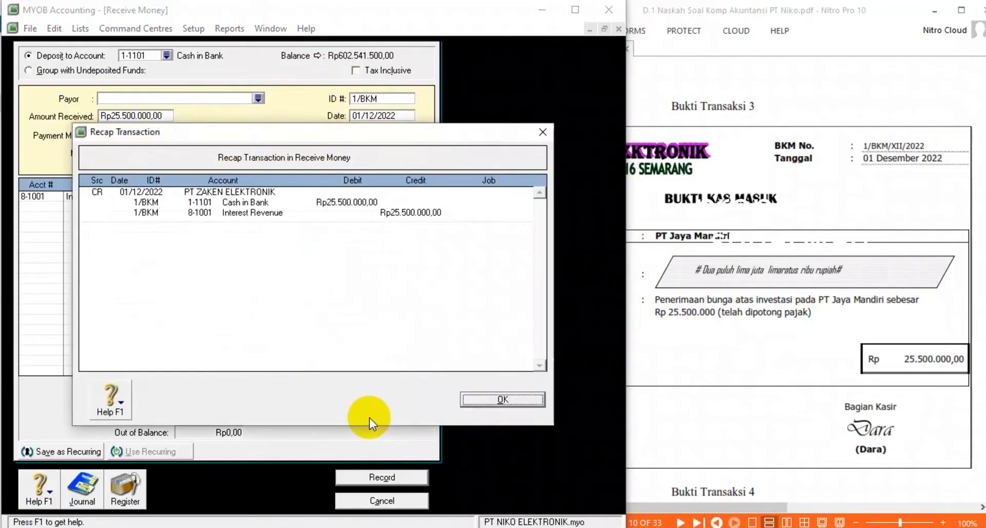
# - Close the transaction recap, record the interest receipt and leave Receive Money
pyautogui.click(492, 401)
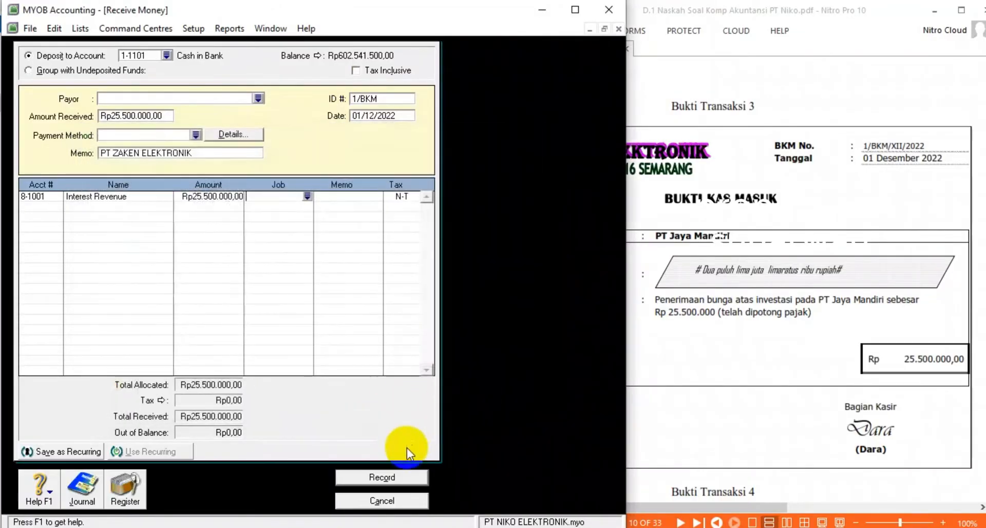
pyautogui.click(382, 478)
pyautogui.click(378, 501)
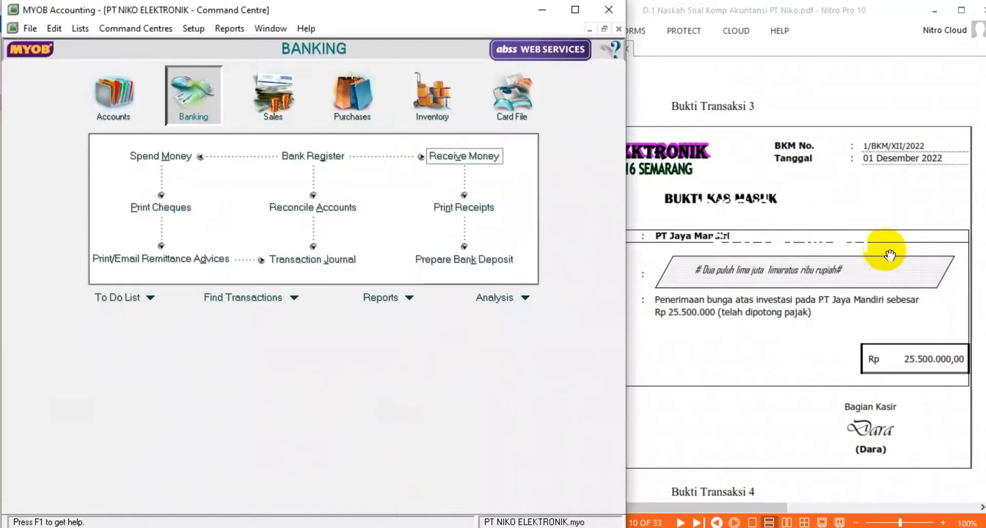
# - Review all recorded entries in the Transaction Journal, with the transaction 4 voucher shown in the PDF
pyautogui.scroll(-7, 890, 255)
pyautogui.click(439, 314)
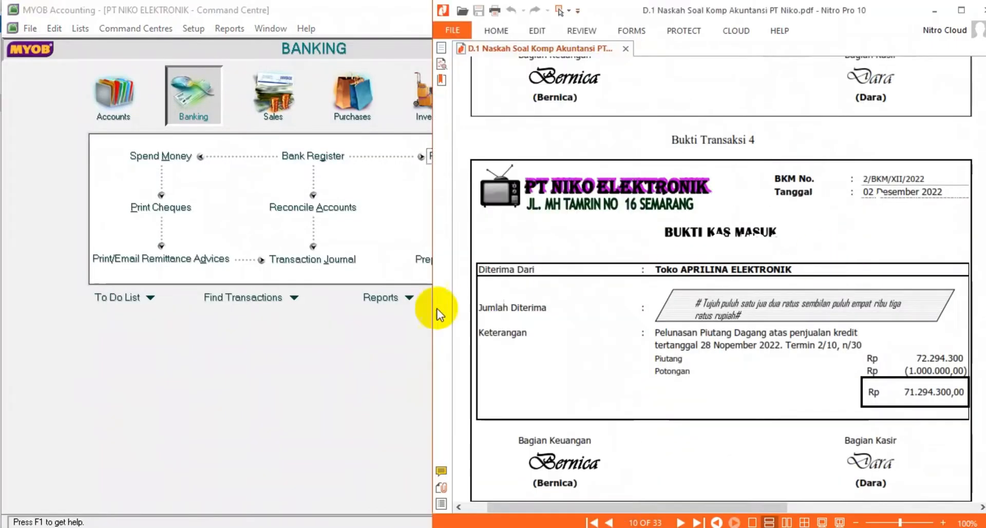
pyautogui.click(343, 259)
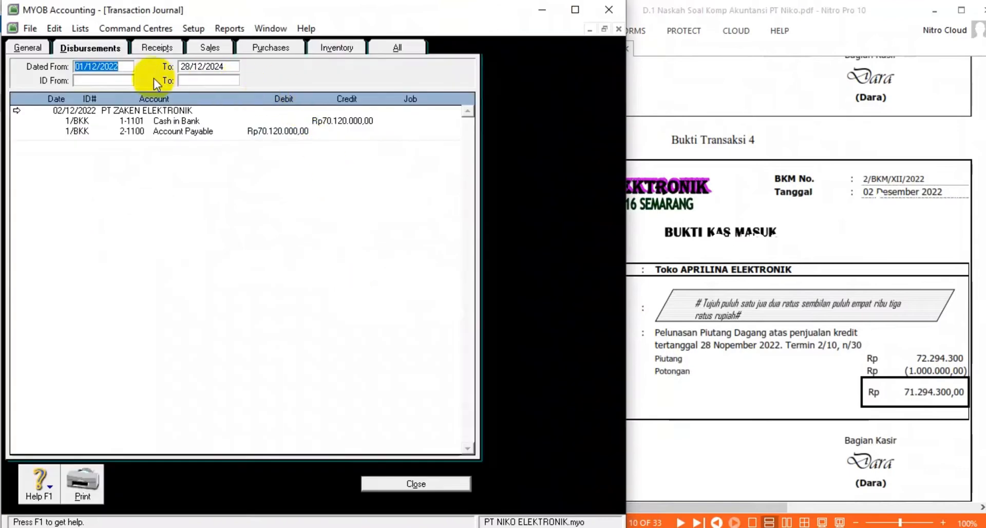
pyautogui.click(389, 49)
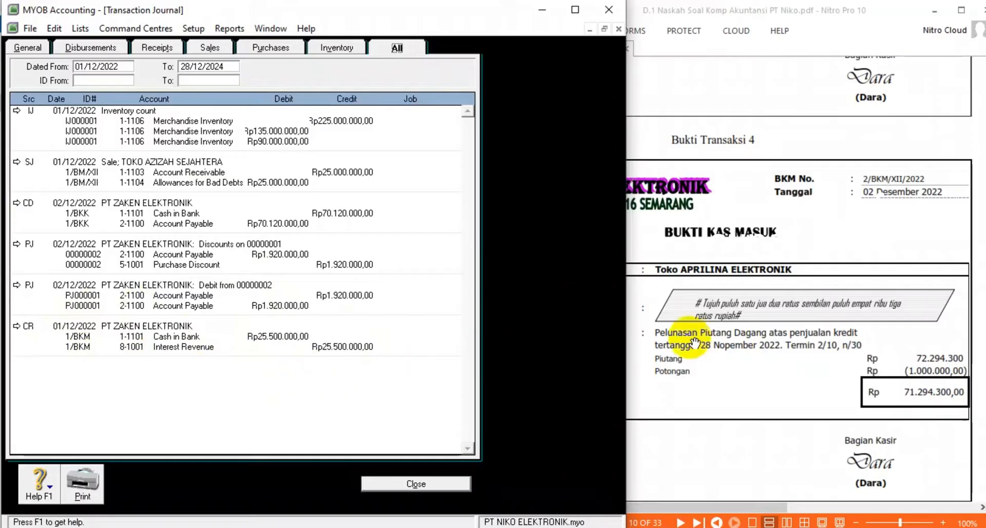
# - Read the transaction 4 voucher, close the journal and start a Receive Payments entry for customer TOKO APRILINA ELEKTRONIK
pyautogui.click(789, 303)
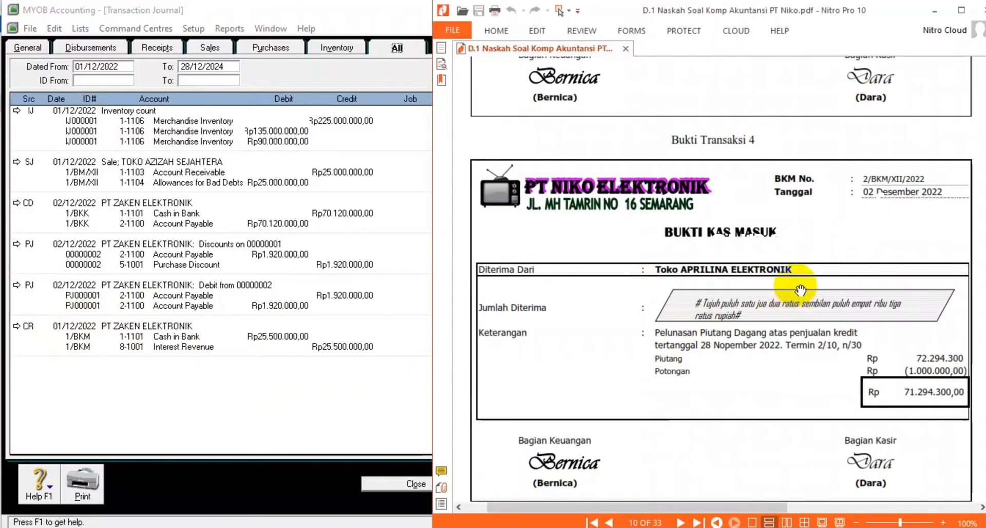
pyautogui.scroll(-1, 800, 295)
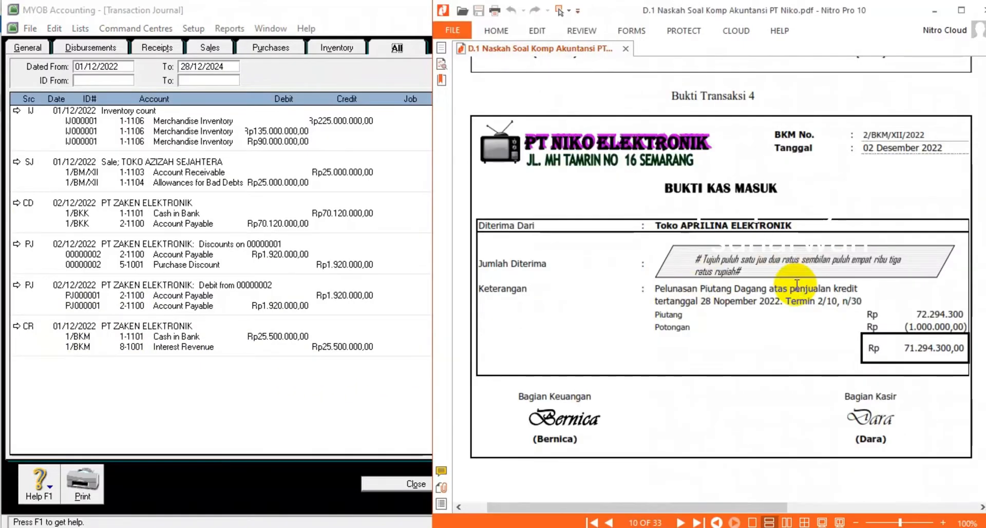
pyautogui.scroll(-1, 796, 284)
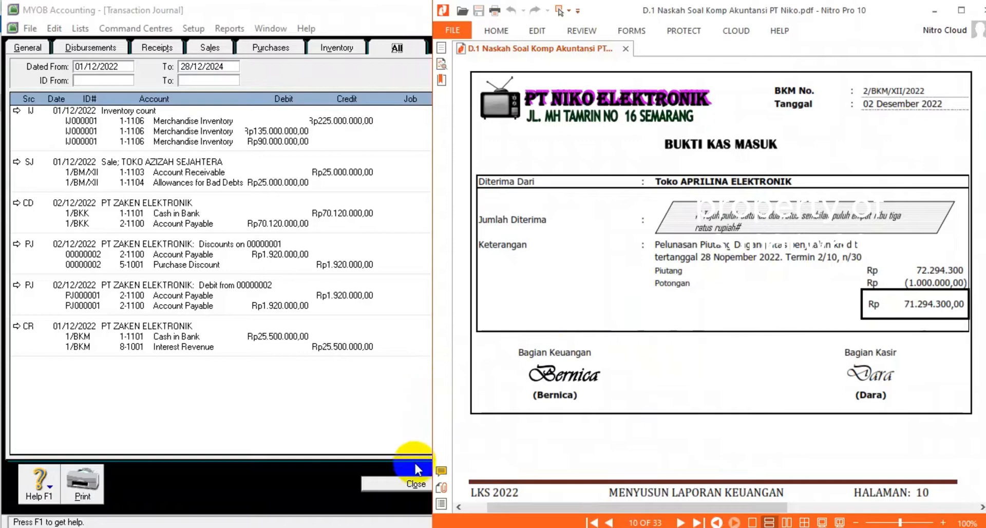
pyautogui.click(415, 484)
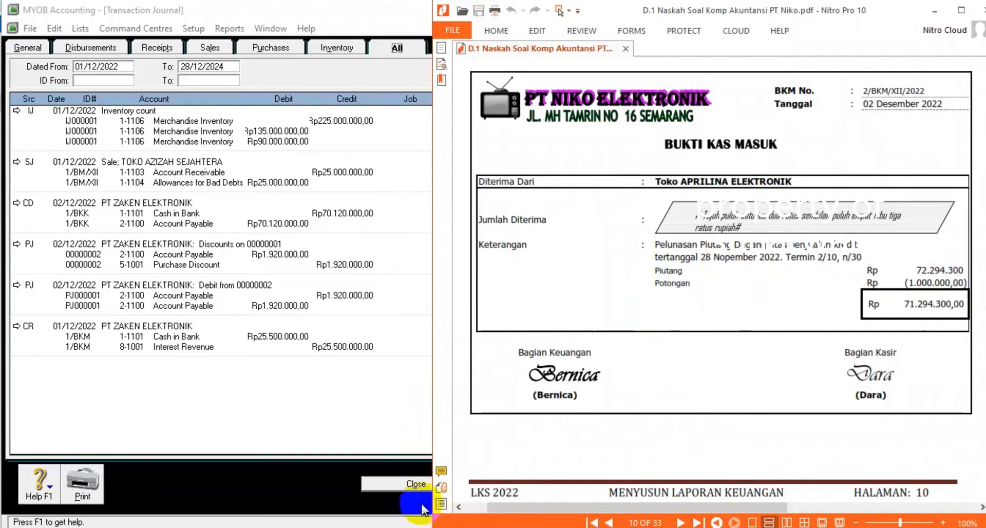
pyautogui.click(406, 485)
pyautogui.click(274, 98)
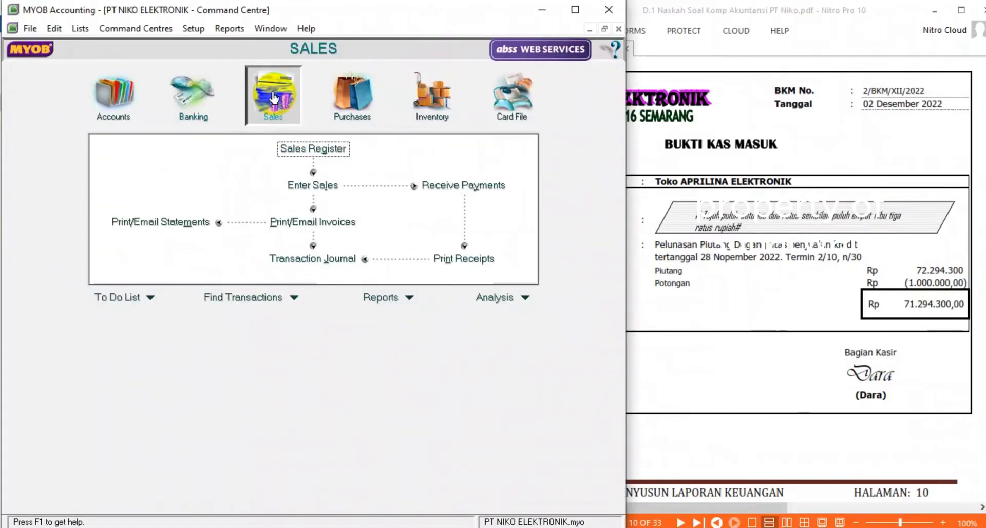
pyautogui.click(454, 186)
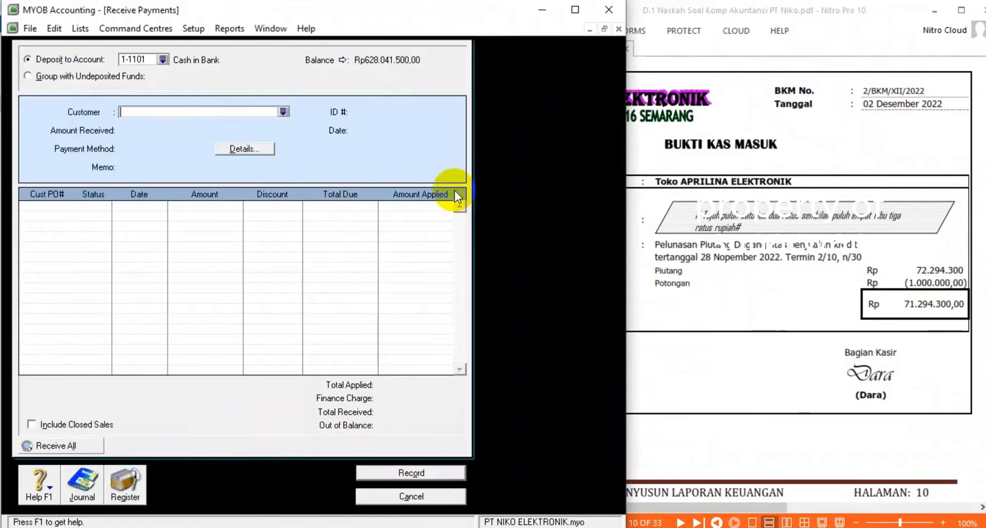
pyautogui.click(283, 112)
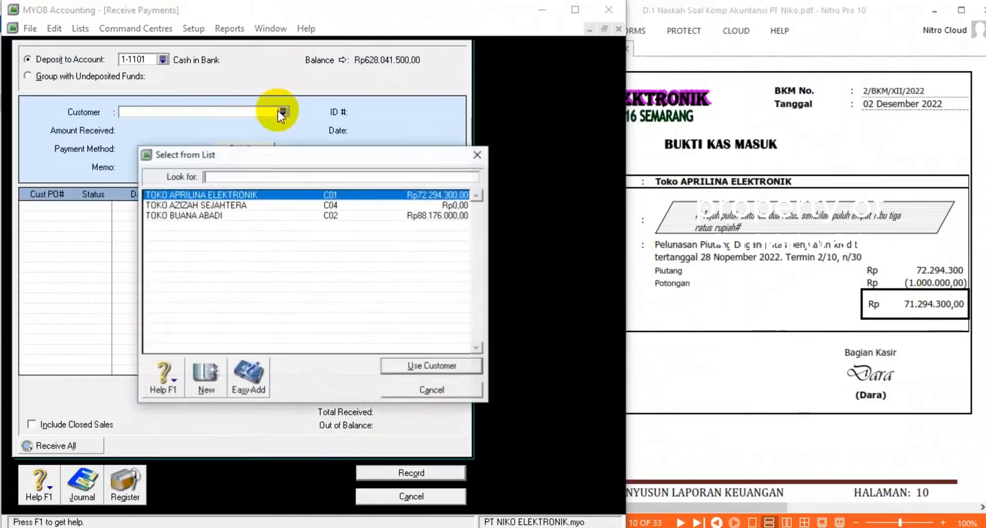
pyautogui.doubleClick(229, 195)
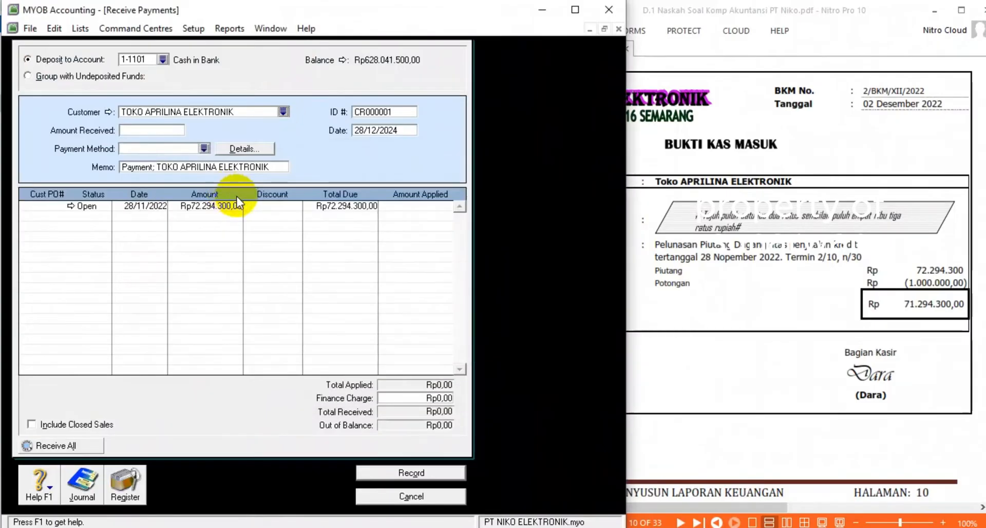
# - Set the customer payment's ID number to 2/BKM and its date to 02/12/2022
pyautogui.doubleClick(383, 112)
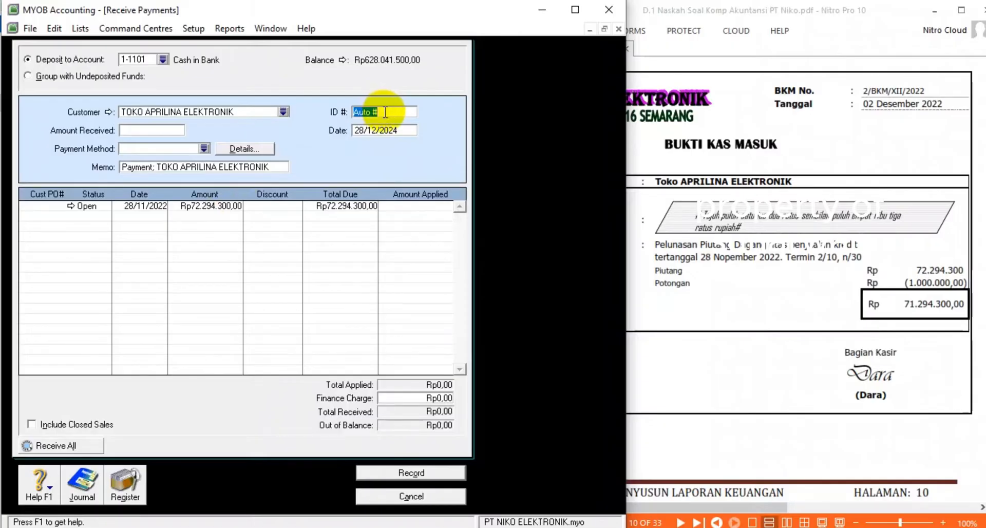
pyautogui.press('BackSpace')
pyautogui.write('2/BKM')
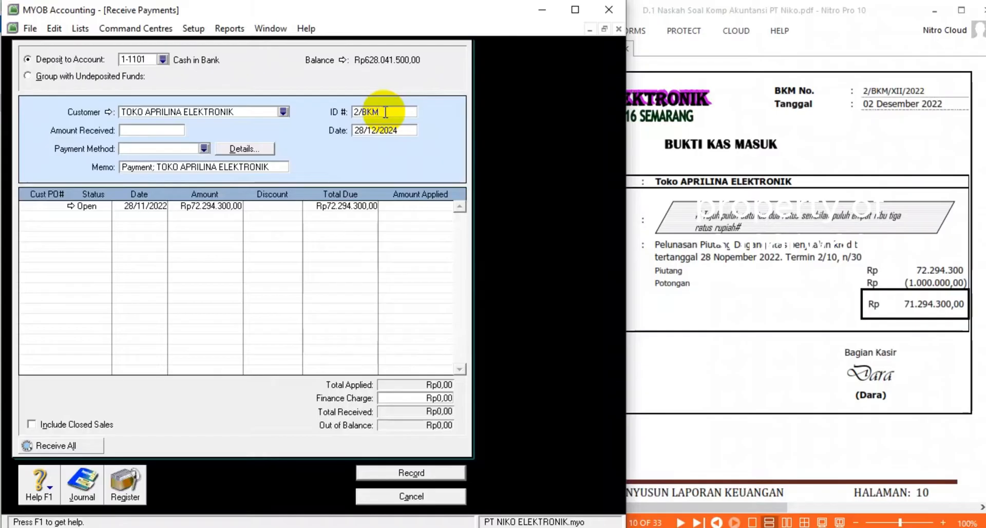
pyautogui.click(378, 132)
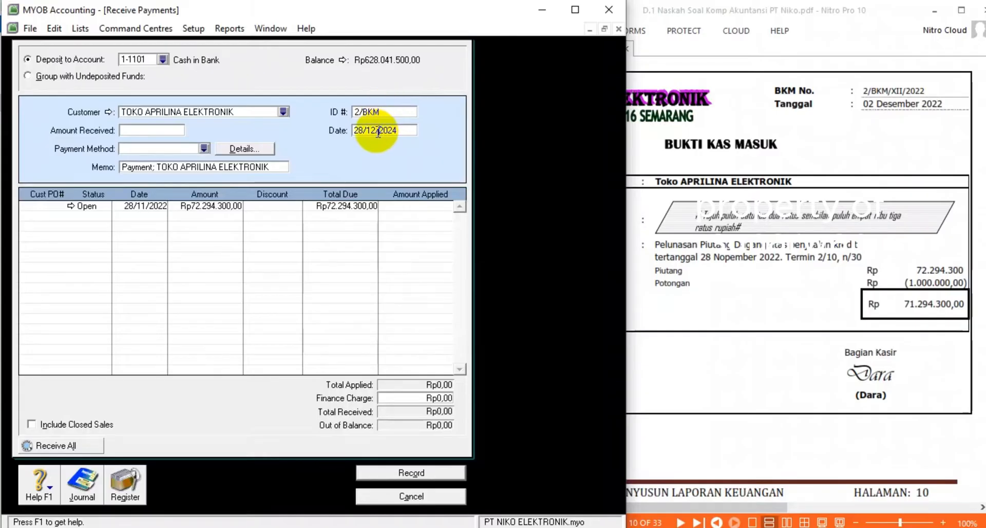
pyautogui.moveTo(402, 130); pyautogui.dragTo(254, 118)
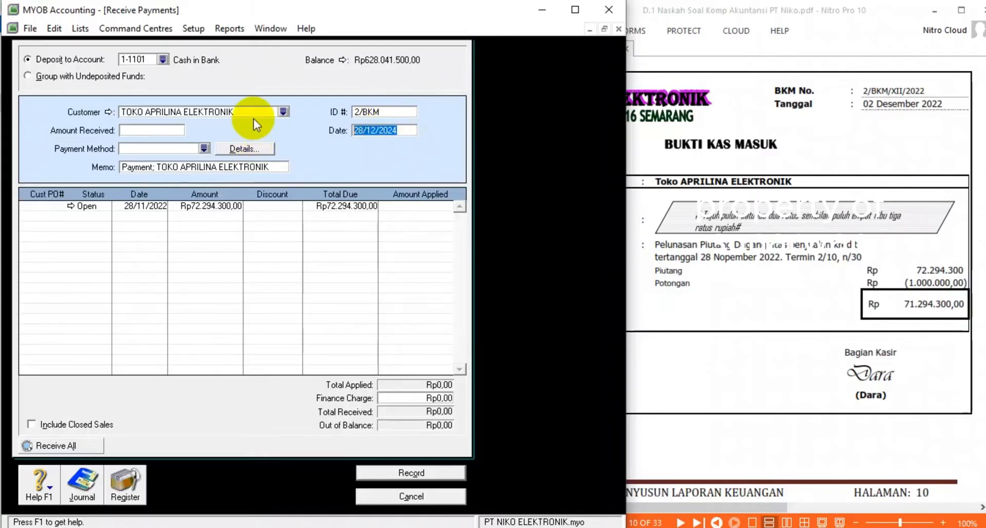
pyautogui.write('02')
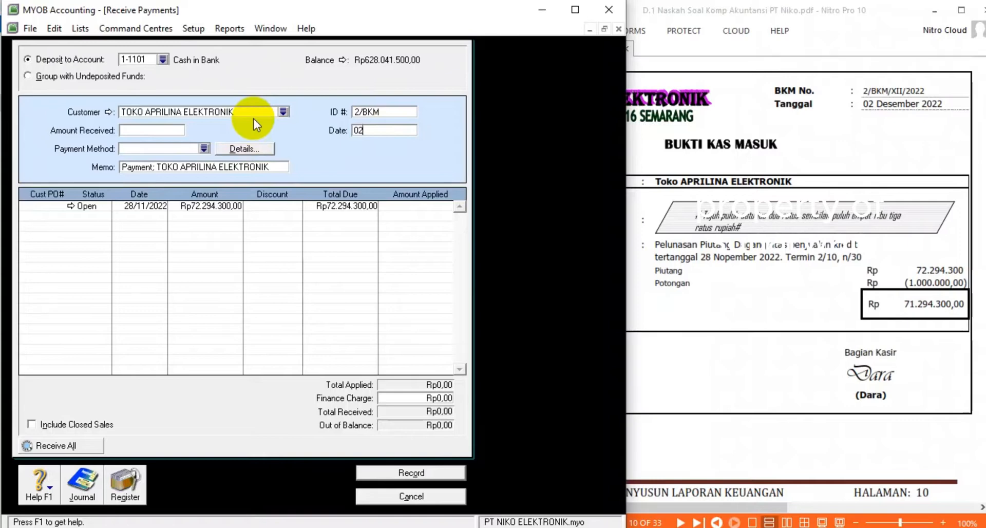
pyautogui.write('/12/2022')
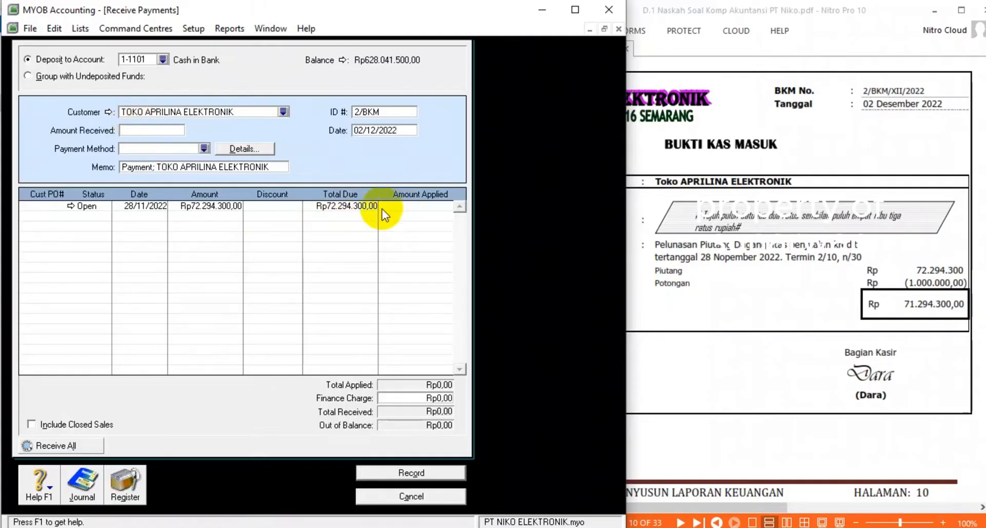
pyautogui.press('Tab')
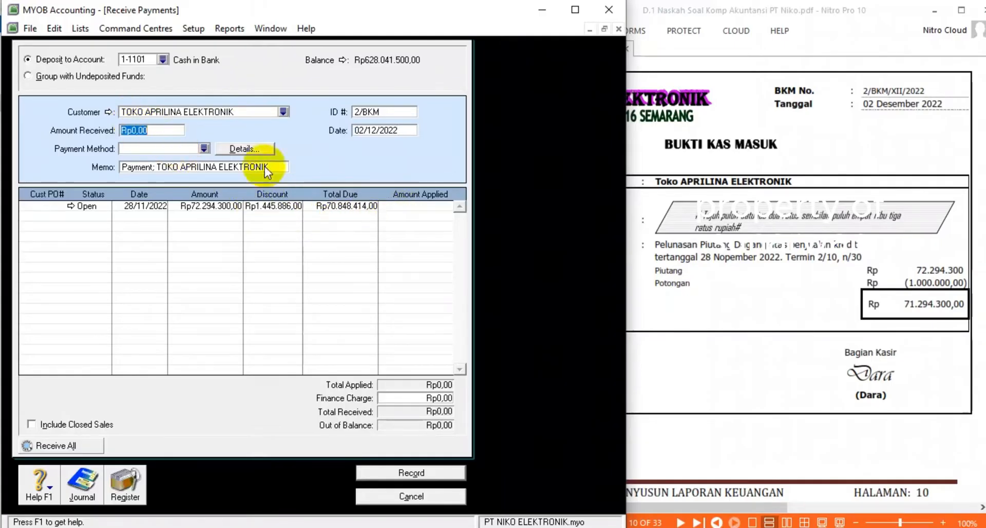
# - Try applying 71,294,300 to the open 28/11/2022 invoice, then set that invoice's discount to 1,000,000
pyautogui.click(398, 208)
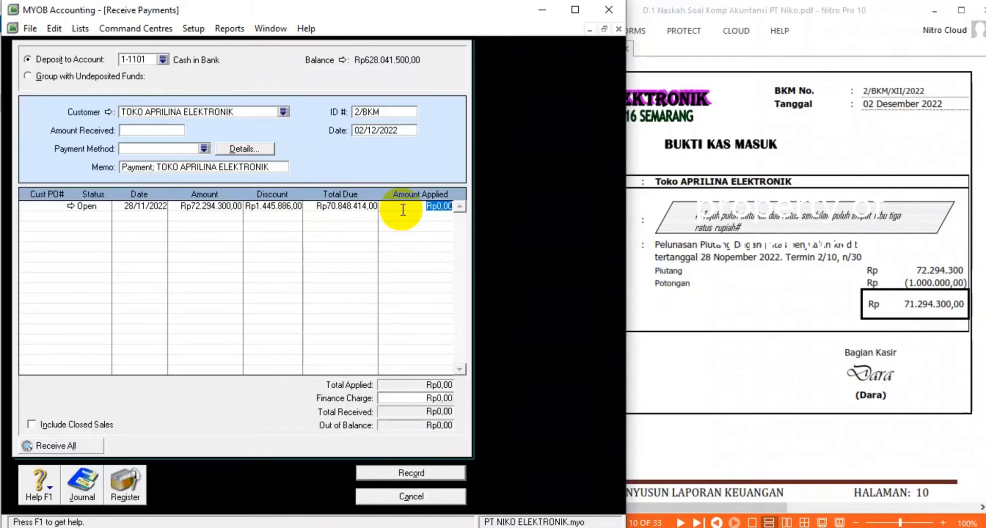
pyautogui.write('71294300')
pyautogui.click(275, 207)
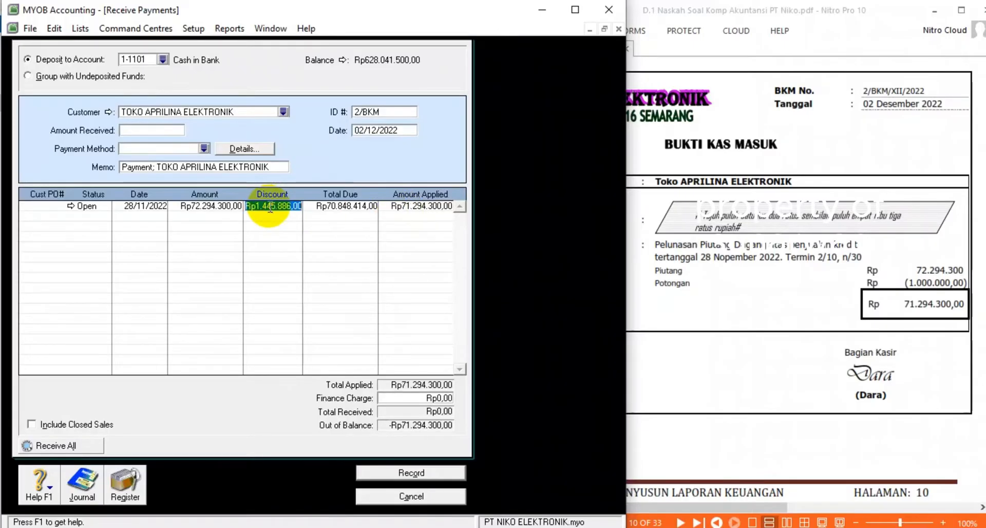
pyautogui.write('100')
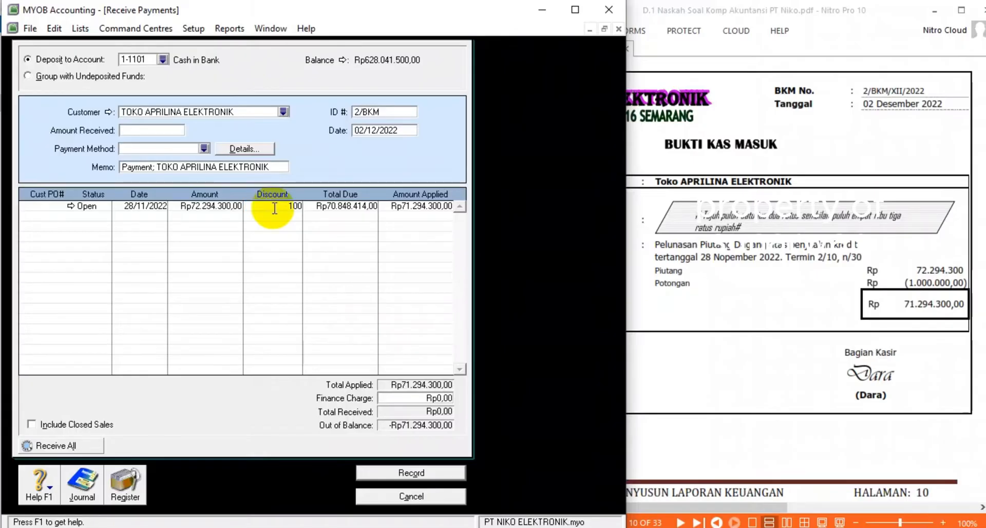
pyautogui.write('0000')
pyautogui.press('BackSpace')
pyautogui.press('BackSpace')
pyautogui.press('BackSpace')
pyautogui.press('BackSpace')
pyautogui.press('BackSpace')
pyautogui.press('BackSpace')
pyautogui.write('000.000')
pyautogui.press('Tab')
pyautogui.press('Tab')
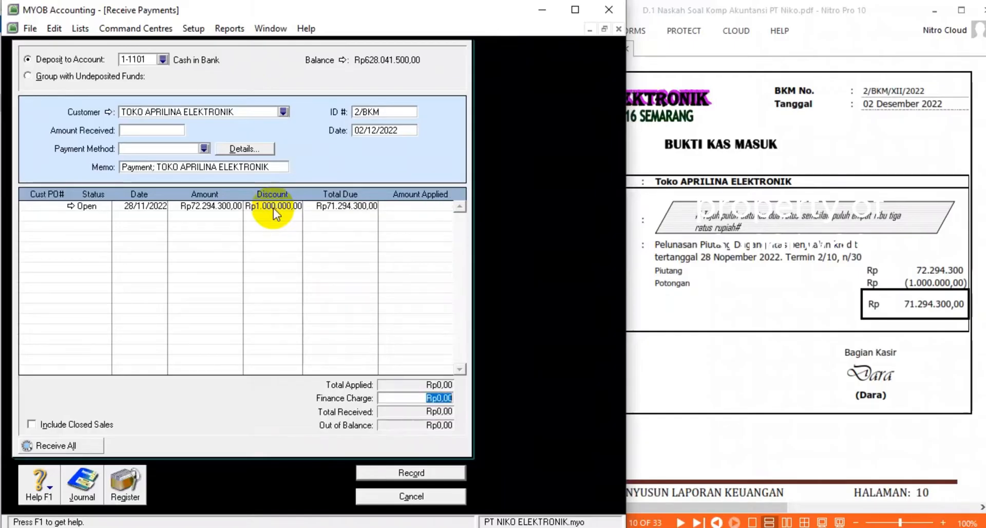
# - Set the amount received to 71,294,300 and apply it to the open 28/11/2022 invoice
pyautogui.click(151, 130)
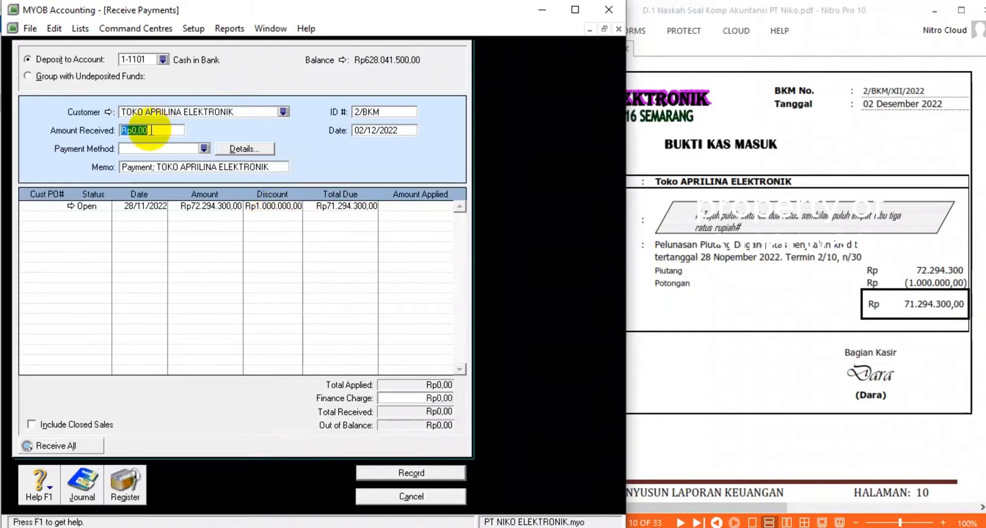
pyautogui.click(150, 130)
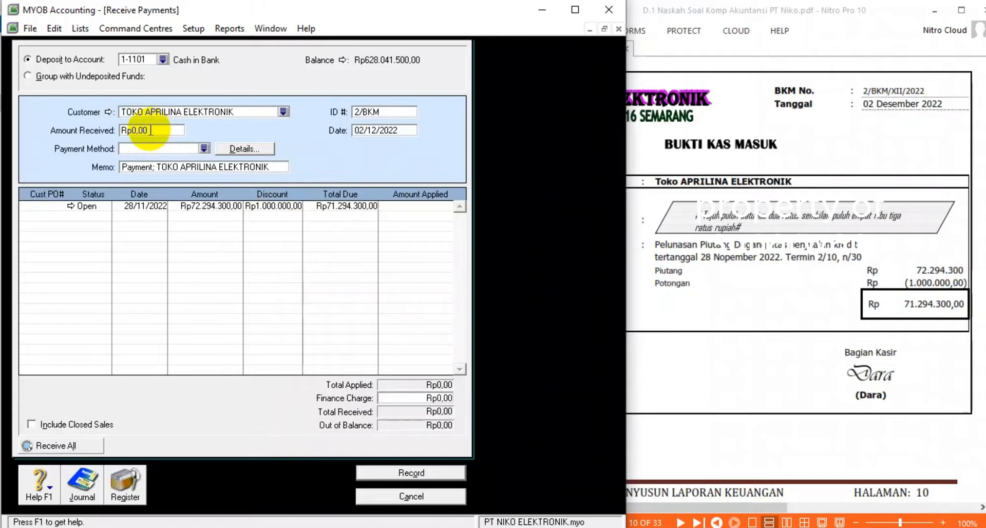
pyautogui.moveTo(150, 131); pyautogui.dragTo(81, 132)
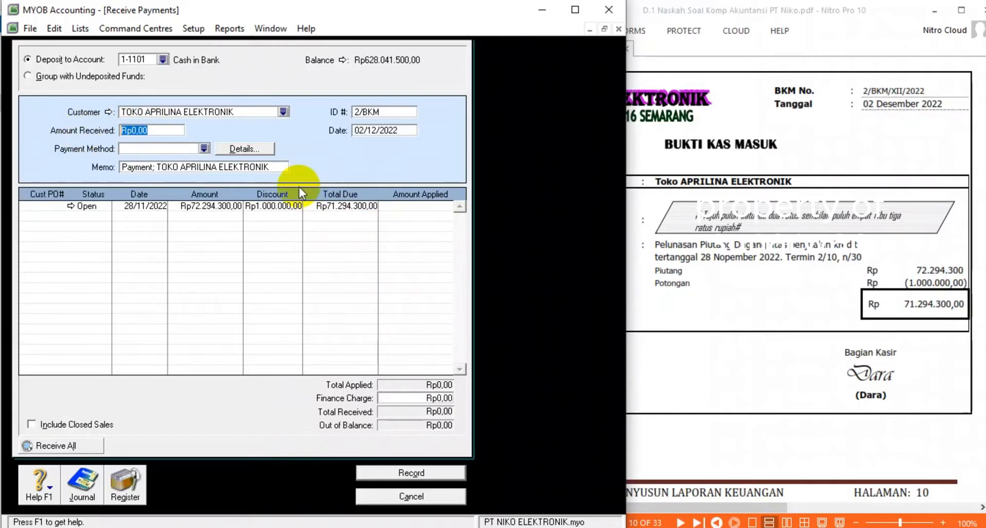
pyautogui.write('71.294.300')
pyautogui.press('Tab')
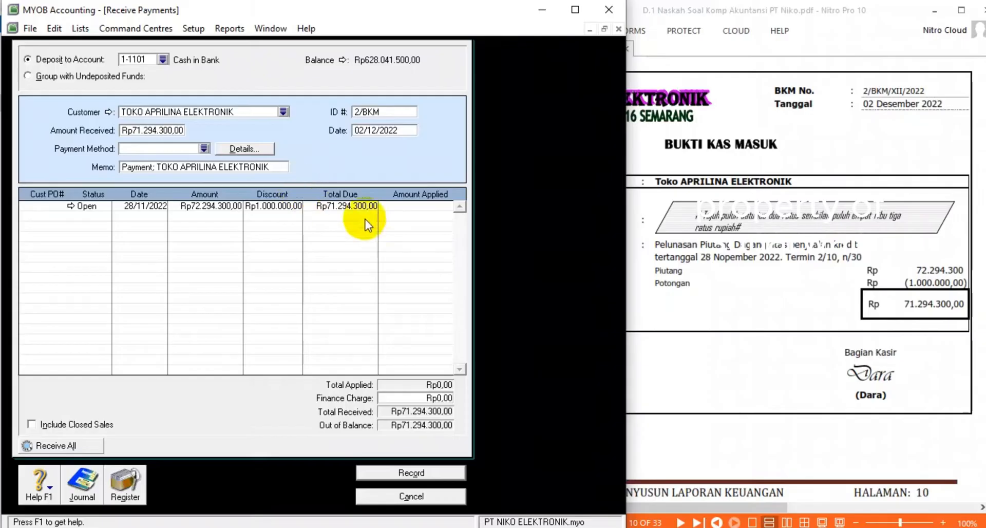
pyautogui.click(397, 208)
pyautogui.press('Tab')
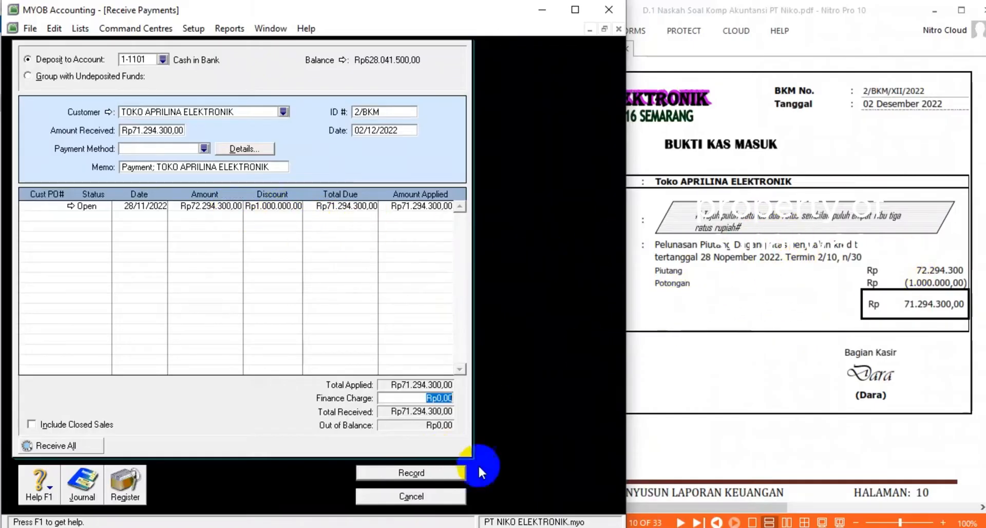
# - Check the customer's balance, terms and date in the PDF's Accounts Receivable table and return to the transaction 4 voucher
pyautogui.click(726, 285)
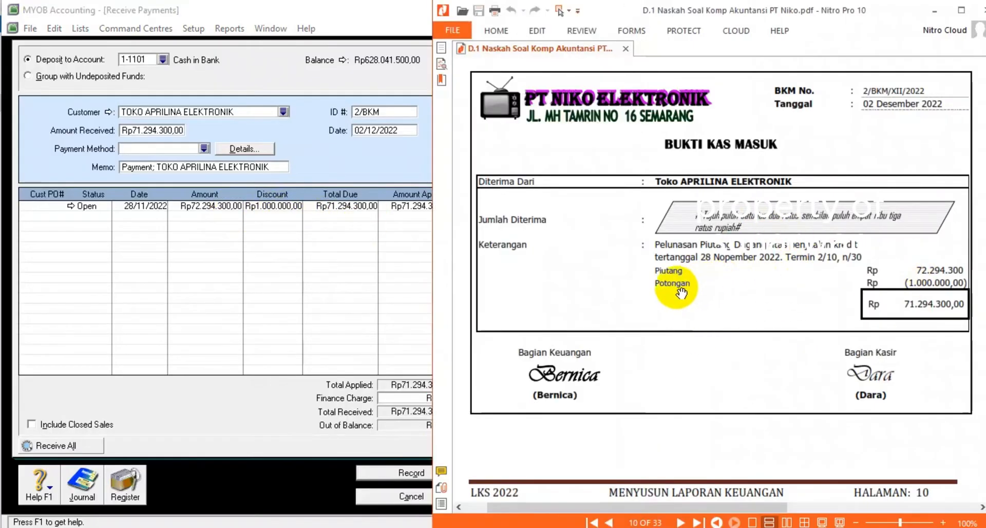
pyautogui.scroll(5, 662, 319)
pyautogui.scroll(20, 668, 316)
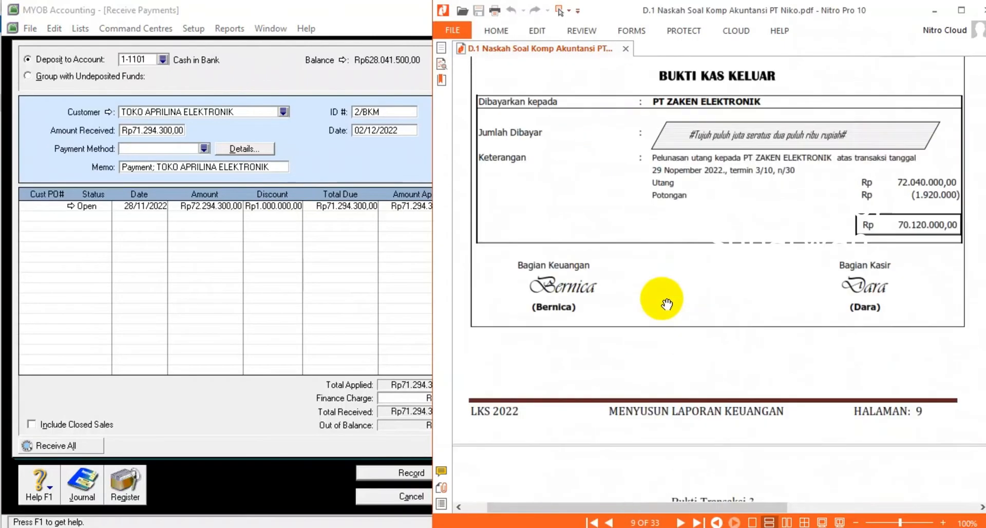
pyautogui.scroll(15, 662, 288)
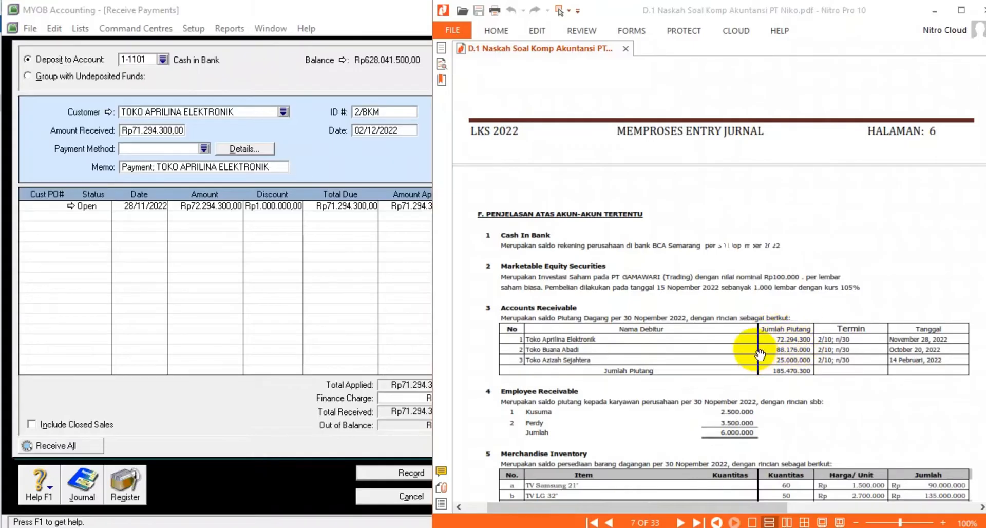
pyautogui.scroll(-5, 759, 358)
pyautogui.scroll(-15, 767, 314)
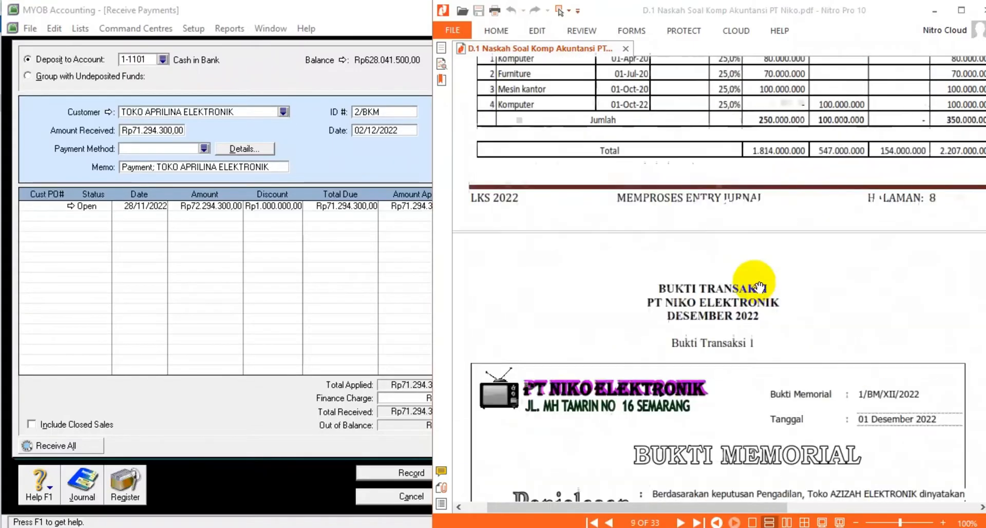
pyautogui.scroll(-15, 712, 258)
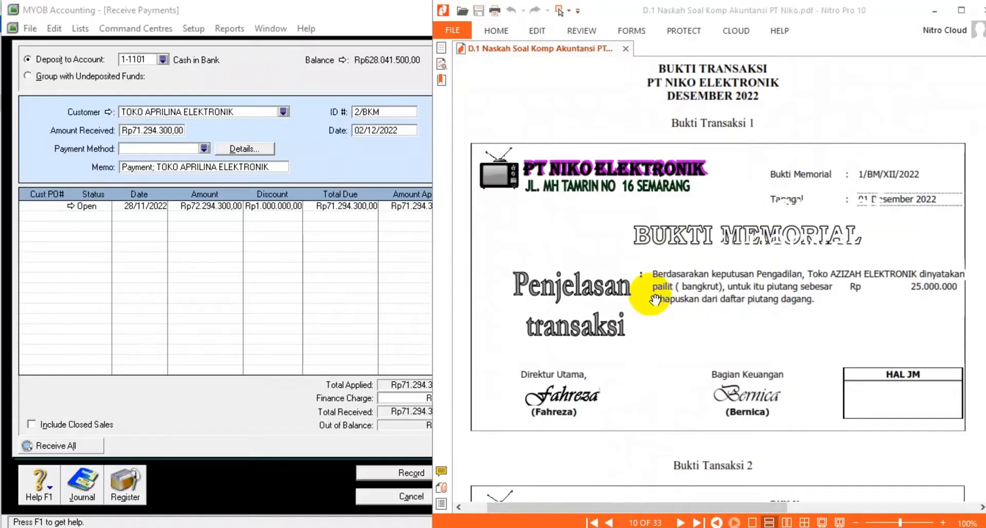
pyautogui.scroll(-15, 712, 258)
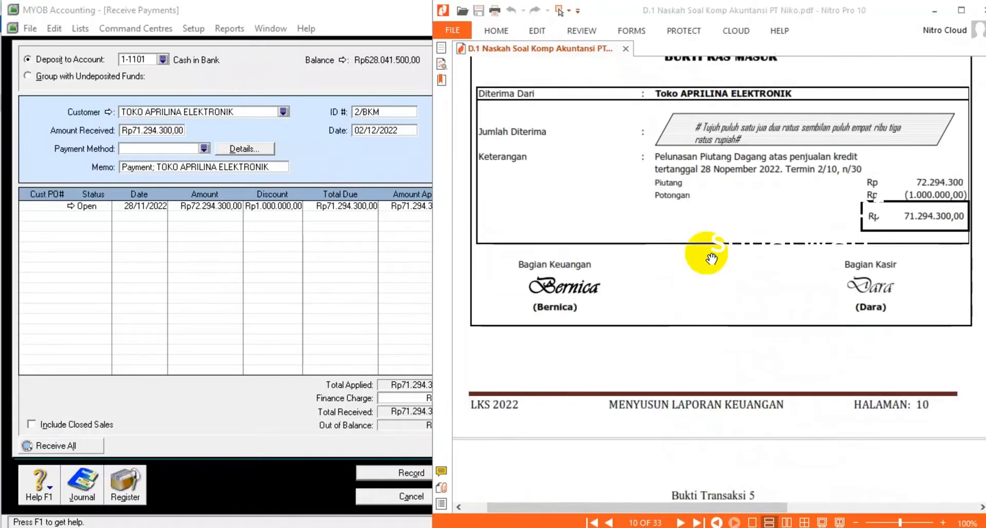
# - Record the payment from Toko Aprilina Elektronik with the discount credit memo's printing postponed, and close the Receive Payments form
pyautogui.scroll(-3, 715, 255)
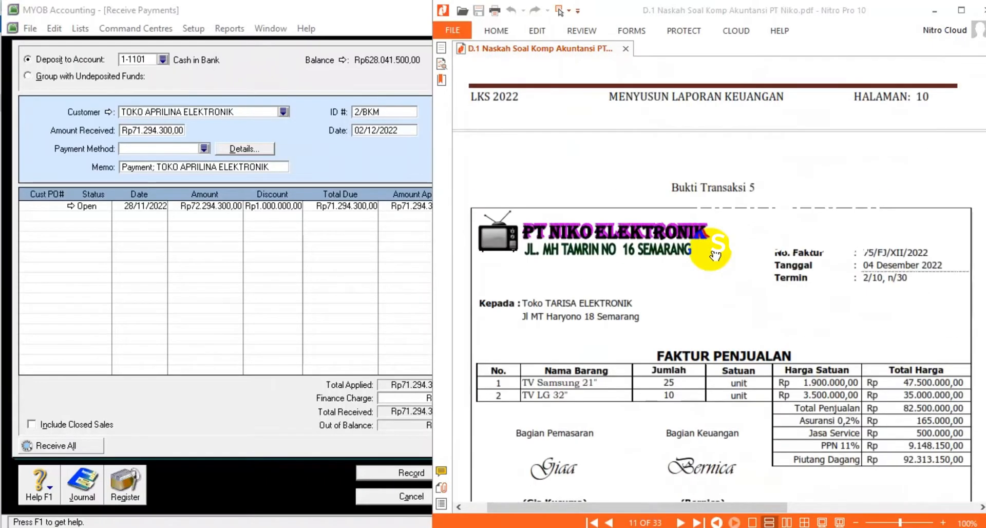
pyautogui.scroll(-6, 715, 255)
pyautogui.scroll(3, 715, 255)
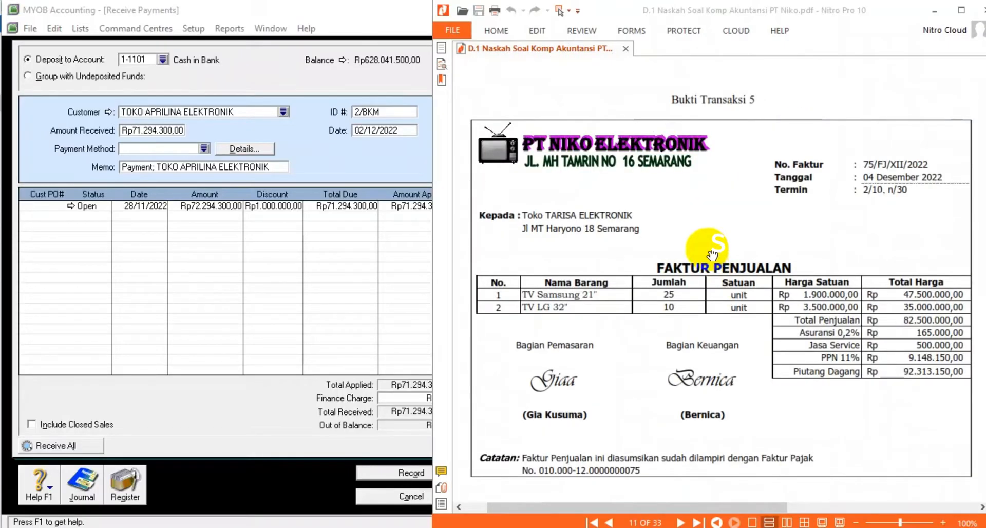
pyautogui.scroll(13, 711, 257)
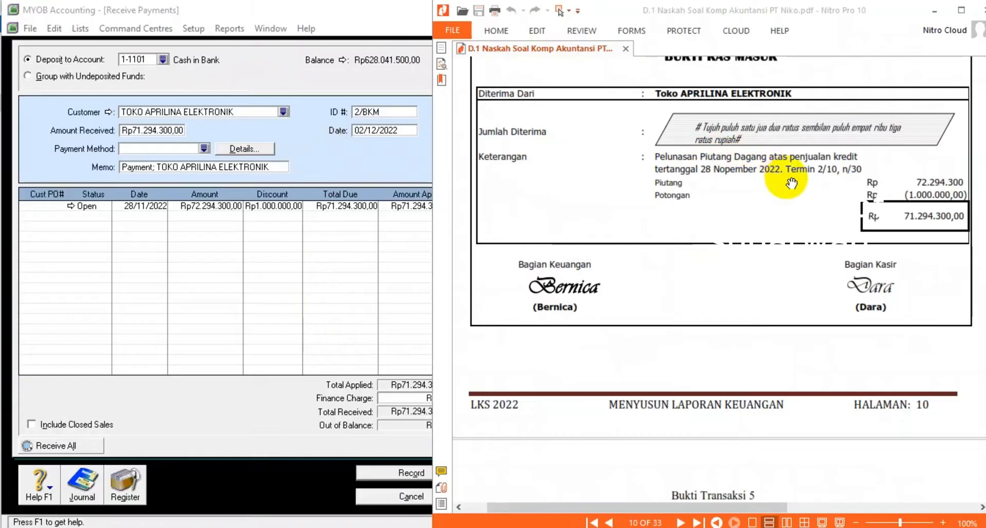
pyautogui.scroll(1, 790, 181)
pyautogui.scroll(1, 791, 181)
pyautogui.click(366, 132)
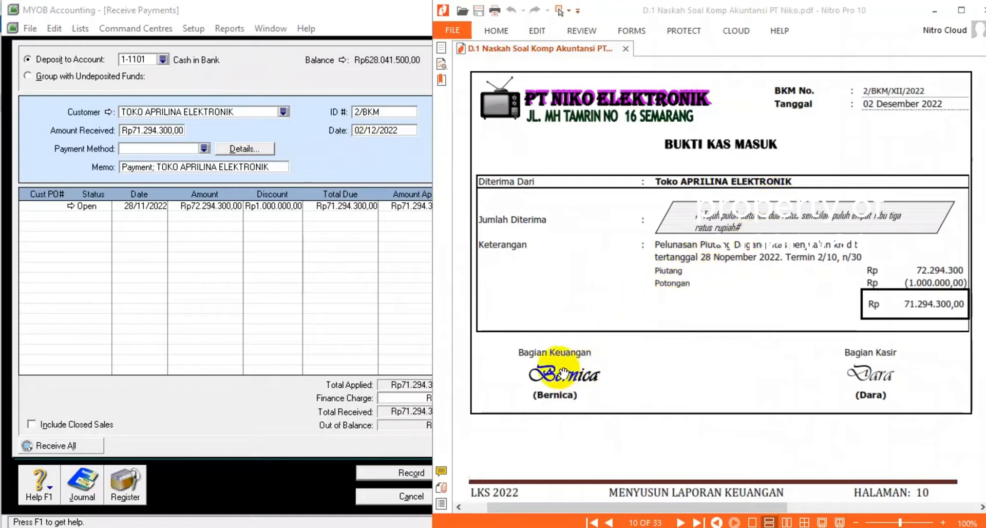
pyautogui.click(393, 160)
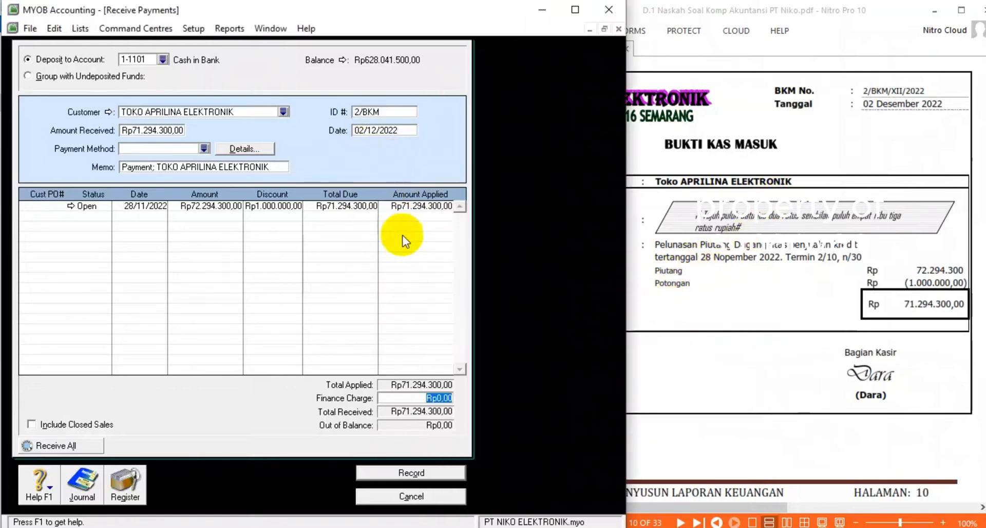
pyautogui.click(394, 474)
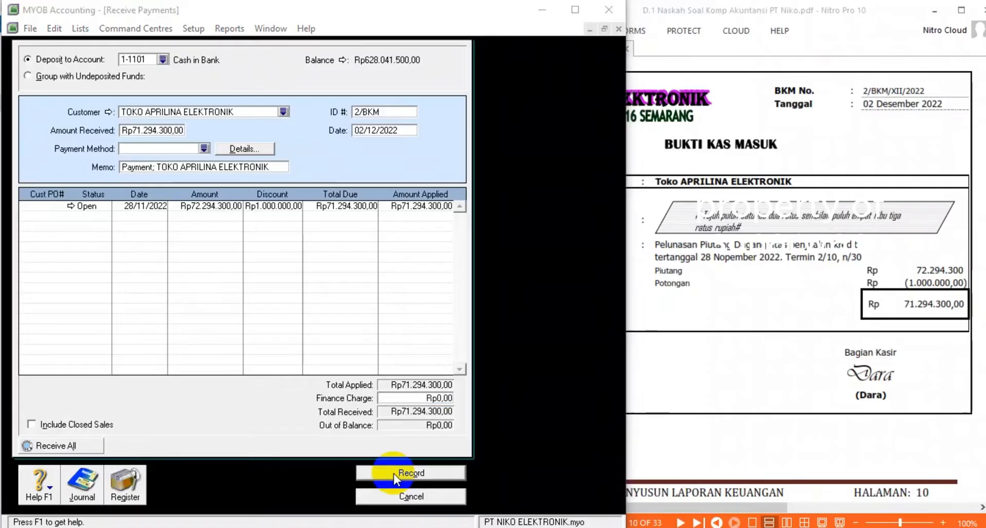
pyautogui.click(315, 368)
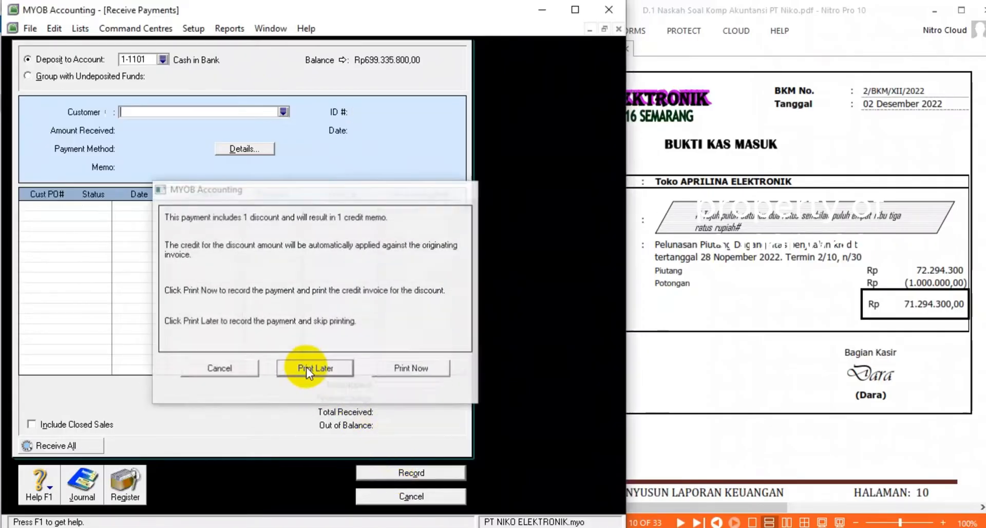
pyautogui.click(392, 503)
# - Bring up the transaction 5 sales invoice in the PDF and start a new sale with the Item layout
pyautogui.click(687, 363)
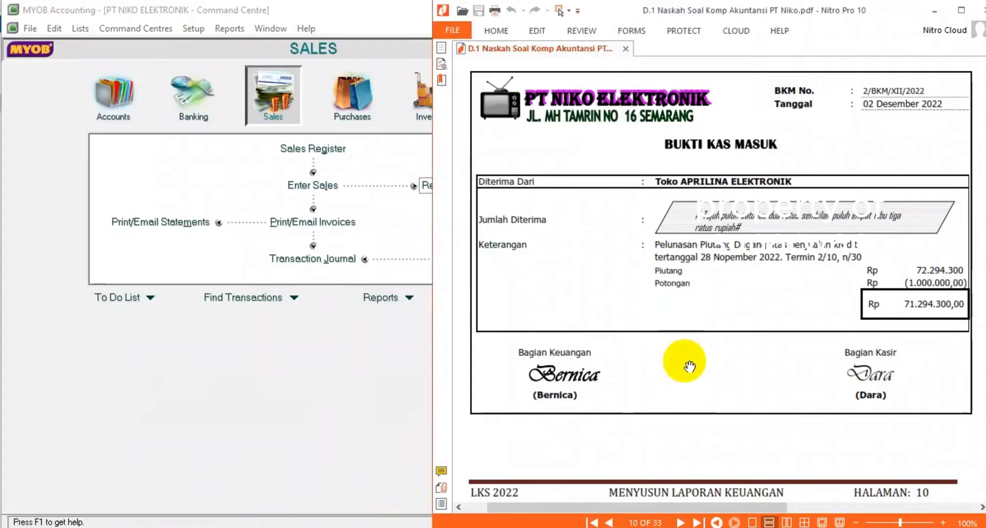
pyautogui.scroll(-2, 683, 342)
pyautogui.scroll(-5, 684, 342)
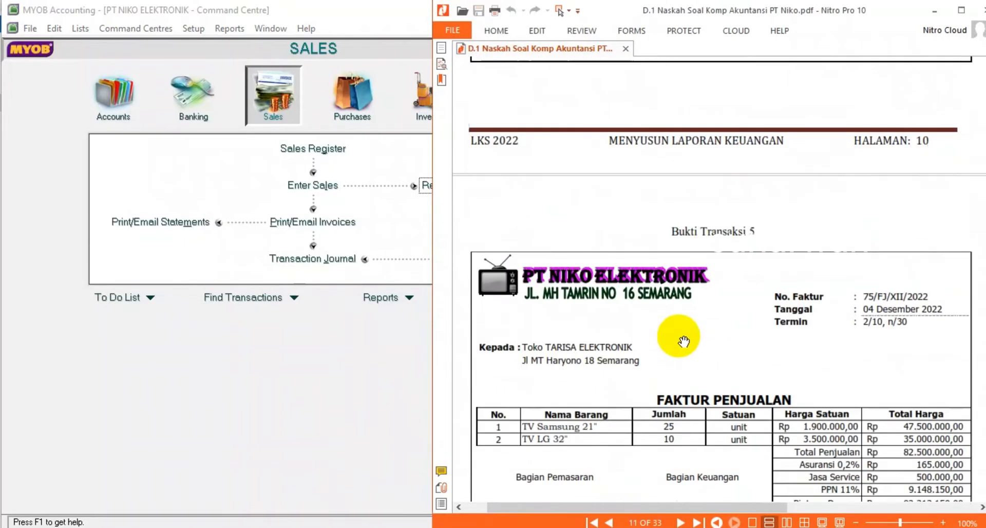
pyautogui.scroll(-3, 684, 341)
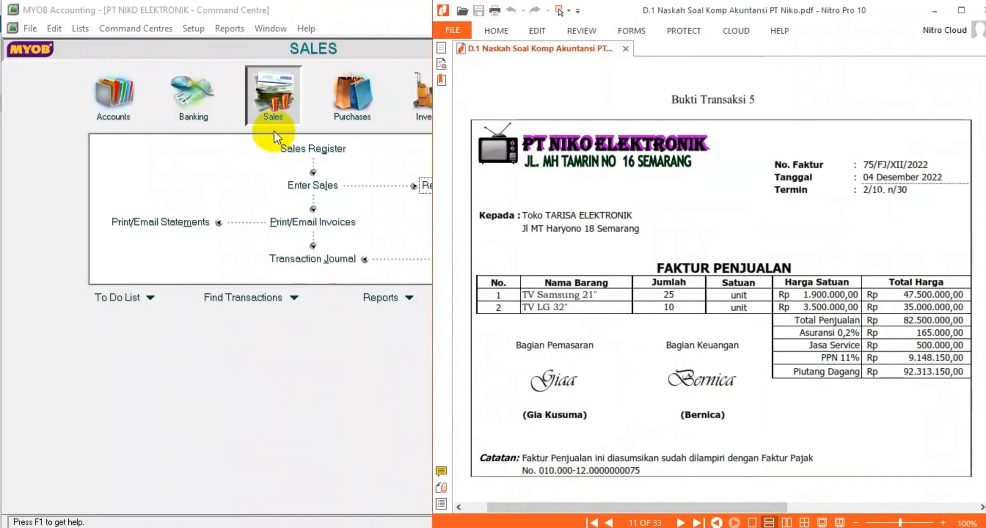
pyautogui.click(311, 187)
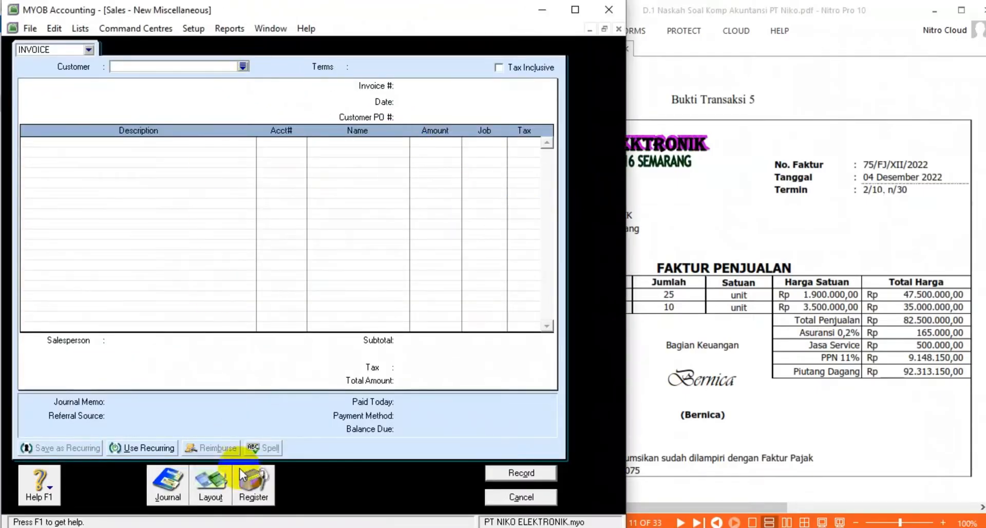
pyautogui.click(226, 482)
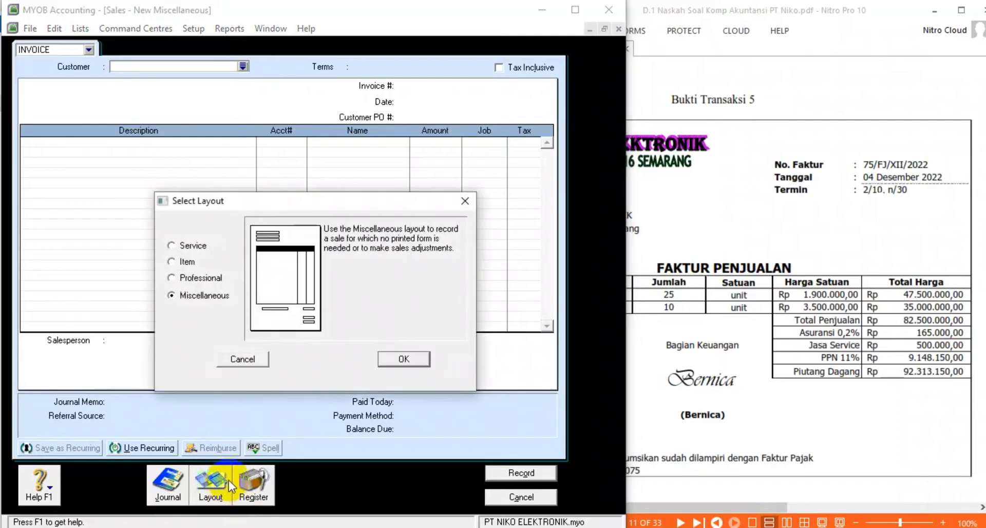
pyautogui.click(184, 263)
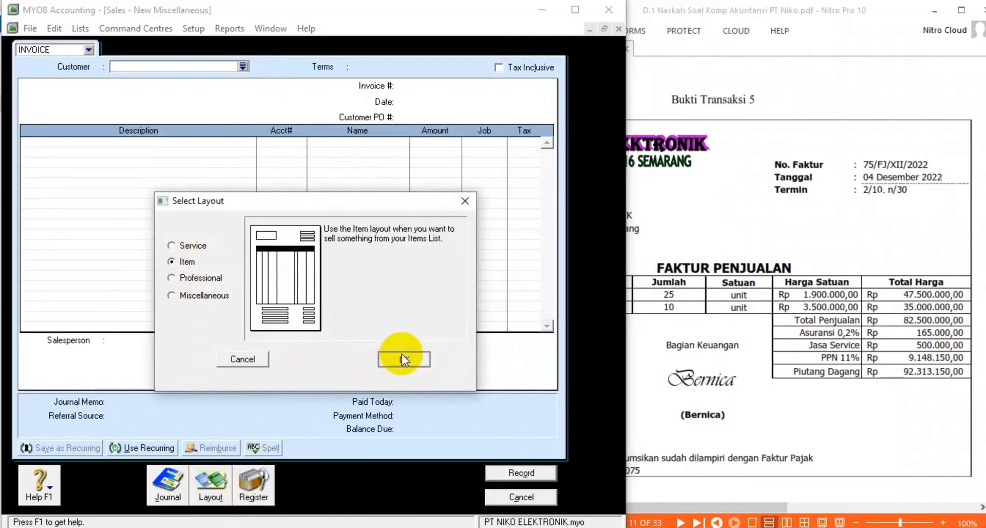
pyautogui.click(403, 358)
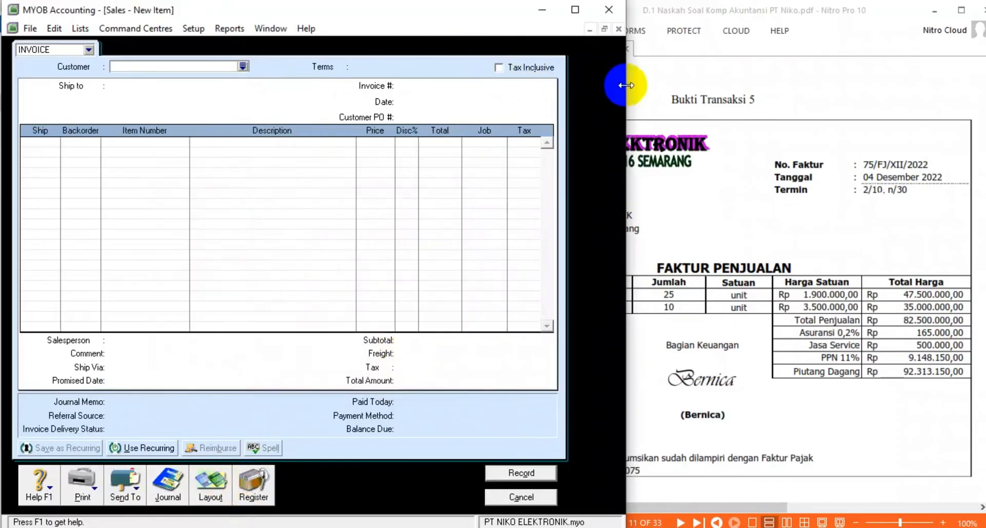
# - Start a new customer card from the sale's customer selection list
pyautogui.moveTo(624, 85); pyautogui.dragTo(599, 95)
pyautogui.click(244, 67)
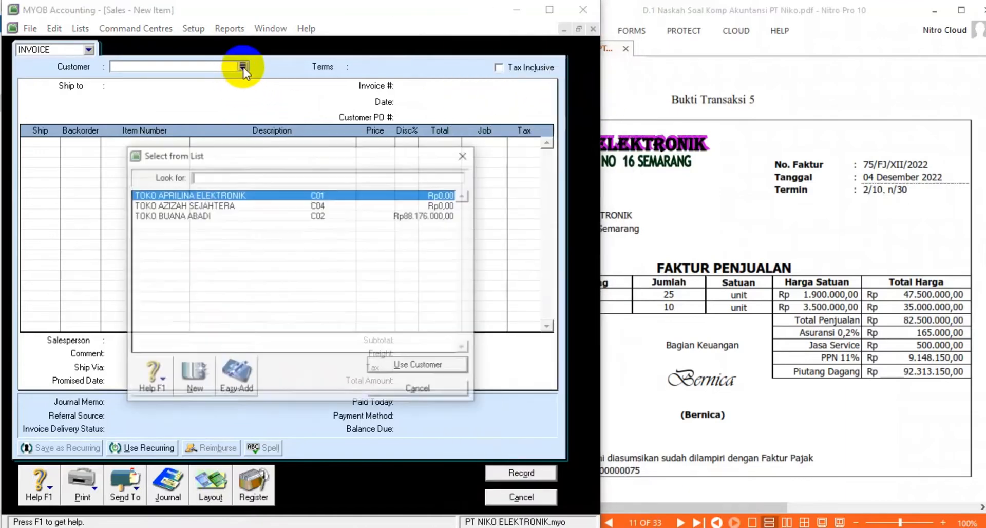
pyautogui.click(665, 197)
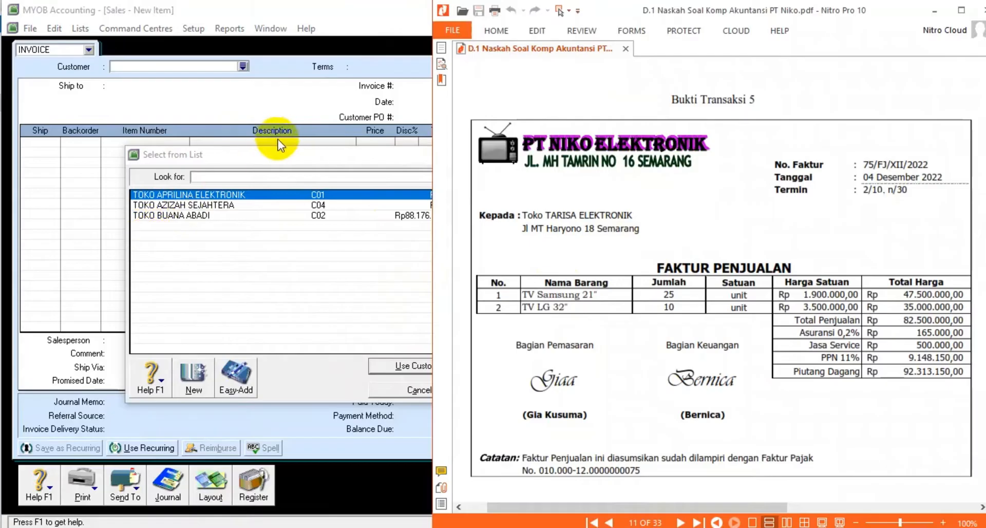
pyautogui.click(282, 155)
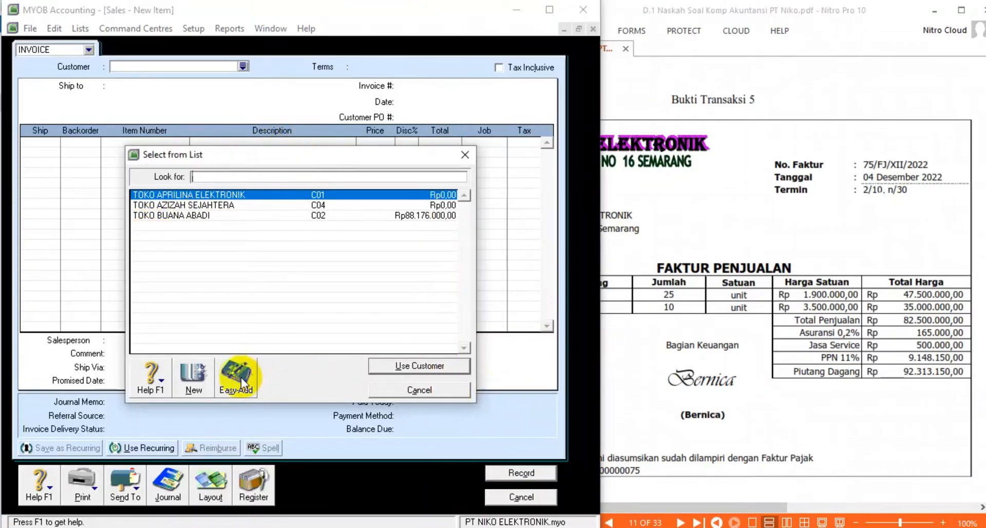
pyautogui.click(204, 380)
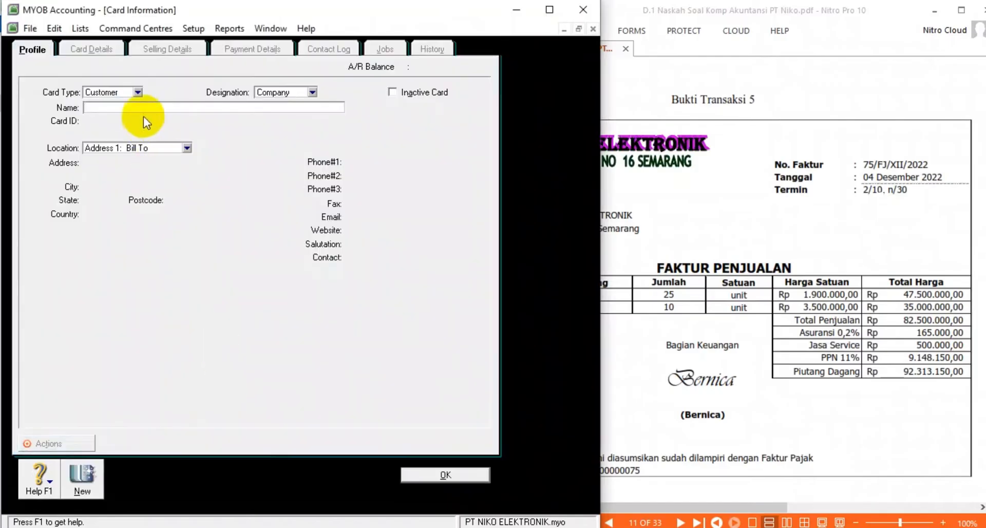
# - Name the new customer card Toko Tarisa Elektronik, as given on the transaction 5 invoice
pyautogui.click(700, 216)
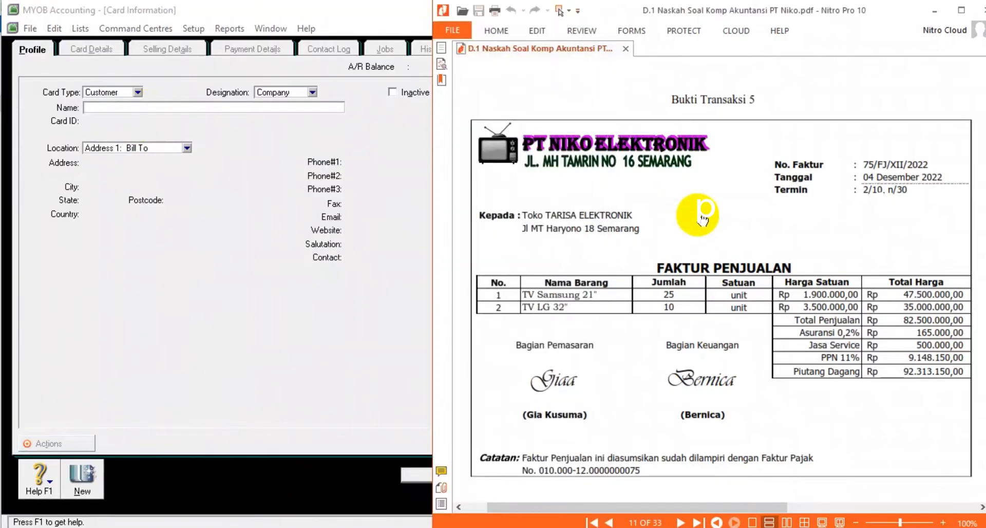
pyautogui.click(100, 108)
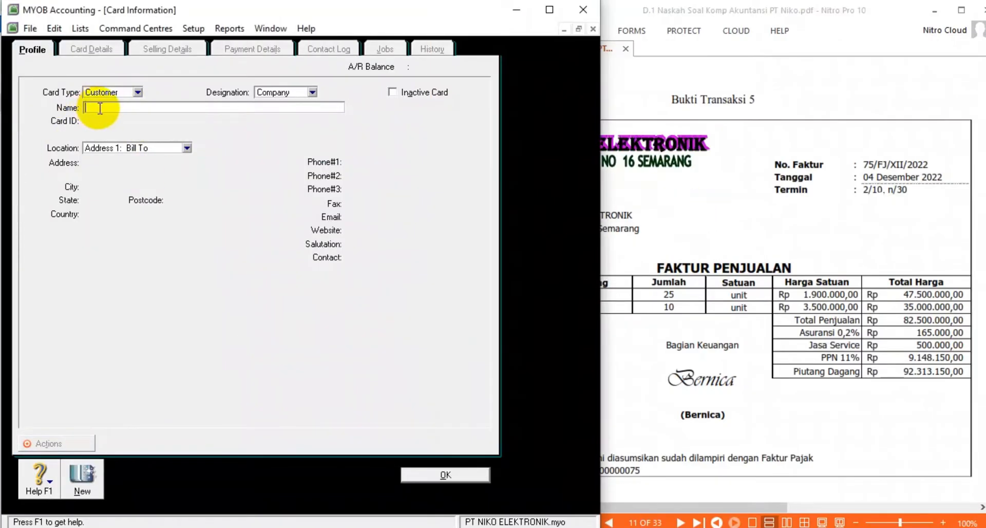
pyautogui.click(638, 107)
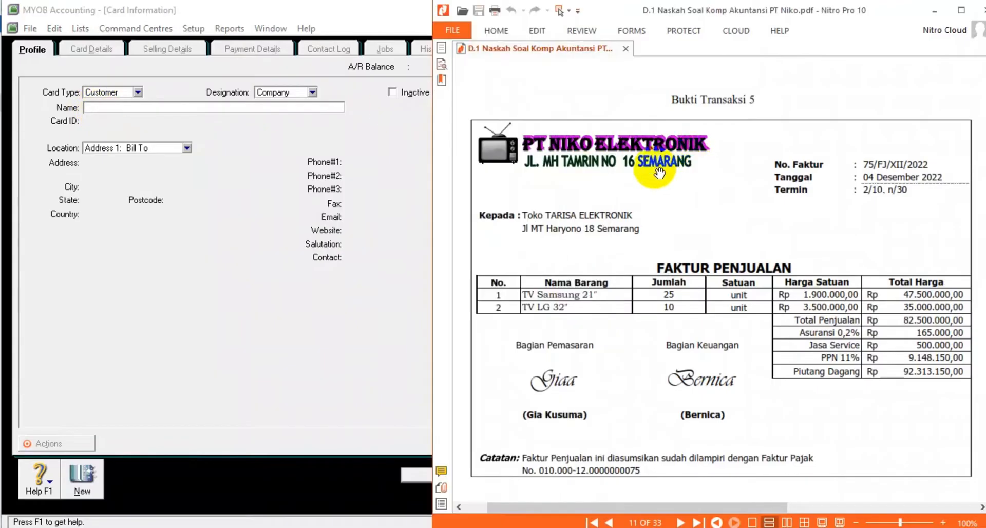
pyautogui.click(116, 109)
pyautogui.write('T')
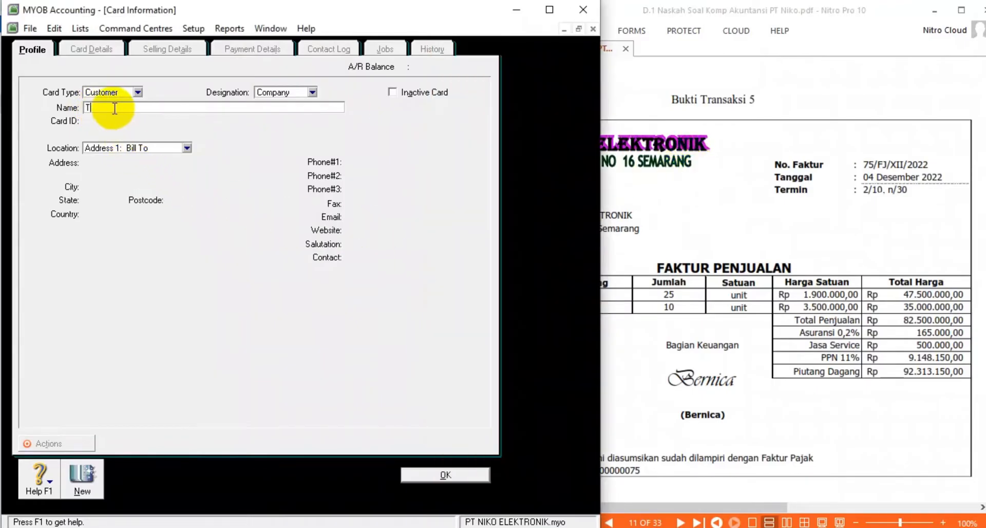
pyautogui.write('oko Ta')
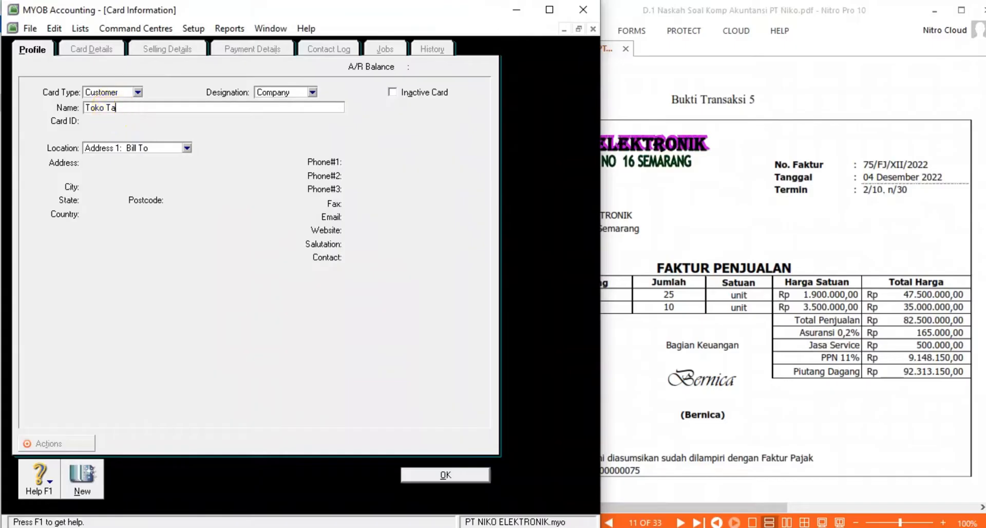
pyautogui.write('risa El')
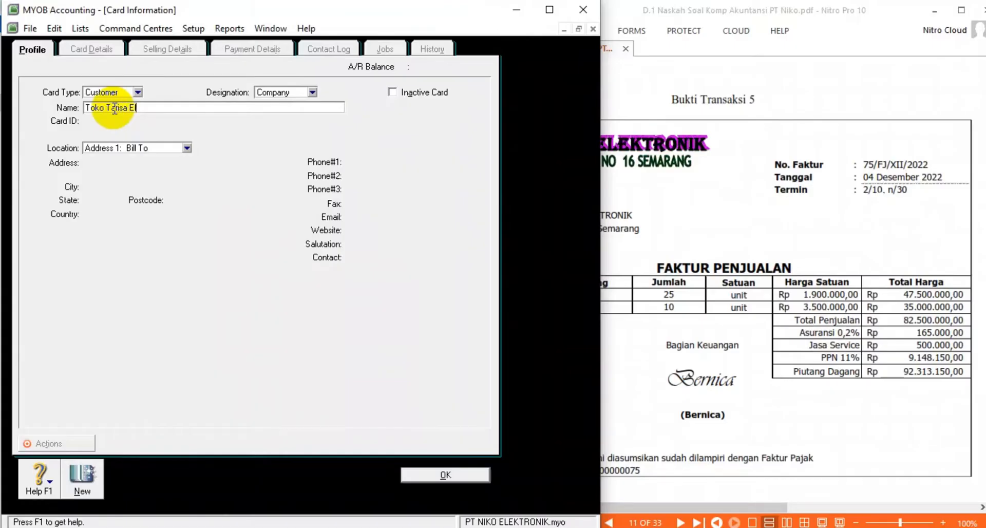
pyautogui.write('ektronik')
pyautogui.click(670, 187)
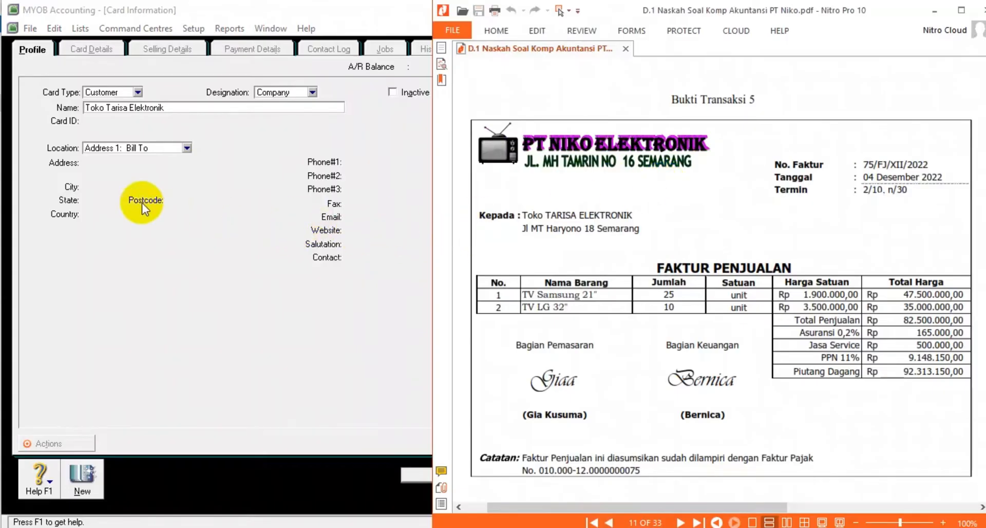
pyautogui.click(166, 128)
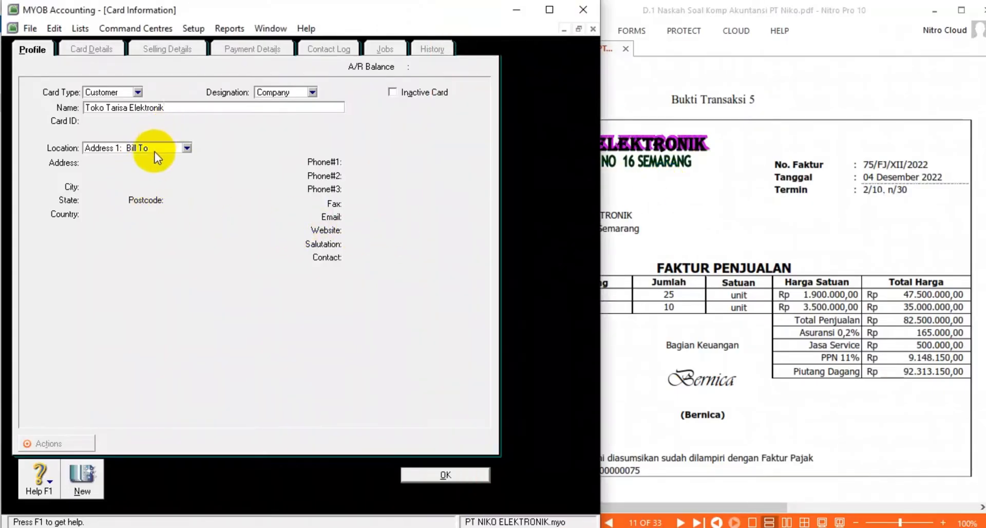
pyautogui.click(157, 148)
pyautogui.click(155, 163)
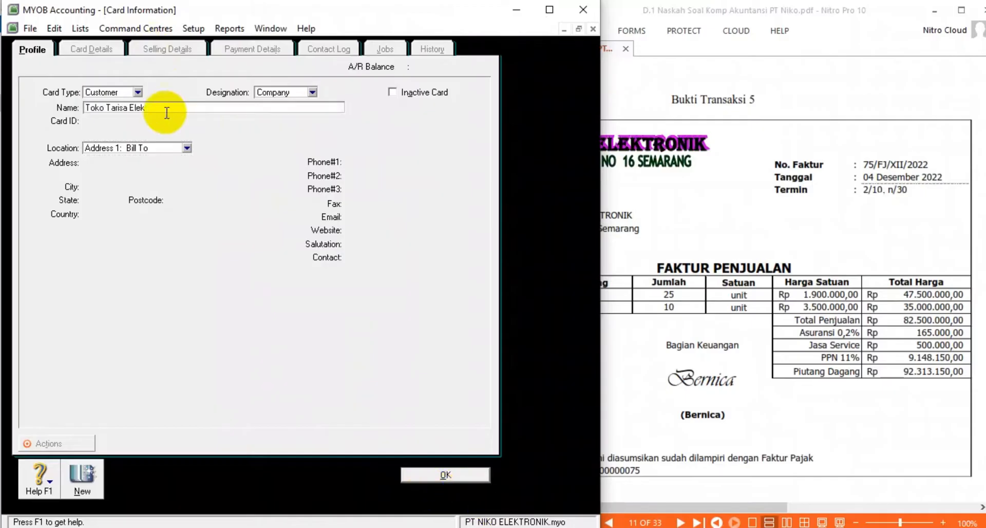
pyautogui.write('tronik')
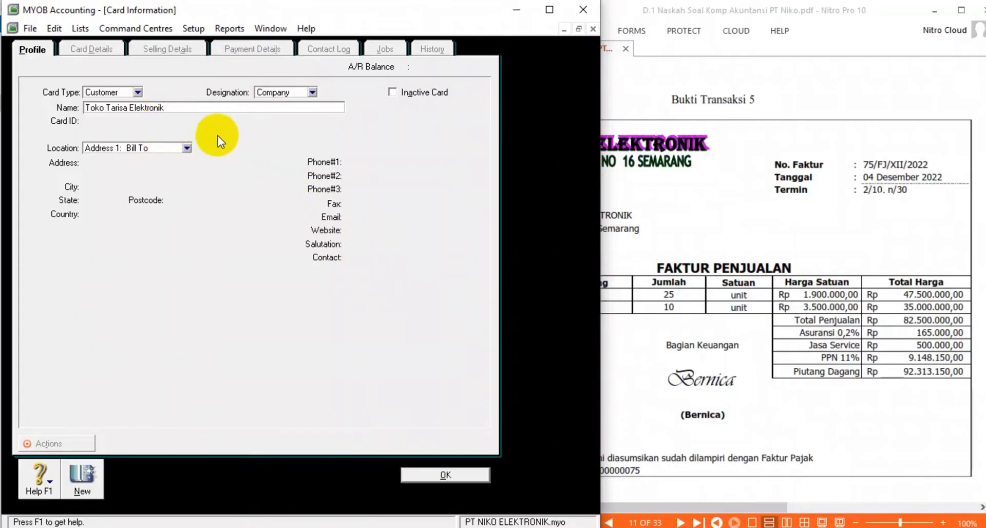
# - Set the customer's default sale layout to Item and the income account to 4-1000 Sales in the selling details
pyautogui.click(165, 50)
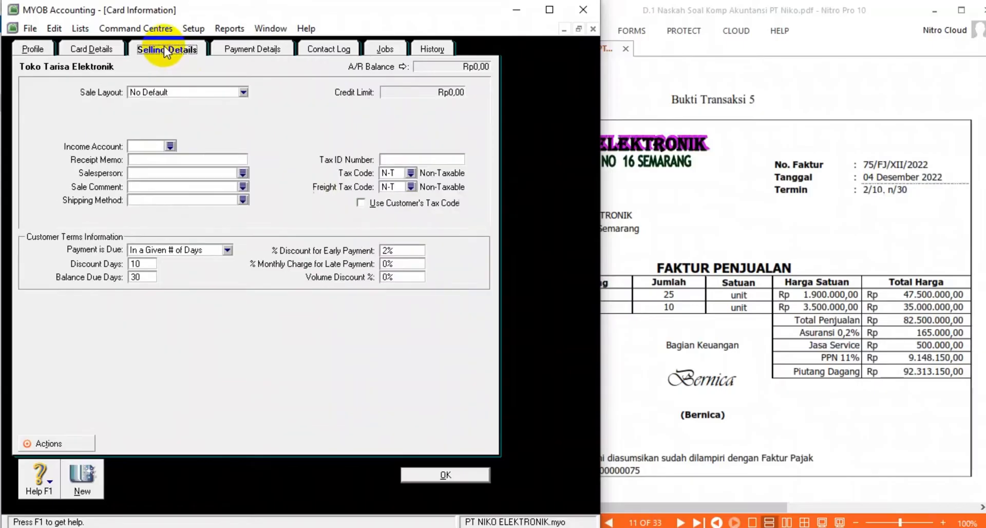
pyautogui.click(243, 91)
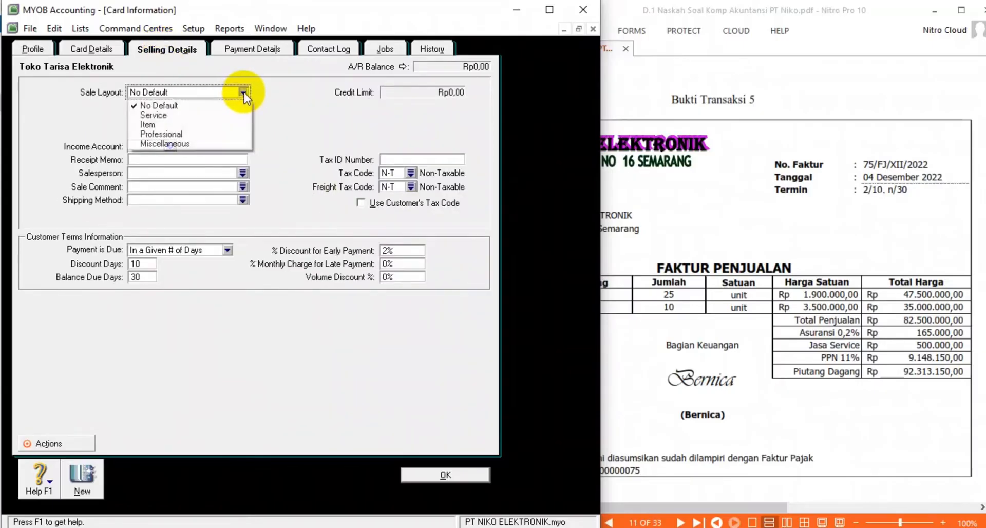
pyautogui.click(154, 122)
pyautogui.click(170, 146)
pyautogui.click(188, 237)
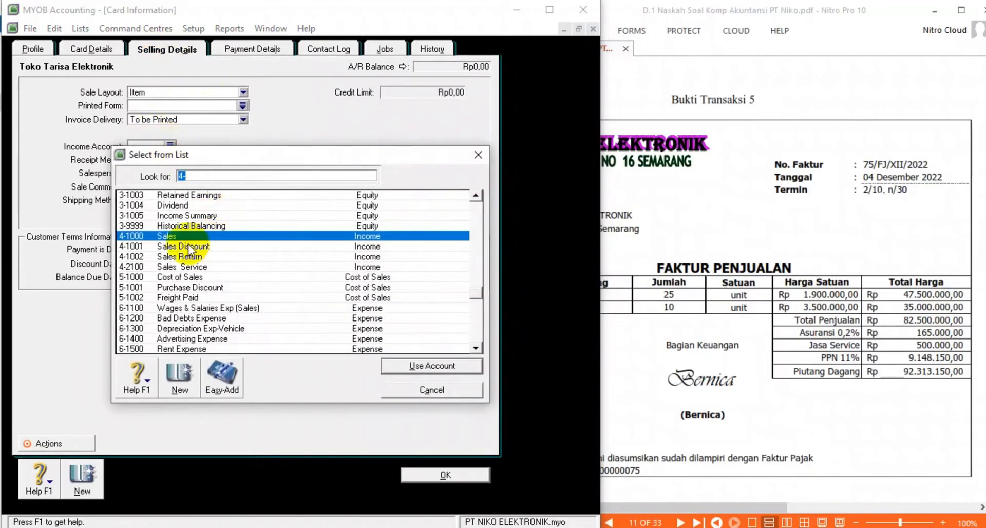
pyautogui.doubleClick(188, 238)
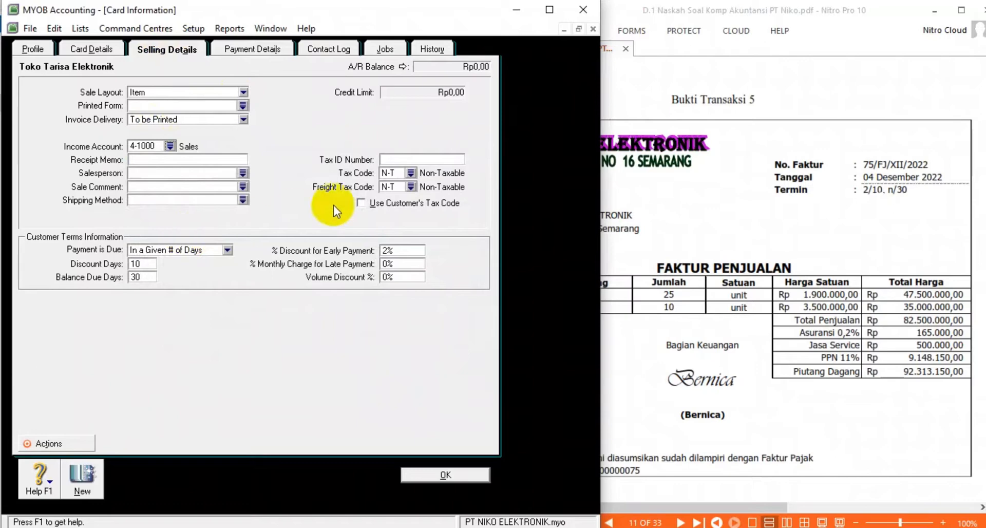
# - Set the customer's tax code to VAT (PPN 11%) and check the credit terms against the transaction 5 invoice
pyautogui.click(411, 173)
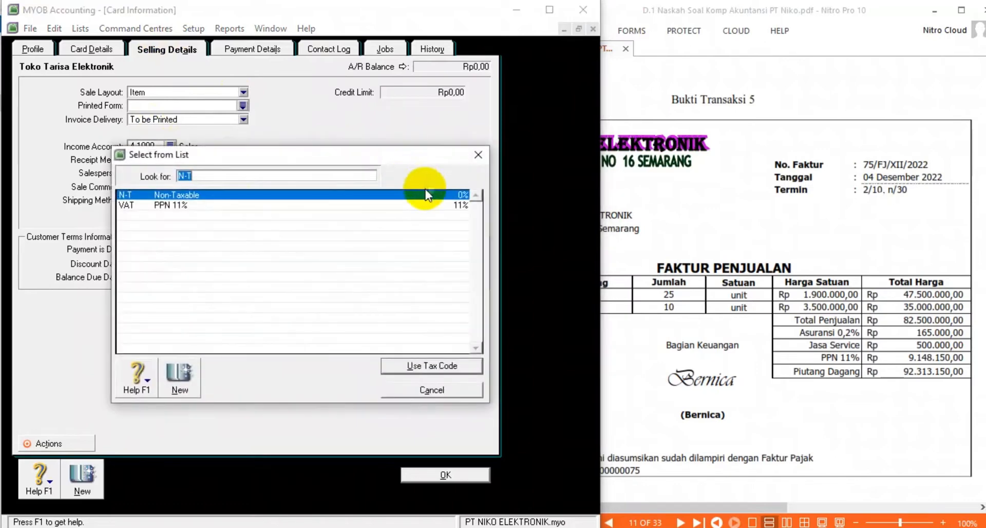
pyautogui.doubleClick(180, 205)
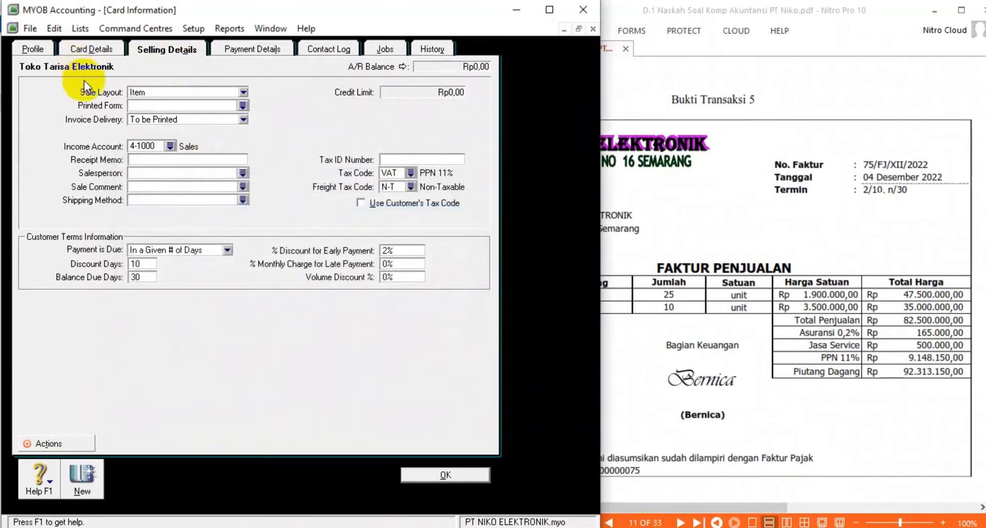
pyautogui.click(735, 228)
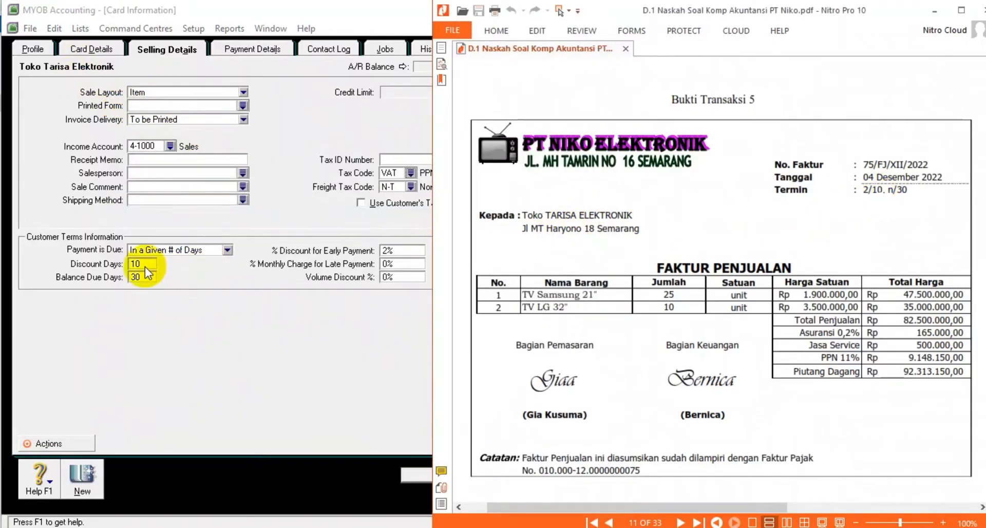
# - Fill in the customer's street address and city on the card profile, as given on the transaction 5 invoice
pyautogui.click(233, 300)
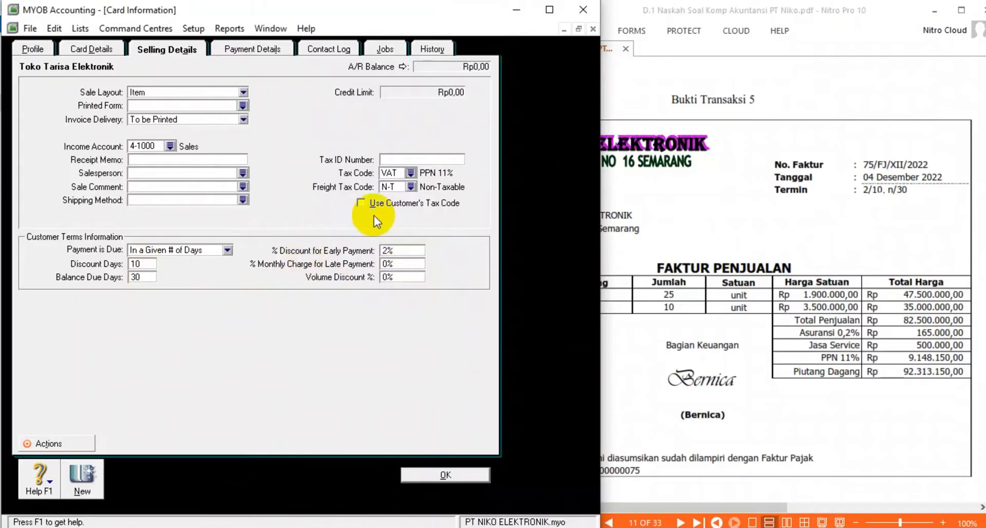
pyautogui.click(85, 50)
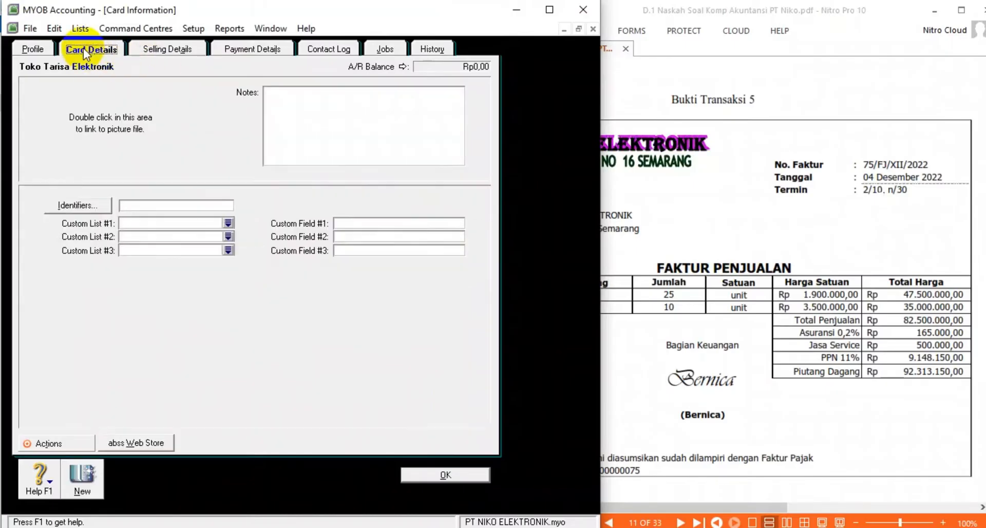
pyautogui.click(21, 49)
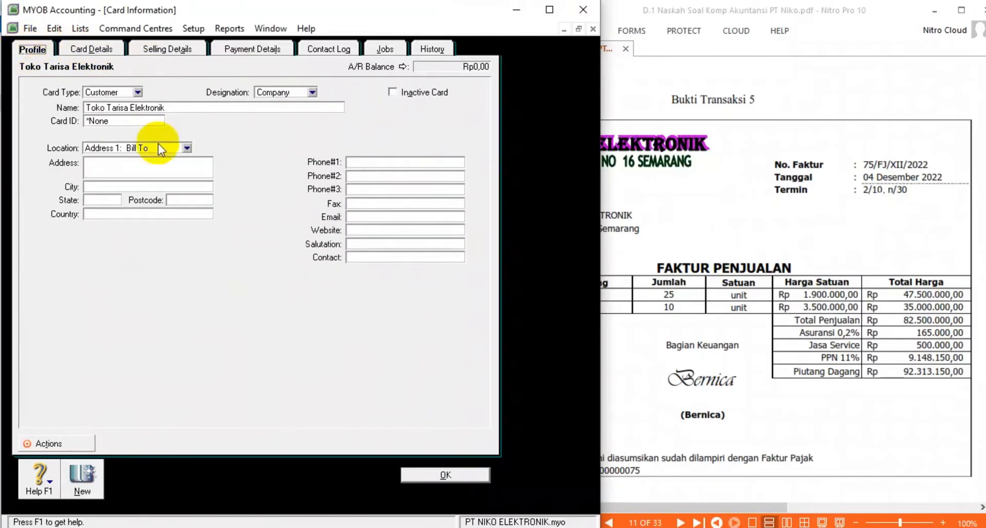
pyautogui.click(136, 163)
pyautogui.click(750, 211)
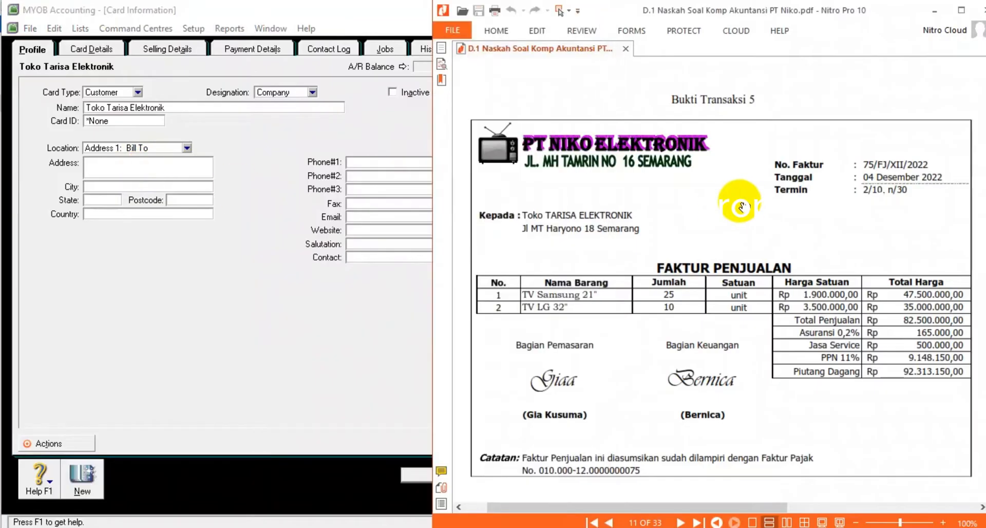
pyautogui.click(147, 166)
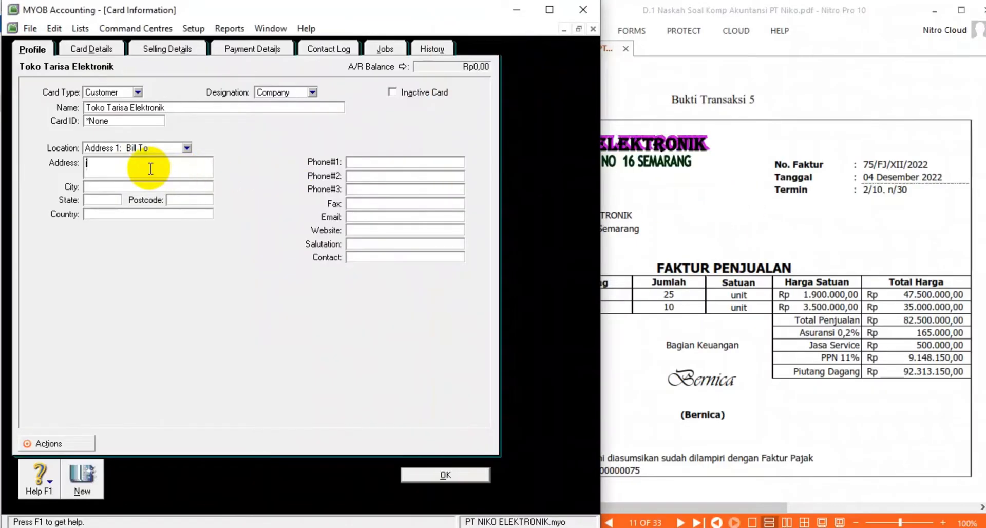
pyautogui.write('Jl. MT Haryono No. 18 Semarang')
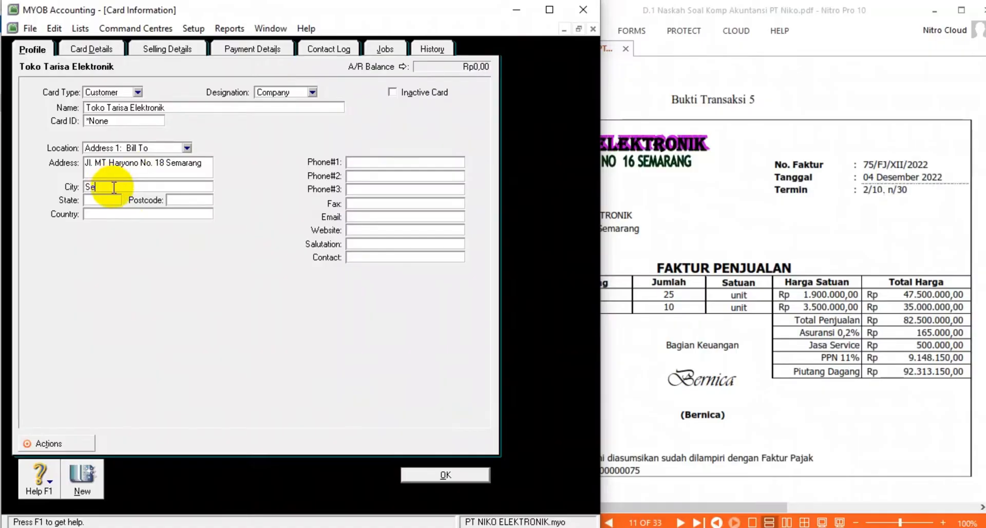
pyautogui.write('Seamarang')
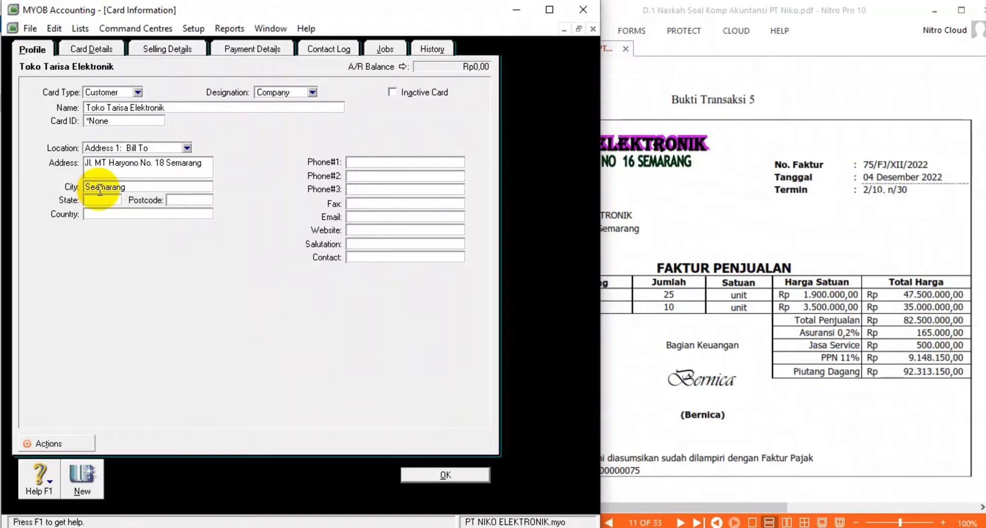
pyautogui.click(99, 189)
pyautogui.press('BackSpace')
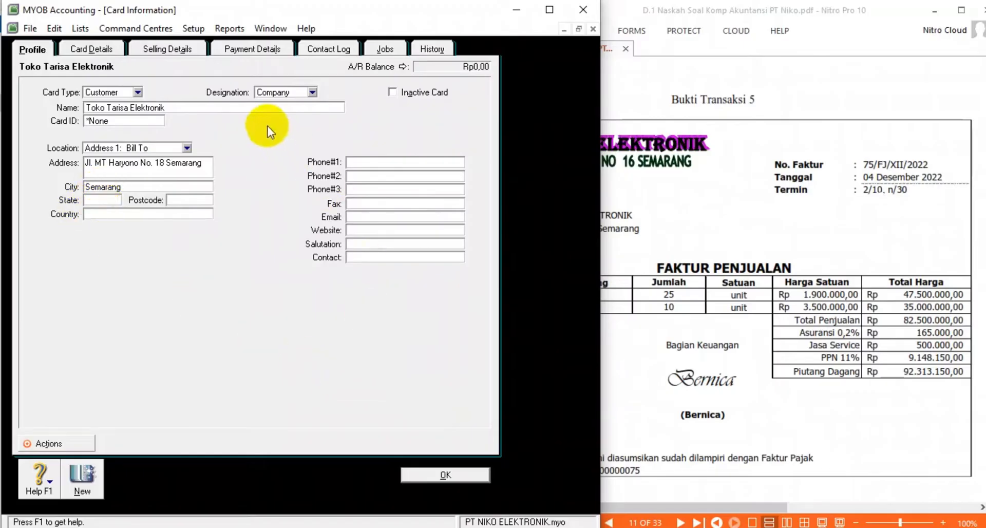
# - Recheck the selling details, save the Toko Tarisa Elektronik card and close the cards list
pyautogui.click(170, 51)
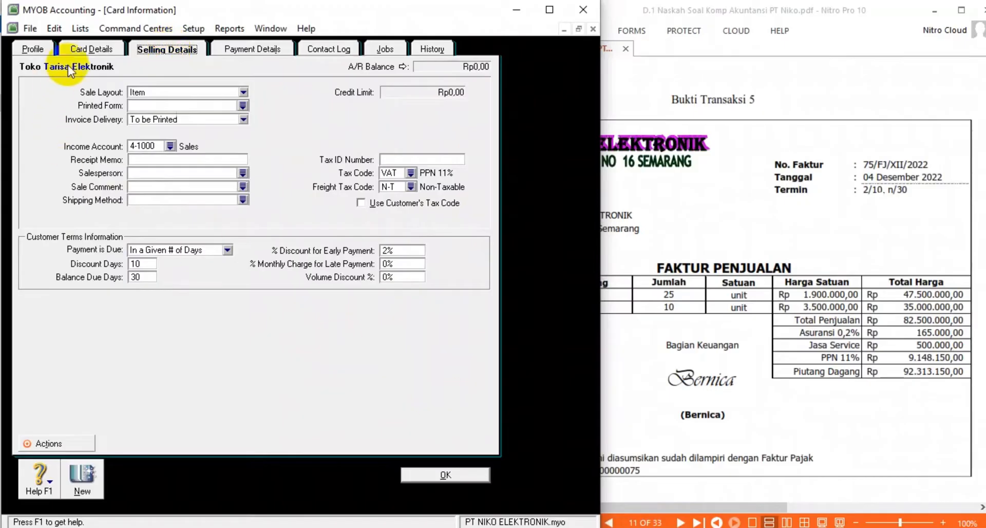
pyautogui.click(447, 474)
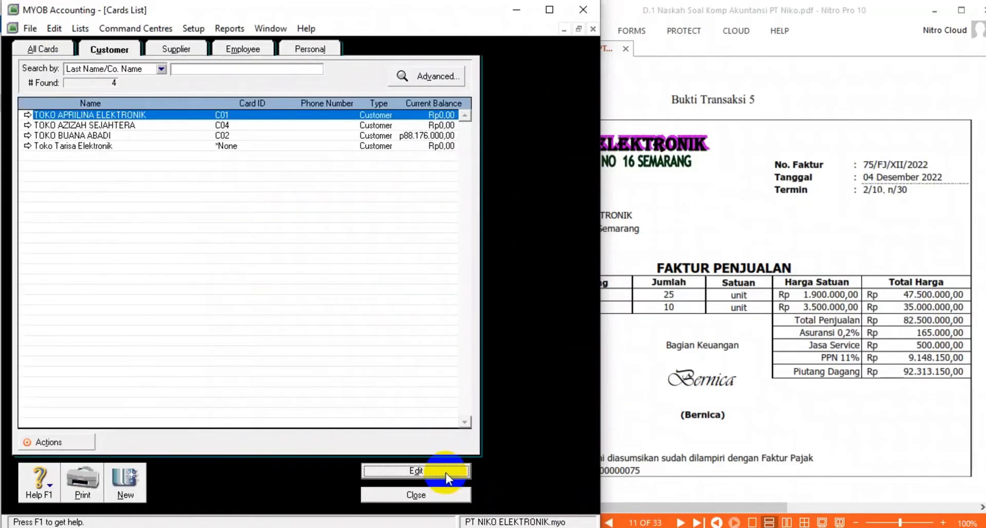
pyautogui.click(406, 495)
# - Start a new sales invoice for the customer Toko Tarisa Elektronik
pyautogui.click(255, 103)
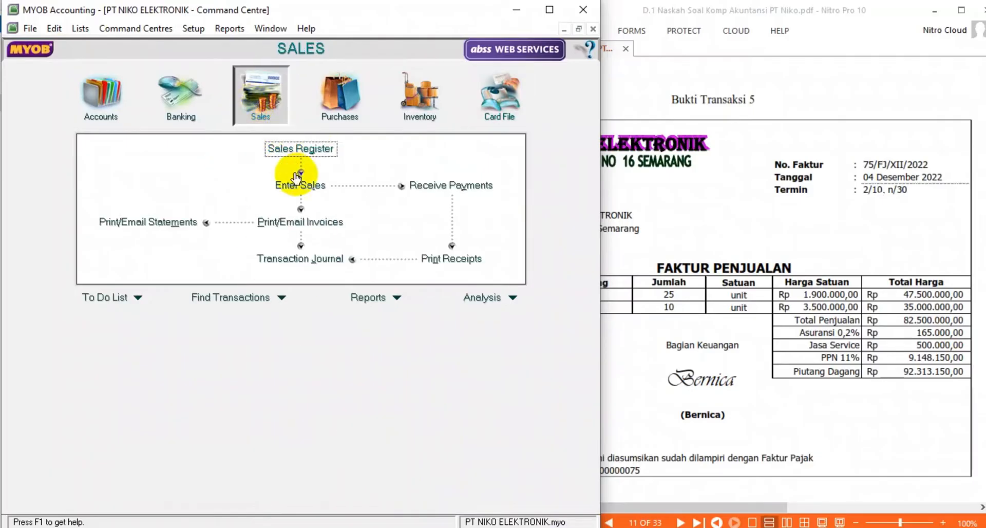
pyautogui.click(307, 184)
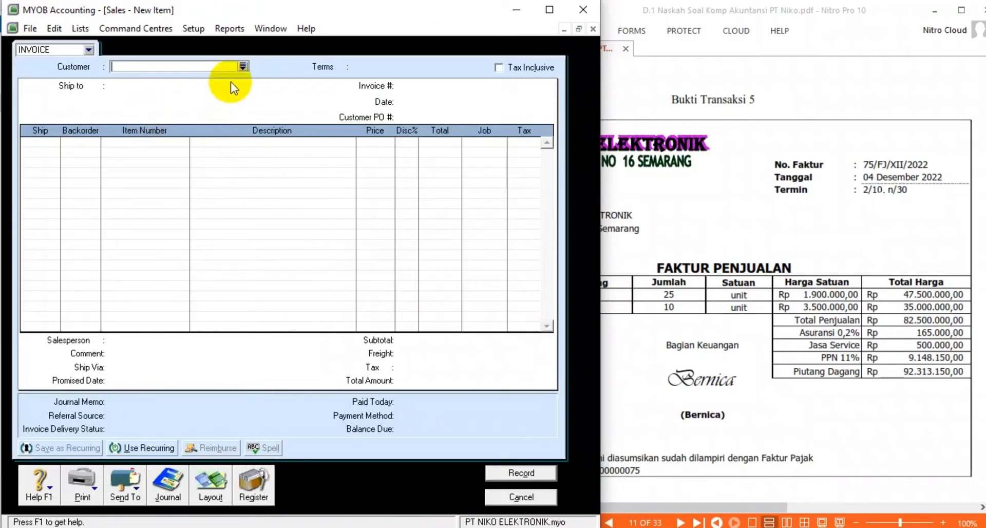
pyautogui.click(245, 66)
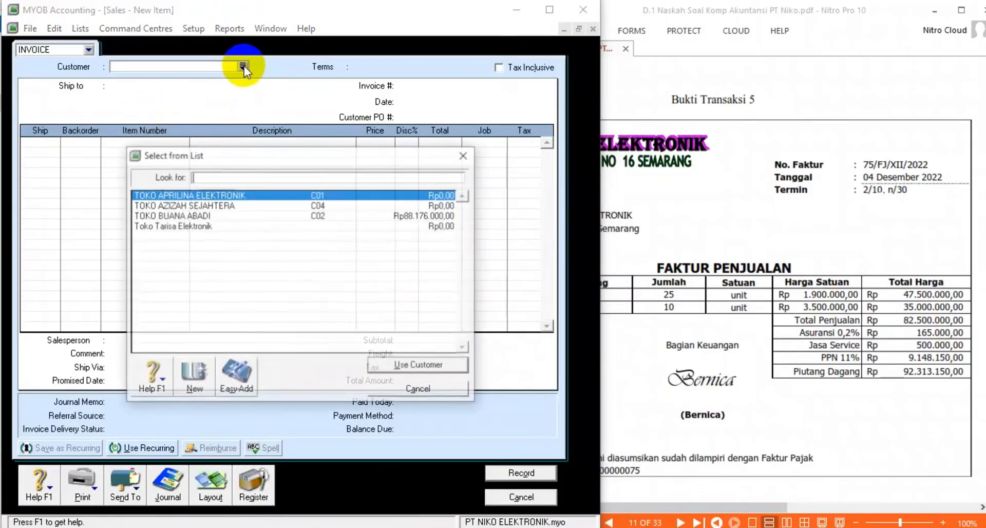
pyautogui.doubleClick(190, 227)
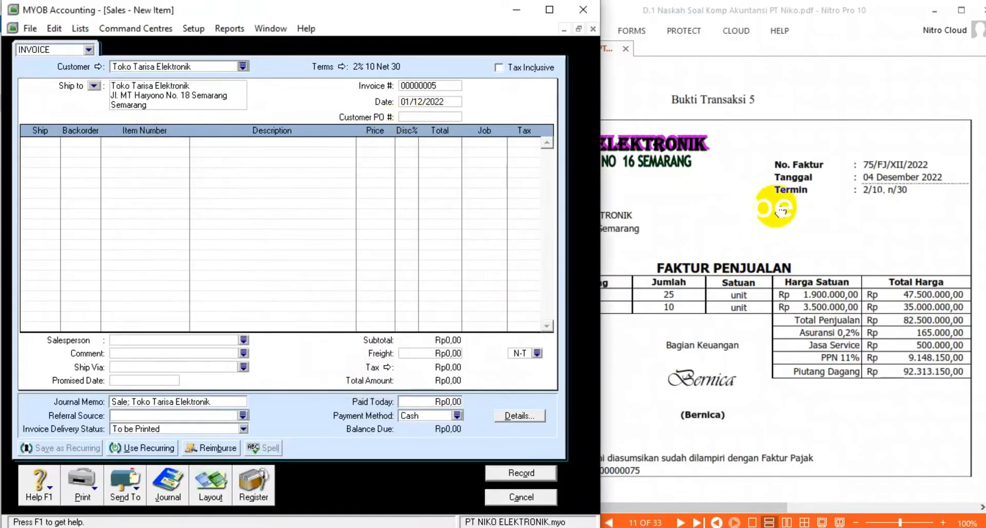
# - Set the invoice number to 75/FJ and the sale date to 04/12/2022
pyautogui.click(424, 86)
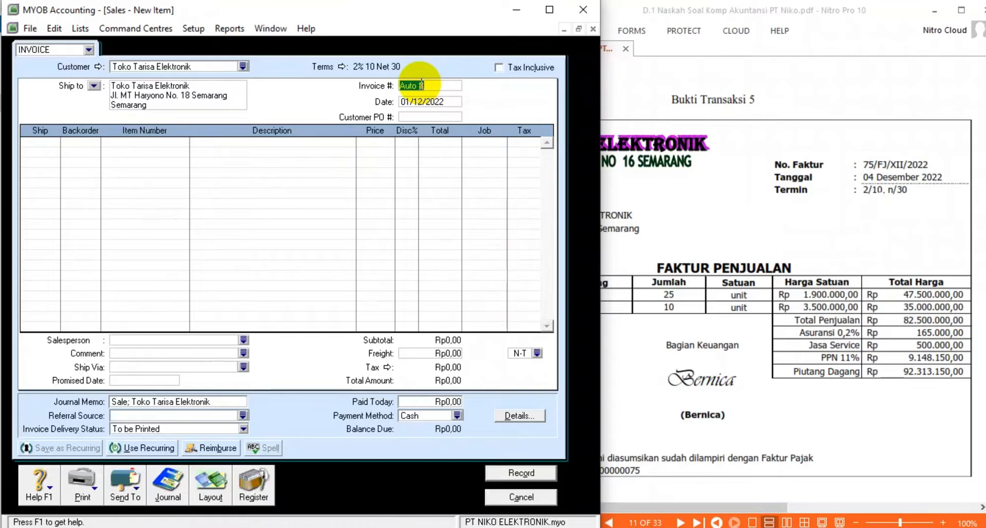
pyautogui.write('75/F')
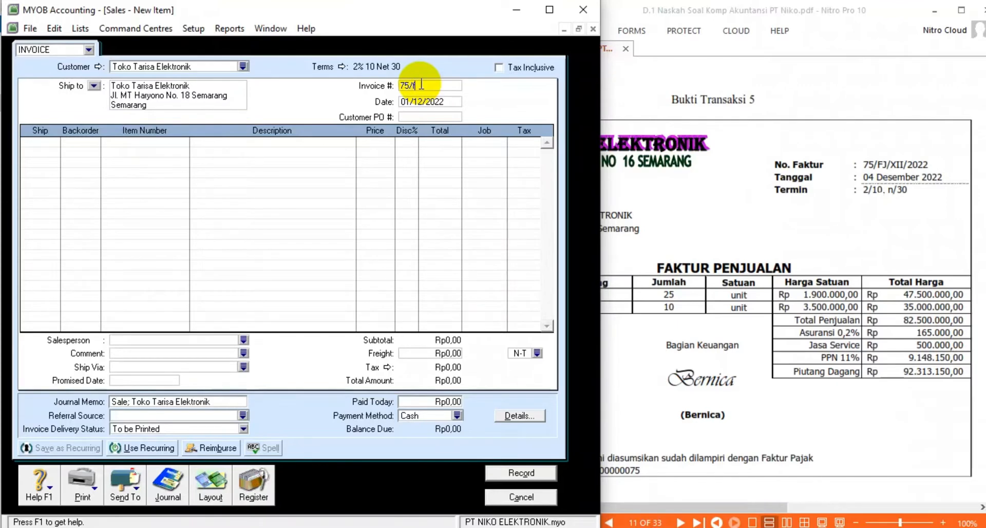
pyautogui.write('J/XI')
pyautogui.press('BackSpace')
pyautogui.press('BackSpace')
pyautogui.press('BackSpace')
pyautogui.click(435, 103)
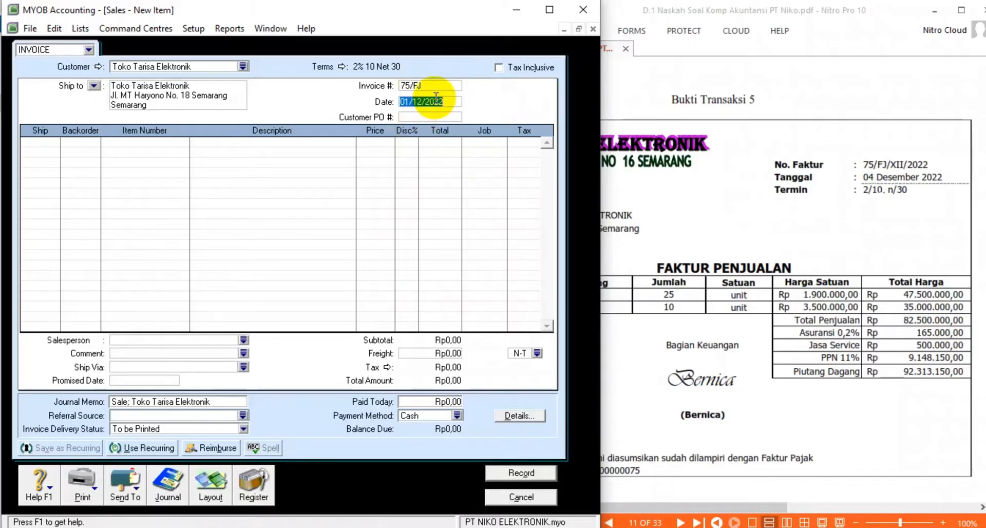
pyautogui.press('BackSpace')
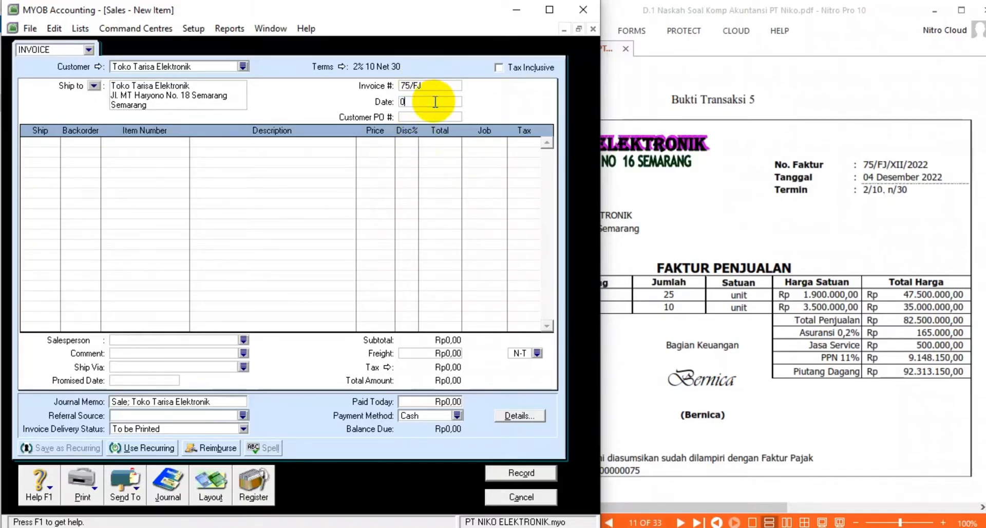
pyautogui.write('04/12/')
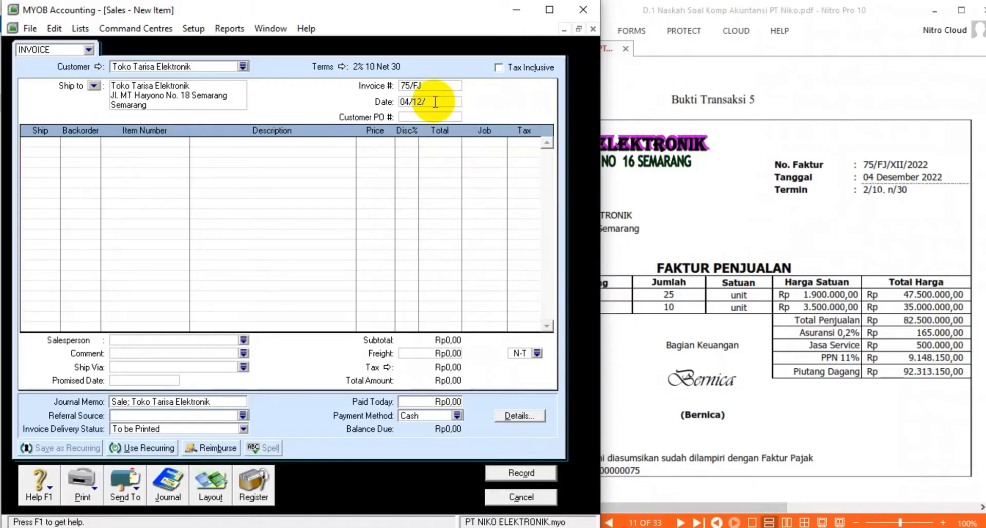
pyautogui.write('2022')
# - Add the first invoice line from the transaction 5 voucher: 25 units of TV SAMSUNG 21'' at a price of 1900000
pyautogui.click(705, 231)
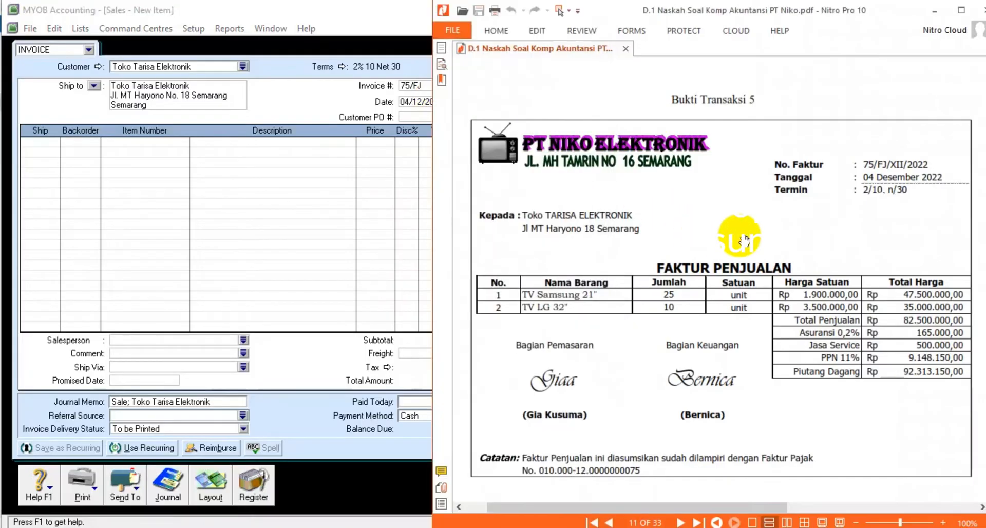
pyautogui.click(49, 138)
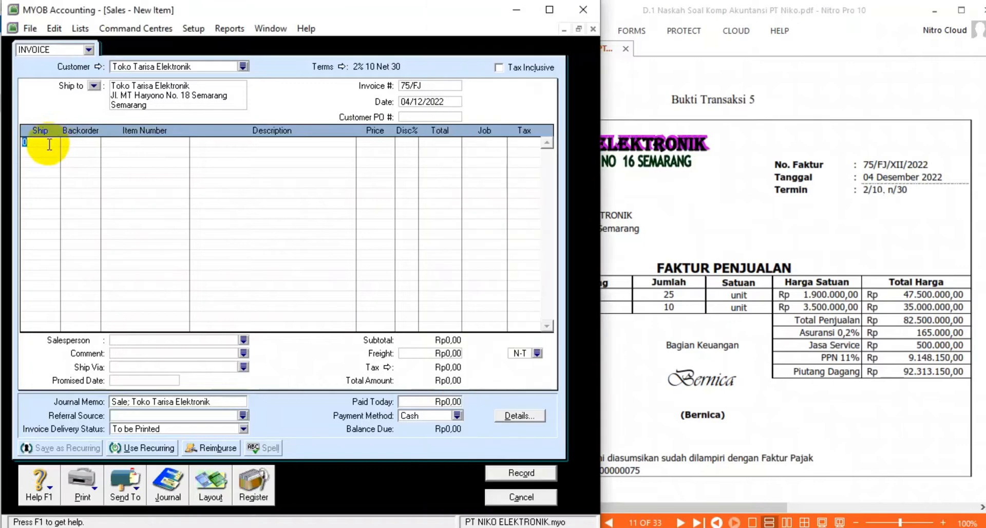
pyautogui.write('25')
pyautogui.press('Tab')
pyautogui.press('Tab')
pyautogui.press('Tab')
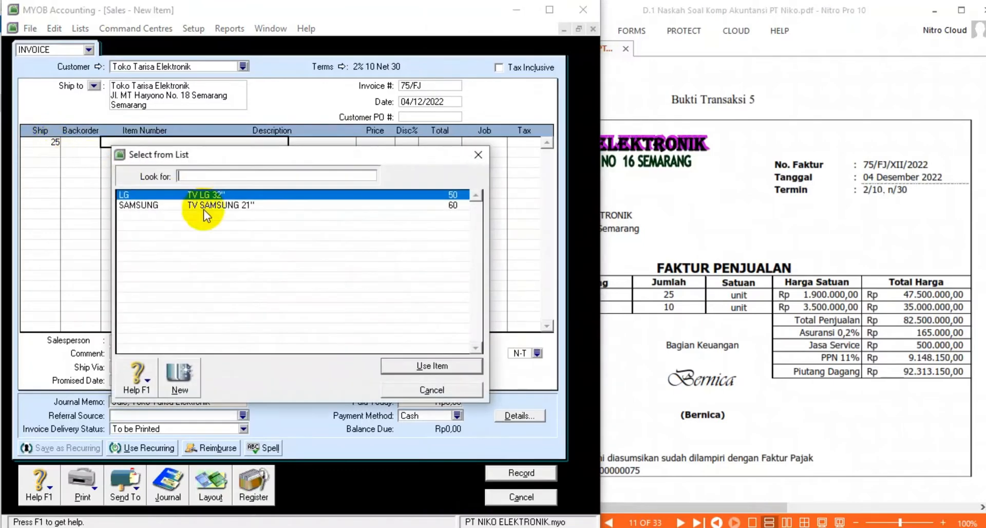
pyautogui.doubleClick(190, 205)
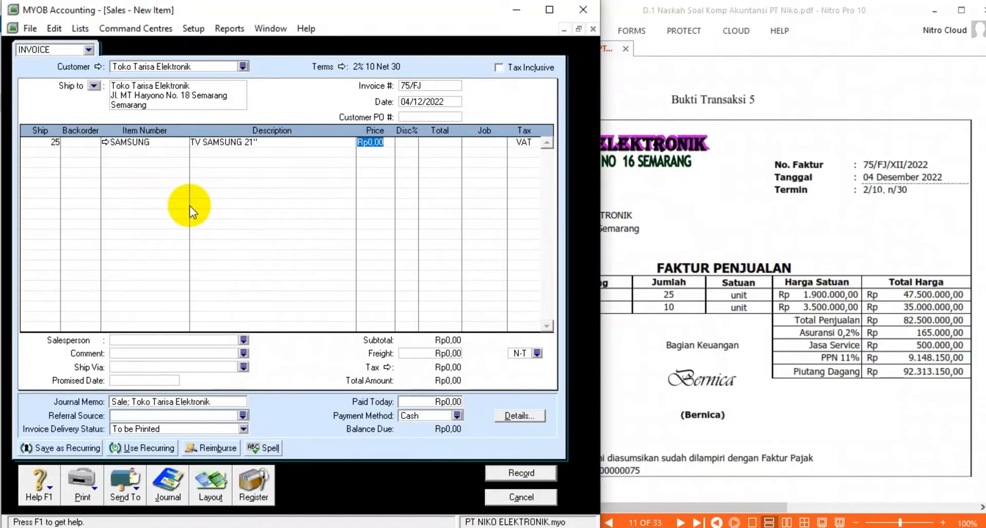
pyautogui.write('1900000')
pyautogui.press('Tab')
pyautogui.press('Tab')
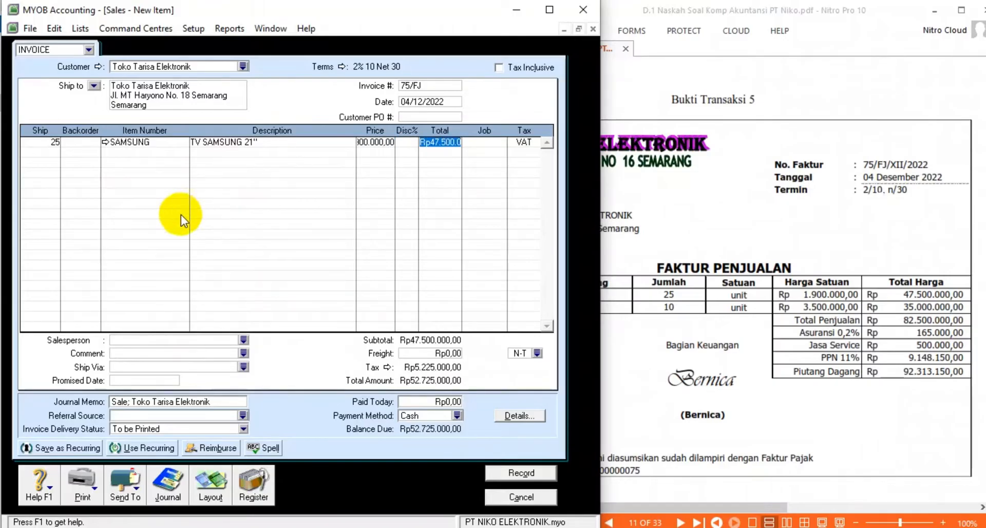
# - Add the second invoice line from the voucher: 10 units of TV LG 32'' at a price of 3500000
pyautogui.click(54, 153)
pyautogui.click(718, 272)
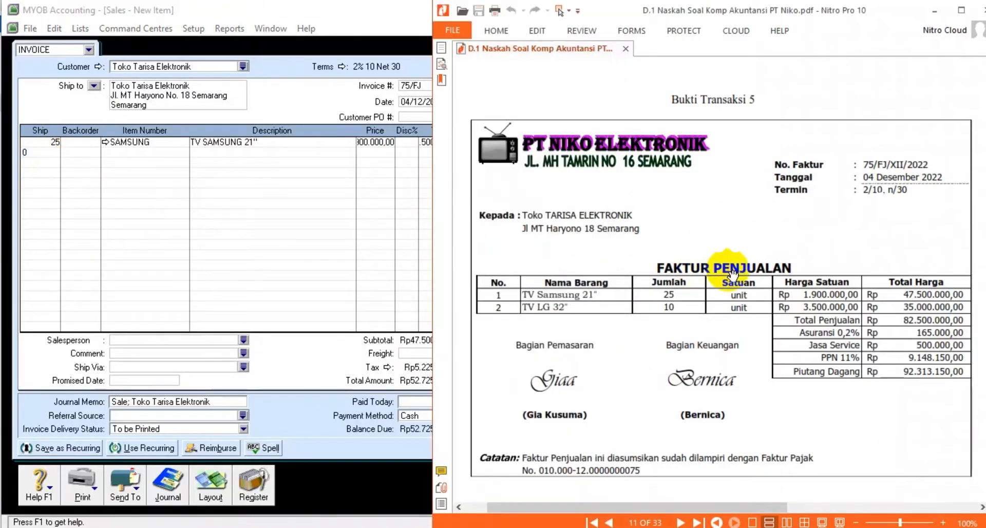
pyautogui.click(32, 157)
pyautogui.moveTo(33, 157); pyautogui.dragTo(23, 153)
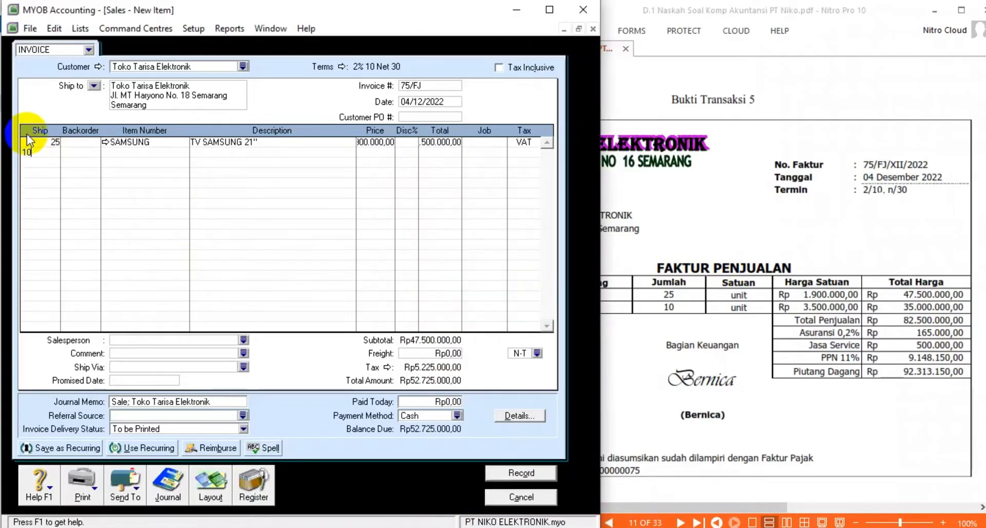
pyautogui.press('Tab')
pyautogui.press('Tab')
pyautogui.press('Tab')
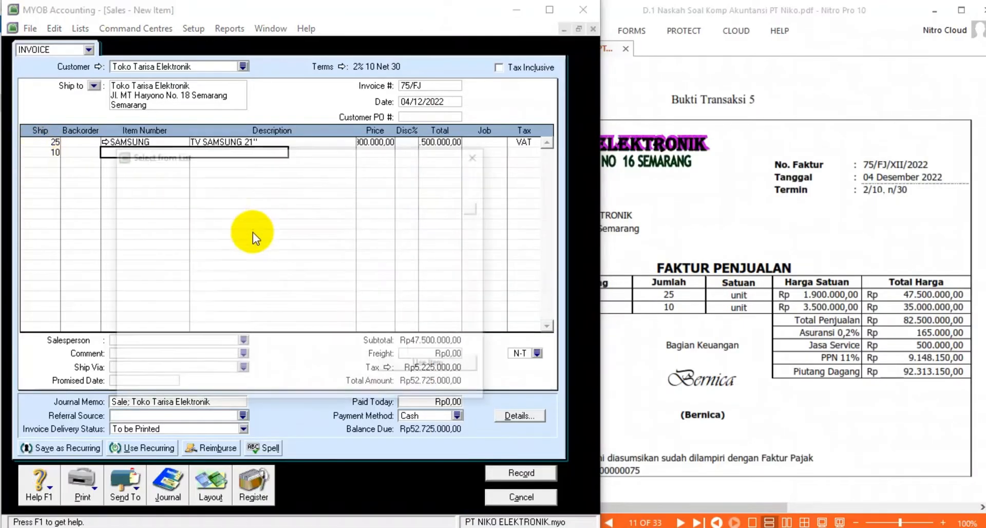
pyautogui.doubleClick(211, 192)
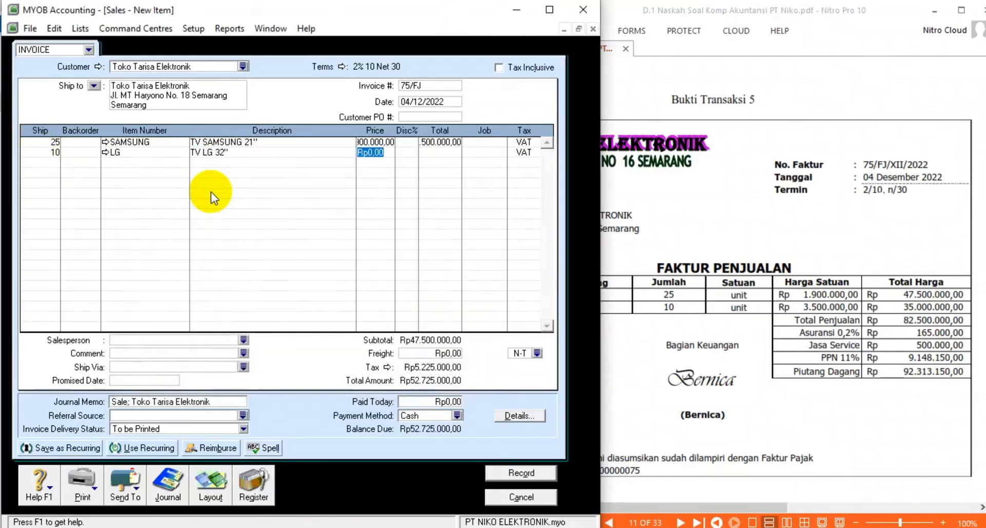
pyautogui.write('3500000')
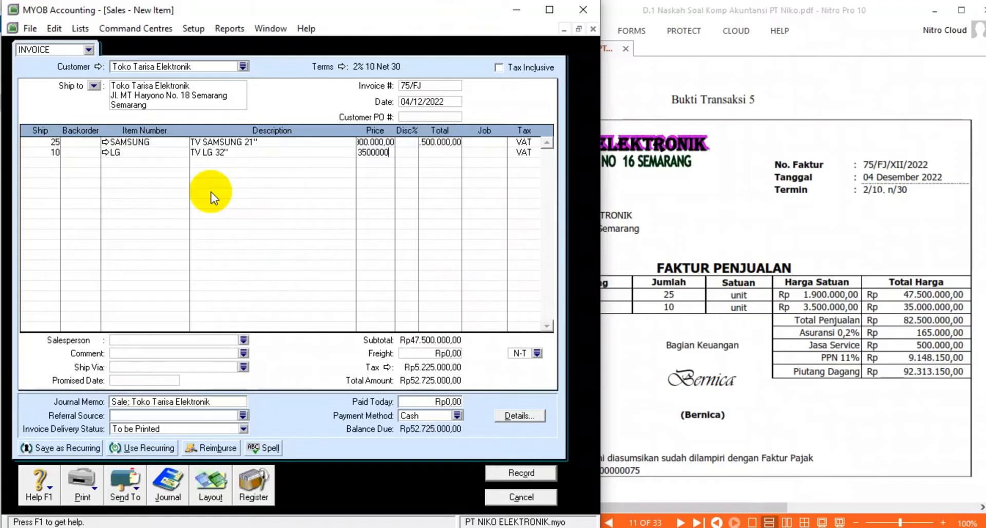
pyautogui.press('Tab')
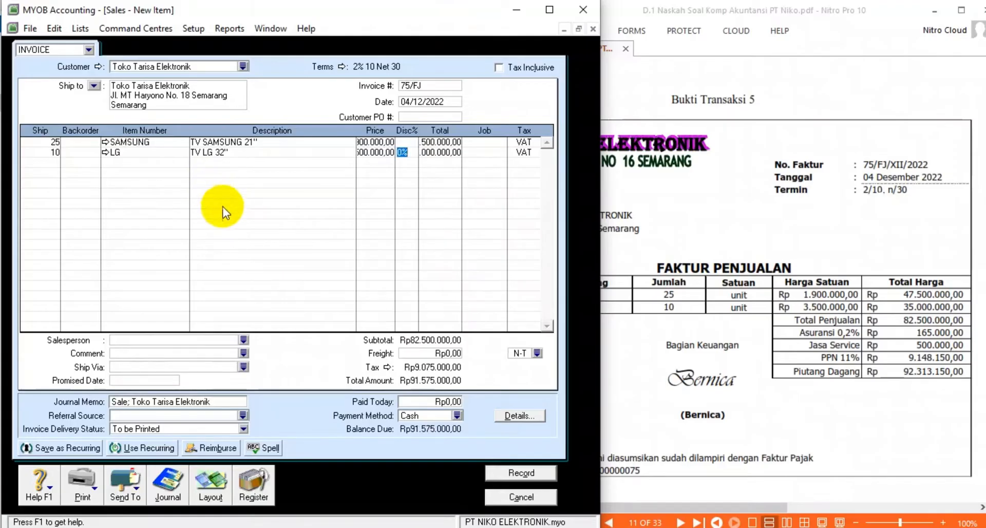
pyautogui.press('Tab')
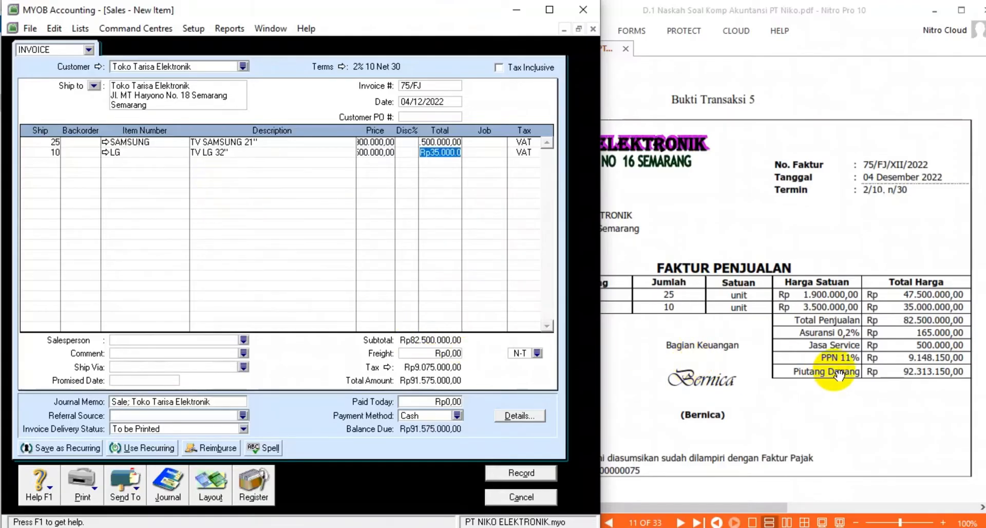
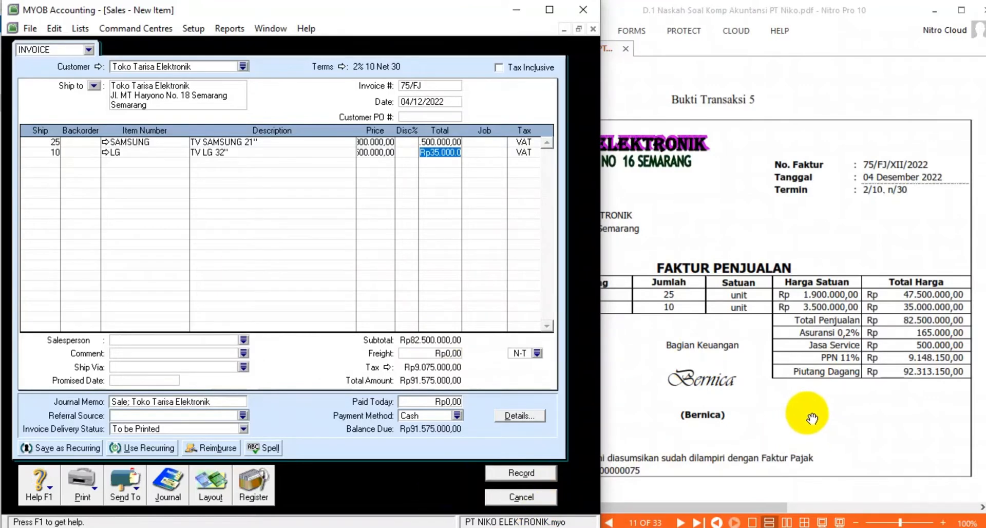
# - From the third invoice line, create a new item with item number ASURANSI and name Asuransi 0,2%
pyautogui.scroll(-1, 814, 406)
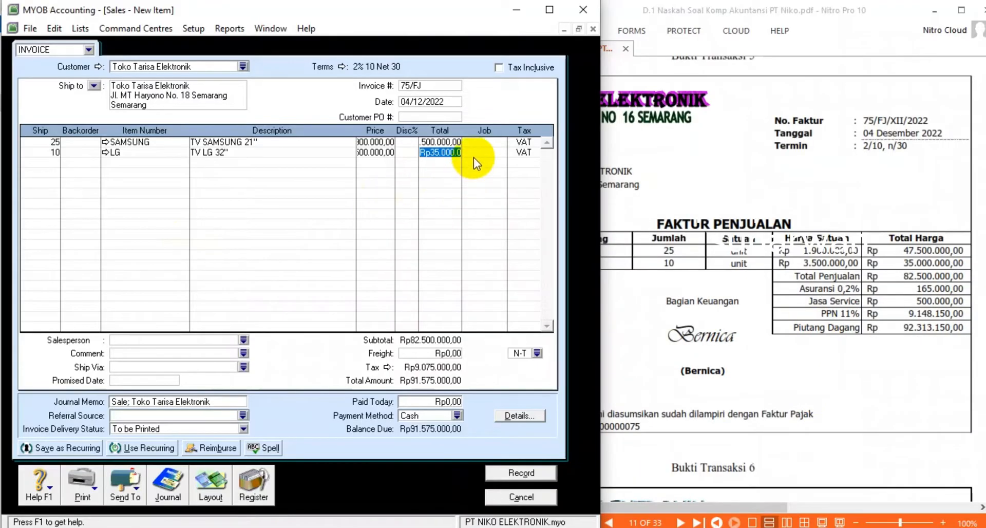
pyautogui.press('Return')
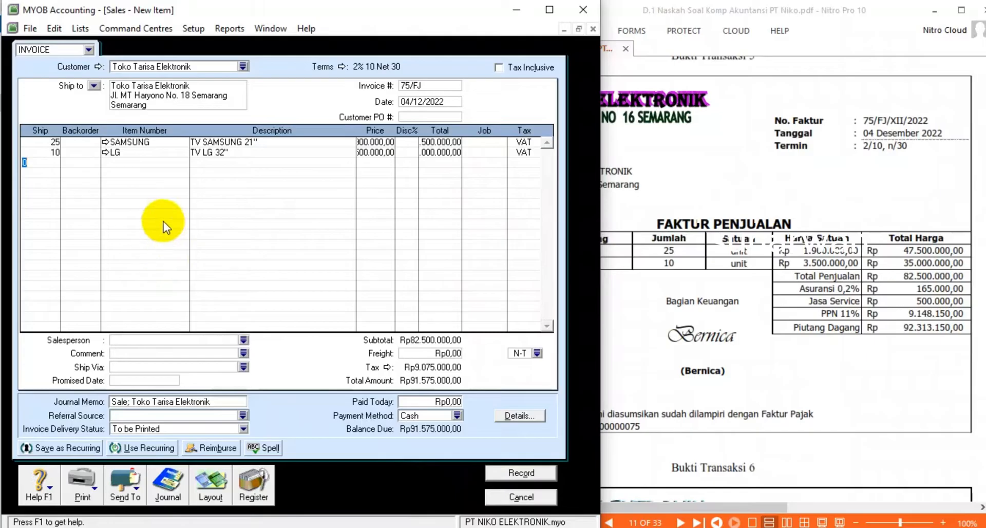
pyautogui.press('Tab')
pyautogui.press('Tab')
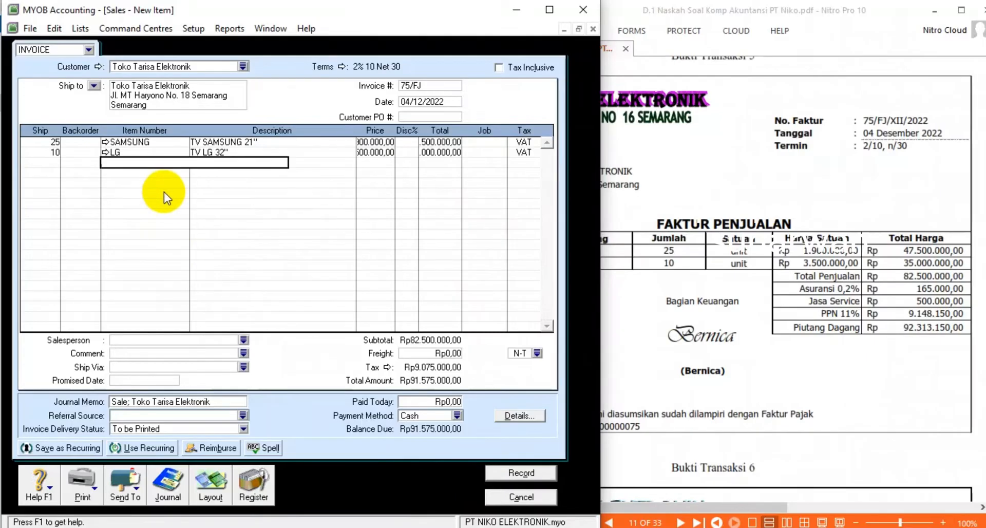
pyautogui.press('Tab')
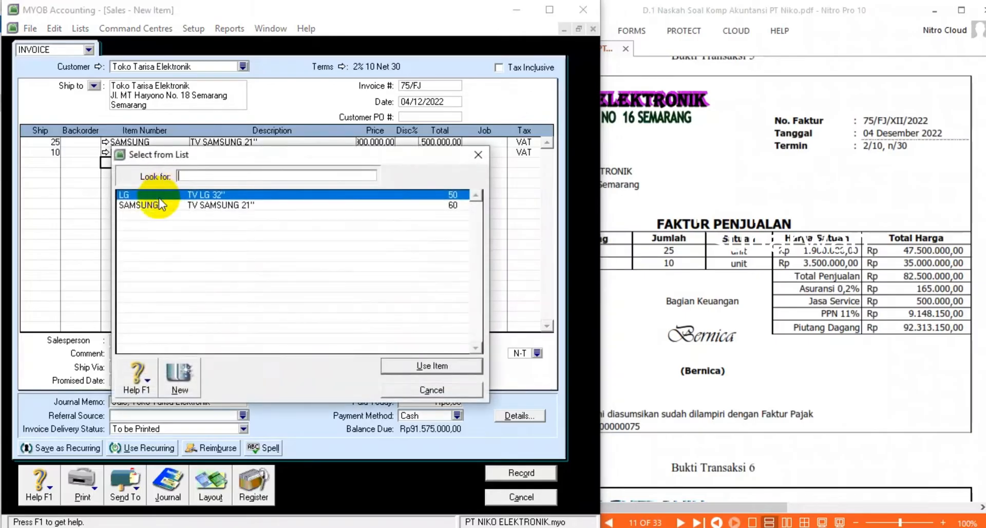
pyautogui.click(177, 379)
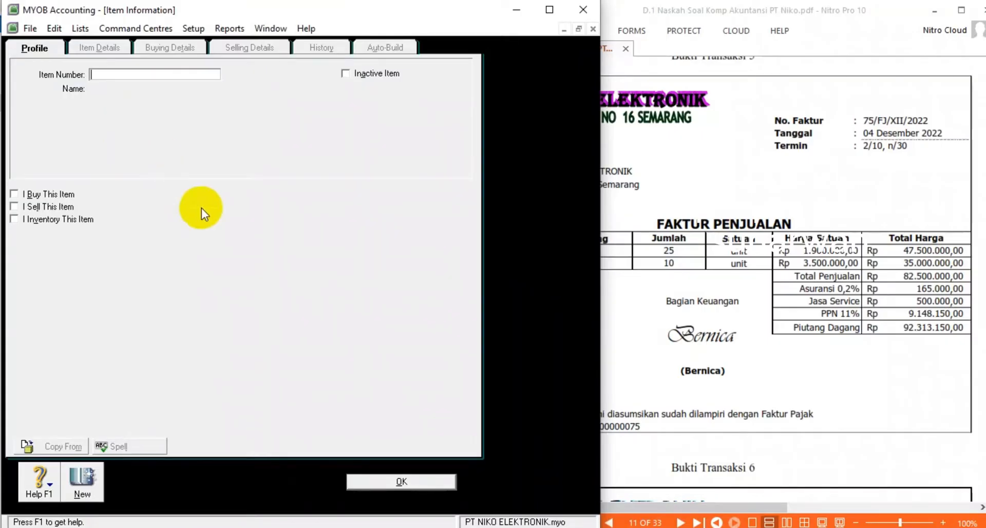
pyautogui.write('A')
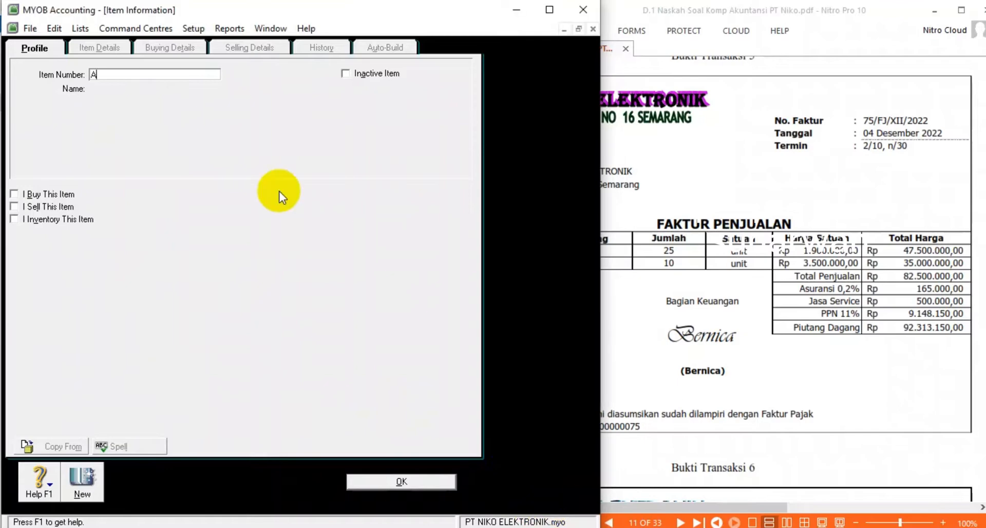
pyautogui.write('SURANSI')
pyautogui.press('Tab')
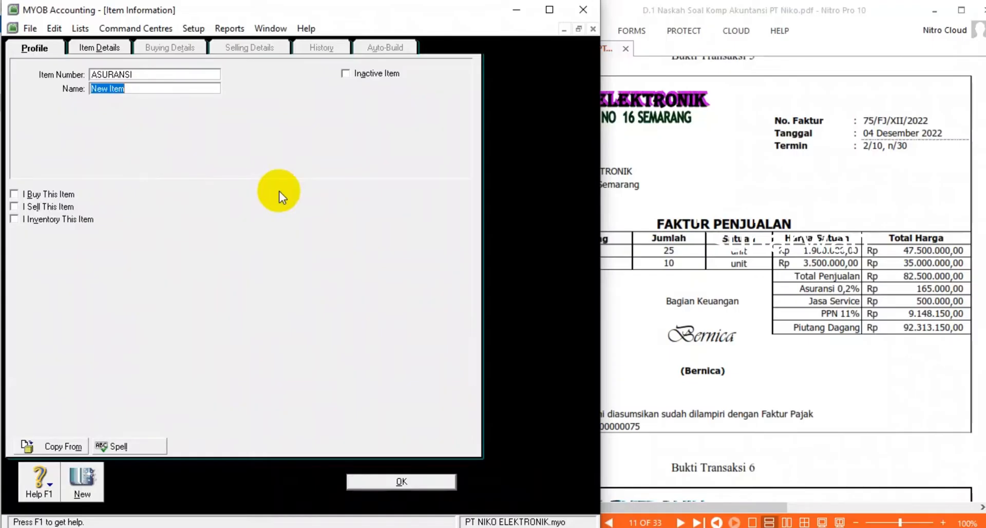
pyautogui.write('Asuransi 0,2%')
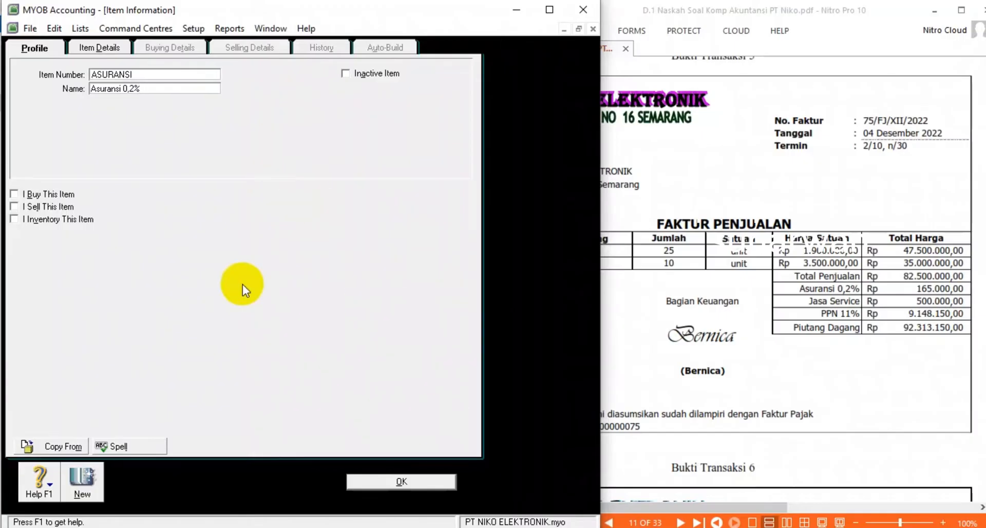
# - Mark the ASURANSI item as sold and track its sales in account 2-1105 Insurance Payable
pyautogui.click(14, 207)
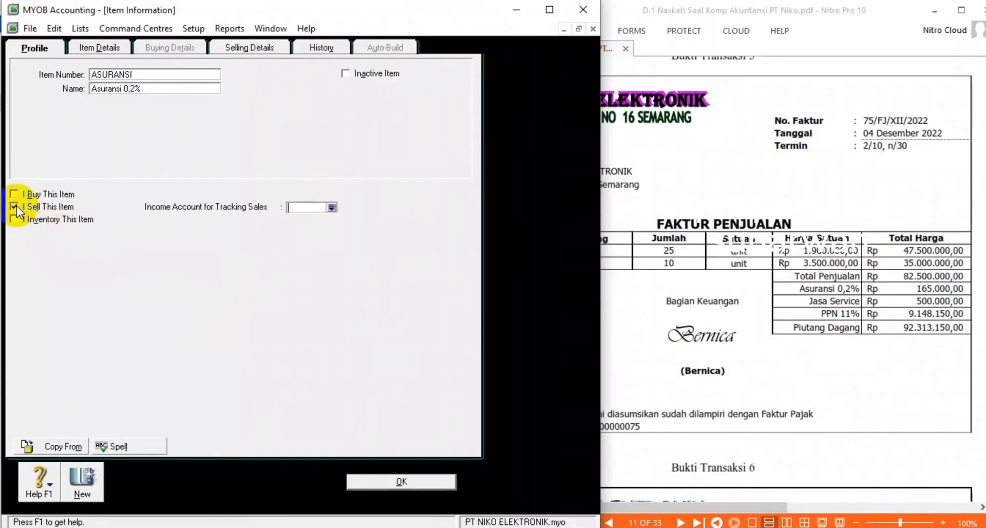
pyautogui.click(331, 207)
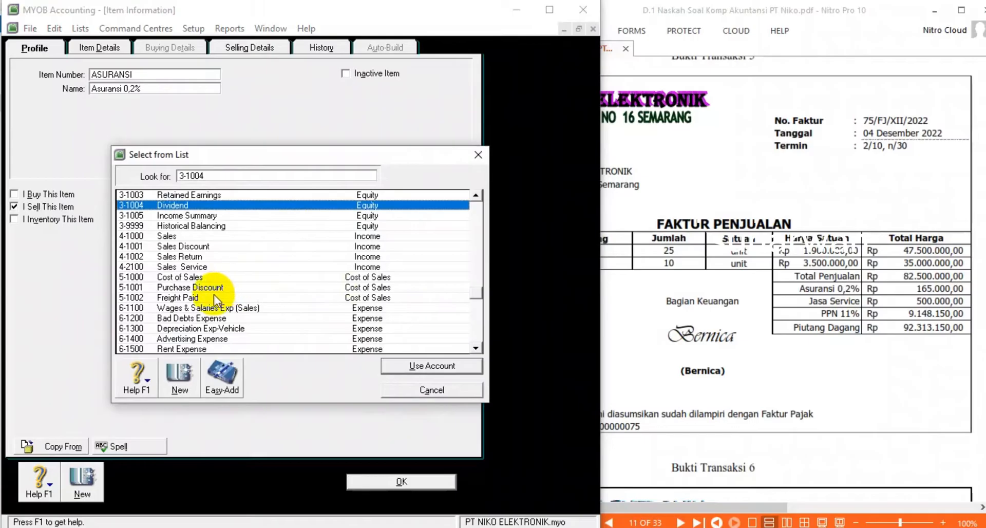
pyautogui.scroll(-3, 236, 320)
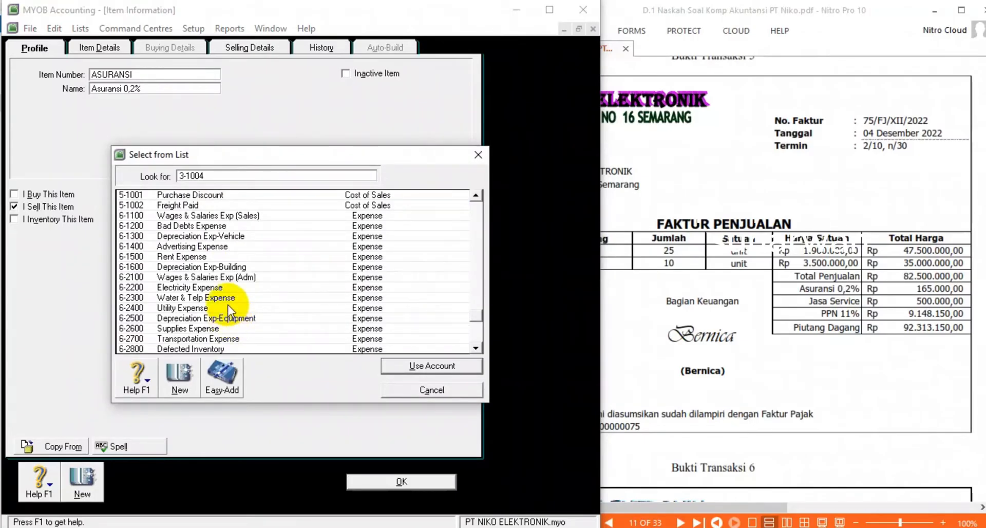
pyautogui.scroll(4, 230, 310)
pyautogui.scroll(3, 231, 307)
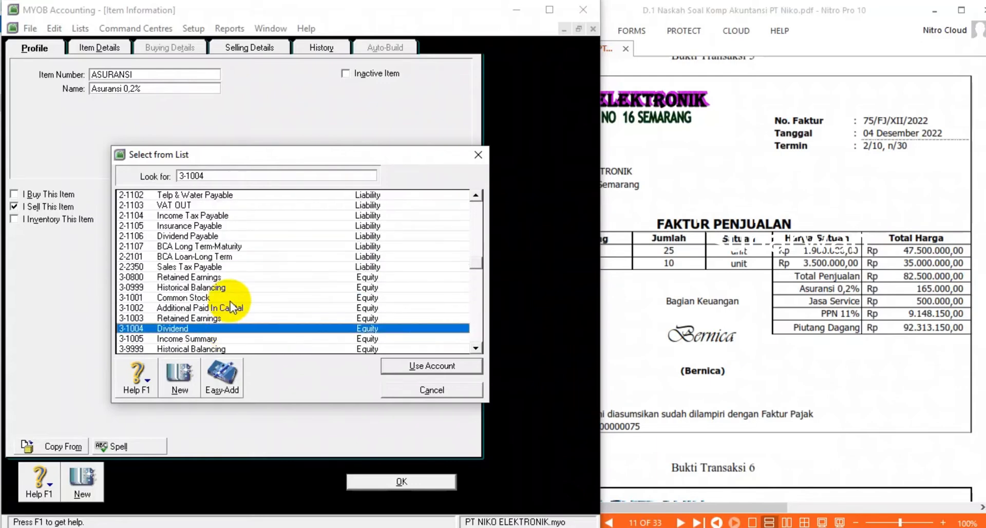
pyautogui.click(202, 227)
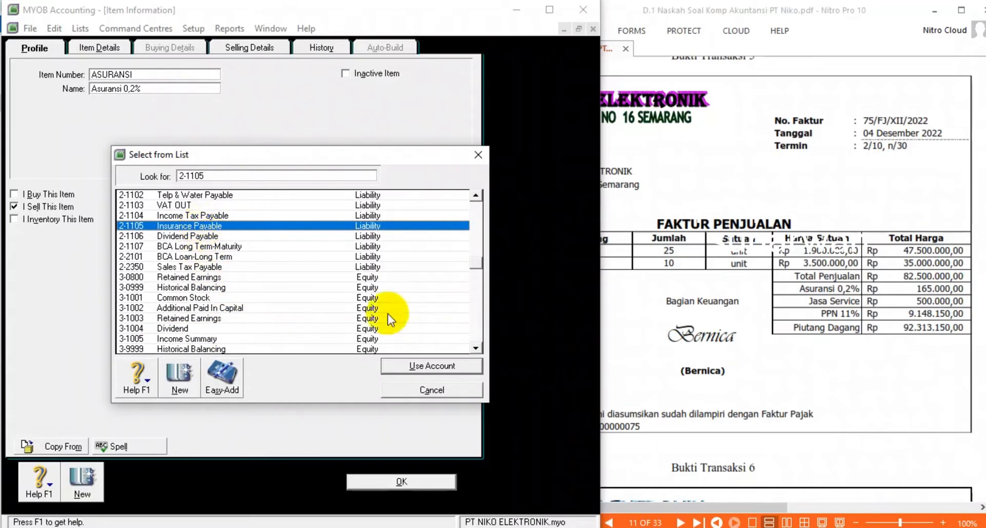
pyautogui.click(417, 369)
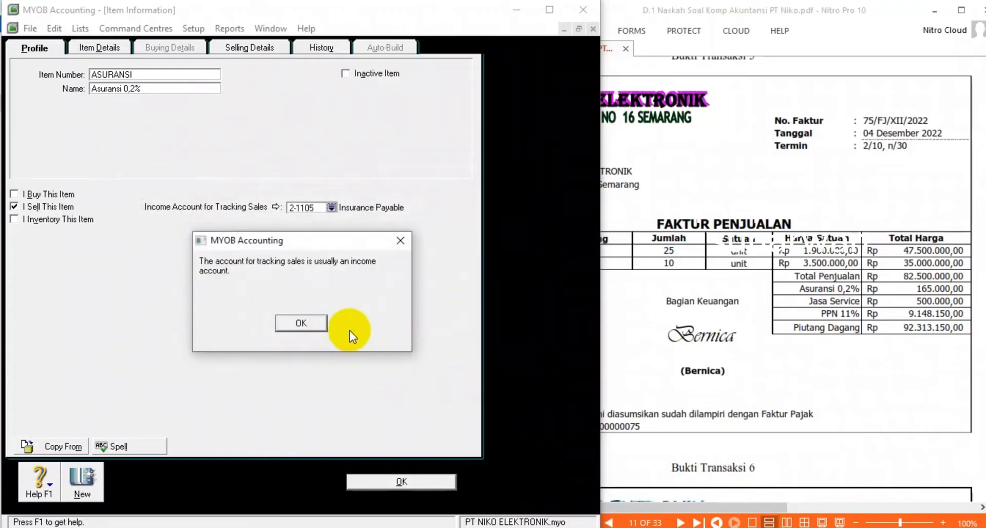
pyautogui.click(300, 324)
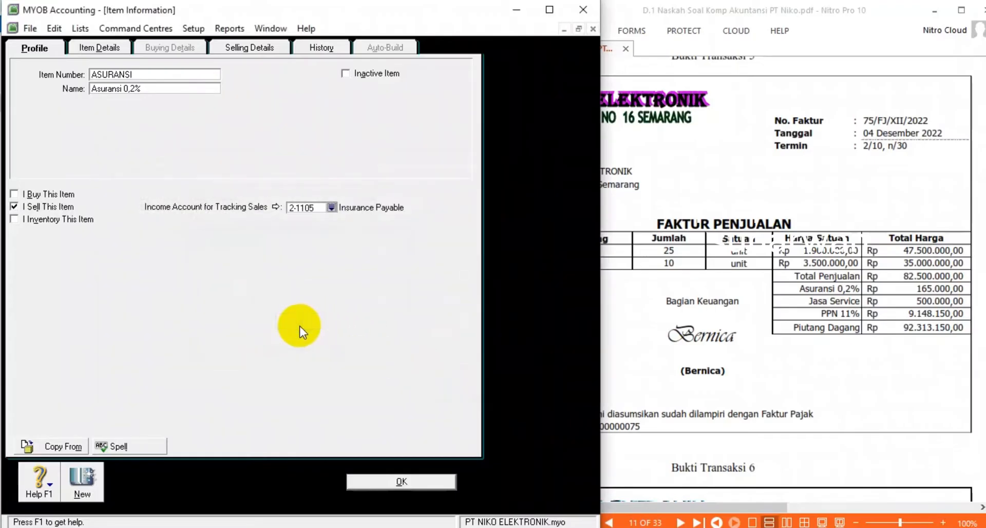
# - Set the ASURANSI item's tax code when sold to VAT and save the item
pyautogui.click(402, 480)
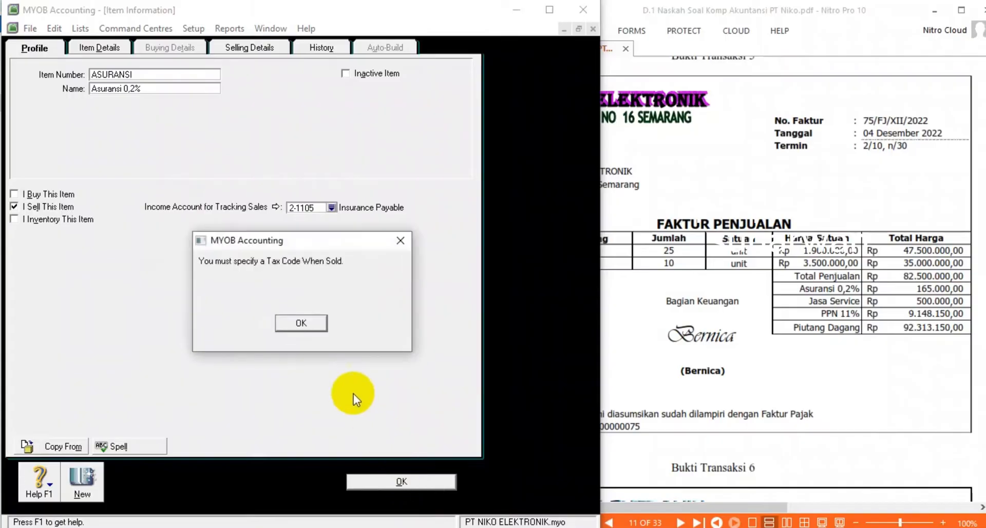
pyautogui.click(301, 323)
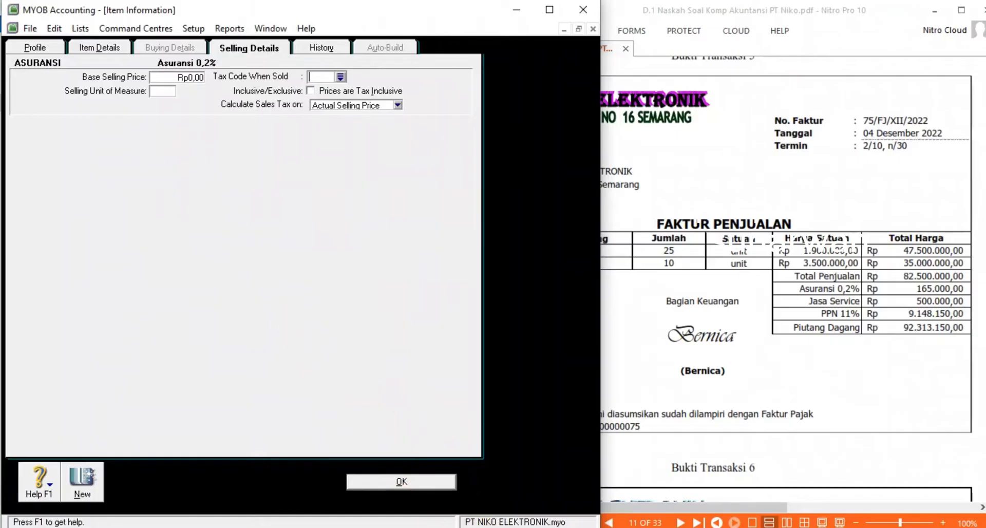
pyautogui.hotkey('alt', 'Tab')
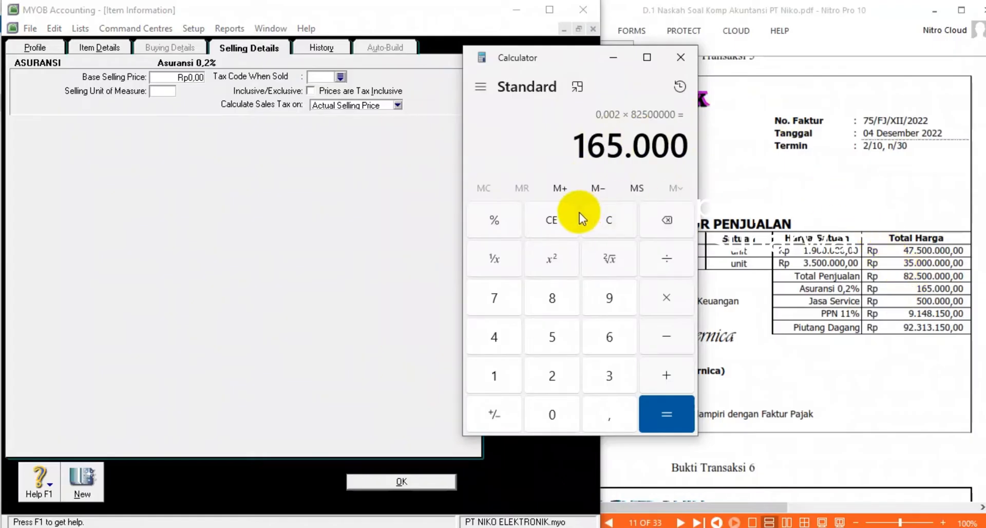
pyautogui.click(616, 59)
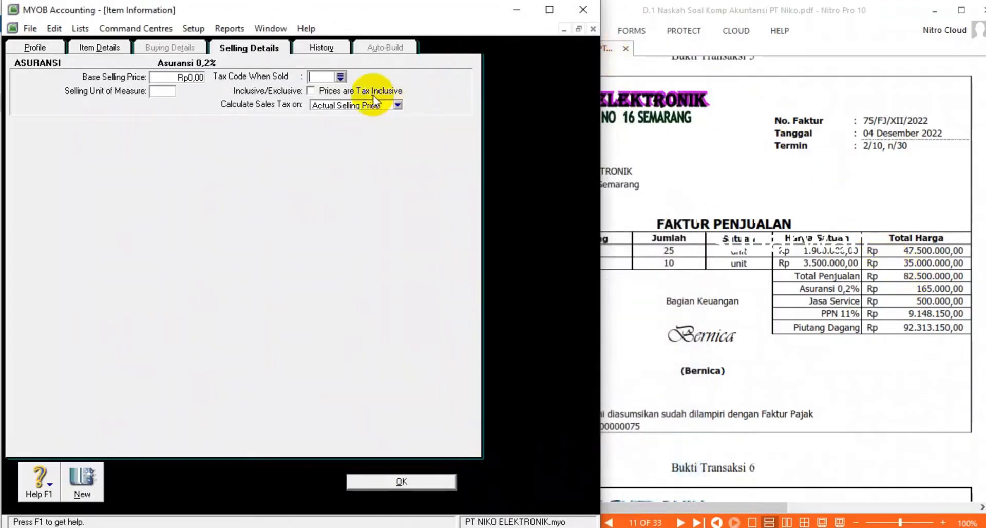
pyautogui.click(340, 77)
pyautogui.doubleClick(195, 206)
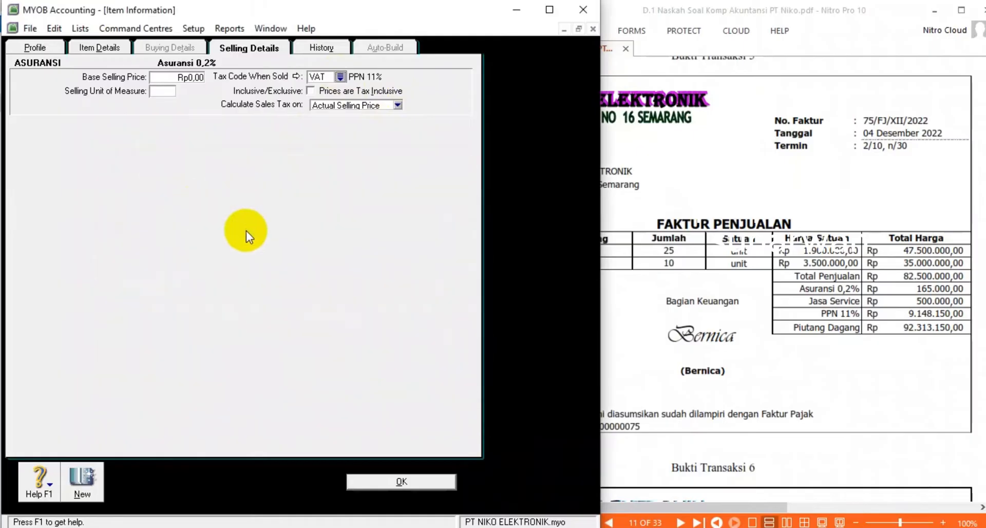
pyautogui.click(403, 482)
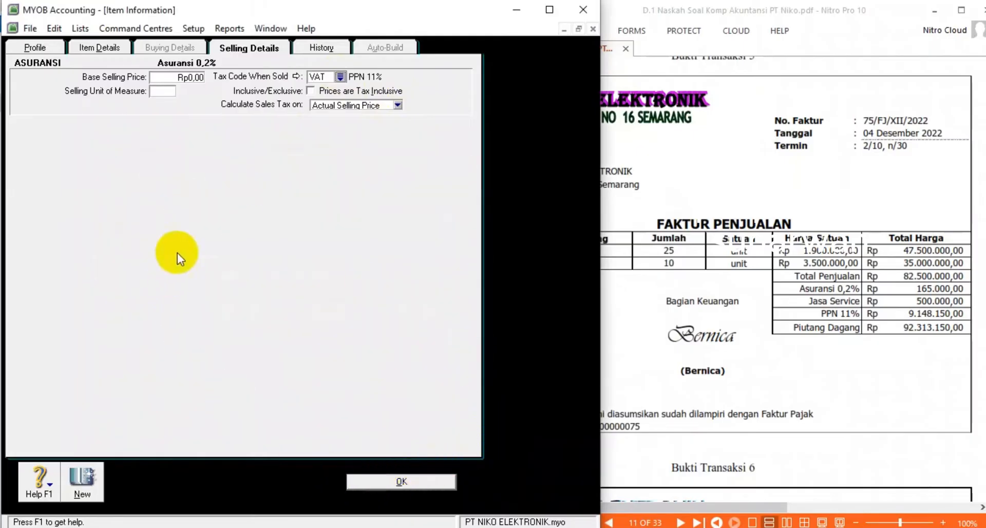
pyautogui.click(34, 47)
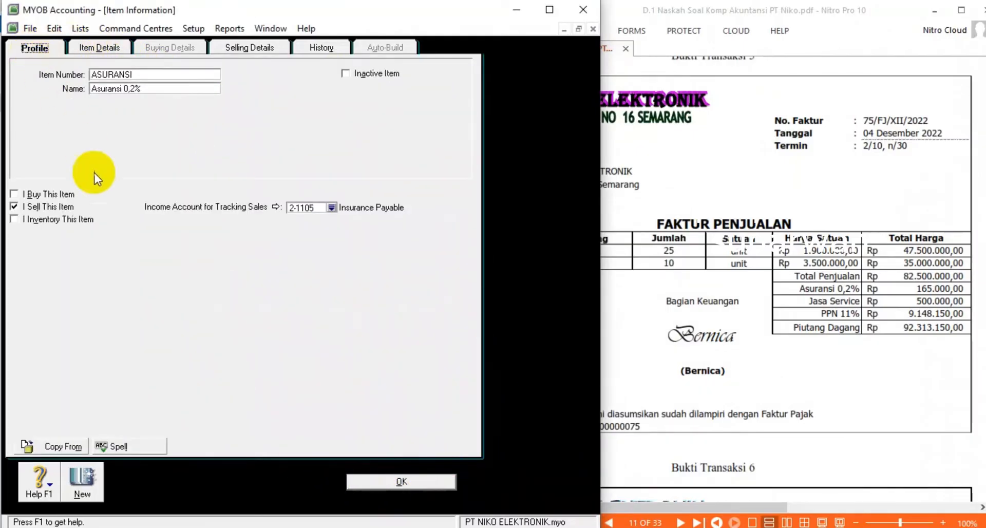
pyautogui.click(400, 483)
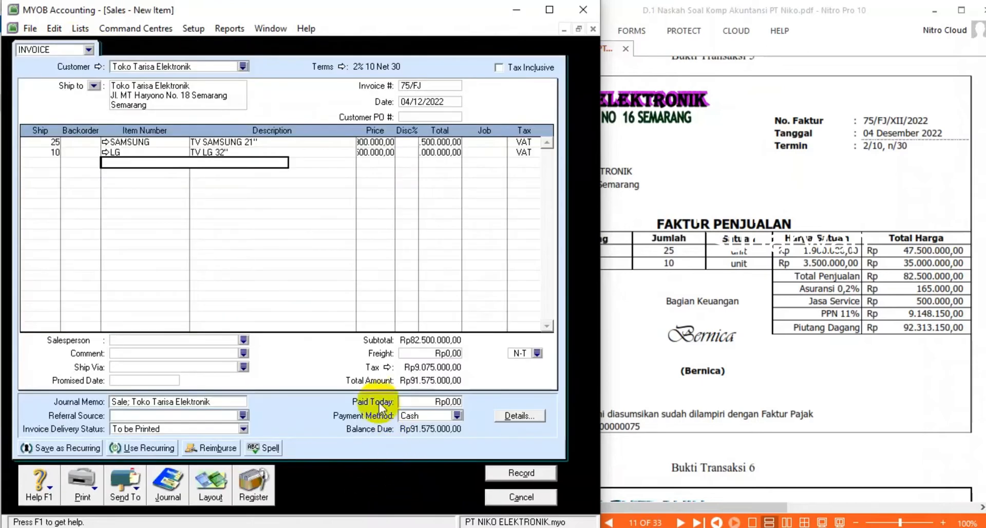
# - Add the ASURANSI item as the third invoice line with a line total of 165.000
pyautogui.press('Tab')
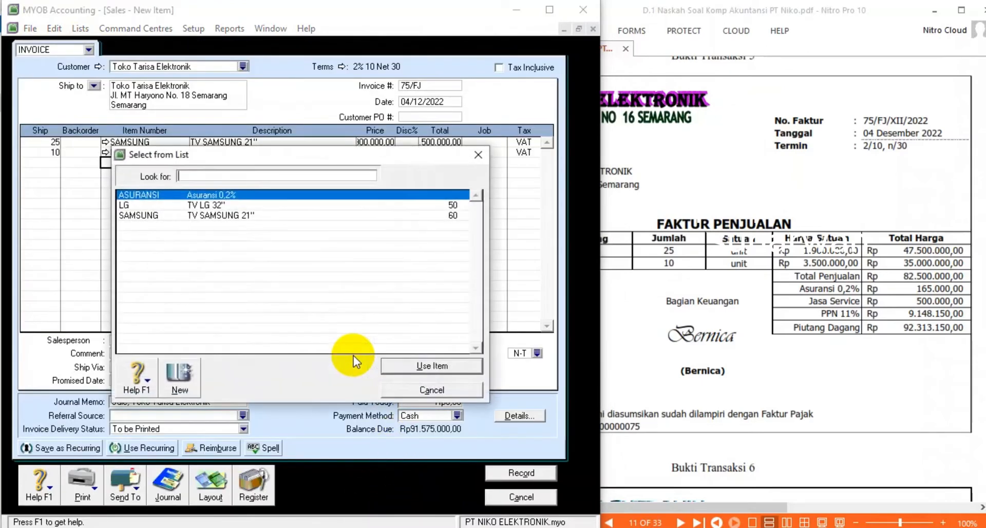
pyautogui.click(264, 201)
pyautogui.doubleClick(264, 199)
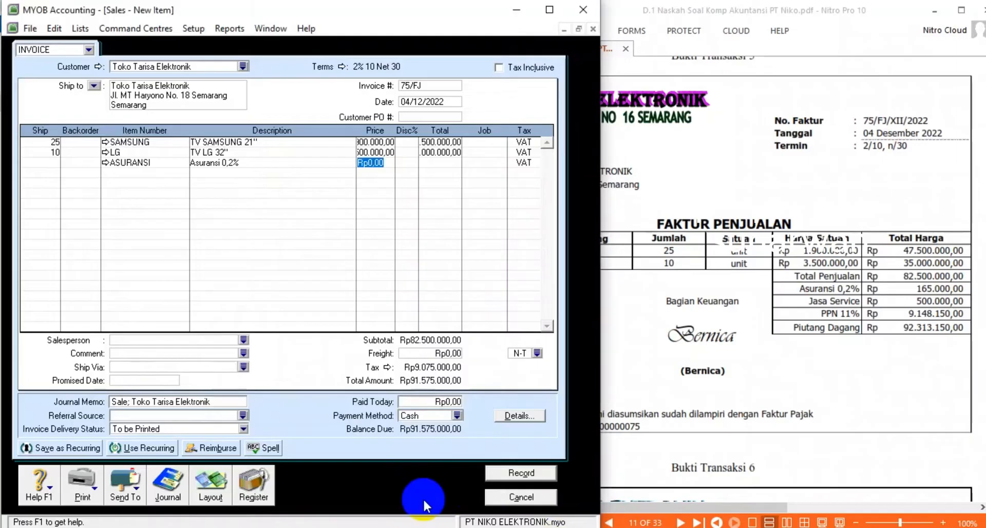
pyautogui.press('Tab')
pyautogui.press('Tab')
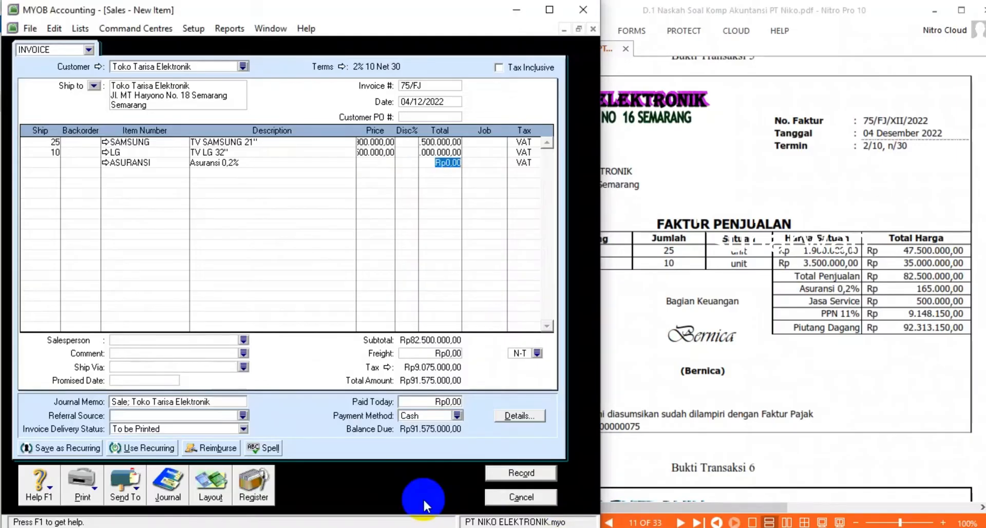
pyautogui.write('165.')
pyautogui.write('000')
pyautogui.press('Tab')
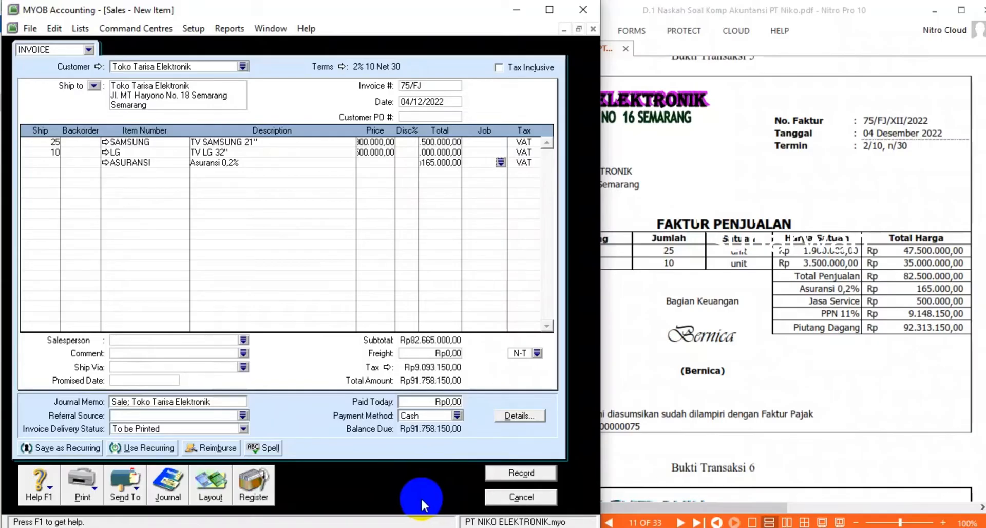
# - From the fourth invoice line, create a new item with item number JASA and name Jasa Service
pyautogui.press('Tab')
pyautogui.press('Tab')
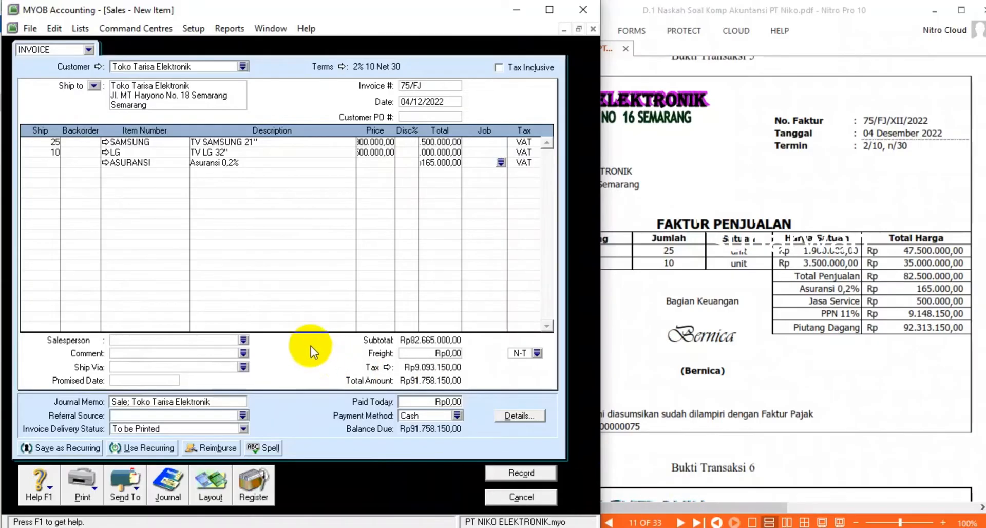
pyautogui.press('Tab')
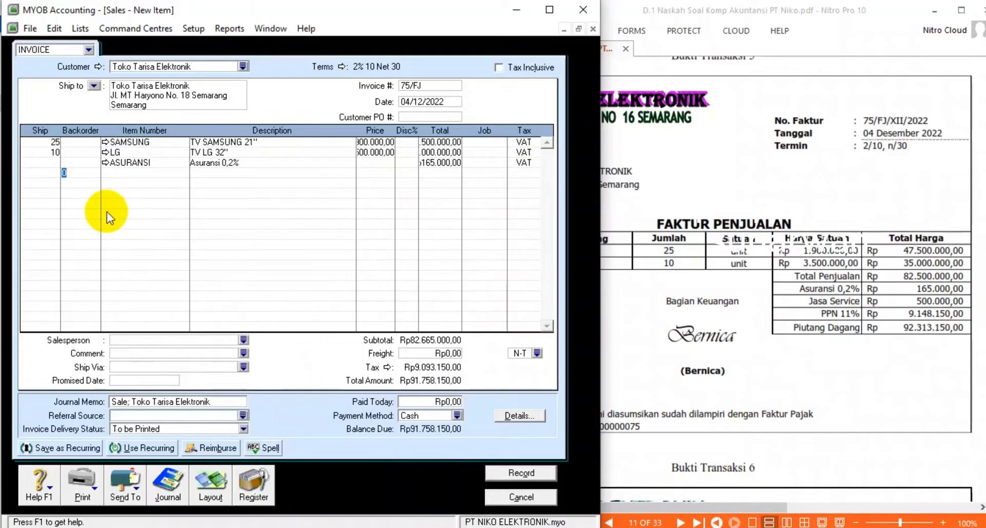
pyautogui.press('Tab')
pyautogui.press('Tab')
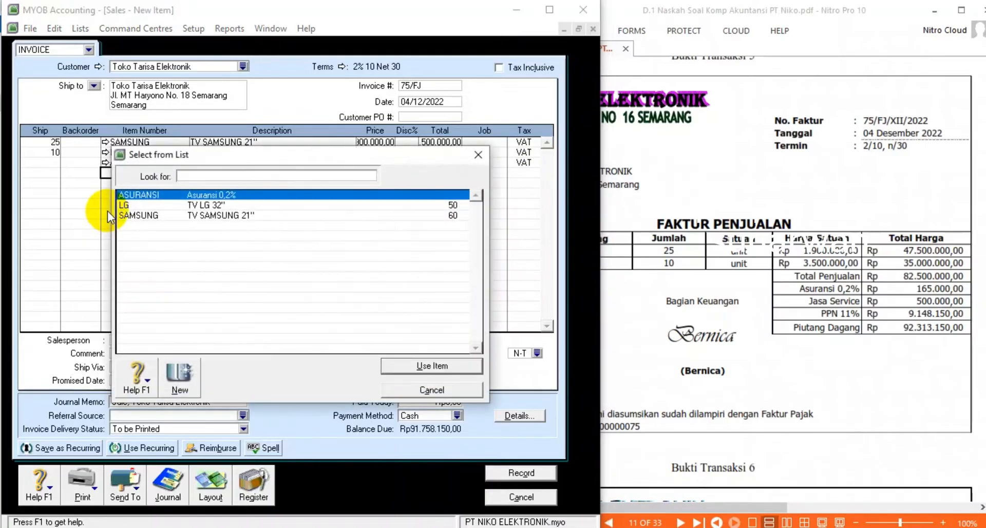
pyautogui.click(181, 379)
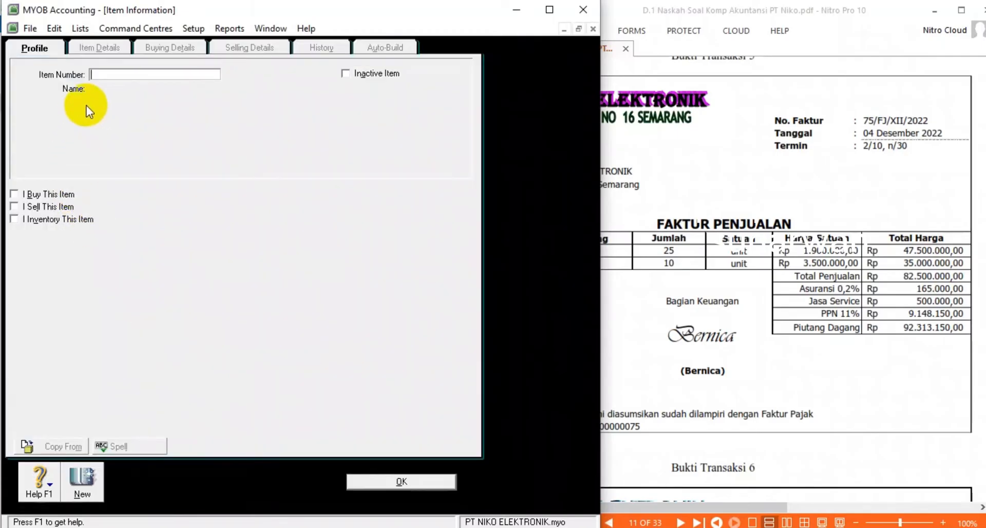
pyautogui.write('JASA')
pyautogui.press('Tab')
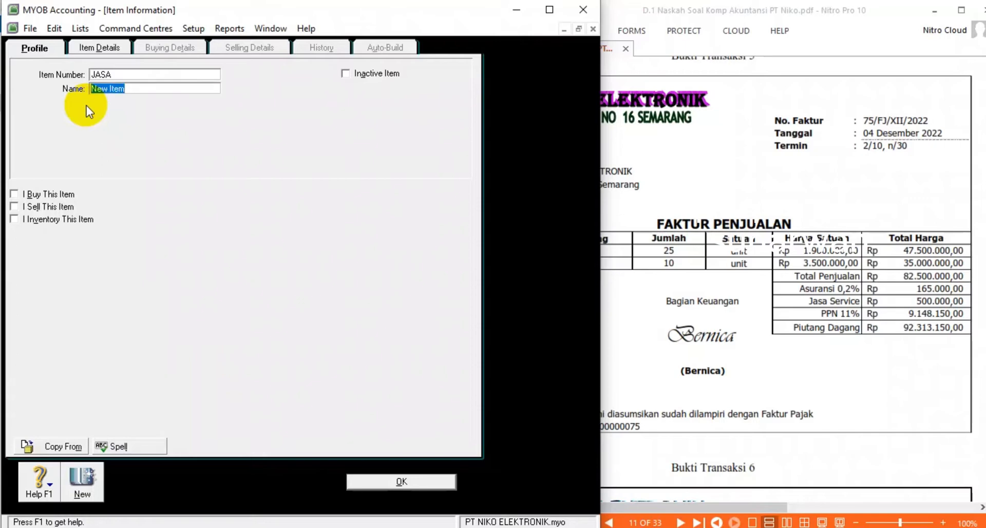
pyautogui.write('Jasa Service')
# - Mark the JASA item as sold and track its sales in account 4-2100 Sales Service
pyautogui.click(39, 207)
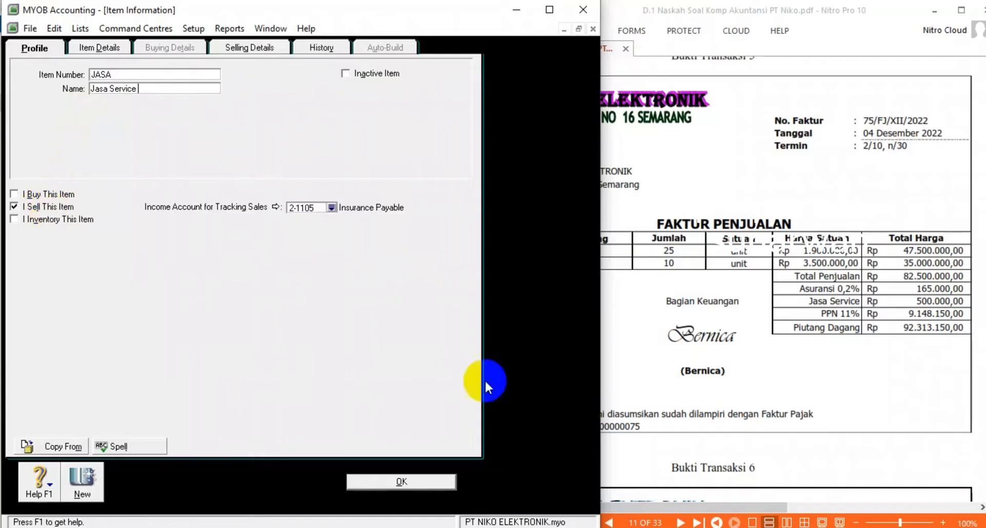
pyautogui.click(332, 207)
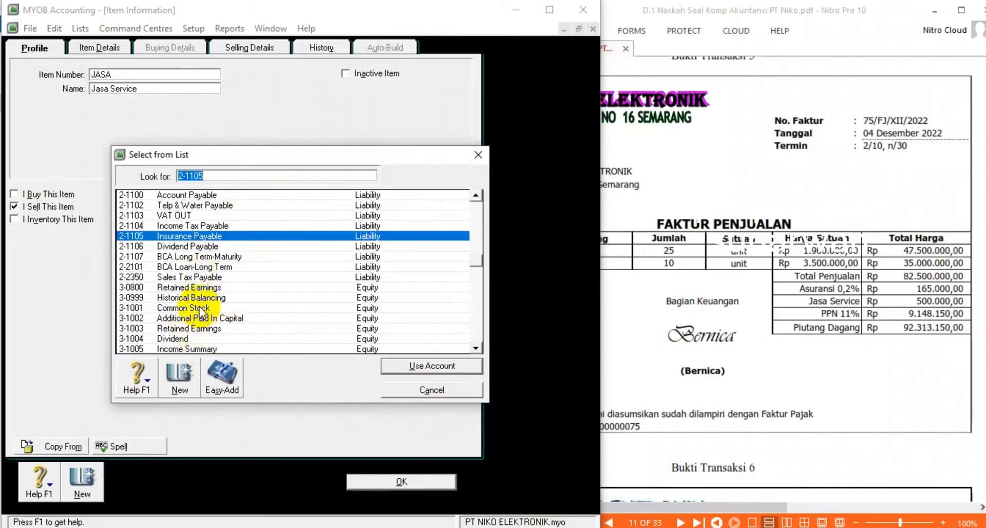
pyautogui.scroll(-2, 200, 319)
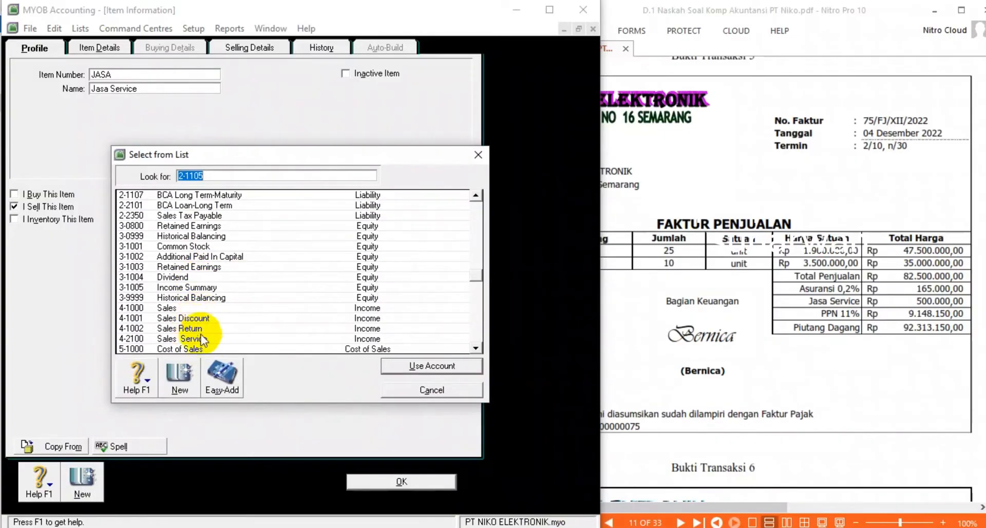
pyautogui.doubleClick(206, 339)
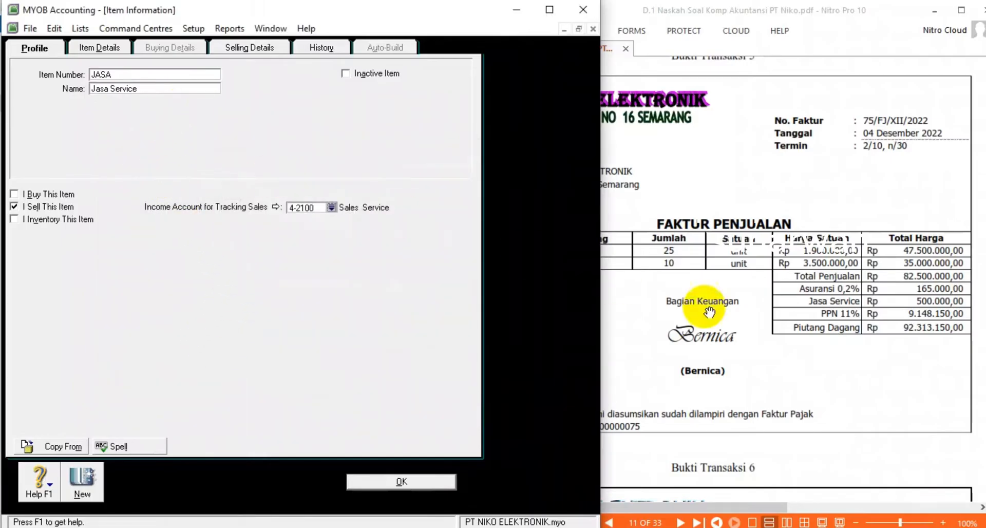
# - Check the JASA item's tax code in its selling details and save the item
pyautogui.click(510, 445)
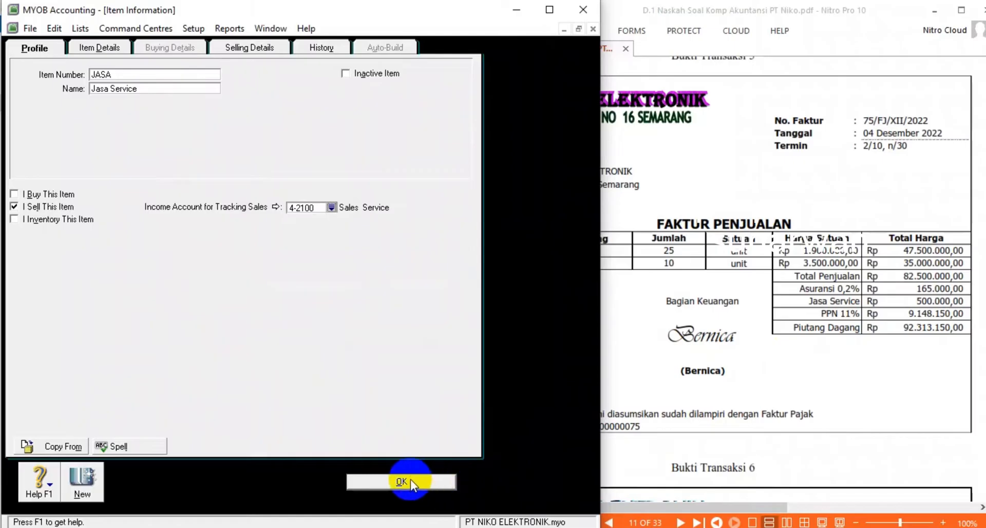
pyautogui.click(253, 54)
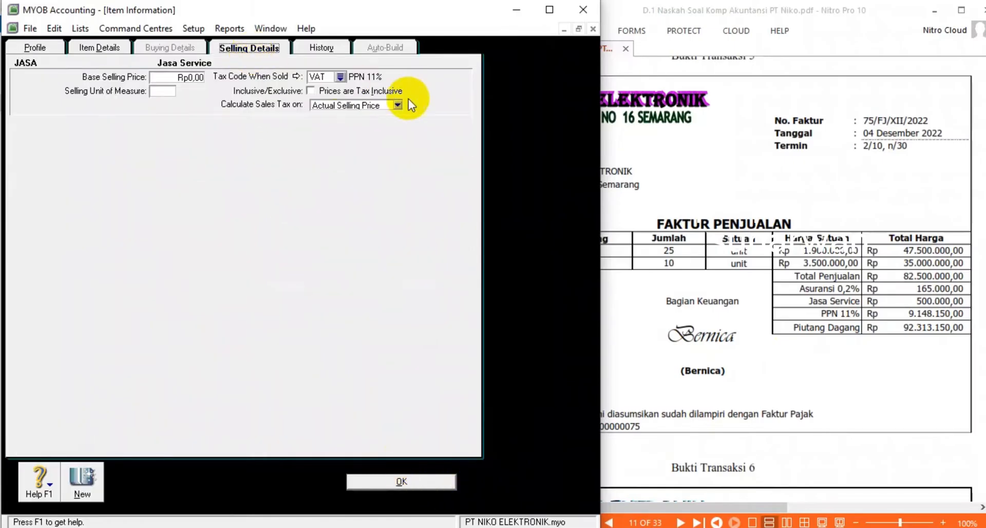
pyautogui.click(378, 483)
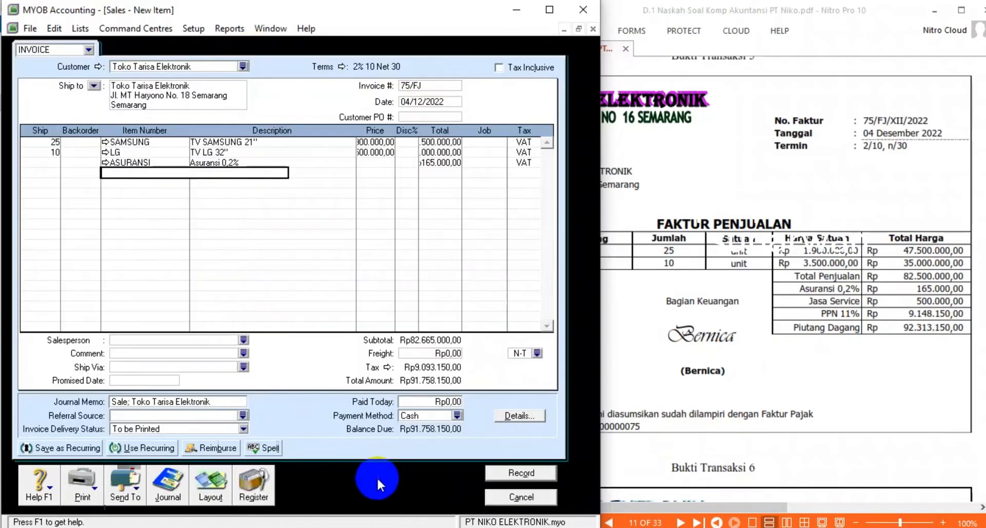
# - Add the JASA item as the fourth invoice line with a line total of 500.000
pyautogui.click(137, 174)
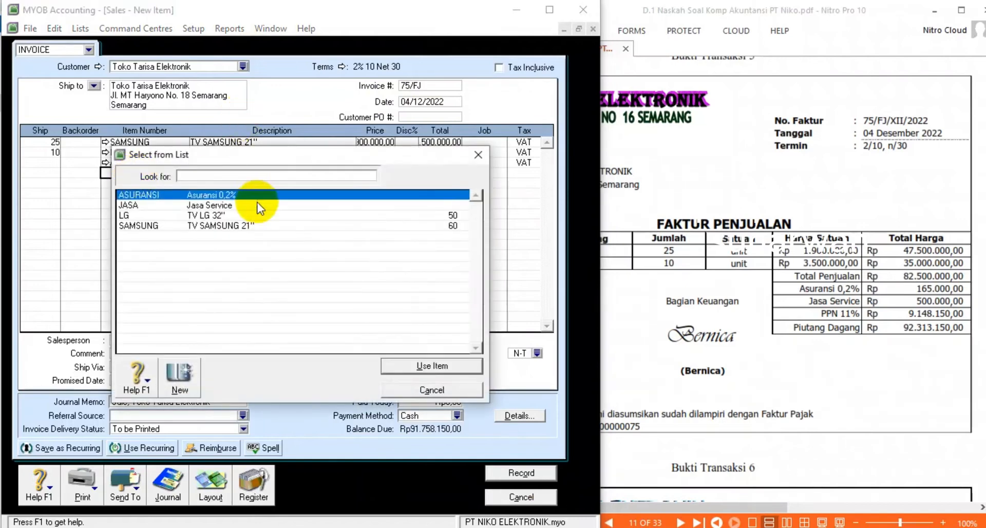
pyautogui.doubleClick(230, 207)
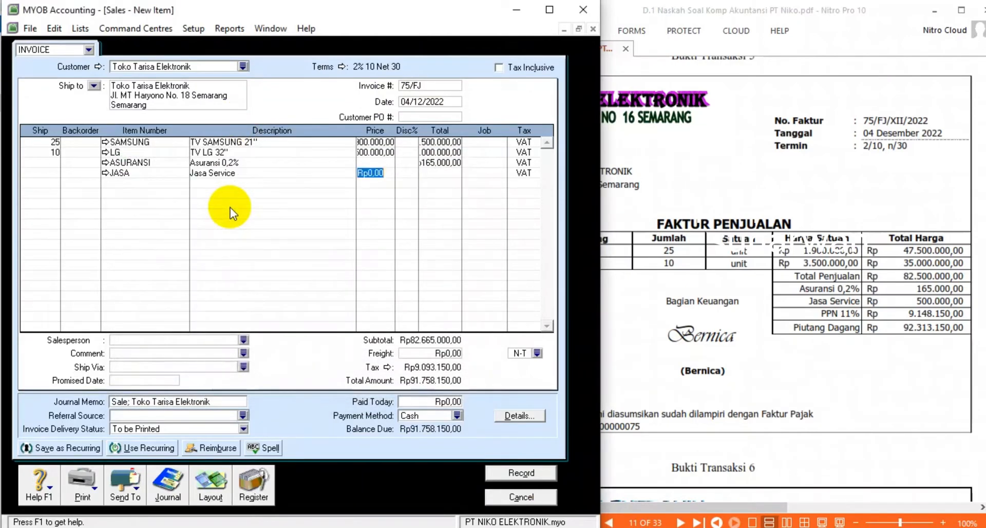
pyautogui.press('Tab')
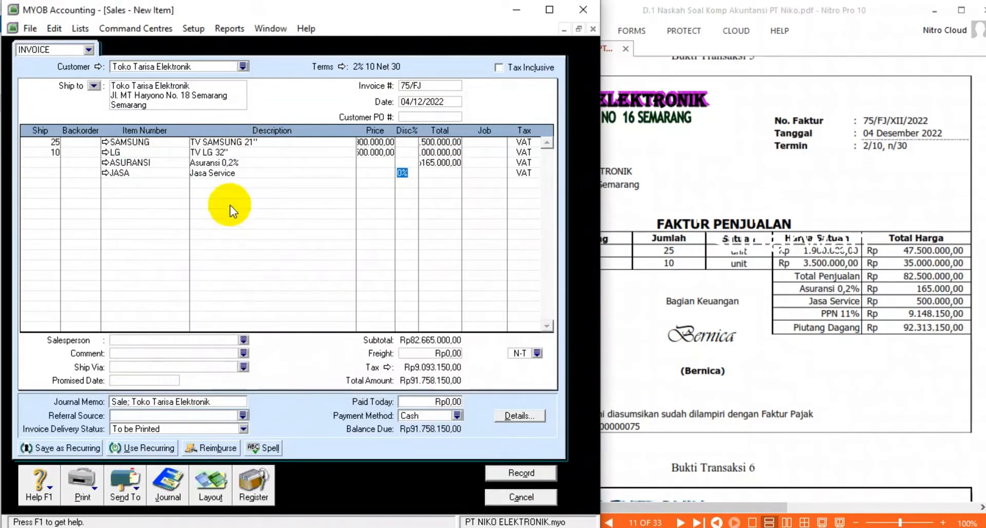
pyautogui.press('Tab')
pyautogui.write('500000')
pyautogui.press('Tab')
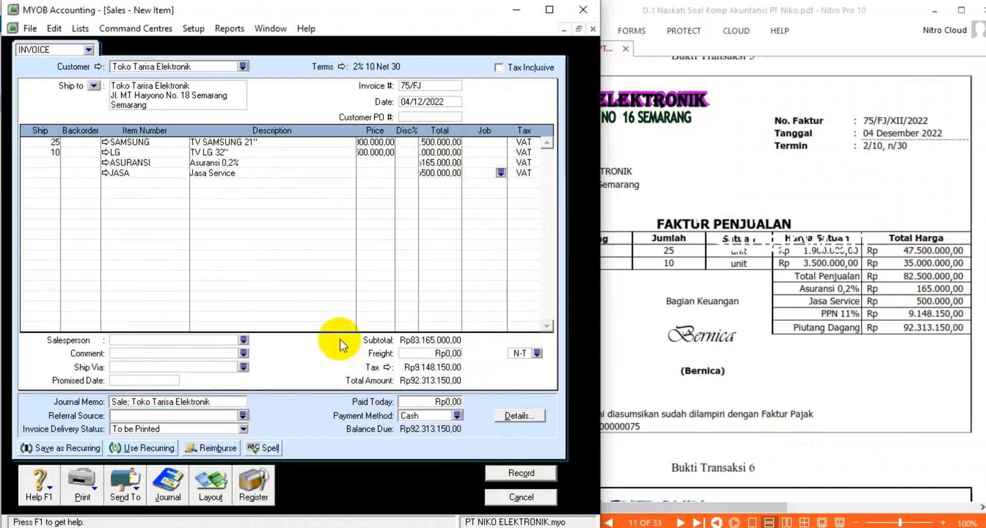
# - Review the journal recap of the Toko Tarisa Elektronik invoice and record the sale
pyautogui.hotkey('ctrl', 'r')
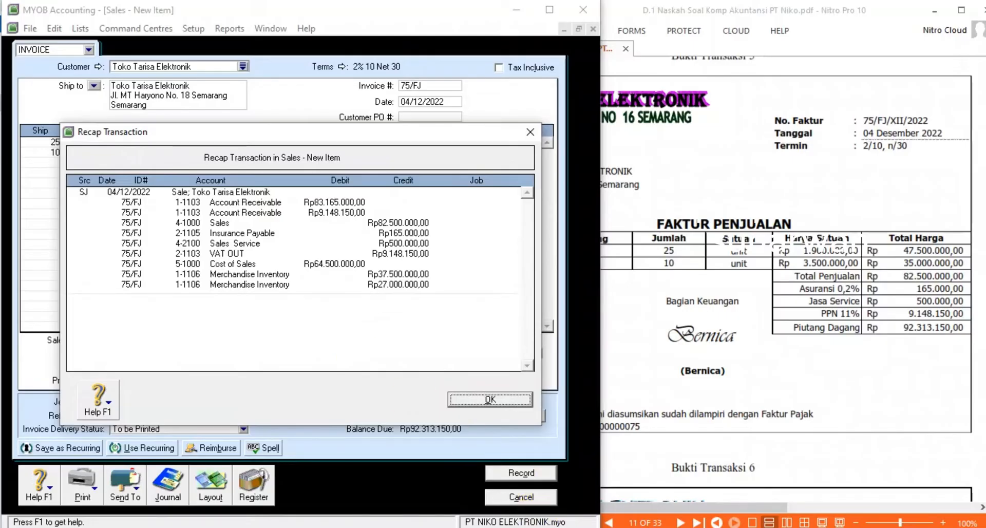
pyautogui.click(474, 400)
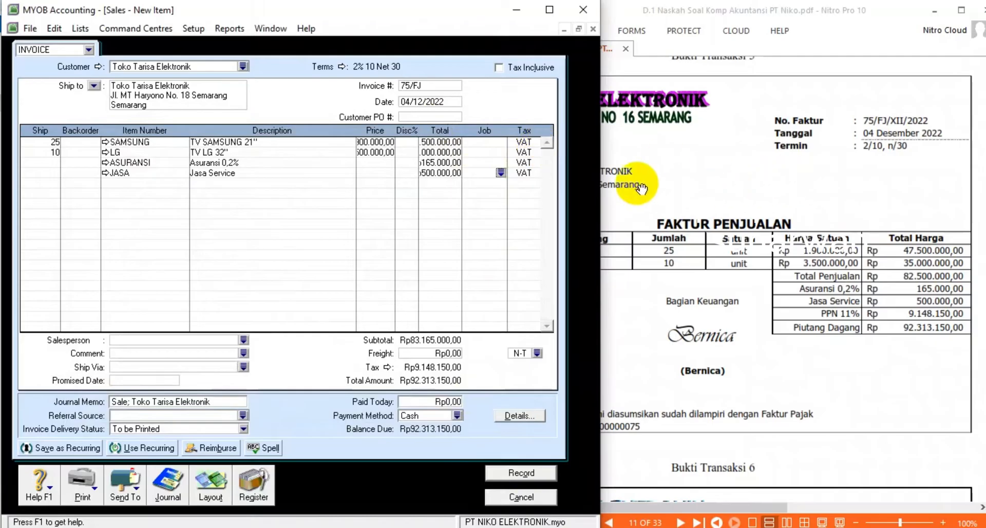
pyautogui.click(523, 472)
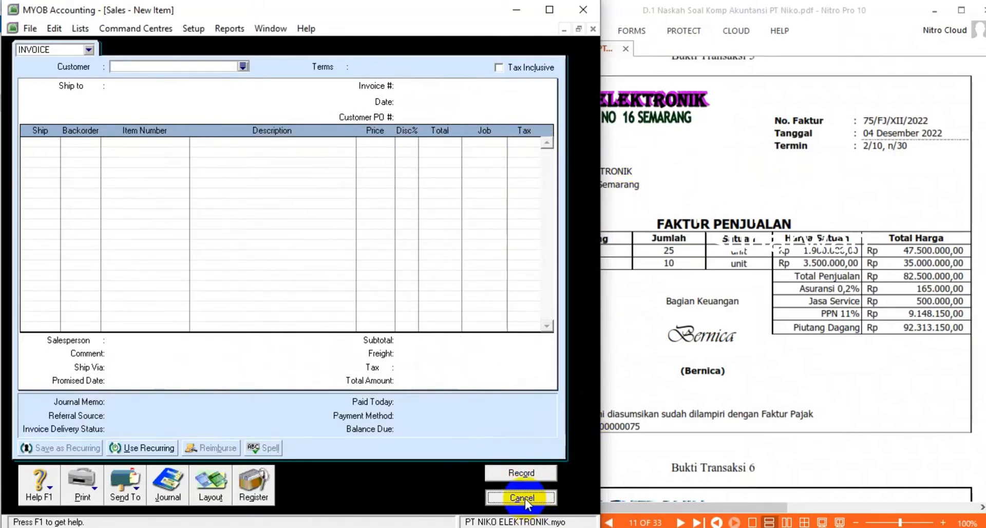
# - Switch to Nitro Pro to bring up Bukti Transaksi 6 in the PDF, and close the empty sales invoice in MYOB
pyautogui.click(522, 498)
pyautogui.click(701, 403)
pyautogui.scroll(-5, 703, 405)
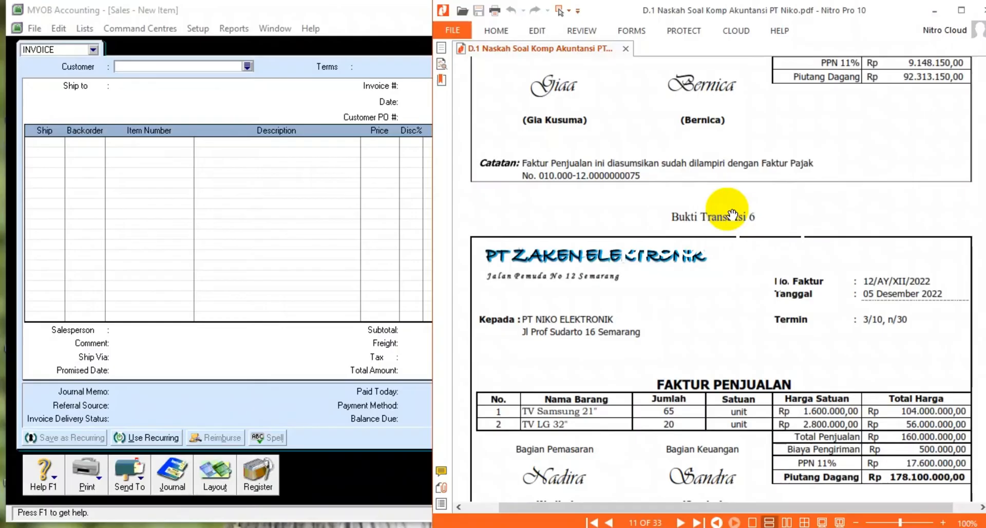
pyautogui.scroll(-4, 728, 211)
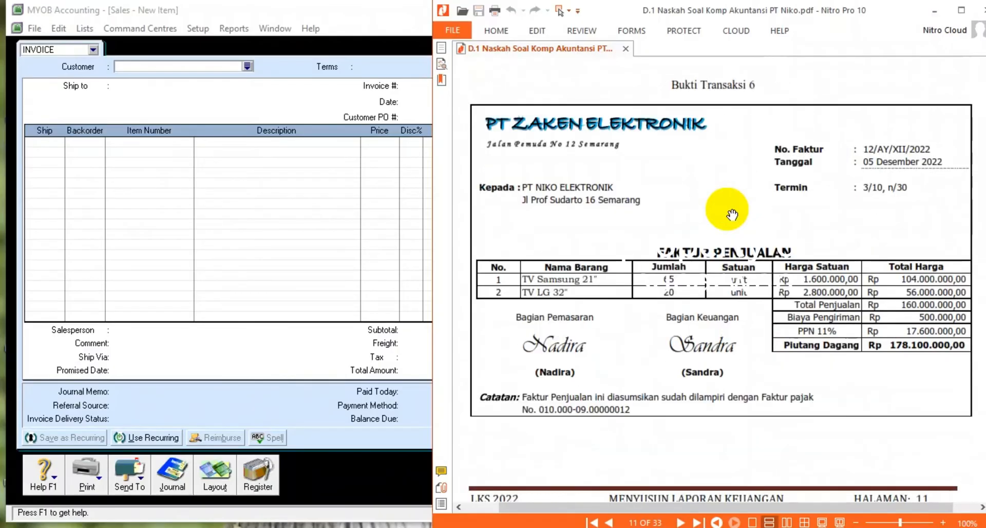
pyautogui.scroll(1, 719, 209)
pyautogui.click(357, 486)
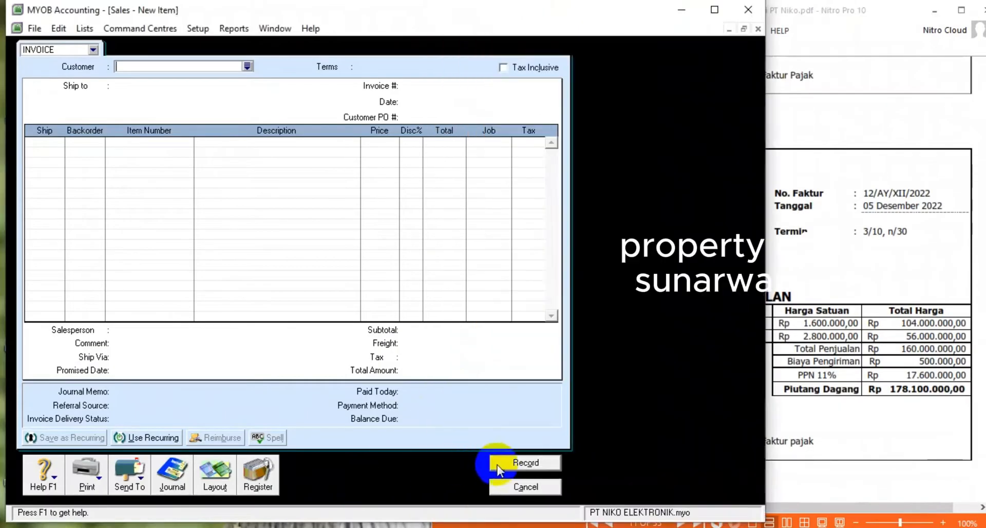
pyautogui.click(514, 489)
pyautogui.click(868, 260)
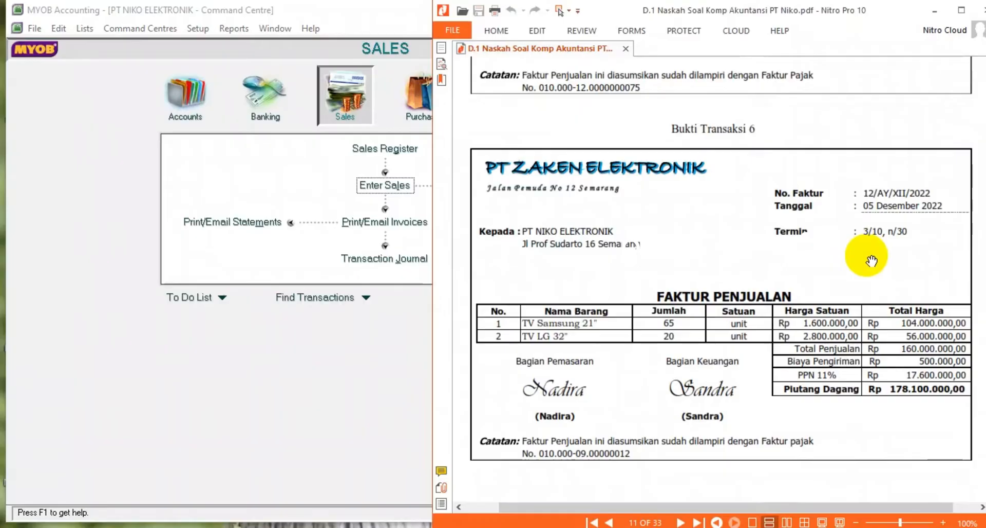
# - Start a new purchase bill with PT ZAKEN ELEKTRONIK as the supplier
pyautogui.scroll(-1, 872, 260)
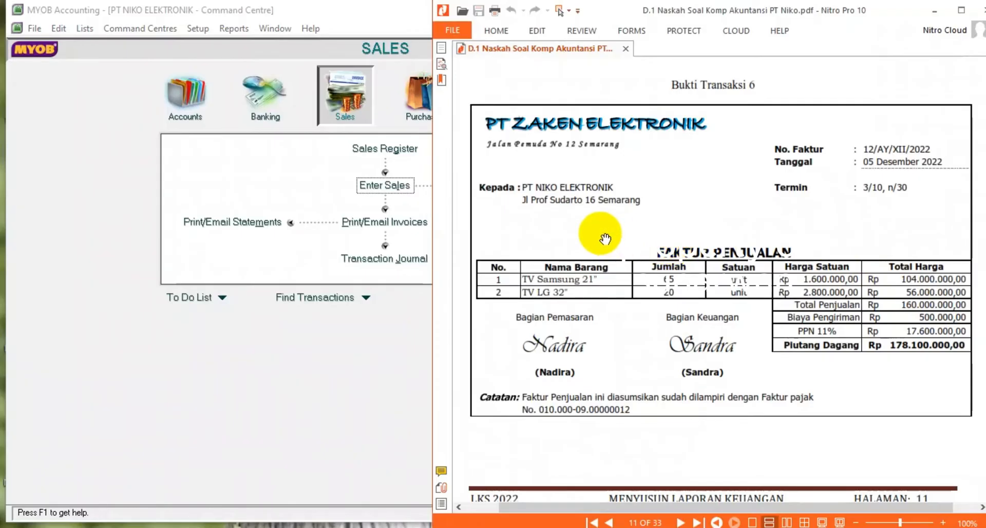
pyautogui.click(425, 105)
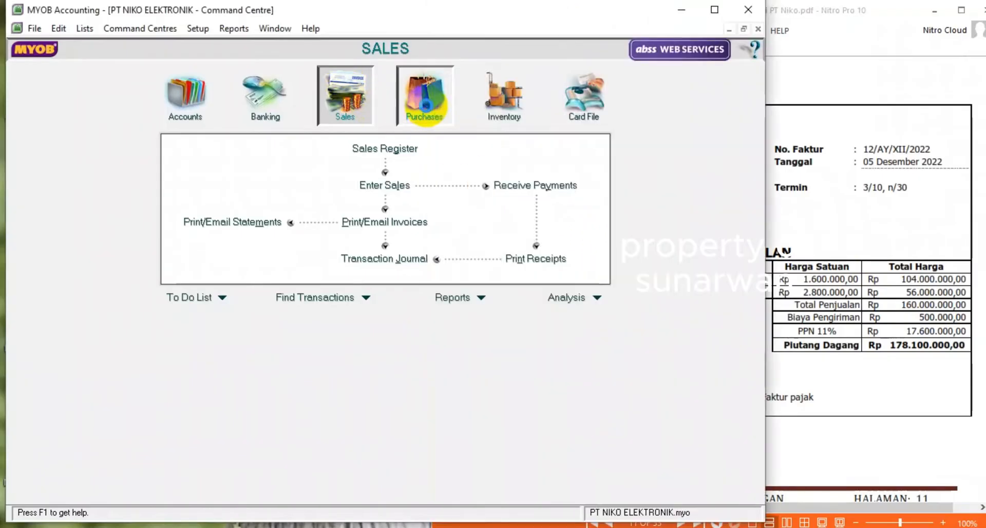
pyautogui.click(426, 105)
pyautogui.click(389, 184)
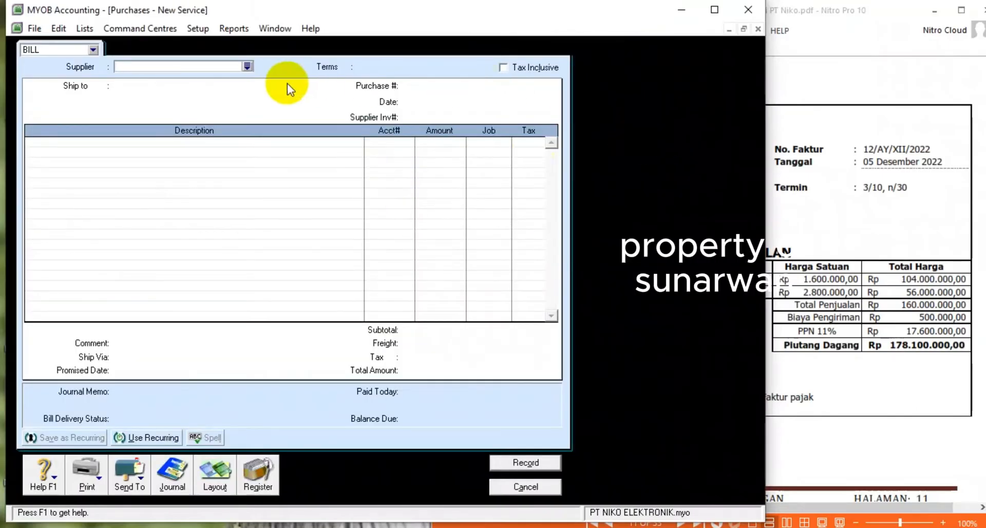
pyautogui.click(250, 66)
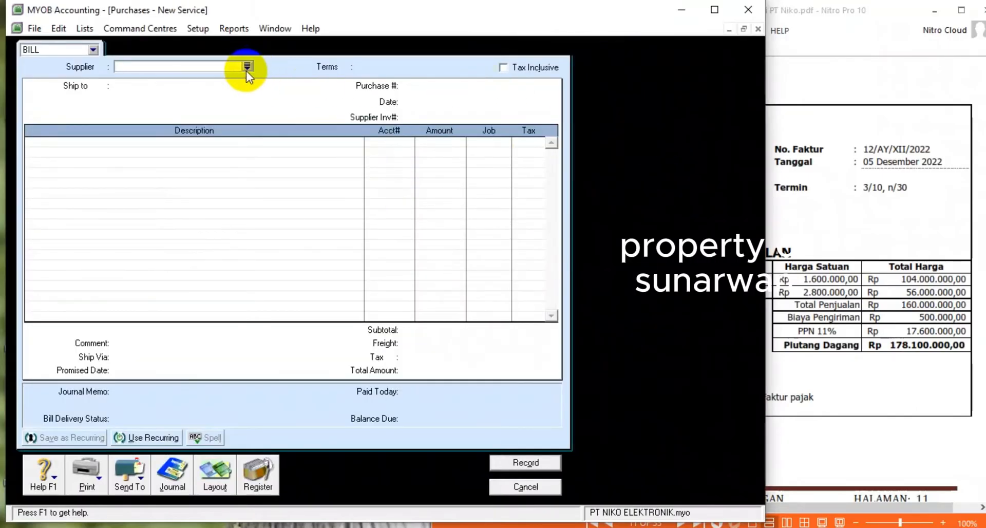
pyautogui.doubleClick(244, 190)
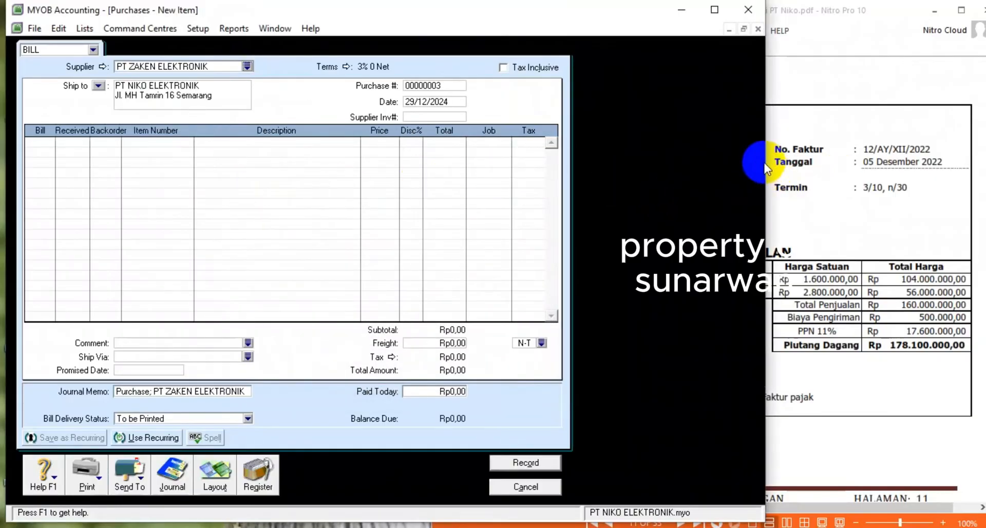
# - Narrow and slightly lengthen the accounting window, and bring the PT ZAKEN ELEKTRONIK invoice PDF into view
pyautogui.moveTo(723, 161); pyautogui.dragTo(635, 205)
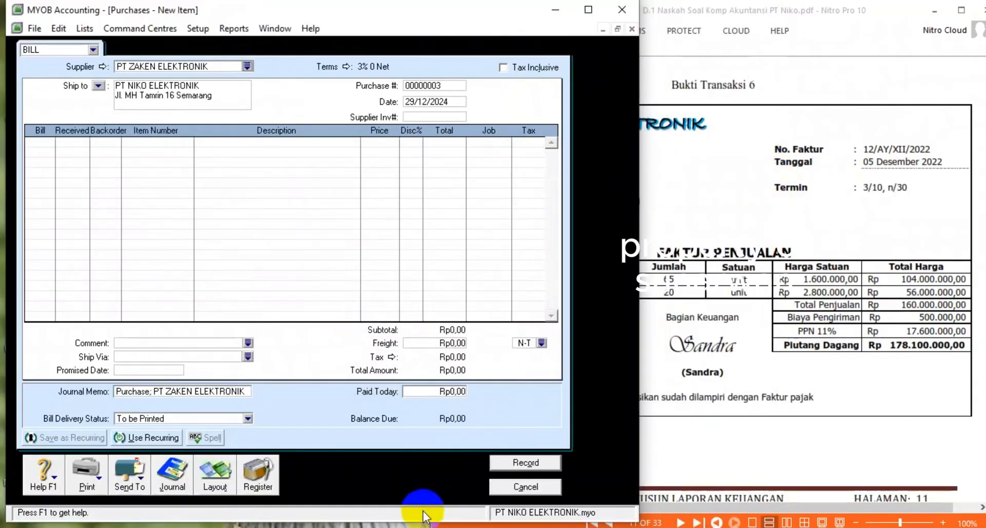
pyautogui.moveTo(426, 521); pyautogui.dragTo(426, 527)
pyautogui.click(798, 262)
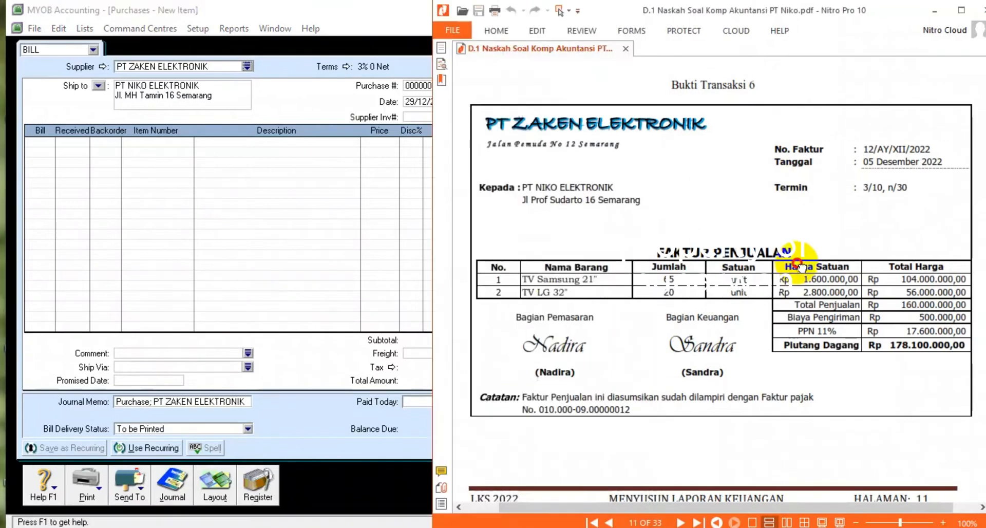
# - Enter the first bill line as 65 units of TV SAMSUNG 21" at Rp1.600.000 each
pyautogui.click(42, 143)
pyautogui.write('65')
pyautogui.press('Tab')
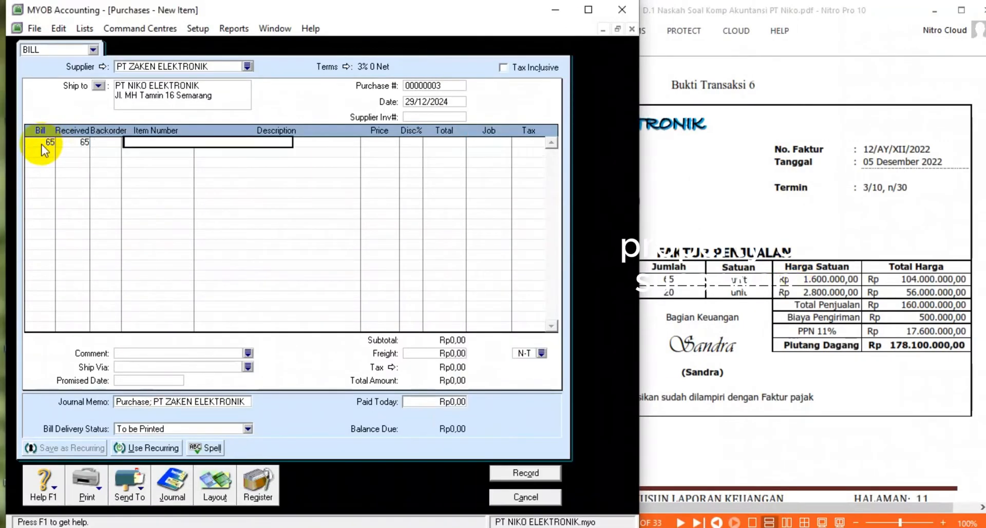
pyautogui.press('Tab')
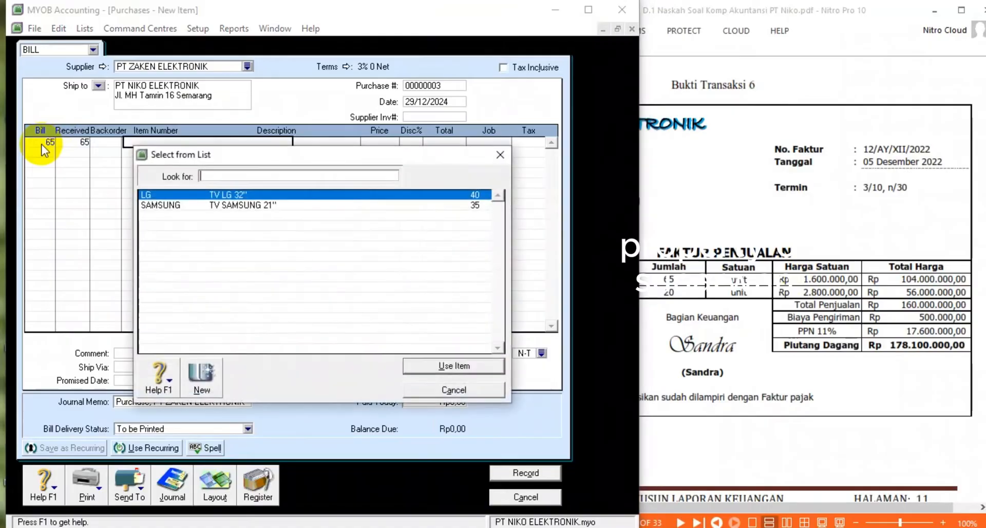
pyautogui.doubleClick(261, 205)
pyautogui.press('Tab')
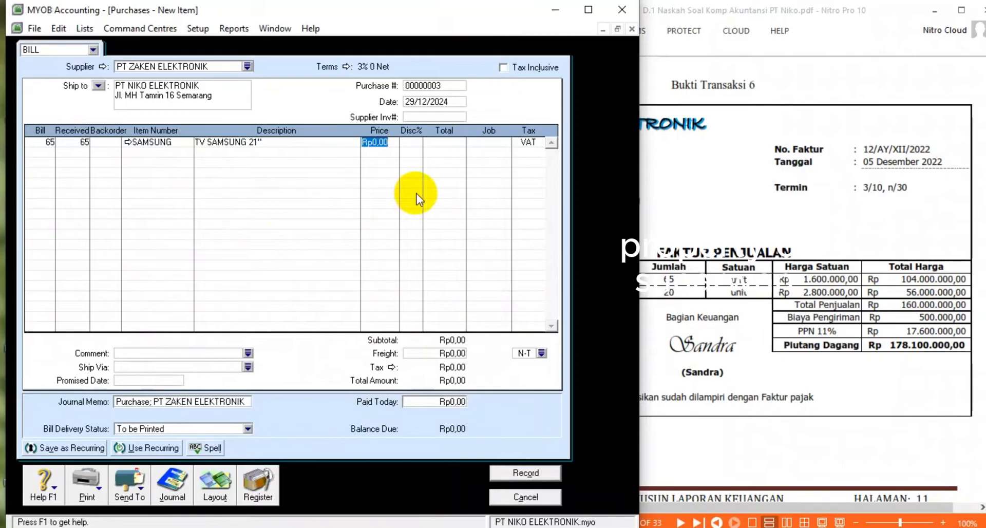
pyautogui.write('1600000')
pyautogui.press('Tab')
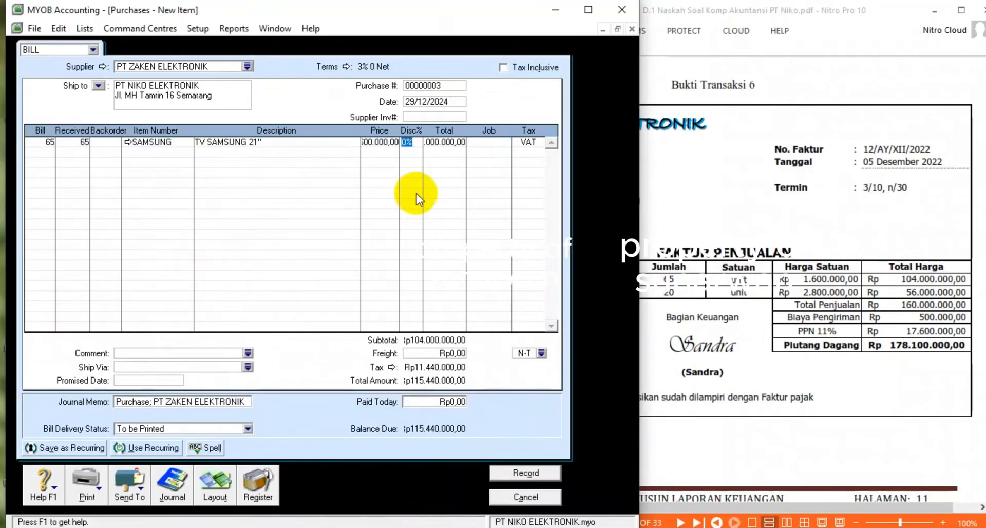
pyautogui.press('Tab')
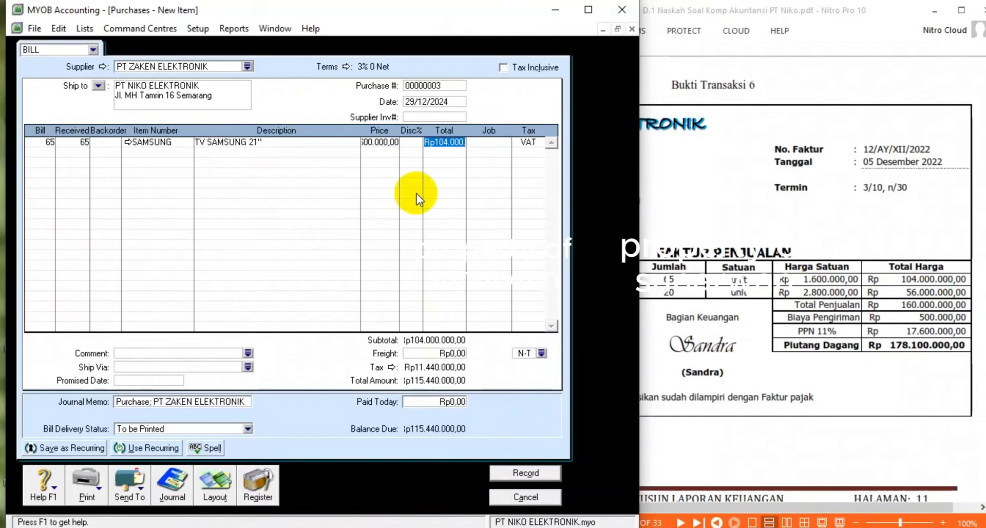
# - Add a second bill line for 20 units of TV LG 32" at Rp2.800.000 each
pyautogui.click(39, 150)
pyautogui.write('20')
pyautogui.press('Tab')
pyautogui.press('Tab')
pyautogui.press('Tab')
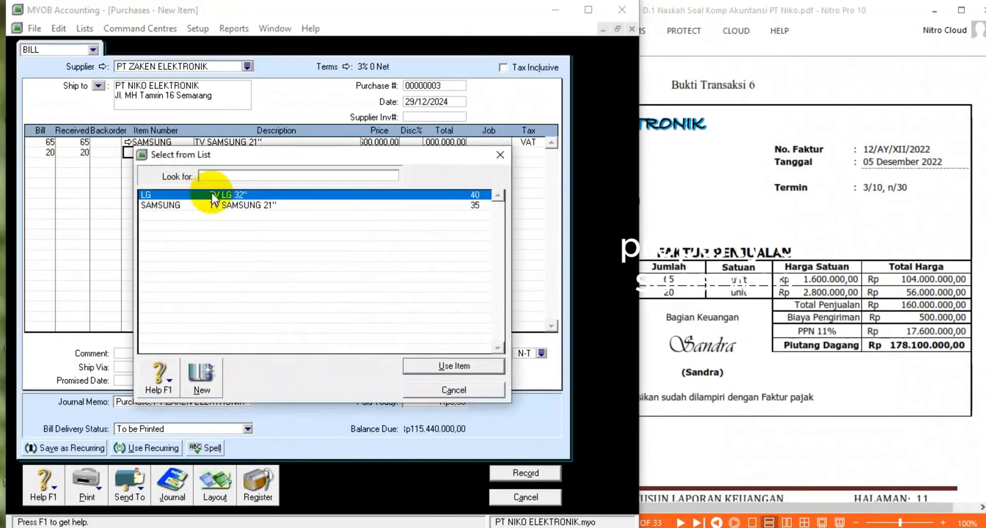
pyautogui.doubleClick(229, 193)
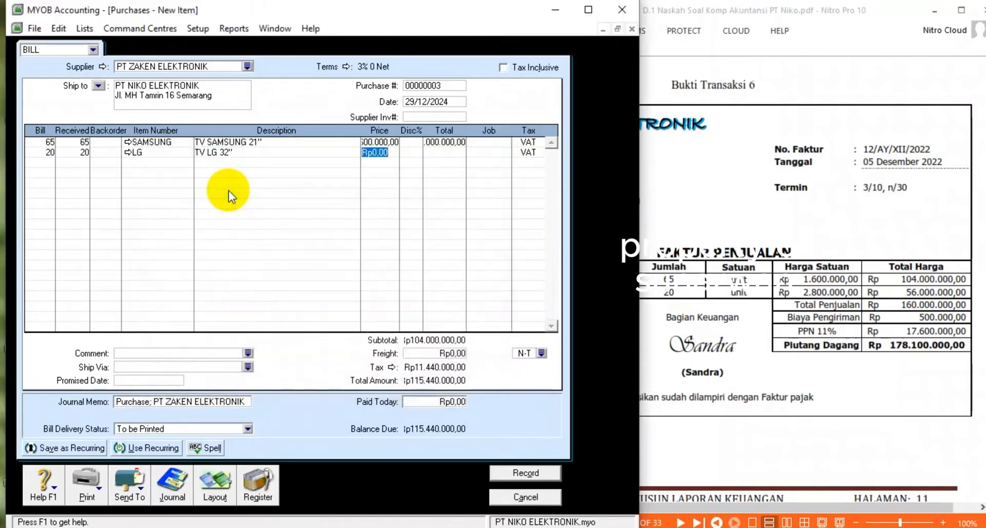
pyautogui.write('28')
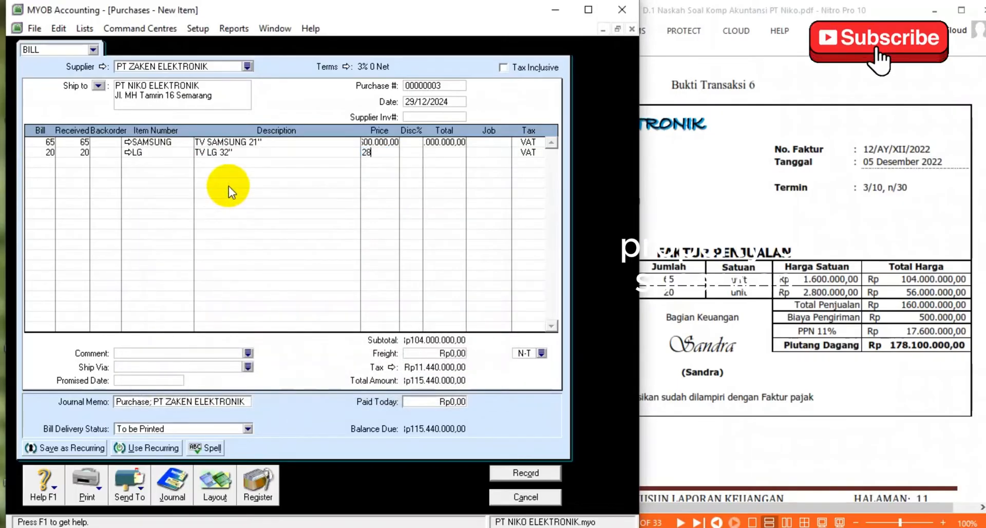
pyautogui.write('000000')
pyautogui.press('Tab')
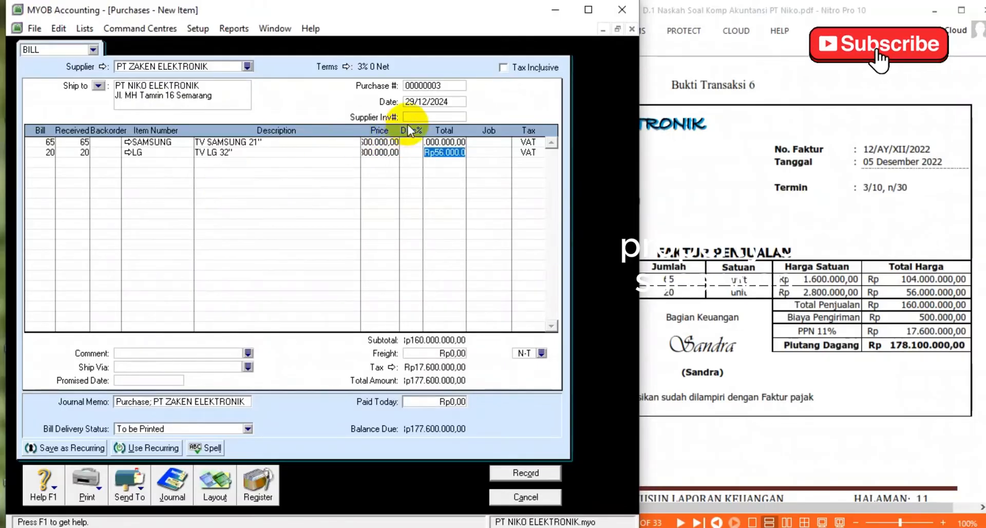
# - Set the bill's purchase number to 12/AY
pyautogui.click(432, 87)
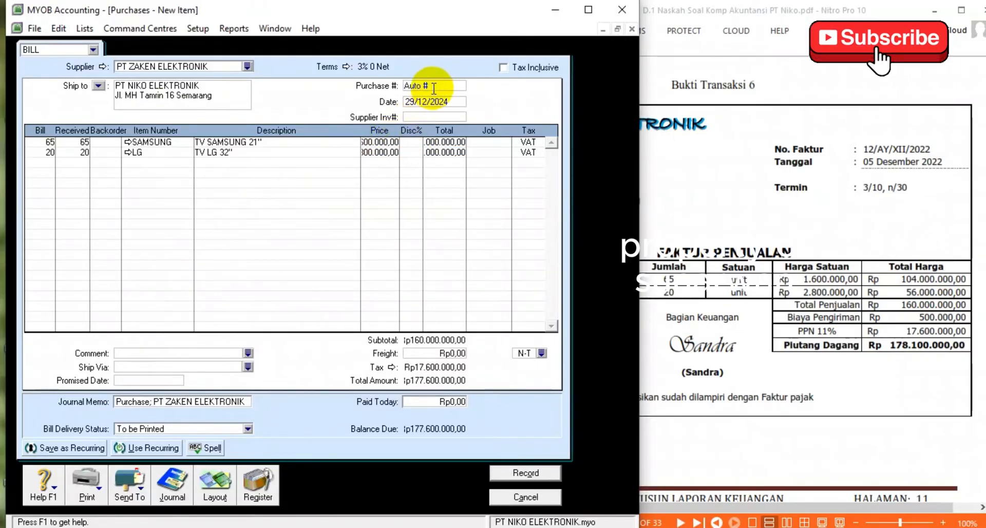
pyautogui.write('12')
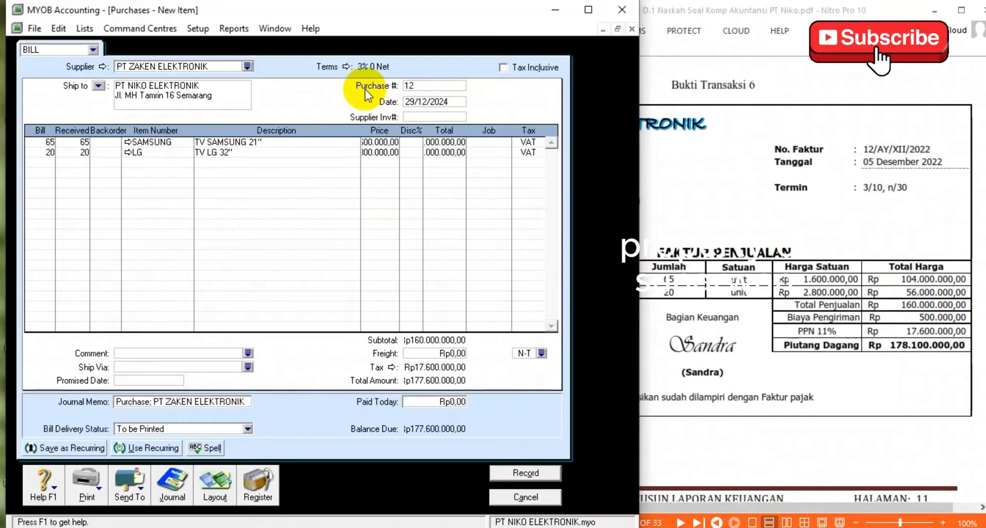
pyautogui.write('/ay')
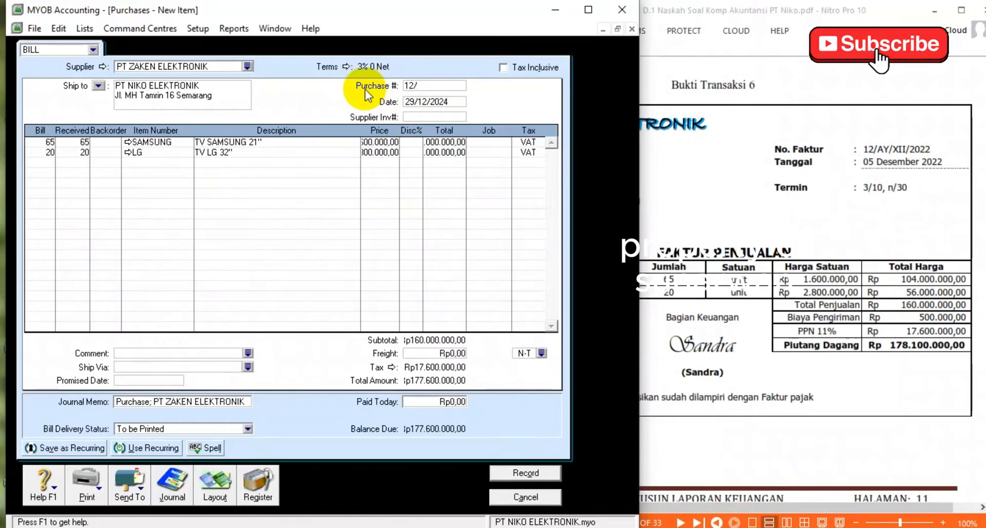
pyautogui.press('BackSpace')
pyautogui.press('BackSpace')
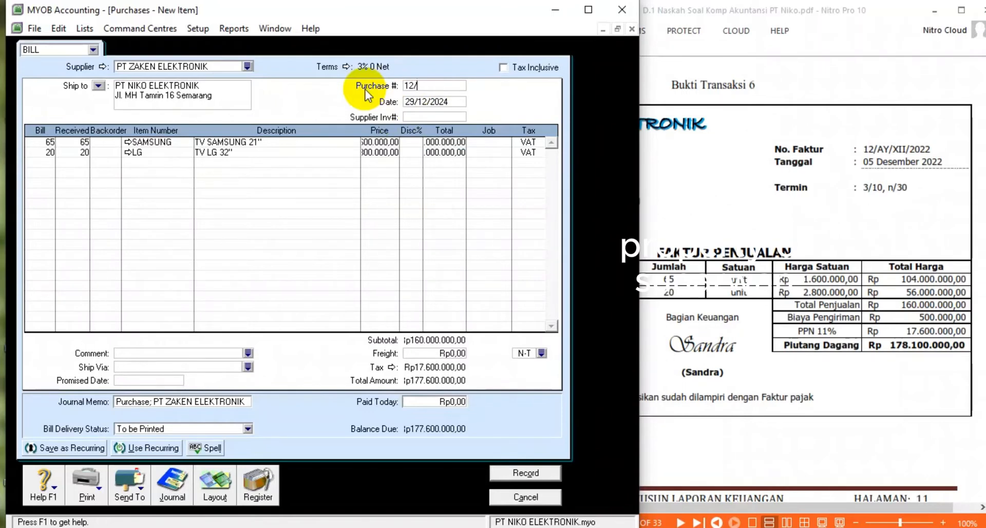
pyautogui.write('AY')
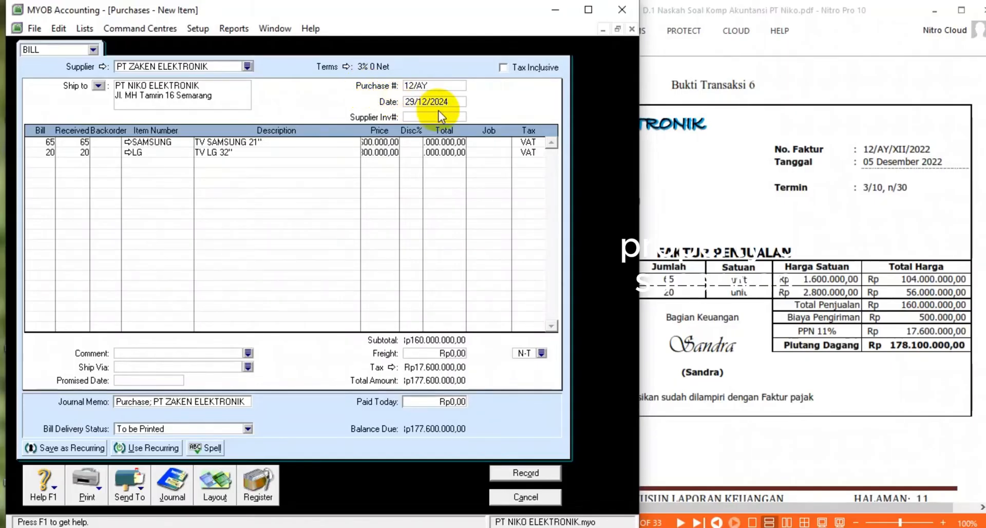
pyautogui.write('/')
pyautogui.write('XI')
pyautogui.press('BackSpace')
pyautogui.press('BackSpace')
pyautogui.press('BackSpace')
# - Set the purchase bill's date to 05/12/2022
pyautogui.click(435, 102)
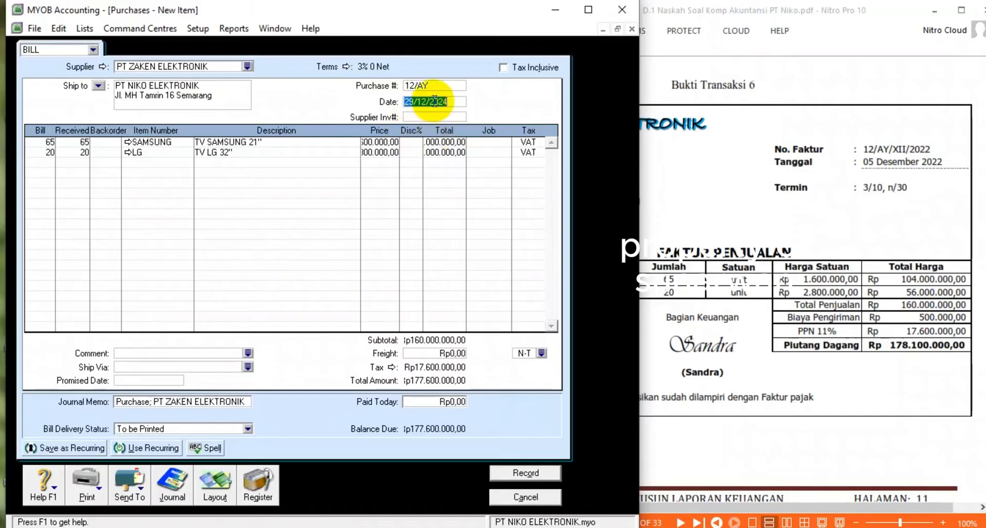
pyautogui.write('05')
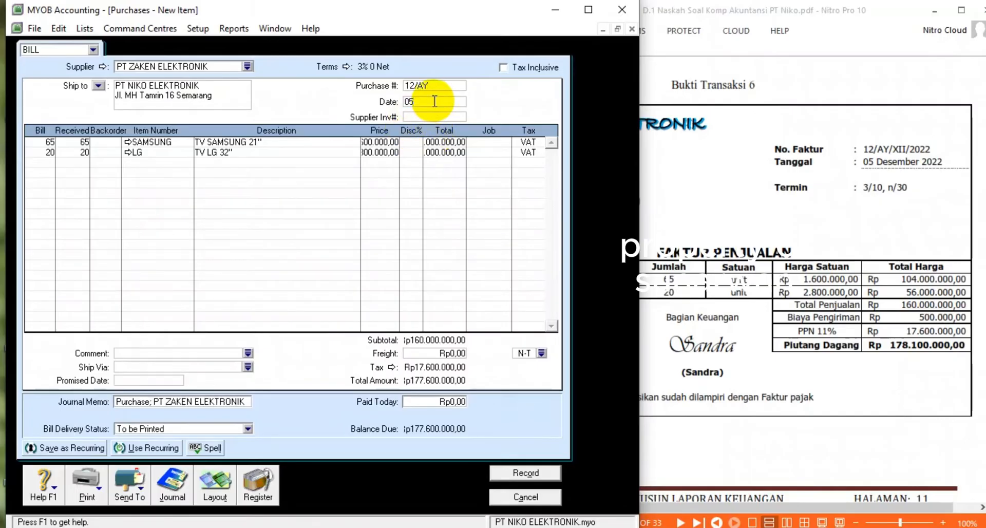
pyautogui.write('/12/22')
pyautogui.write('22')
# - Check the invoice's shipping cost in the PDF and enter Rp500.000 as the bill's freight
pyautogui.click(718, 185)
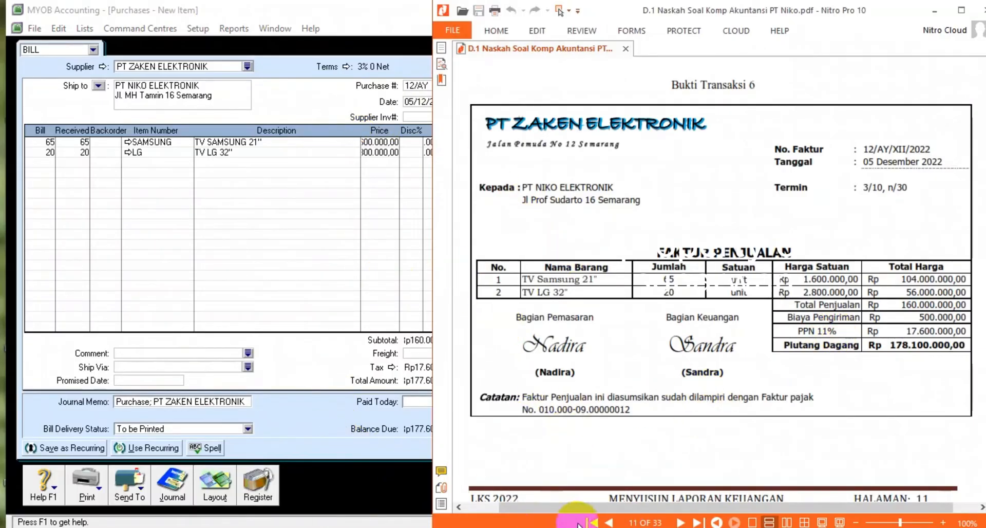
pyautogui.click(411, 527)
pyautogui.click(434, 354)
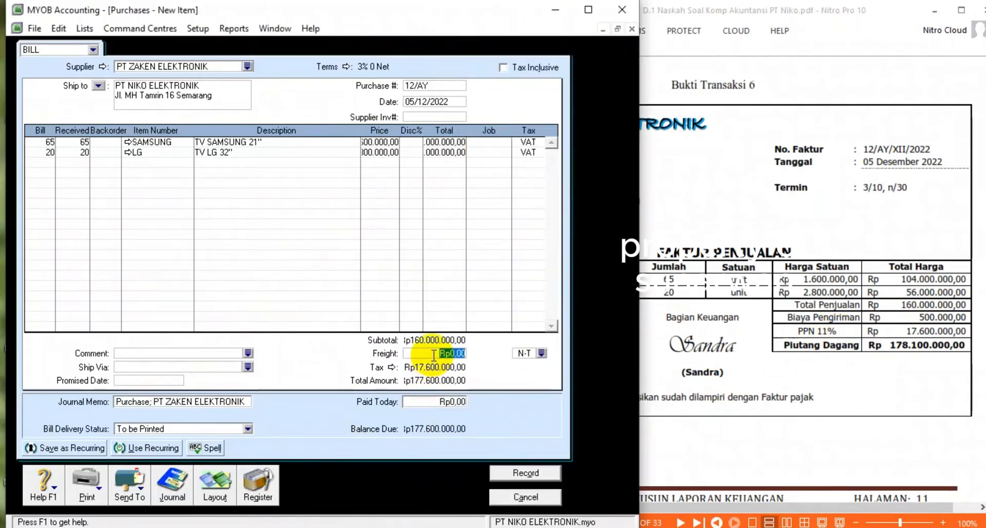
pyautogui.write('500000')
pyautogui.press('Tab')
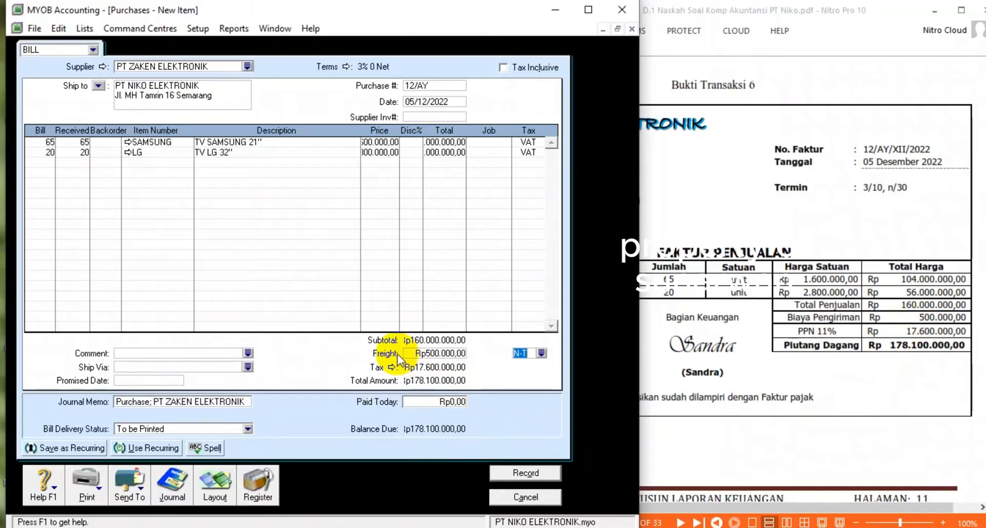
# - Review the journal recap of the purchase bill and try to record the bill
pyautogui.hotkey('ctrl', 'r')
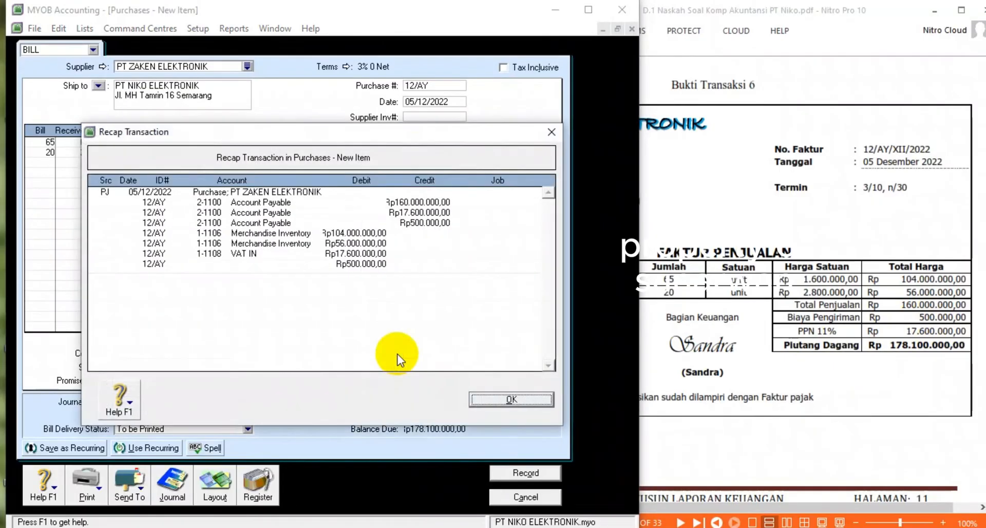
pyautogui.click(496, 398)
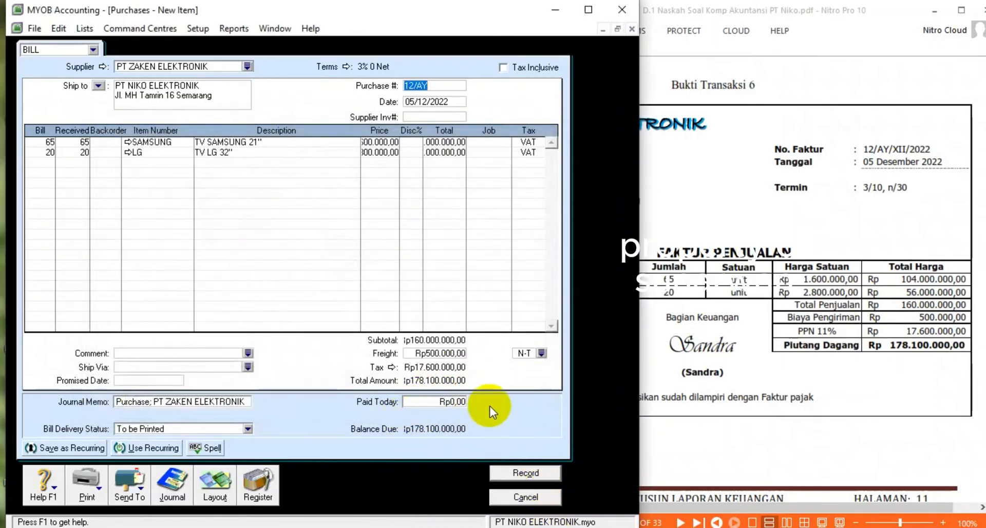
pyautogui.click(523, 473)
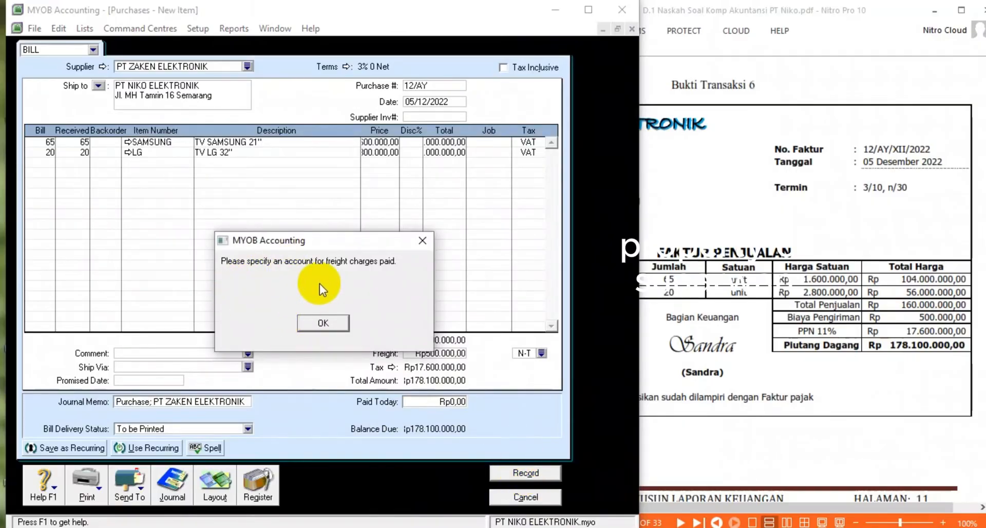
# - Enable paying freight on purchases in the linked accounts and assign Freight Paid as its cost of sales account
pyautogui.click(324, 324)
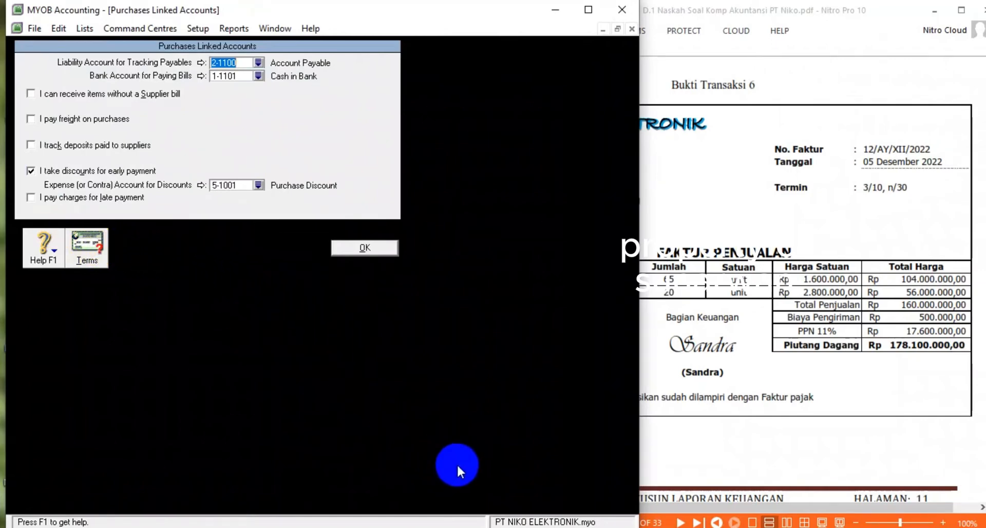
pyautogui.click(30, 120)
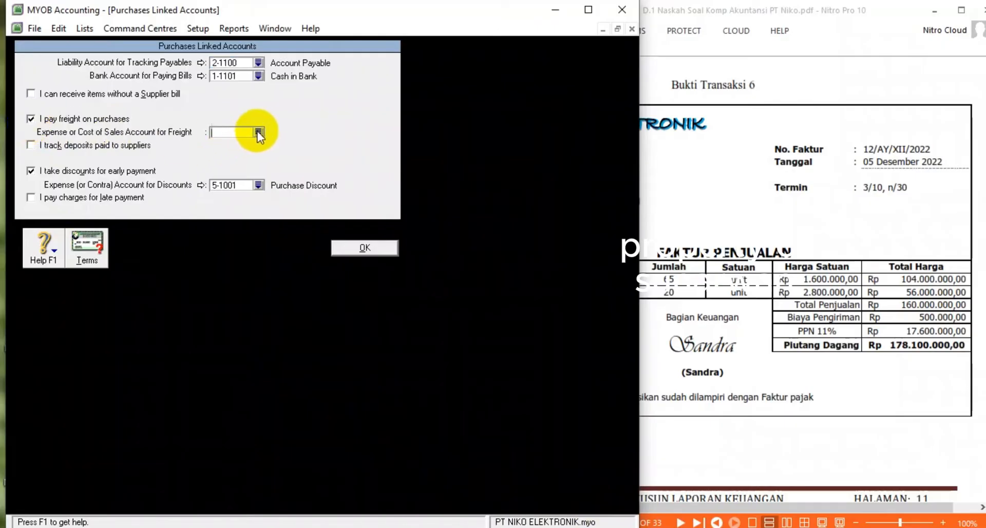
pyautogui.click(258, 133)
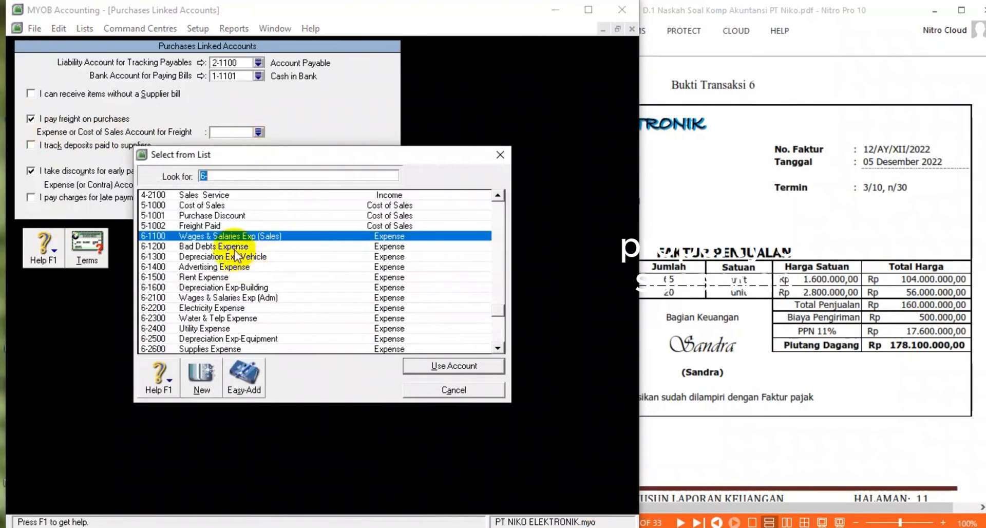
pyautogui.doubleClick(224, 226)
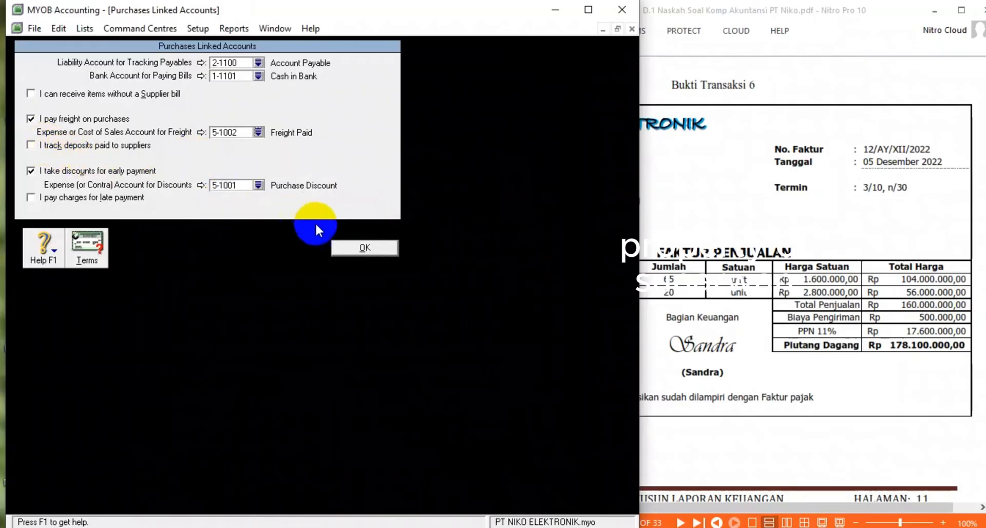
pyautogui.click(371, 249)
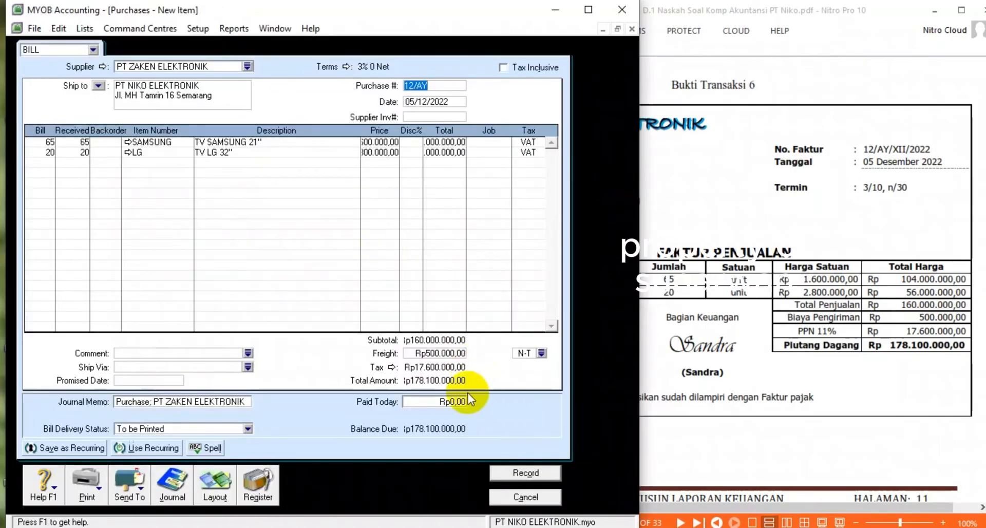
# - Review the journal recap of the 12/AY purchase bill and record the bill
pyautogui.hotkey('ctrl', 'r')
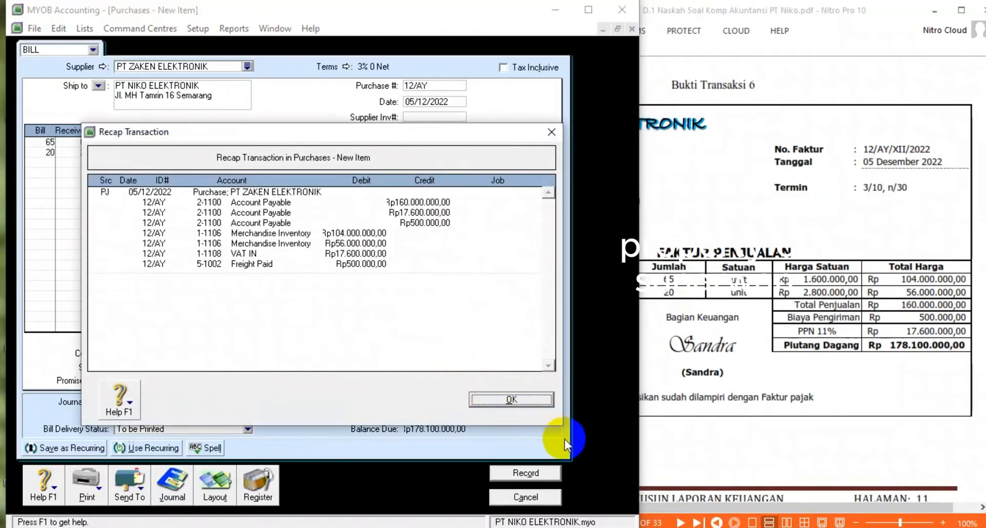
pyautogui.click(522, 401)
pyautogui.click(523, 470)
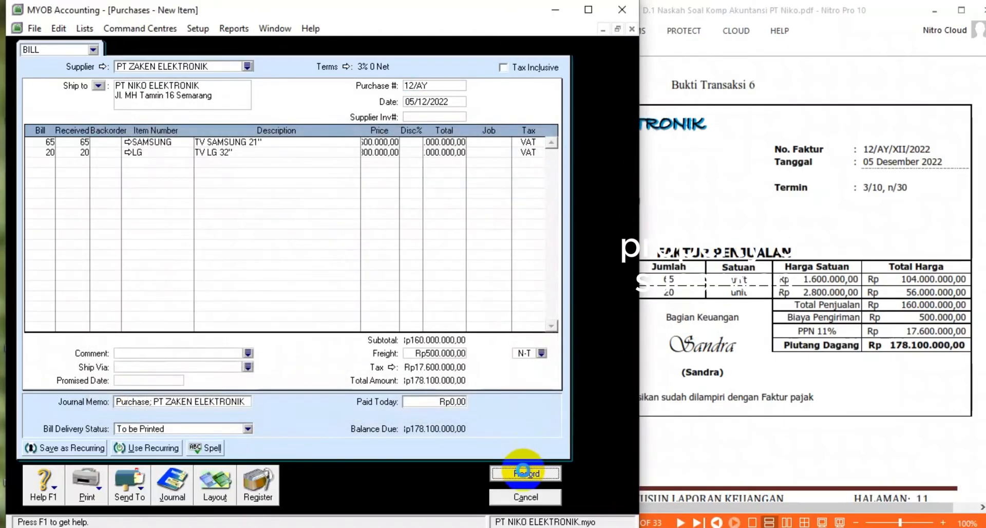
# - Consult Bukti Transaksi 7 in the PDF and start a new purchase bill for supplier PT ZAKEN ELEKTRONIK
pyautogui.click(770, 247)
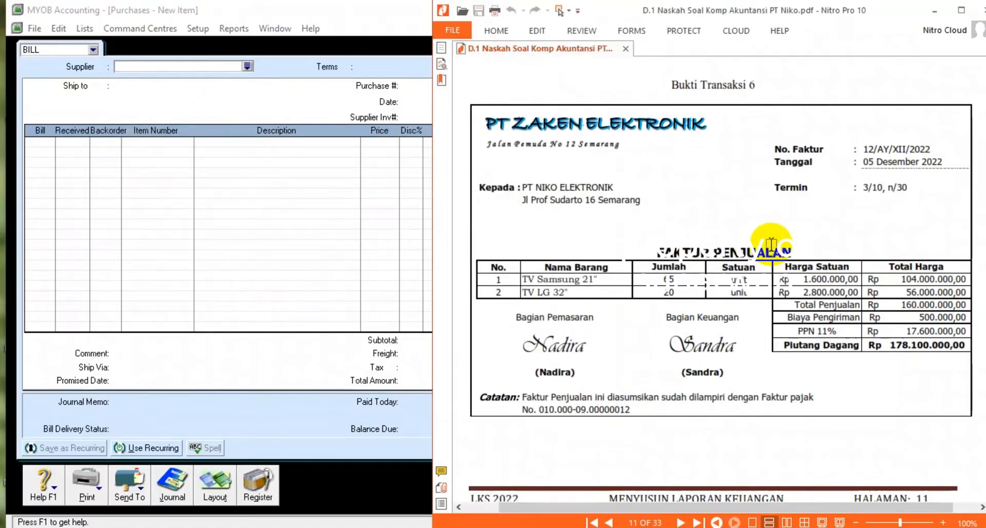
pyautogui.scroll(-3, 775, 249)
pyautogui.scroll(-5, 776, 249)
pyautogui.scroll(-5, 776, 249)
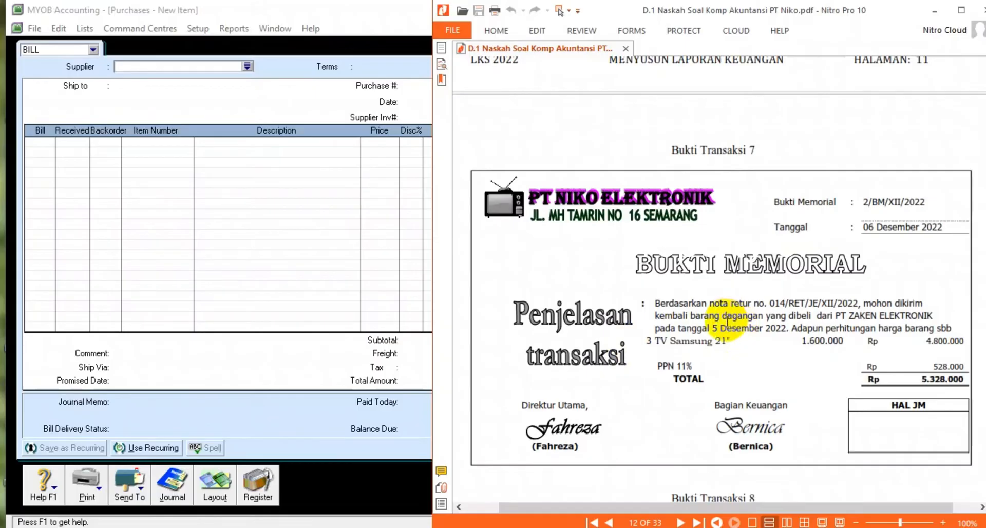
pyautogui.click(348, 469)
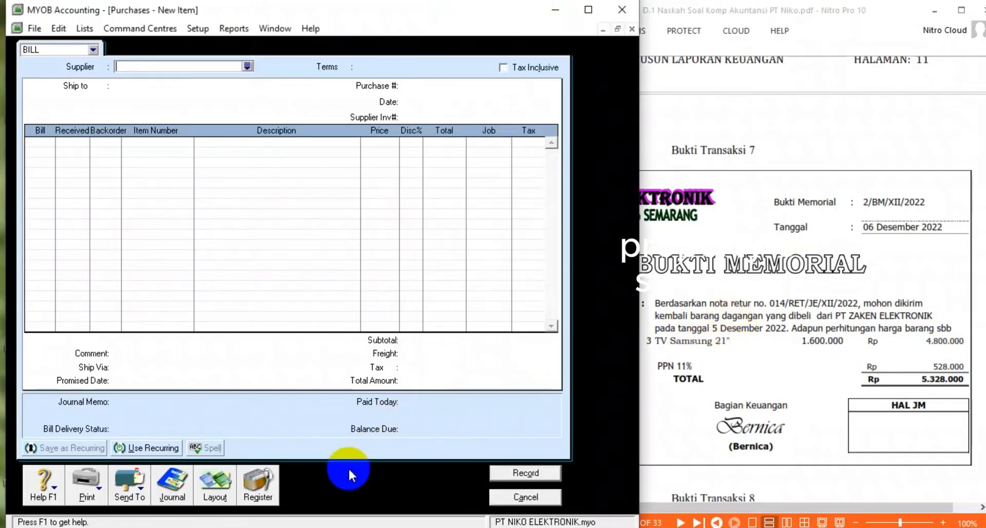
pyautogui.click(505, 502)
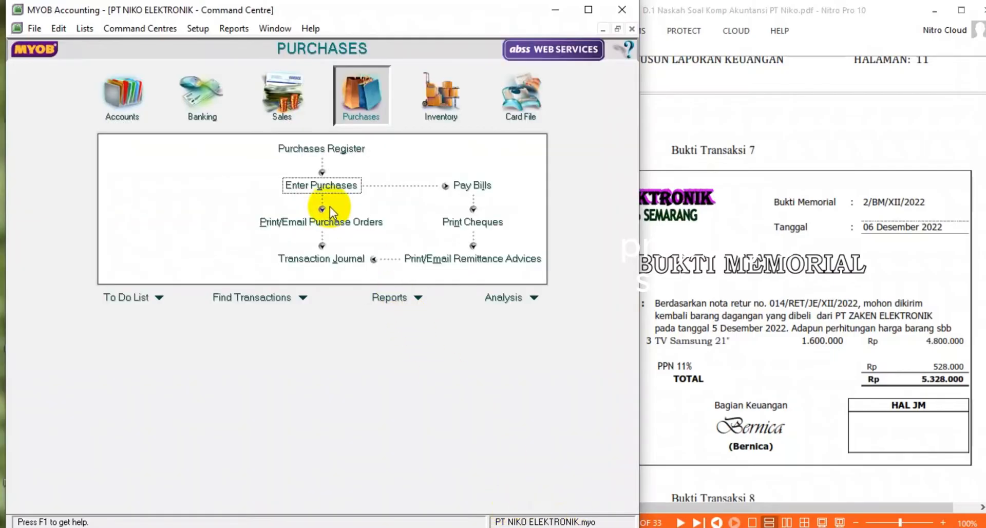
pyautogui.click(326, 186)
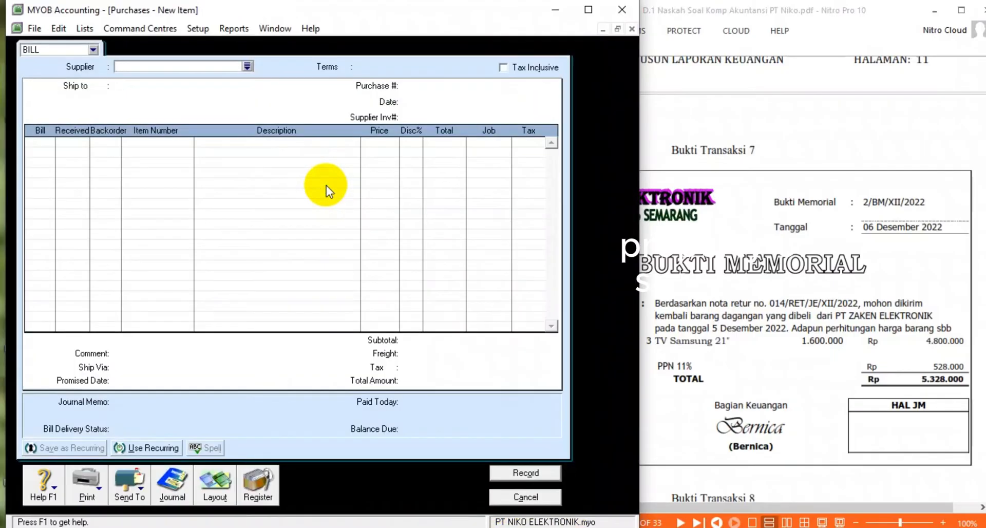
pyautogui.click(248, 66)
pyautogui.doubleClick(239, 194)
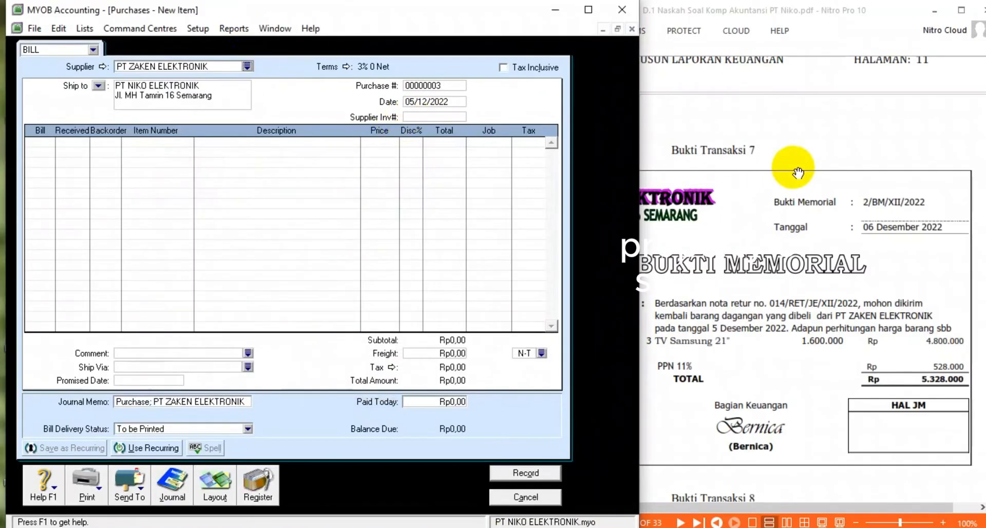
# - Set the return bill's purchase number to 2/BM and its date to 06/12/2022
pyautogui.click(424, 88)
pyautogui.write('2')
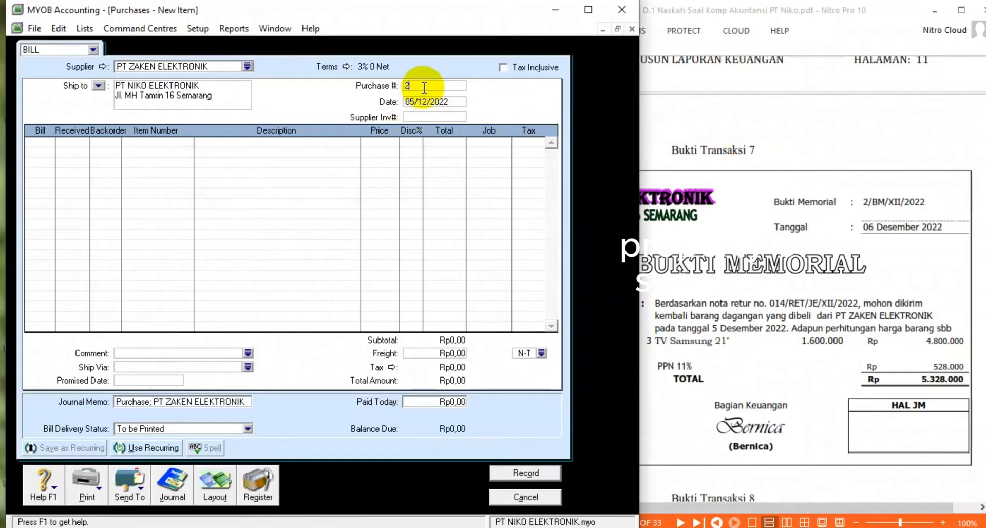
pyautogui.write('/BM')
pyautogui.click(414, 103)
pyautogui.click(414, 103)
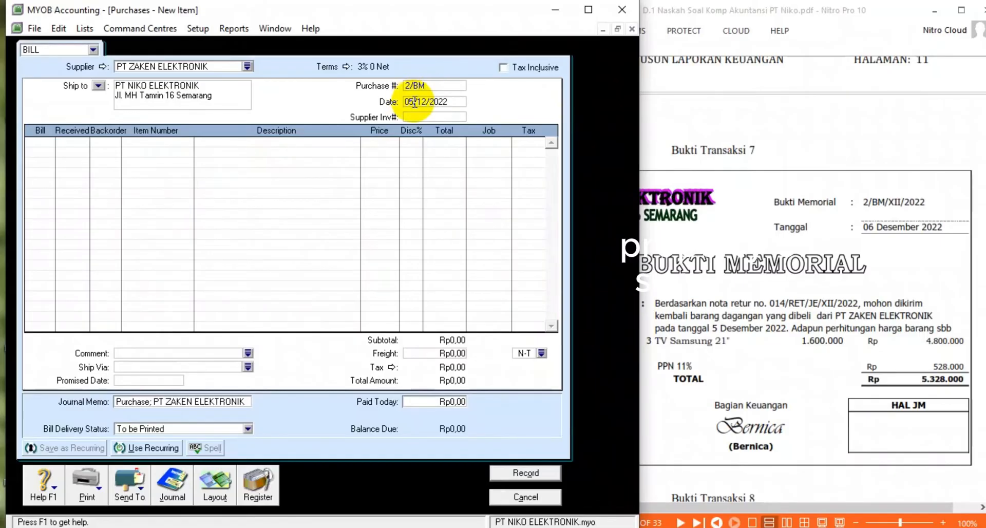
pyautogui.press('BackSpace')
pyautogui.write('6')
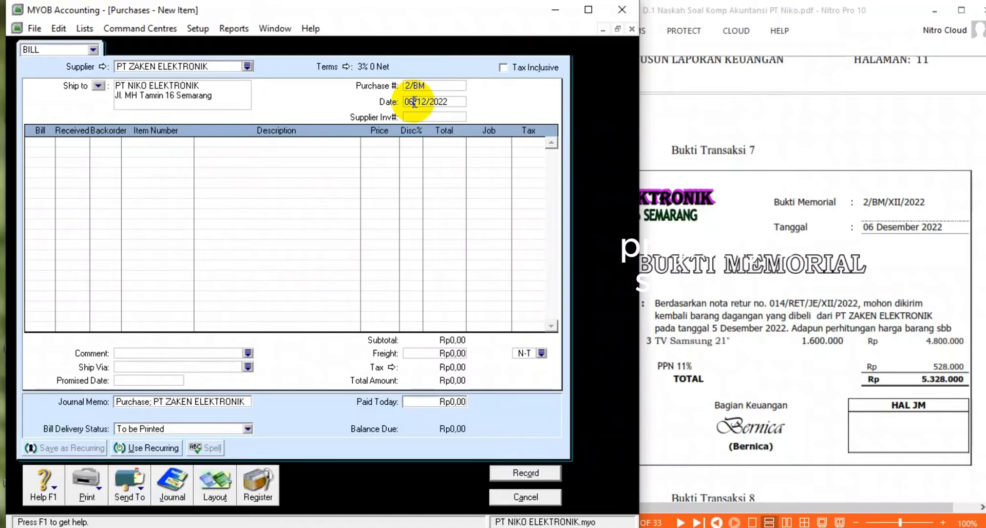
# - Enter a return line of -3 units of item SAMSUNG on the bill and record it
pyautogui.click(40, 142)
pyautogui.write('-1')
pyautogui.press('Tab')
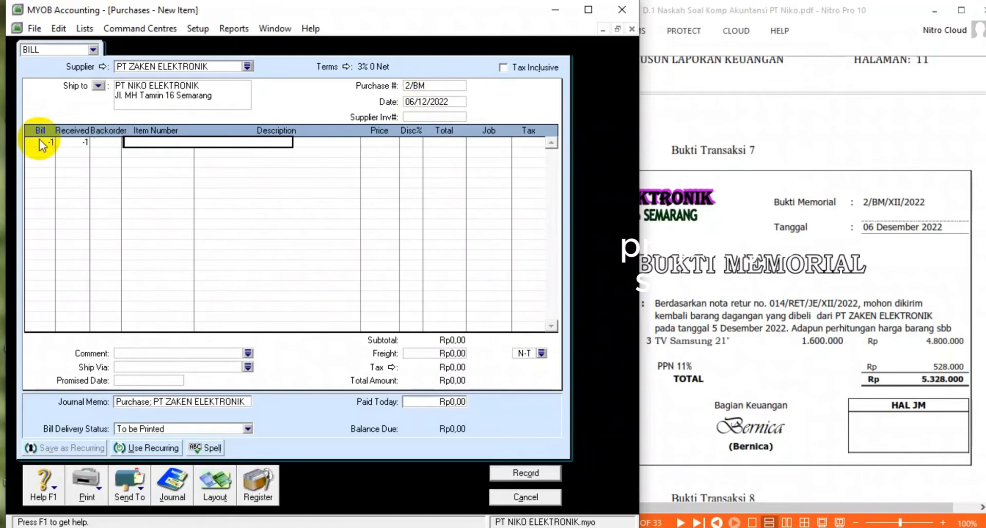
pyautogui.press('Tab')
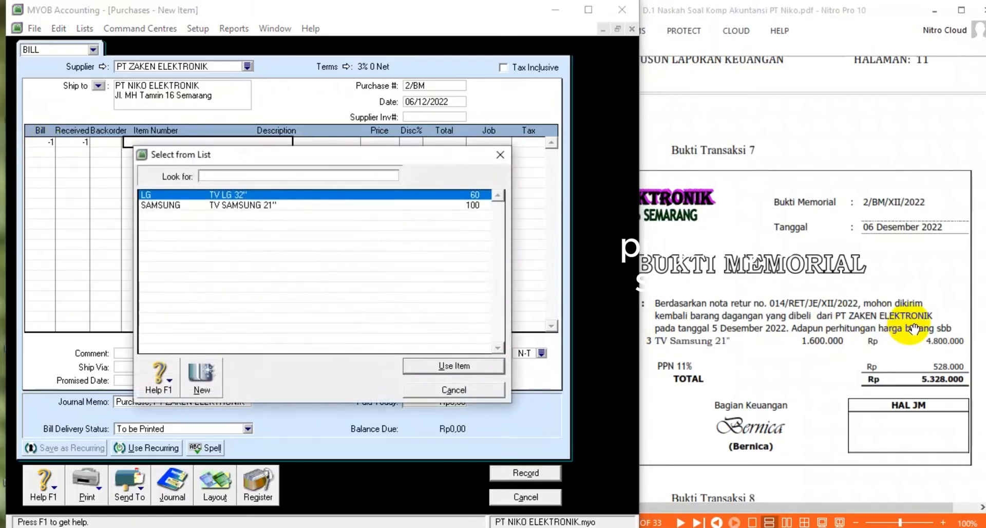
pyautogui.doubleClick(328, 205)
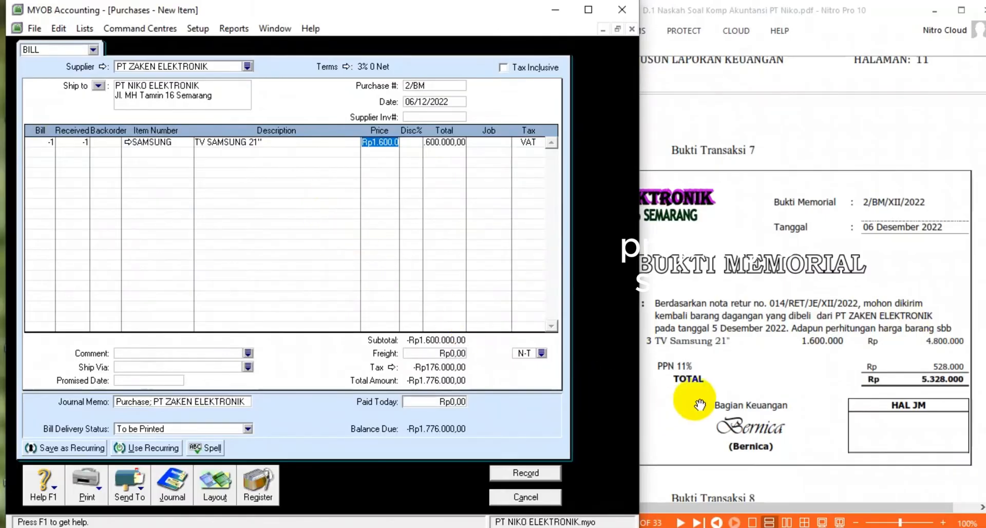
pyautogui.click(591, 527)
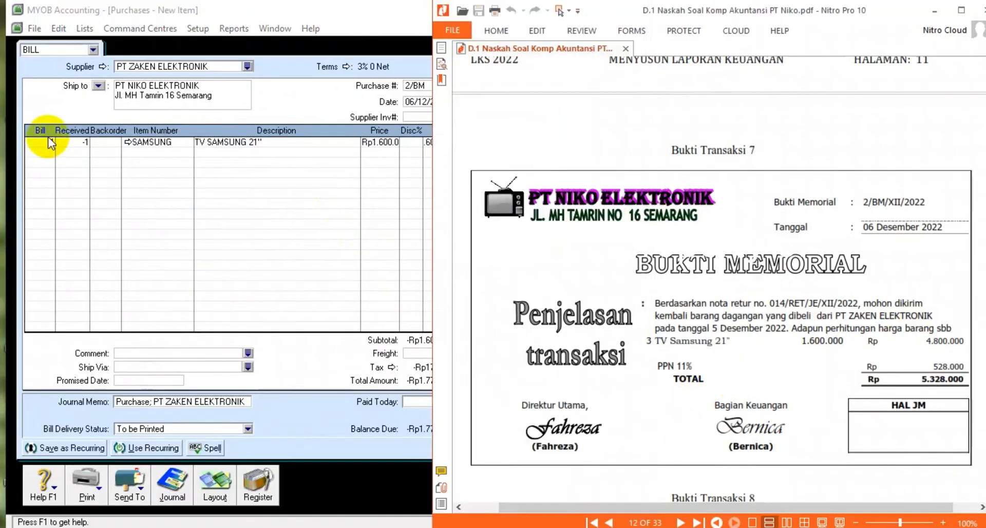
pyautogui.click(45, 144)
pyautogui.write('-3')
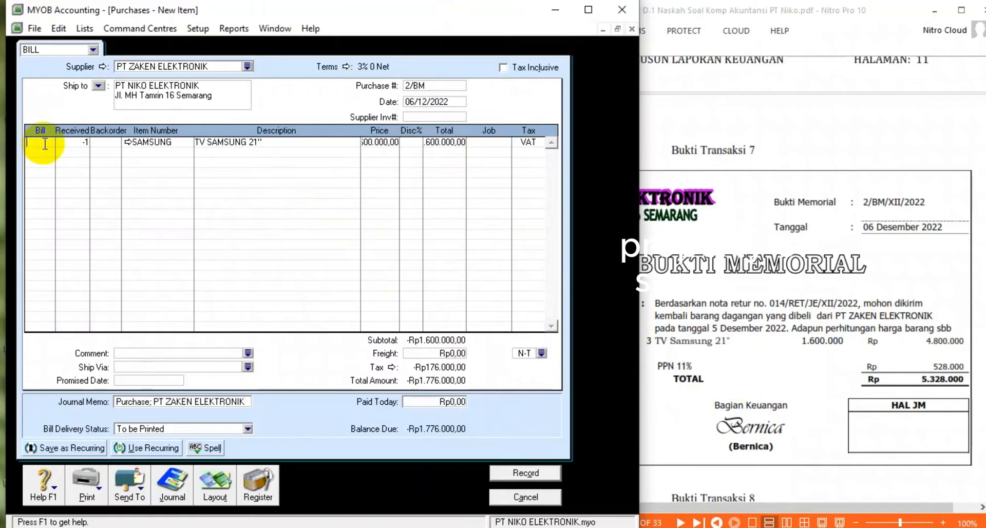
pyautogui.press('Tab')
pyautogui.press('Tab')
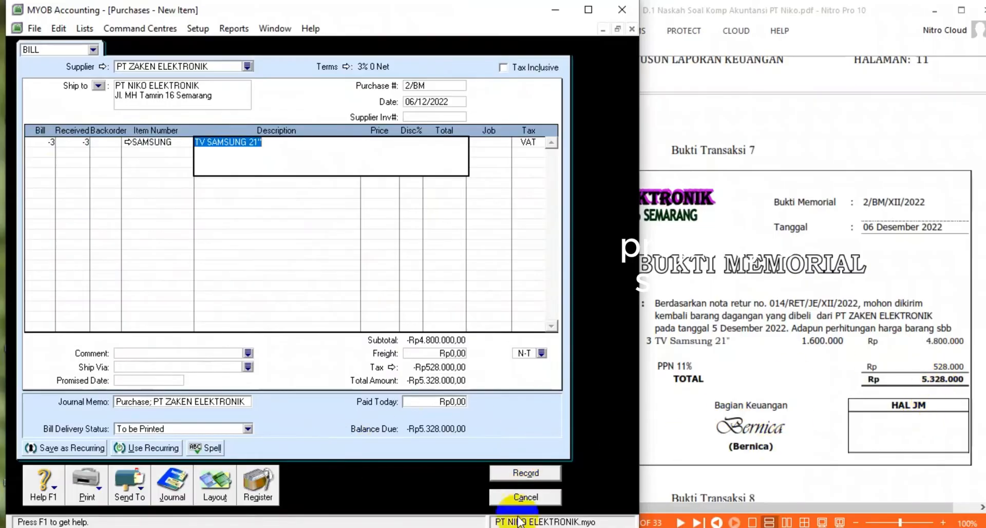
pyautogui.click(521, 473)
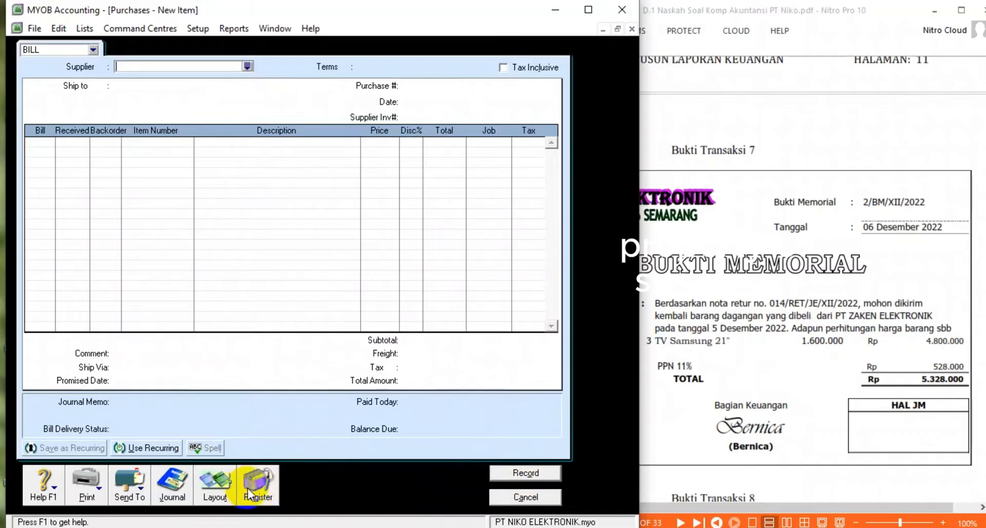
# - List all purchases from 01/12/2022 in the purchases register and inspect the 2/BM return entry
pyautogui.click(249, 489)
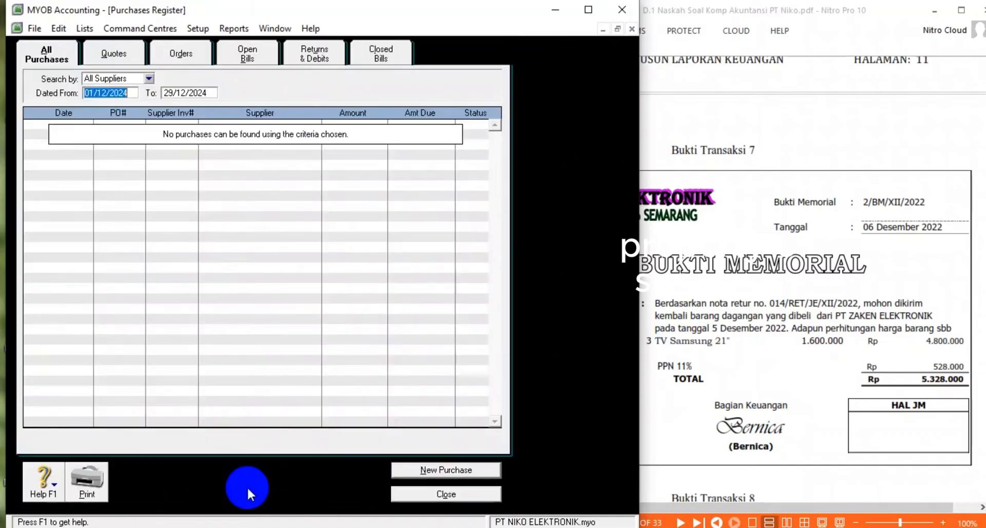
pyautogui.click(129, 93)
pyautogui.press('BackSpace')
pyautogui.write('2')
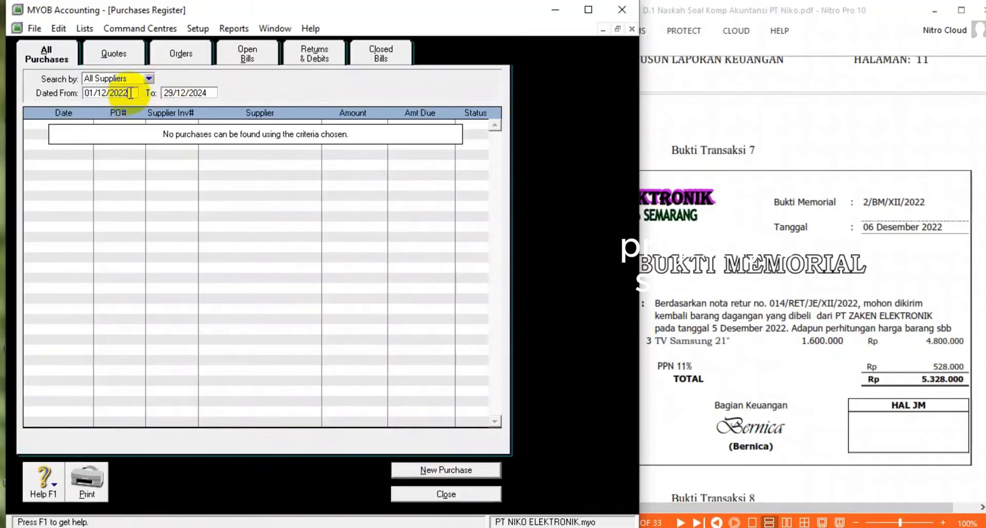
pyautogui.press('Tab')
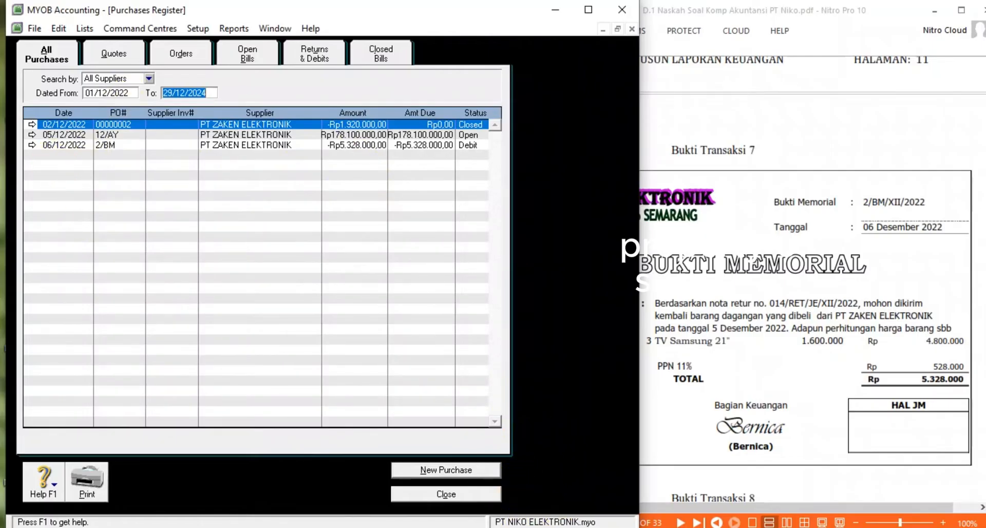
pyautogui.doubleClick(154, 145)
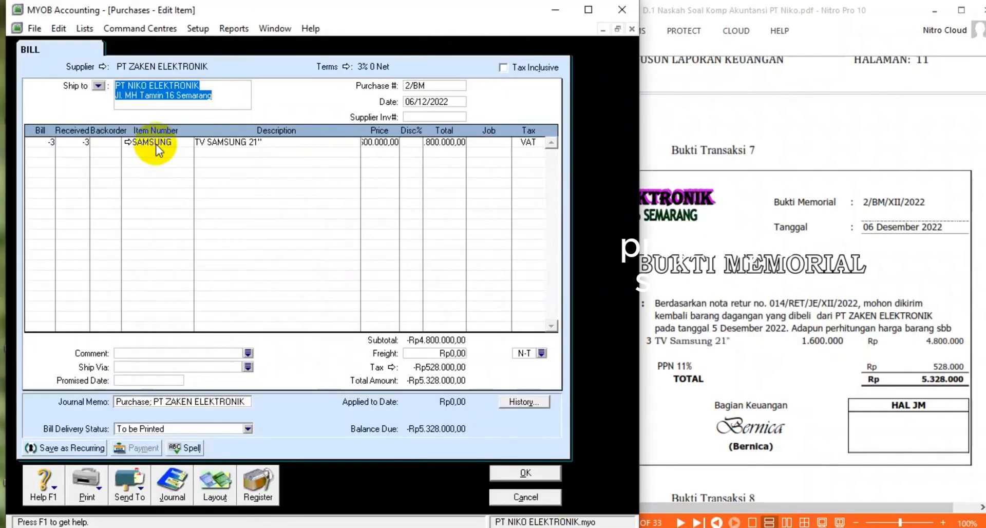
pyautogui.click(519, 498)
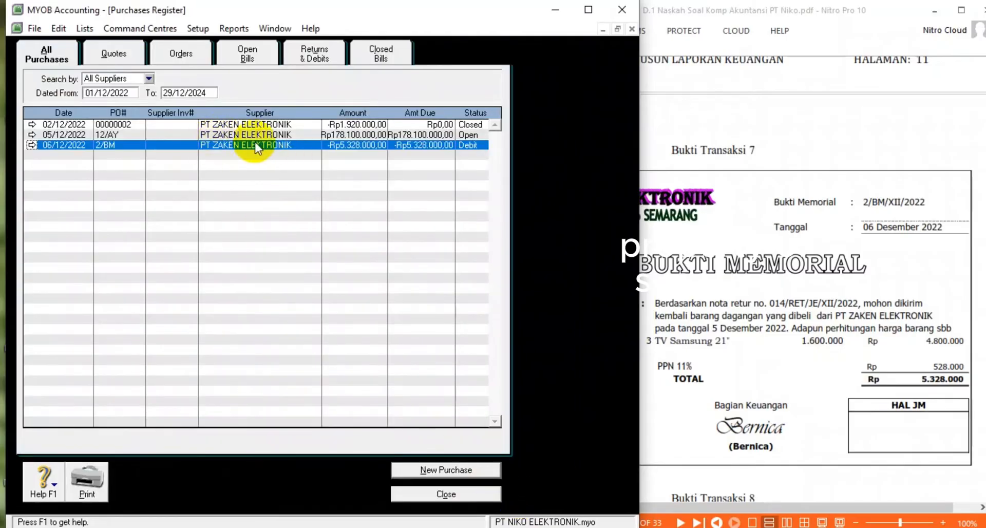
# - Start applying the 2/BM debit from the returns and debits list to a purchase, with ID 2/BM and date 06/12/2022
pyautogui.click(308, 54)
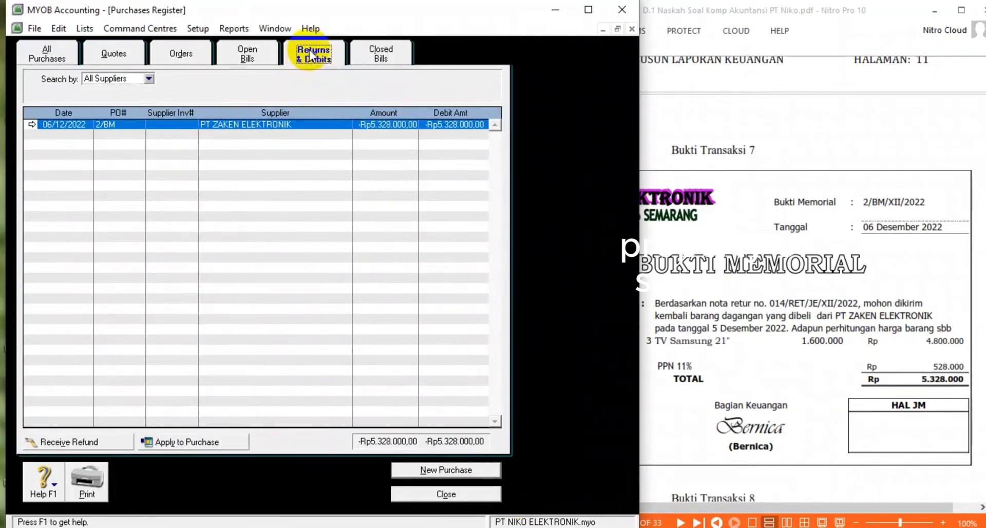
pyautogui.click(188, 442)
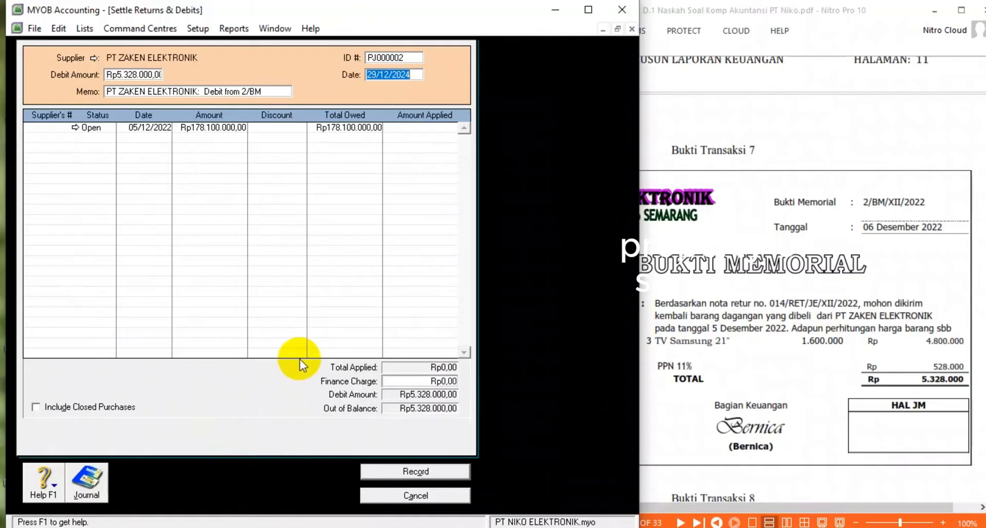
pyautogui.click(391, 58)
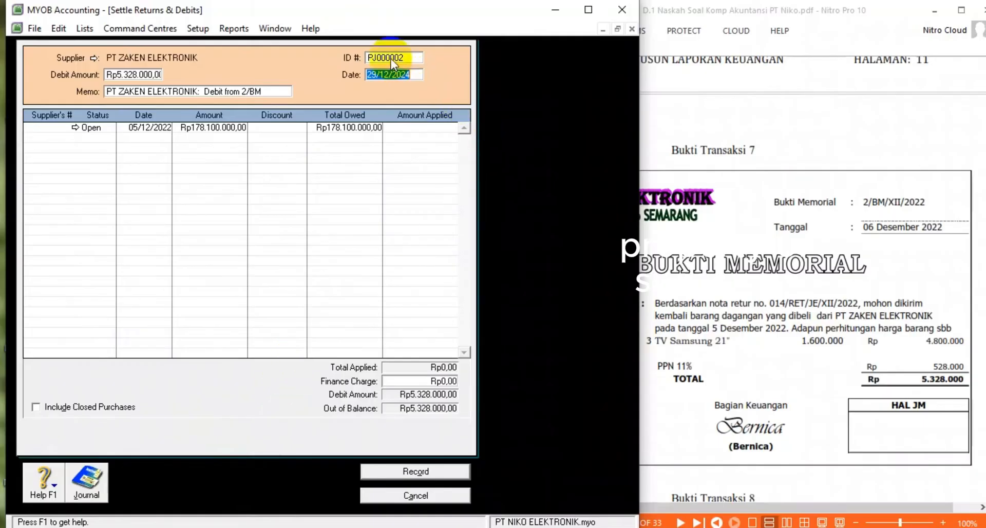
pyautogui.write('2/bm')
pyautogui.press('BackSpace')
pyautogui.press('BackSpace')
pyautogui.write('BM')
# - Apply Rp5.328.000 of the debit to the open 05/12/2022 bill, record the settlement and close the purchases register
pyautogui.click(431, 128)
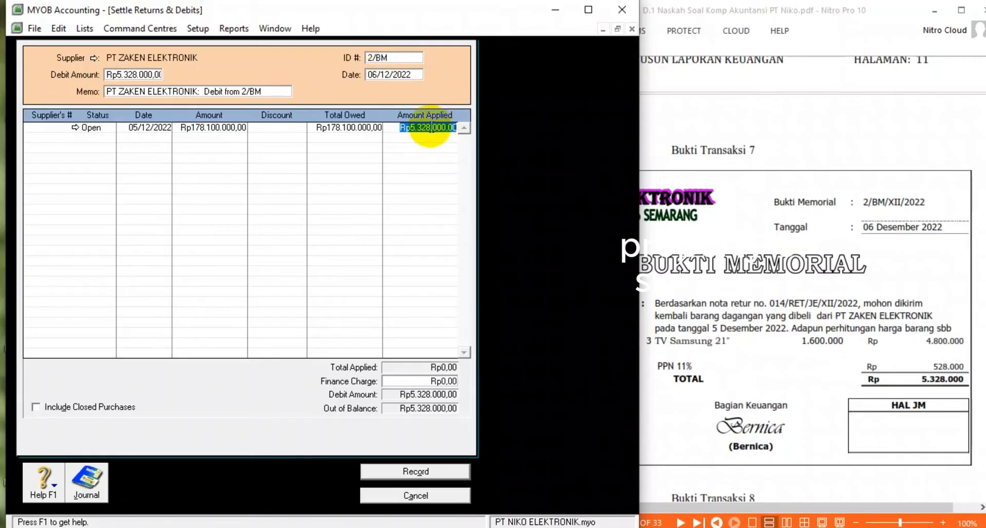
pyautogui.press('Tab')
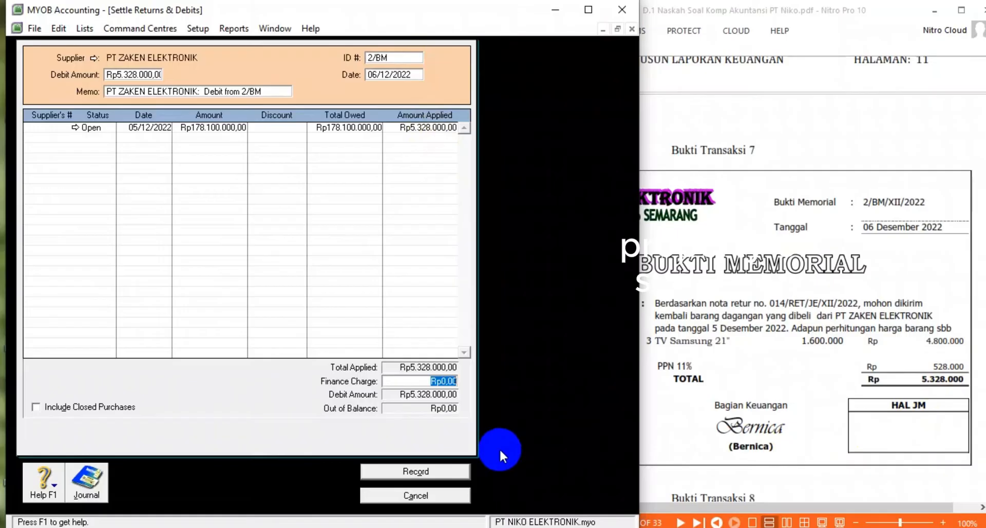
pyautogui.click(414, 472)
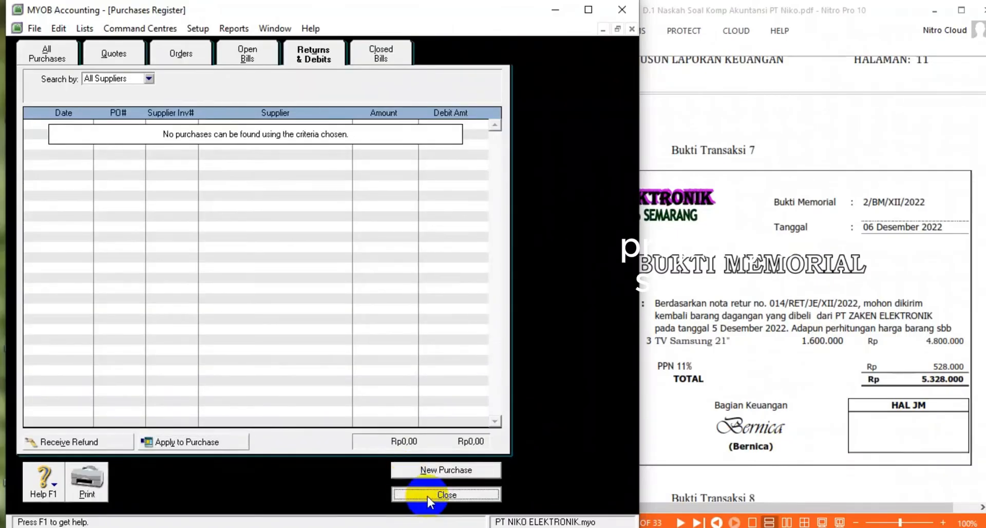
pyautogui.click(427, 496)
# - Find Bukti Transaksi 8 in the PDF and examine its tax payment details
pyautogui.click(851, 298)
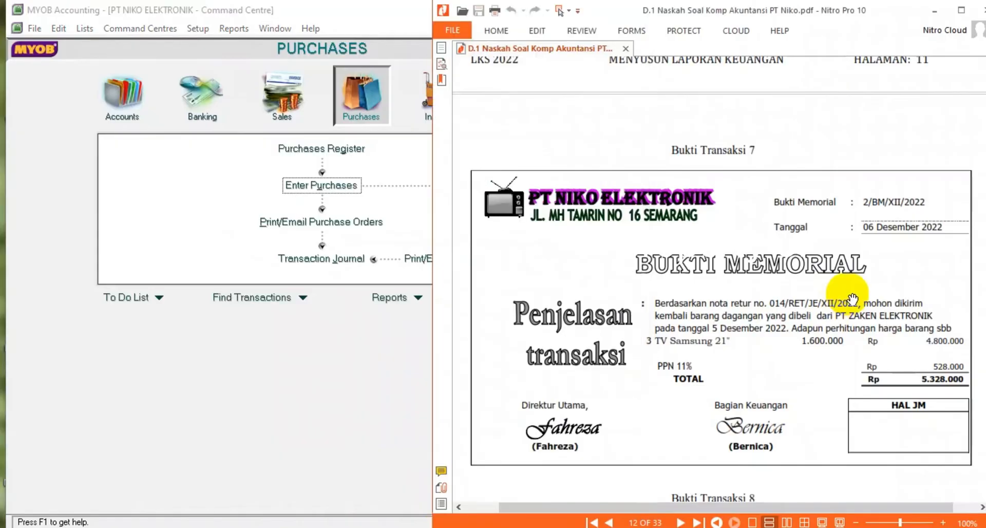
pyautogui.scroll(-8, 764, 234)
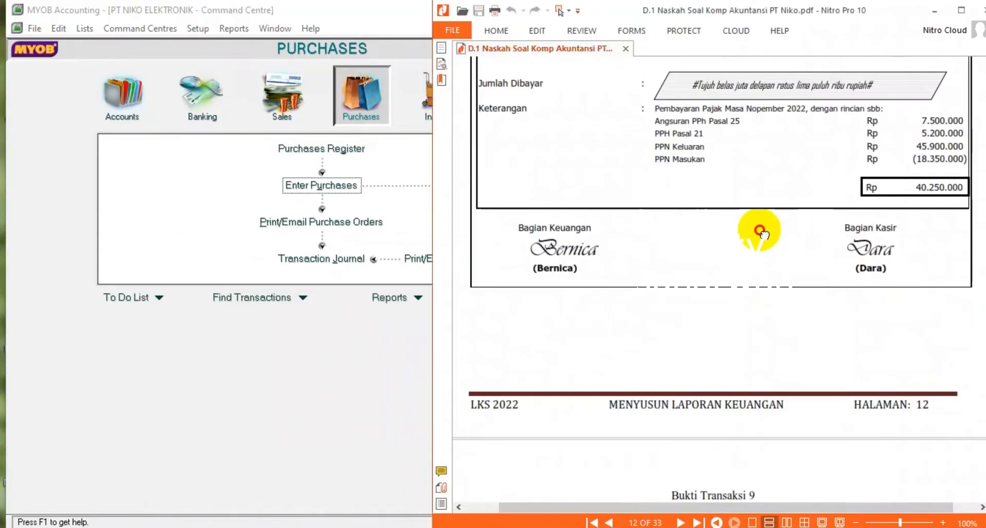
pyautogui.scroll(-5, 764, 234)
pyautogui.scroll(-3, 764, 234)
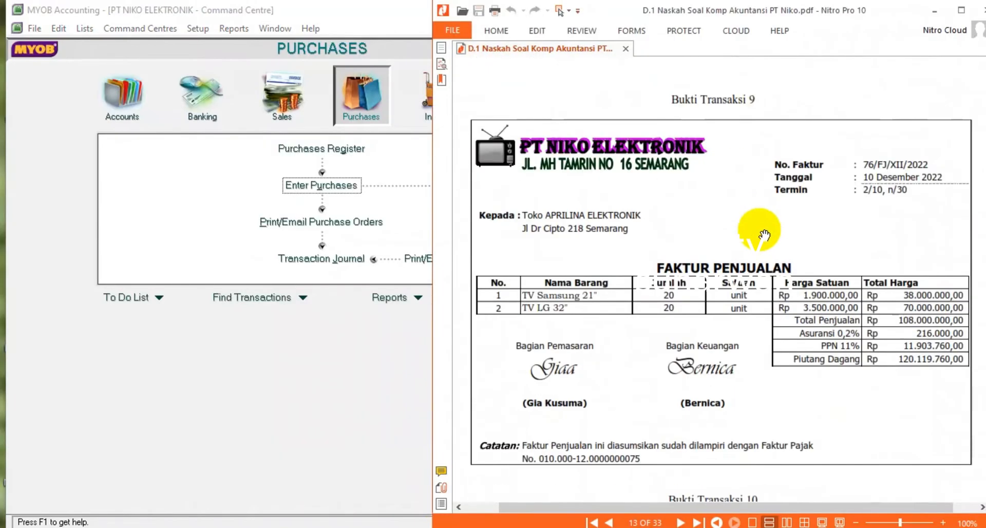
pyautogui.scroll(10, 764, 234)
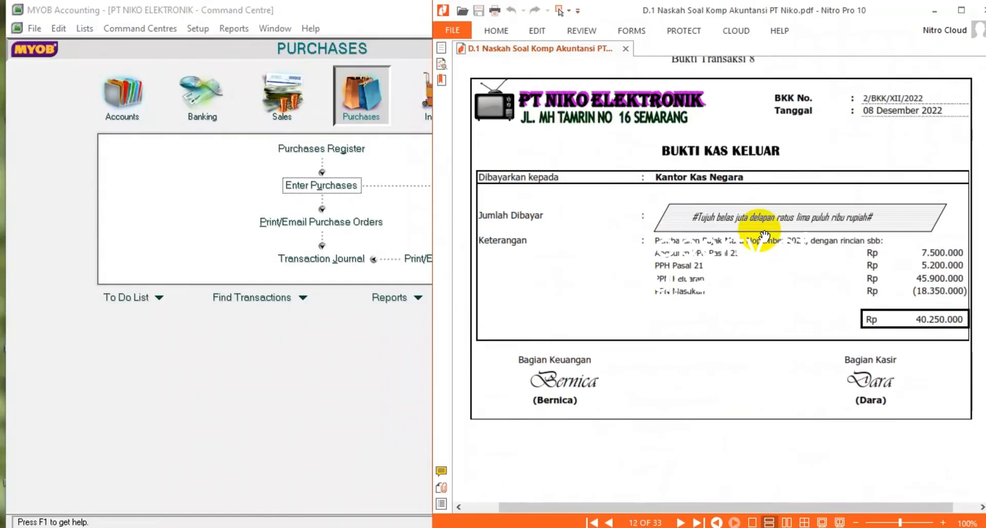
pyautogui.scroll(2, 764, 235)
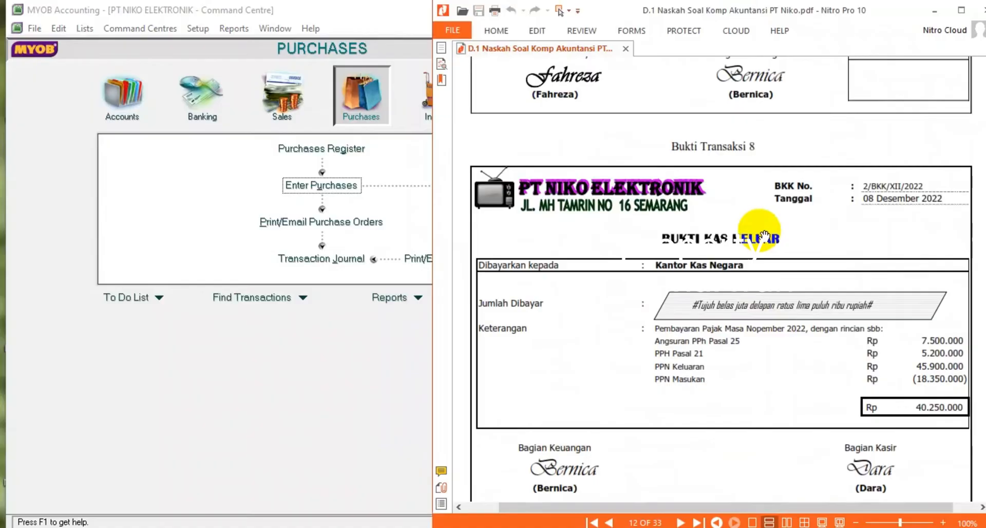
pyautogui.scroll(-1, 763, 236)
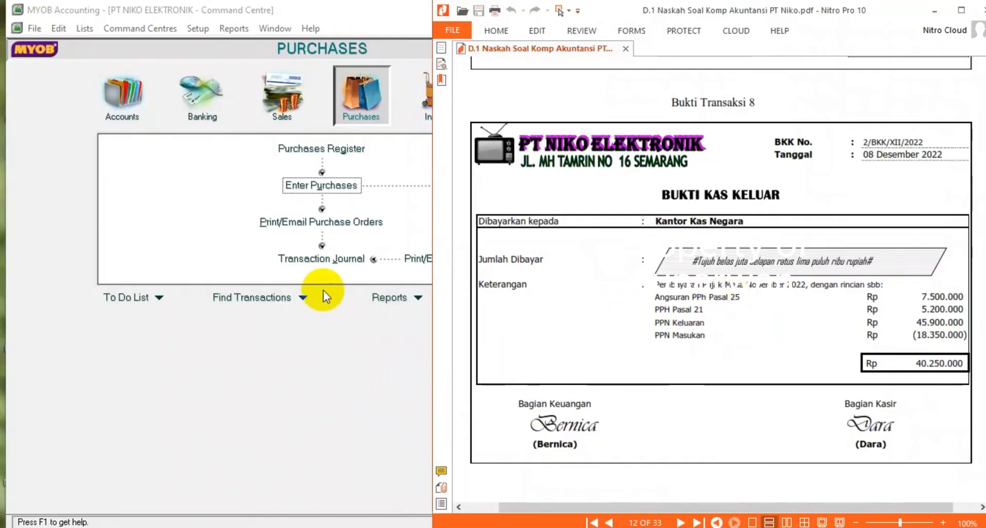
# - Start a Spend Money entry in Banking, paid from account 1-1101 Cash in Bank
pyautogui.click(202, 93)
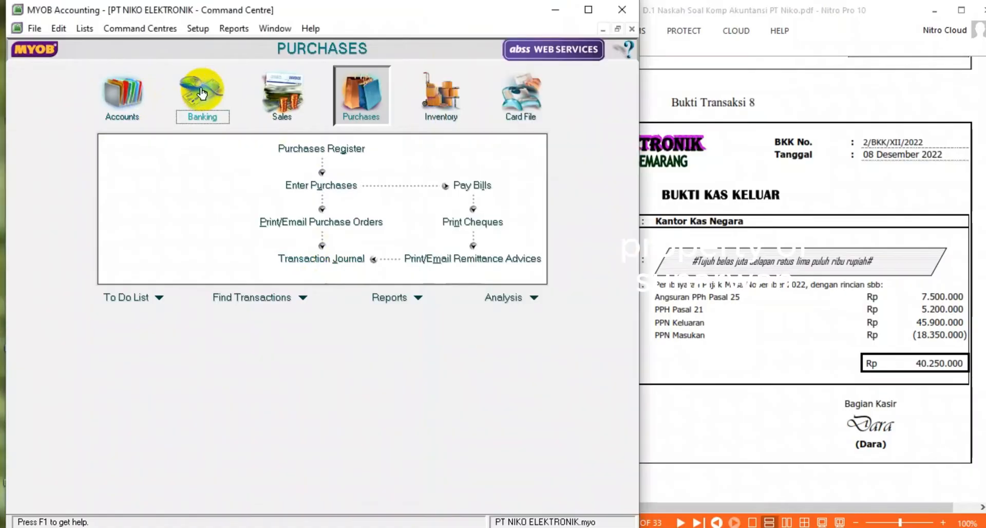
pyautogui.click(202, 93)
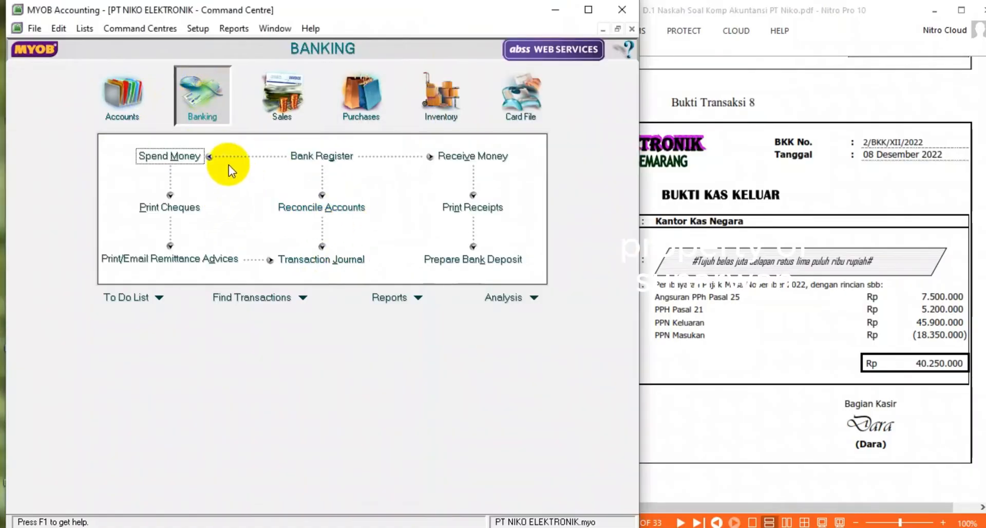
pyautogui.click(180, 155)
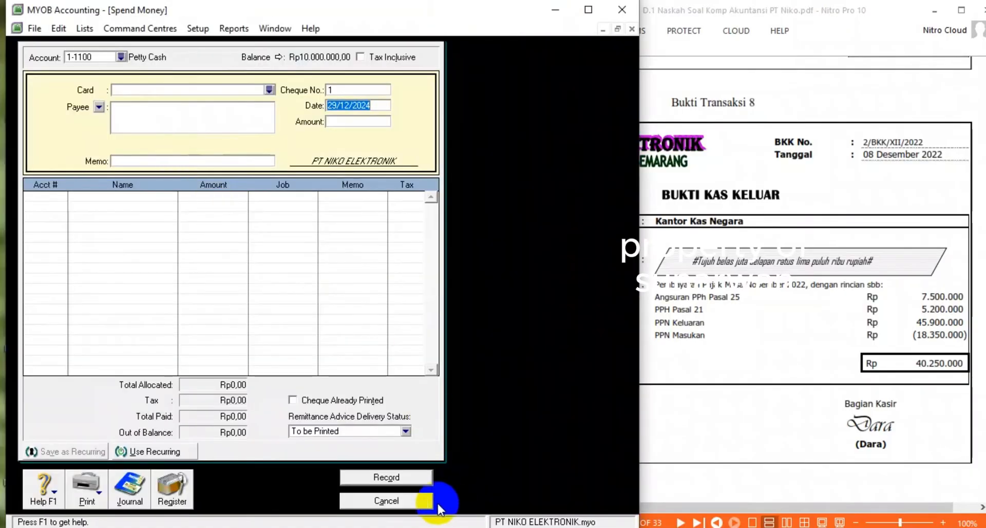
pyautogui.click(121, 56)
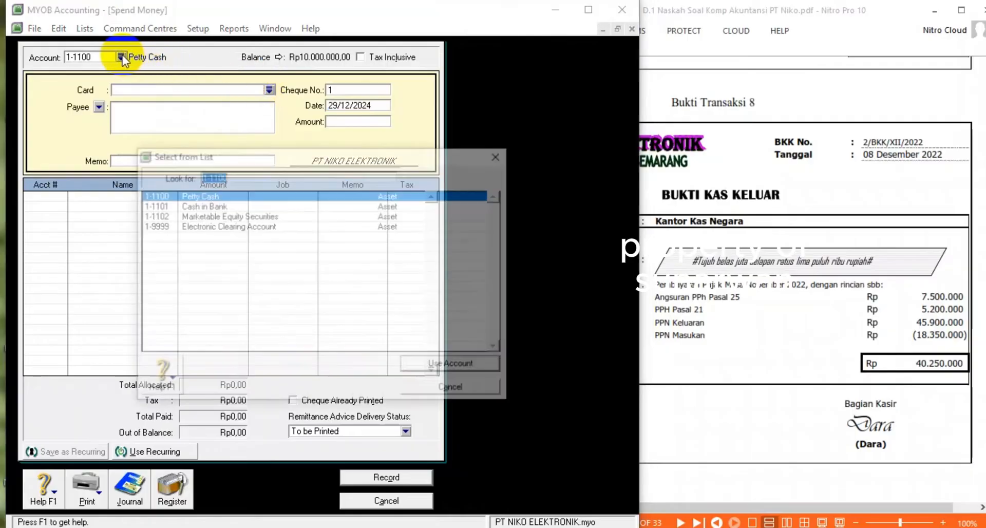
pyautogui.doubleClick(190, 205)
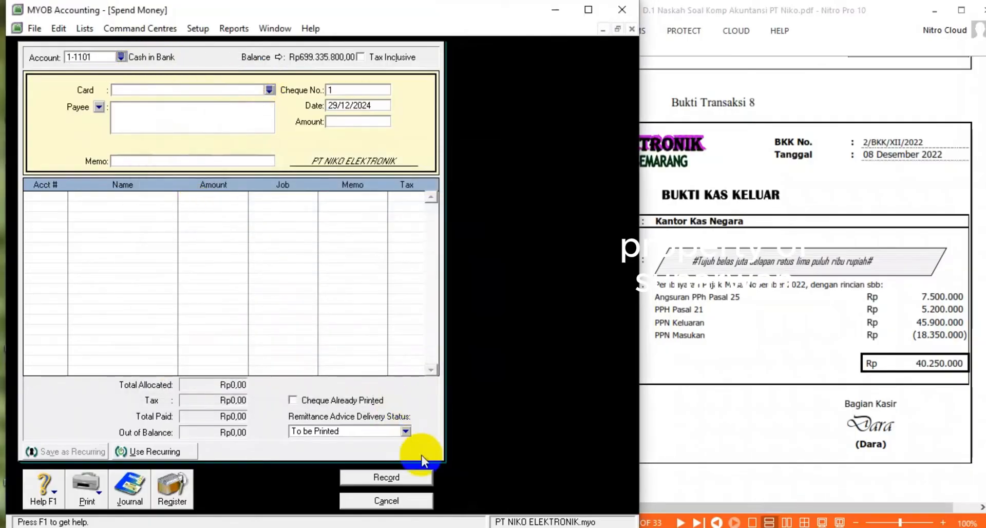
# - Set the payment's cheque number to 2/BKK, its date to 08/12/2022 and its amount to Rp40.250.000
pyautogui.click(363, 89)
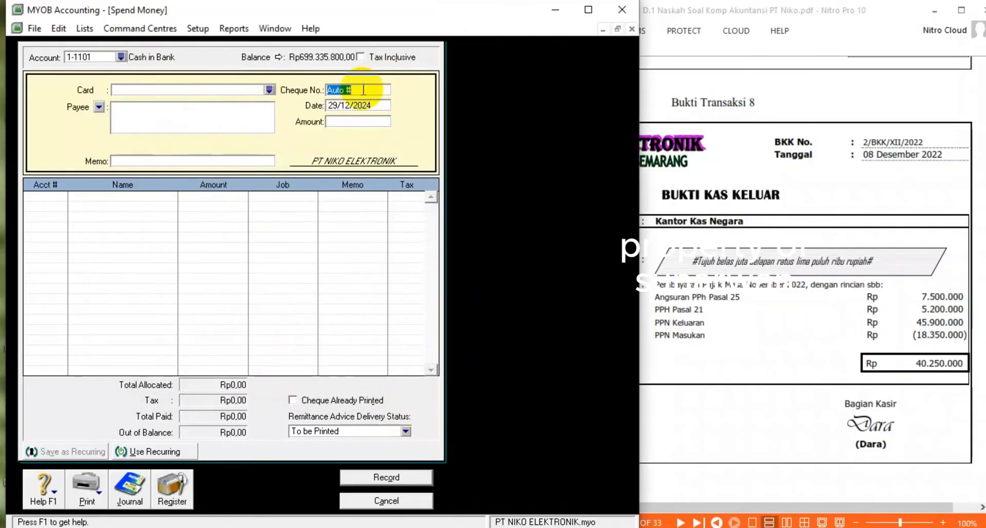
pyautogui.write('2/BKK')
pyautogui.press('Tab')
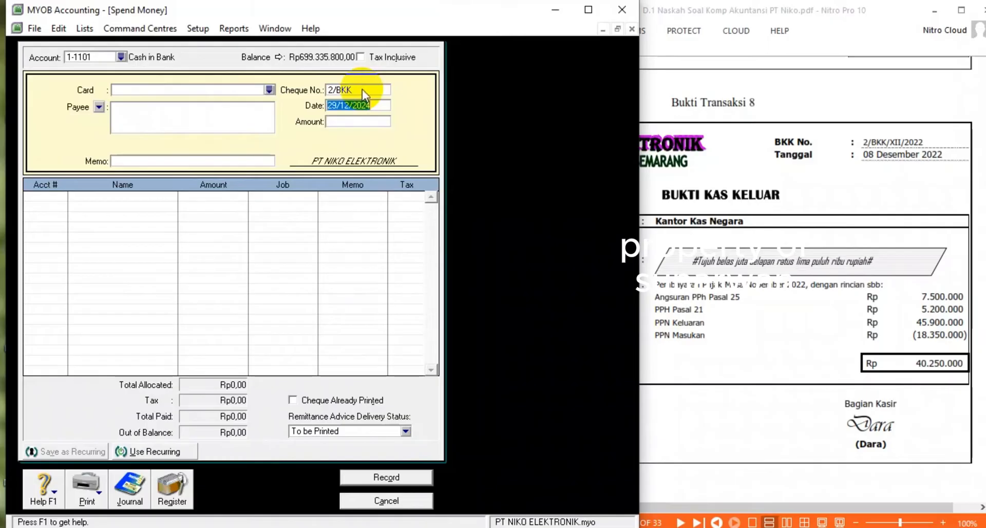
pyautogui.write('08/12/')
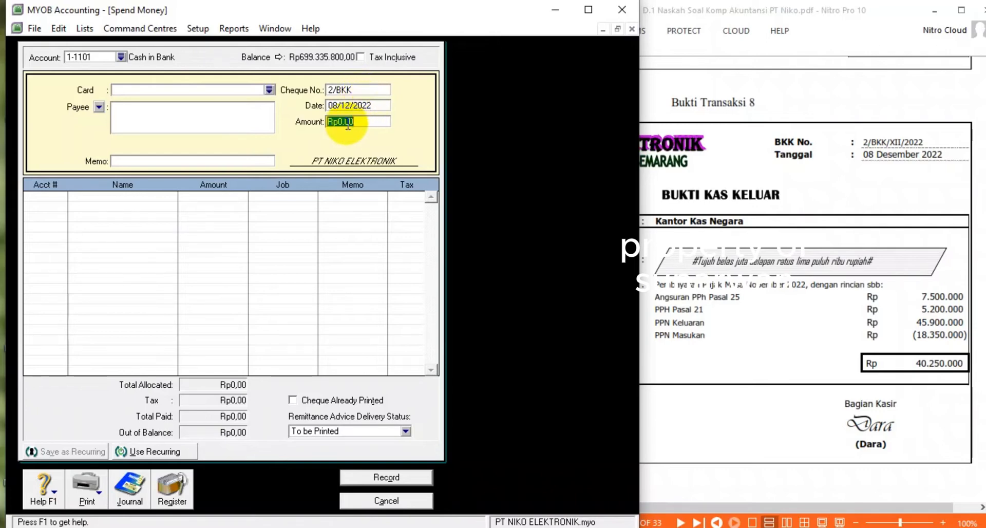
pyautogui.write('40.')
pyautogui.write('250.')
pyautogui.write('0000')
pyautogui.press('Tab')
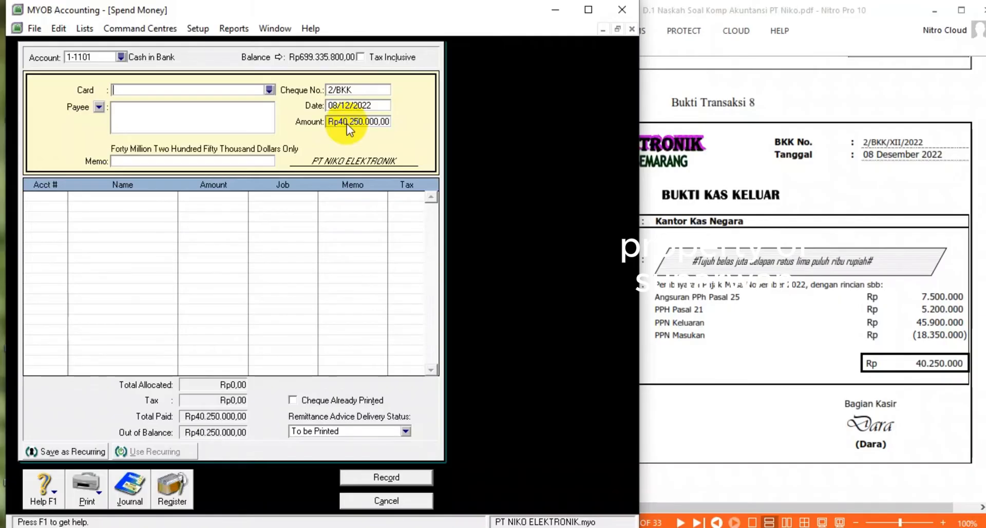
# - Enter the payment memo PEMBAYAARAN PAJAK MASA NOP 2022
pyautogui.click(162, 158)
pyautogui.write('PEMBAYAARAN PAJAK MASA')
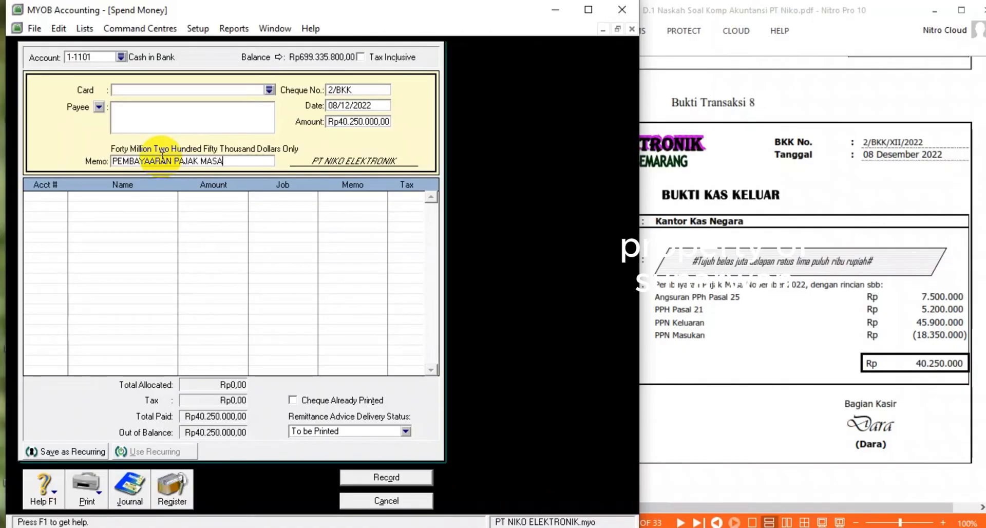
pyautogui.write(' NOP 2022')
# - Allocate Rp7.500.000 of the payment to account 1-1109 Prepaid Income Tax on the first line
pyautogui.click(37, 197)
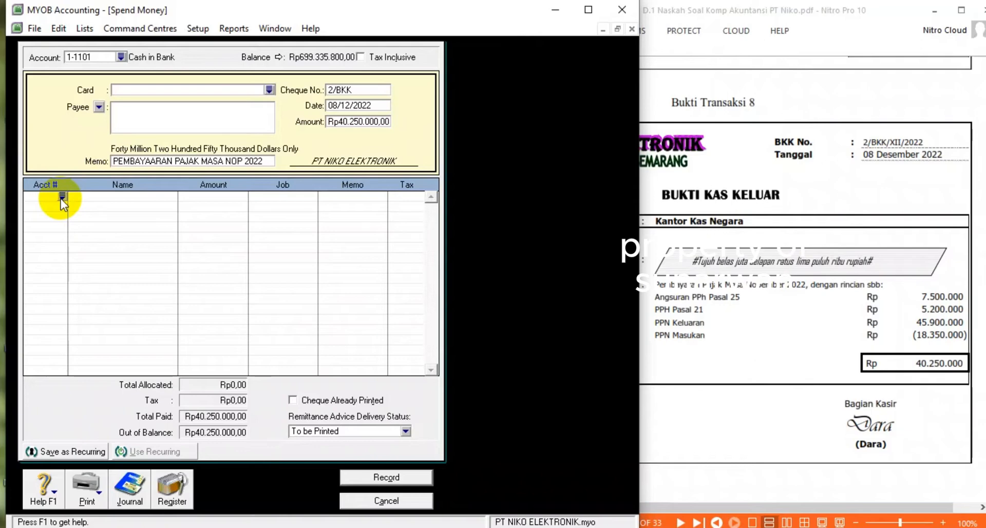
pyautogui.click(62, 197)
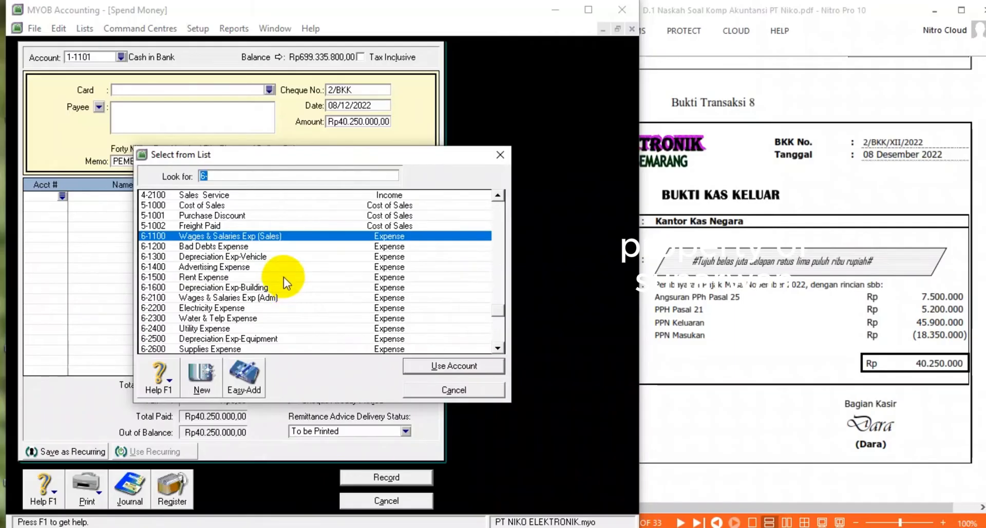
pyautogui.scroll(7, 260, 257)
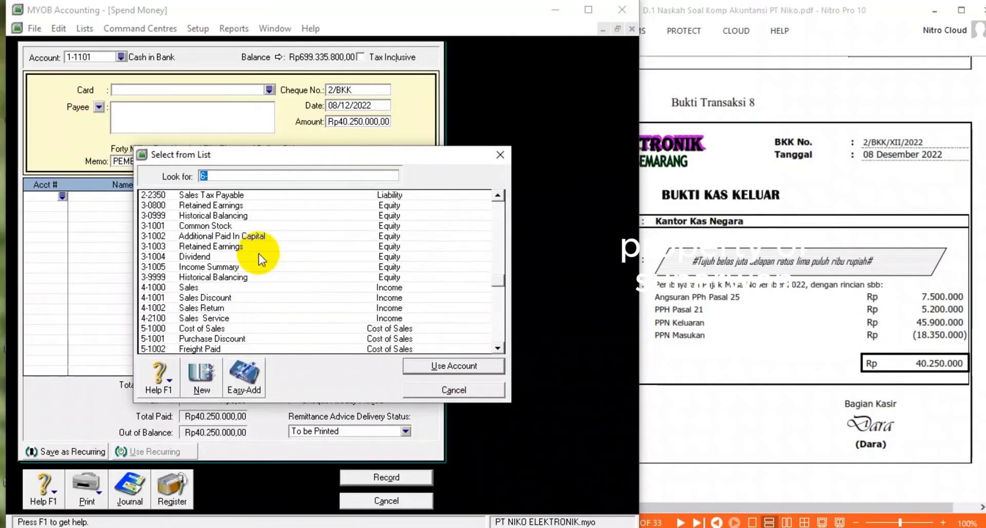
pyautogui.scroll(2, 260, 257)
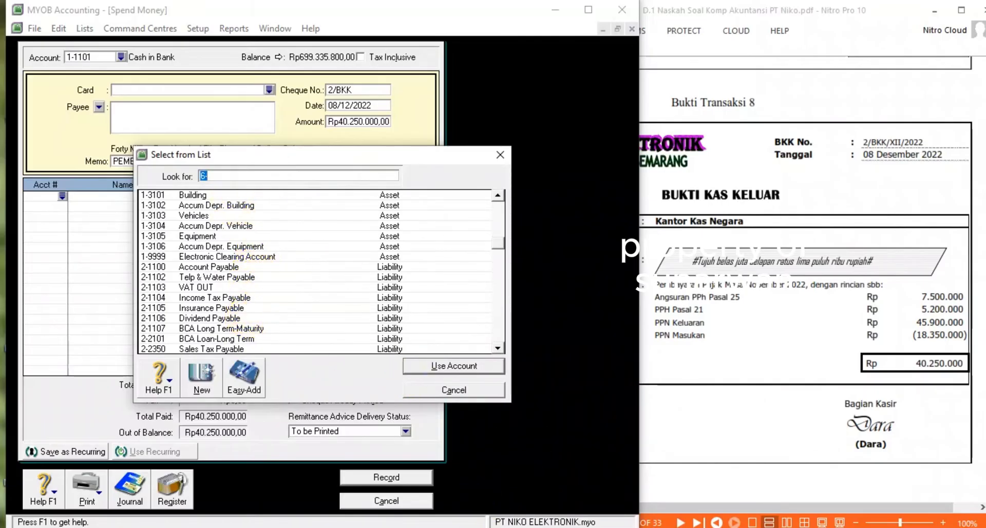
pyautogui.scroll(2, 241, 208)
pyautogui.doubleClick(240, 206)
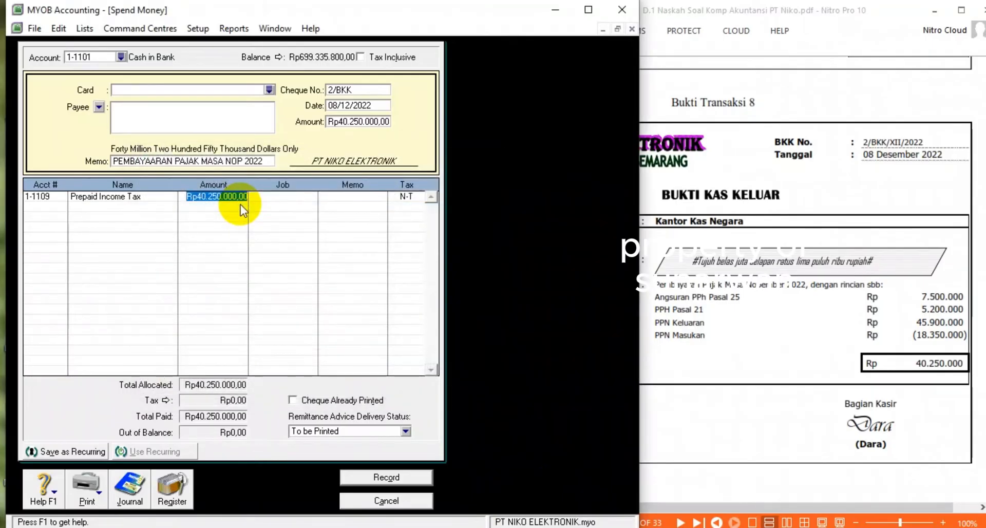
pyautogui.write('7500000')
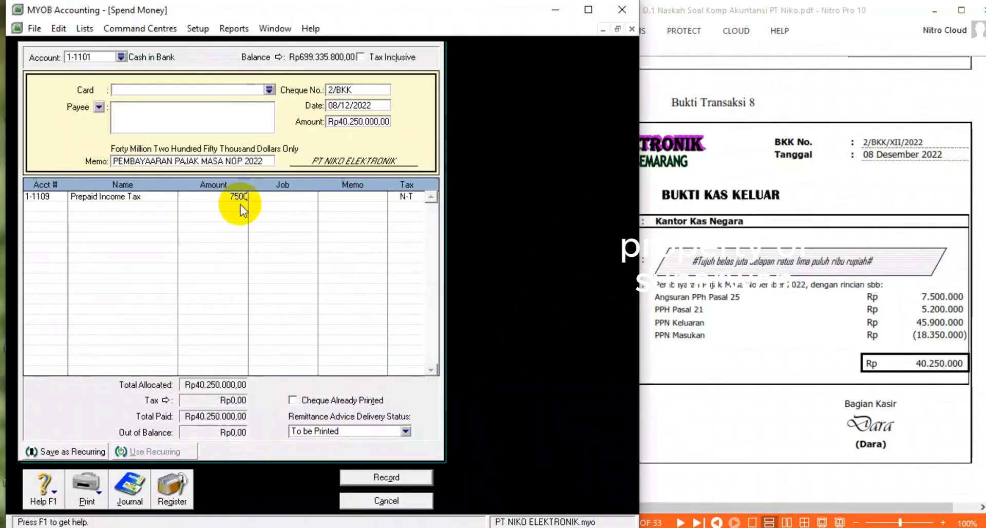
pyautogui.press('Return')
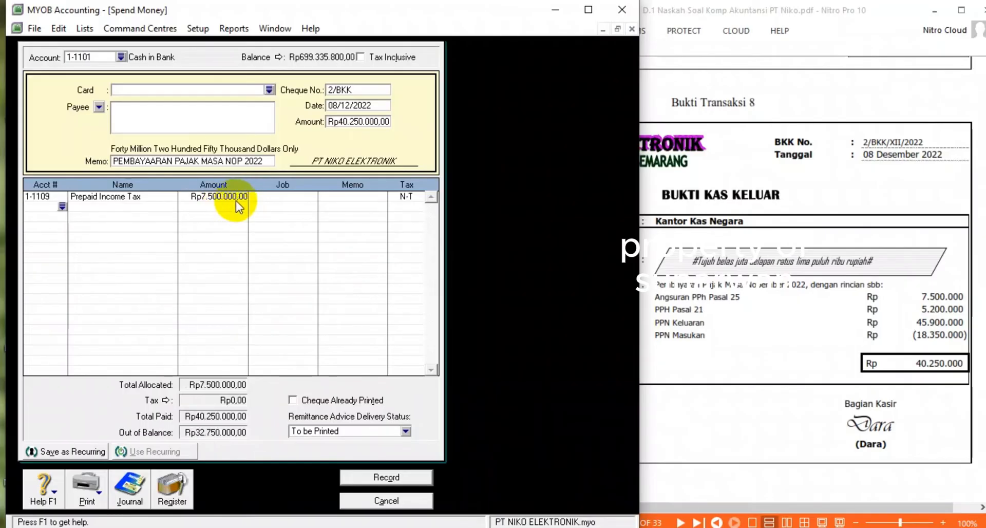
# - Allocate Rp5.200.000 to account 2-1104 Income Tax Payable on the second line
pyautogui.click(62, 206)
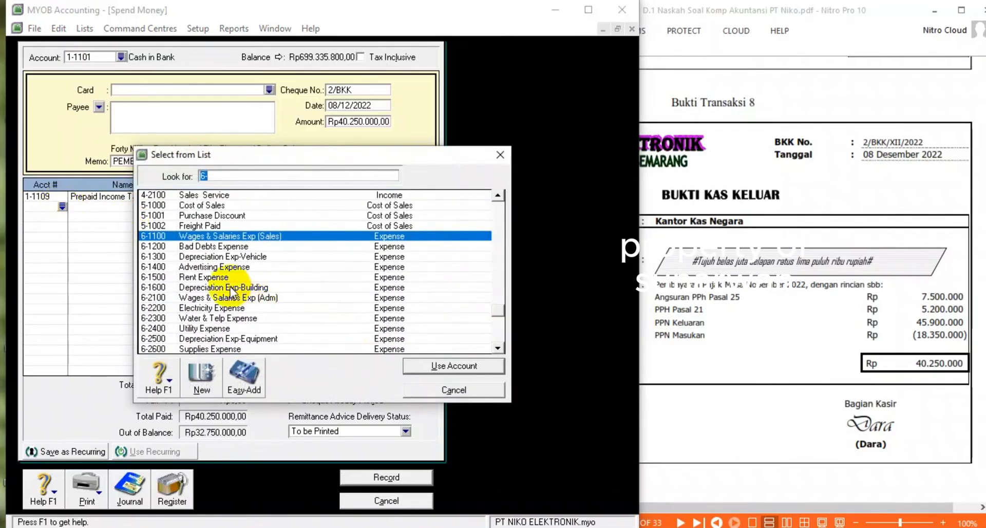
pyautogui.scroll(4, 221, 257)
pyautogui.scroll(3, 218, 253)
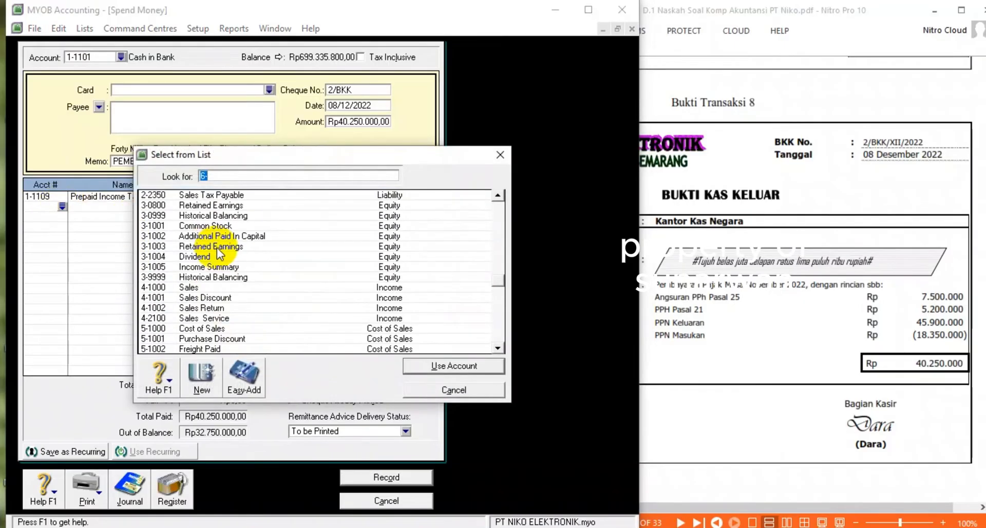
pyautogui.scroll(1, 221, 254)
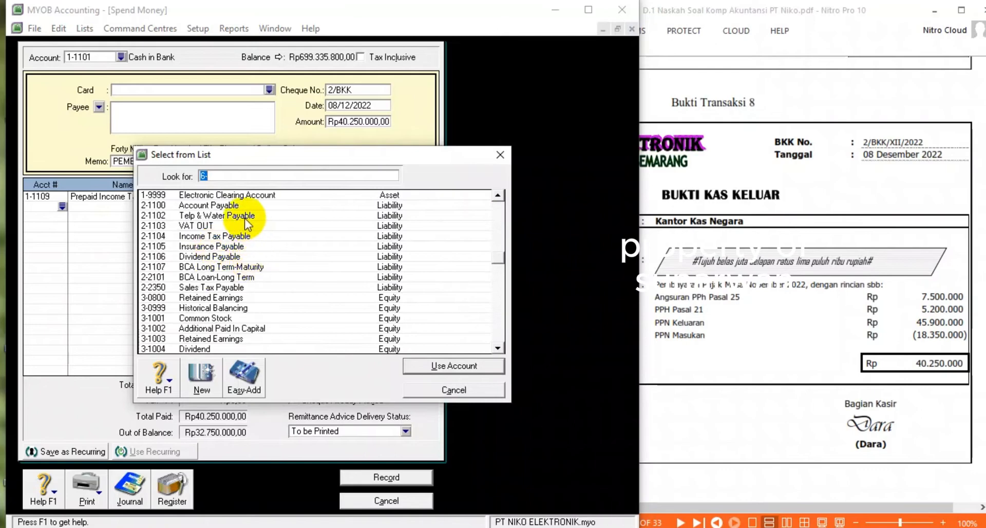
pyautogui.scroll(1, 244, 221)
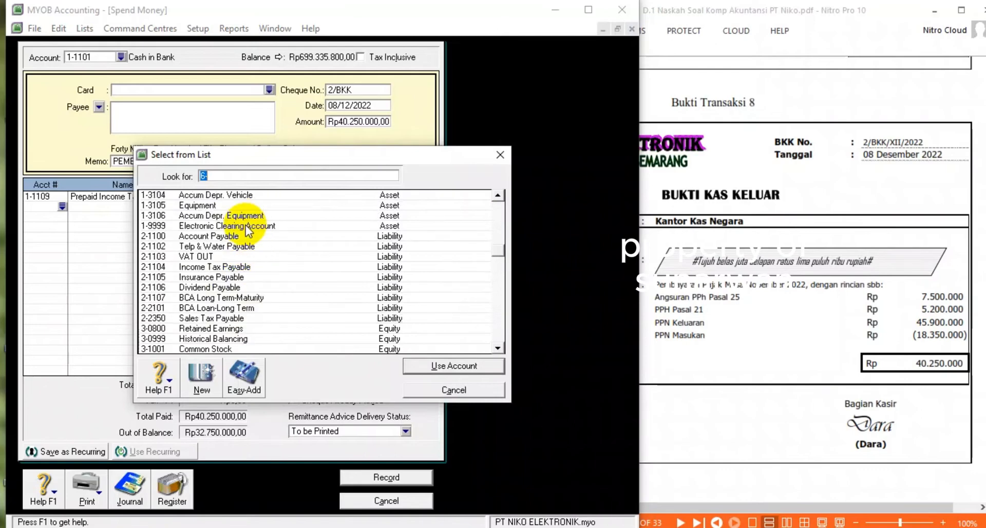
pyautogui.doubleClick(242, 267)
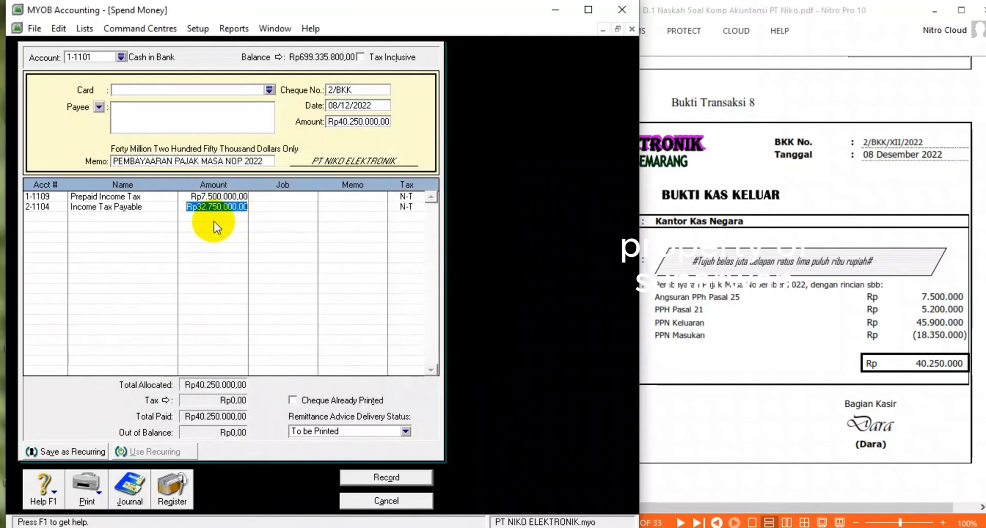
pyautogui.write('5.20')
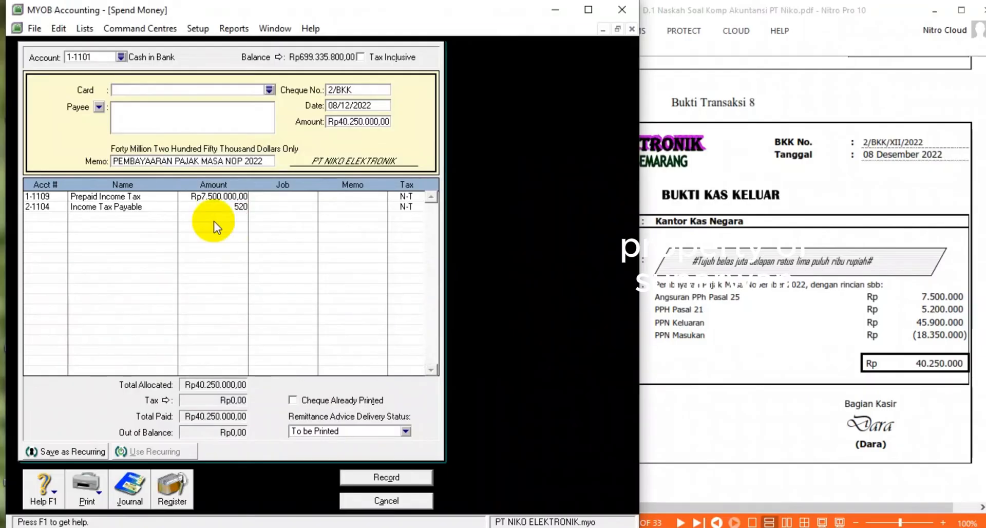
pyautogui.write('0.000')
pyautogui.press('Return')
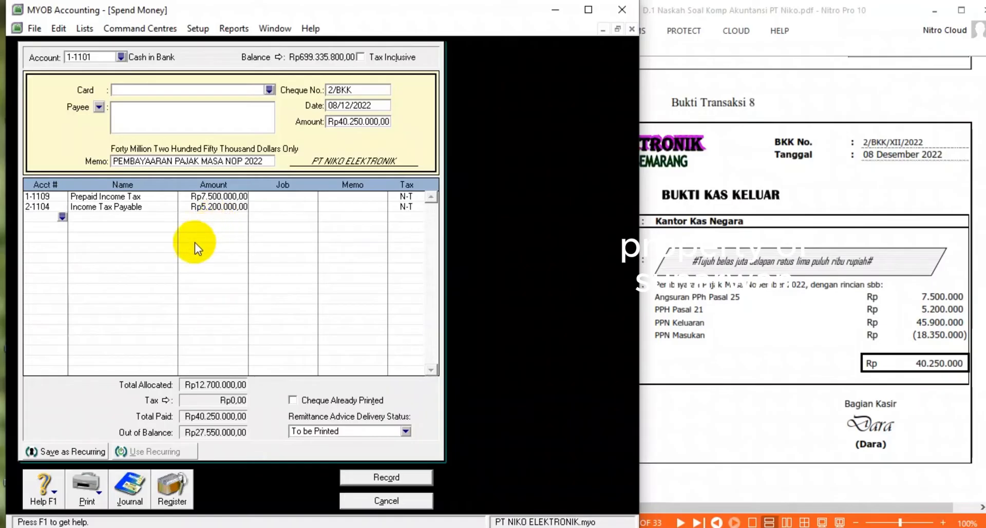
# - Allocate Rp45.900.000 to account 2-1103 VAT OUT on the third line
pyautogui.click(62, 217)
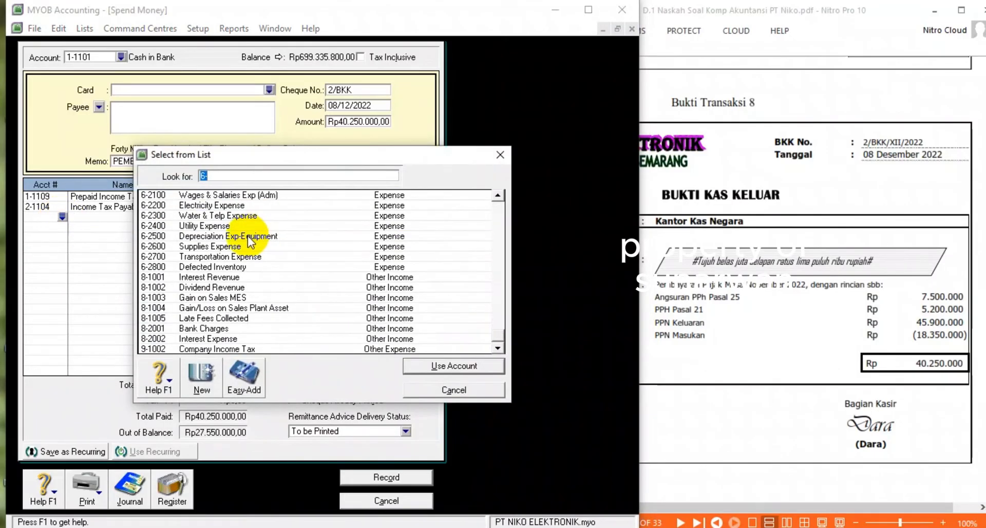
pyautogui.scroll(3, 240, 236)
pyautogui.scroll(3, 241, 236)
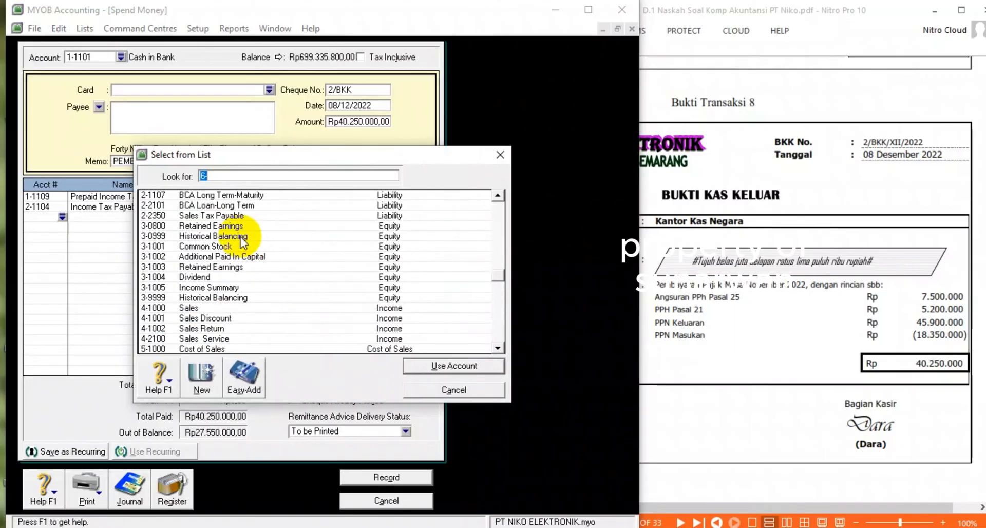
pyautogui.scroll(2, 216, 296)
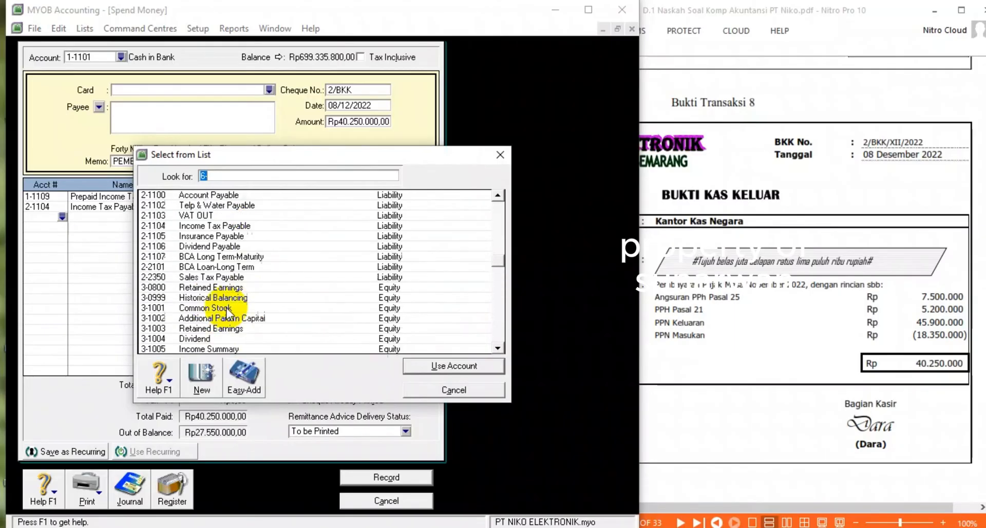
pyautogui.doubleClick(214, 217)
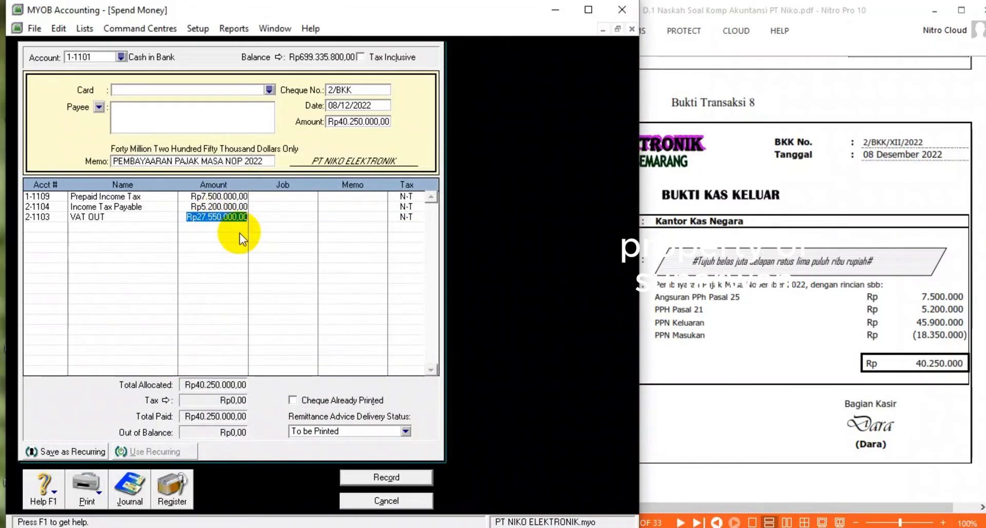
pyautogui.write('45900000')
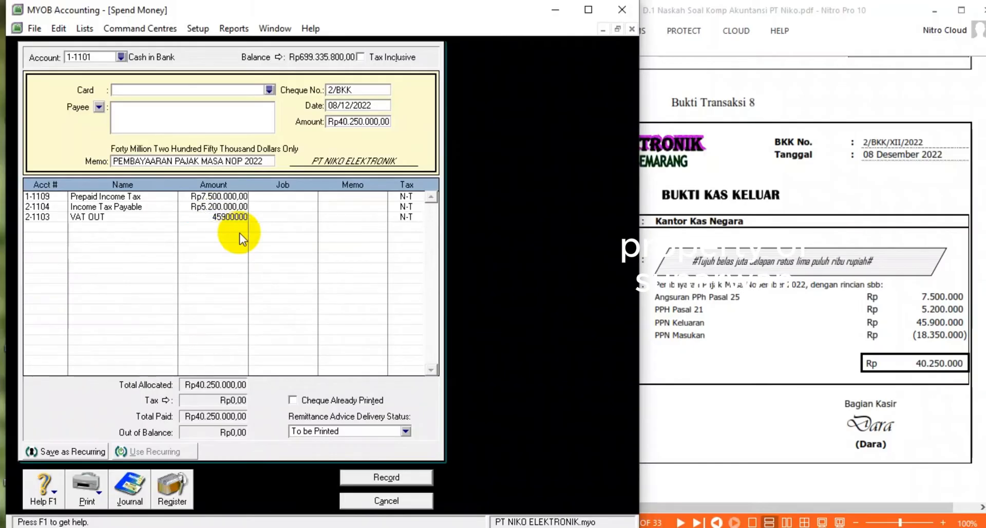
pyautogui.write('5.900.000')
pyautogui.click(240, 233)
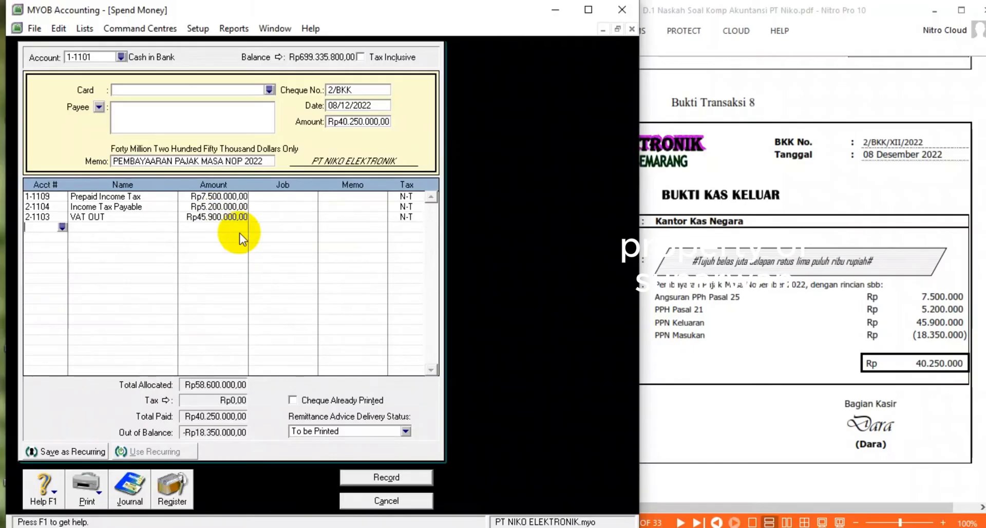
# - Allocate -Rp18.350.000 to account 1-1108 VAT IN on the fourth line and bring up the transaction recap
pyautogui.click(62, 227)
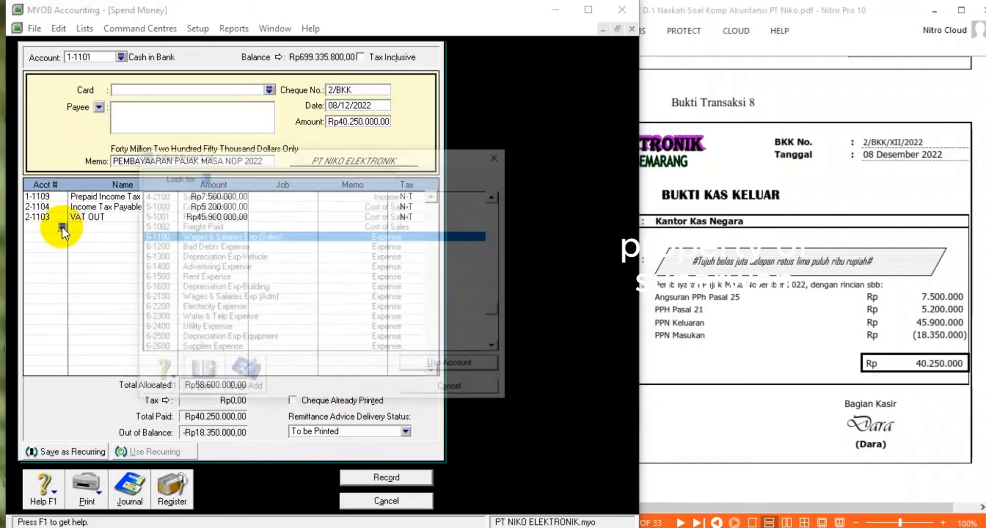
pyautogui.scroll(10, 224, 250)
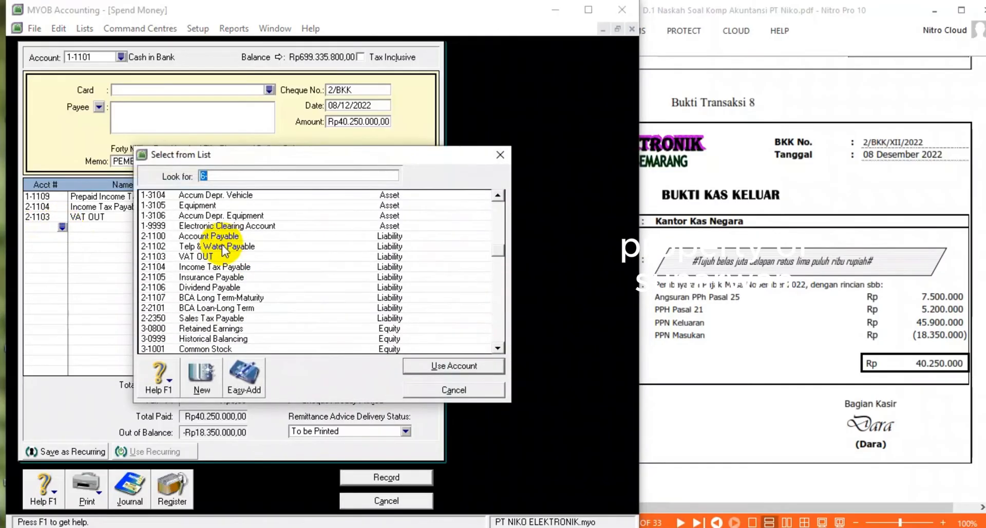
pyautogui.scroll(3, 224, 250)
pyautogui.click(215, 198)
pyautogui.doubleClick(215, 199)
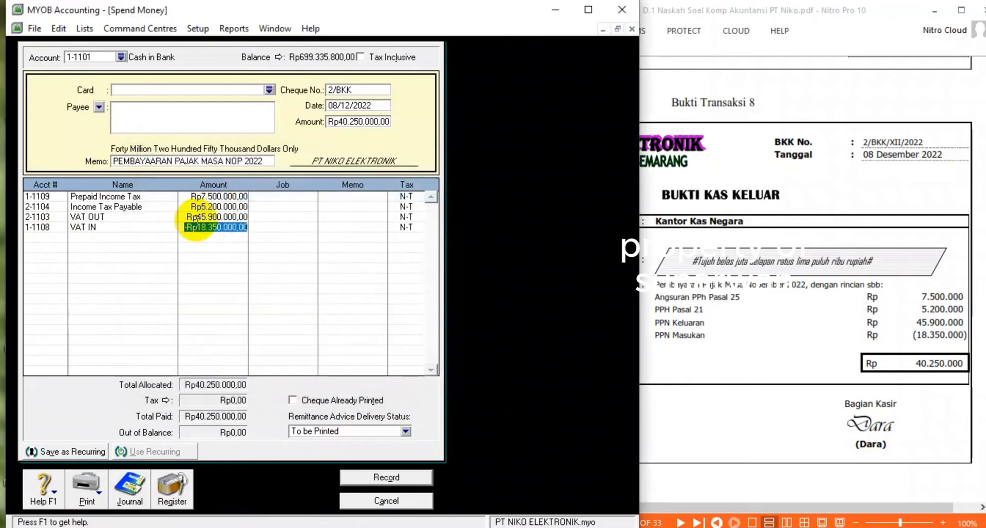
pyautogui.press('Tab')
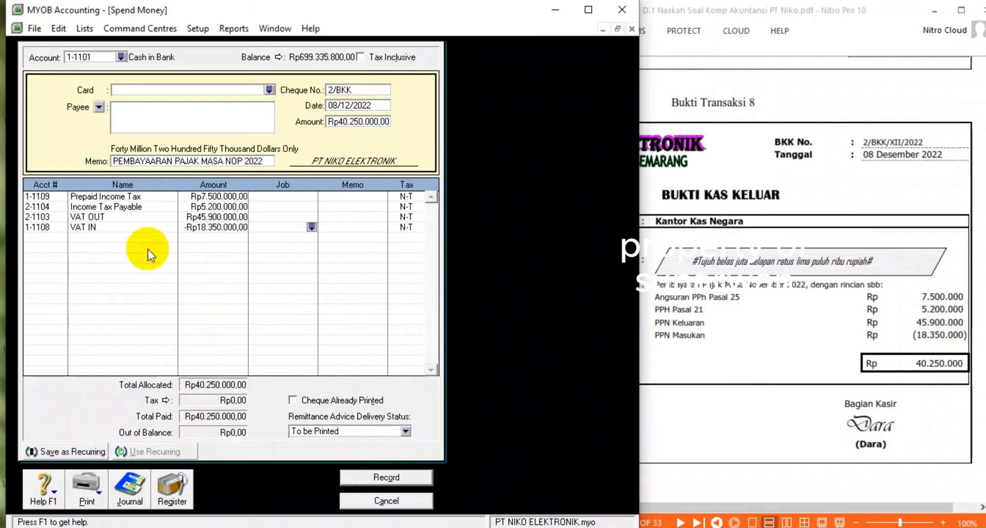
pyautogui.hotkey('ctrl', 'r')
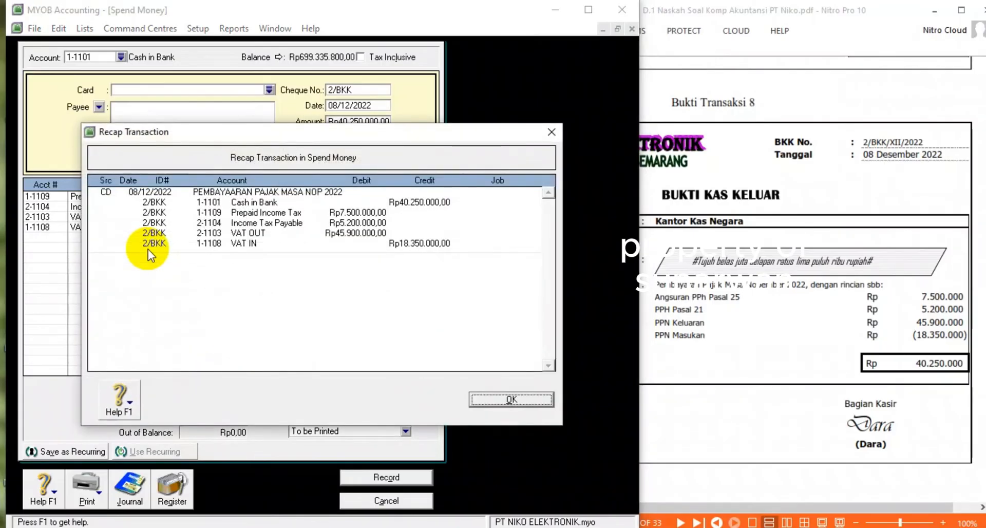
# - Close the transaction recap, record the 2/BKK tax payment and leave Spend Money
pyautogui.click(524, 398)
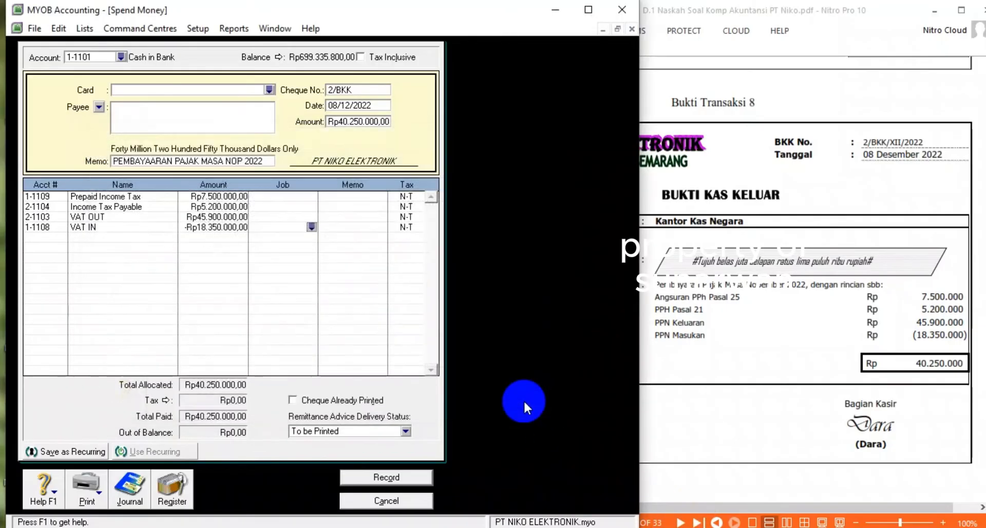
pyautogui.click(378, 476)
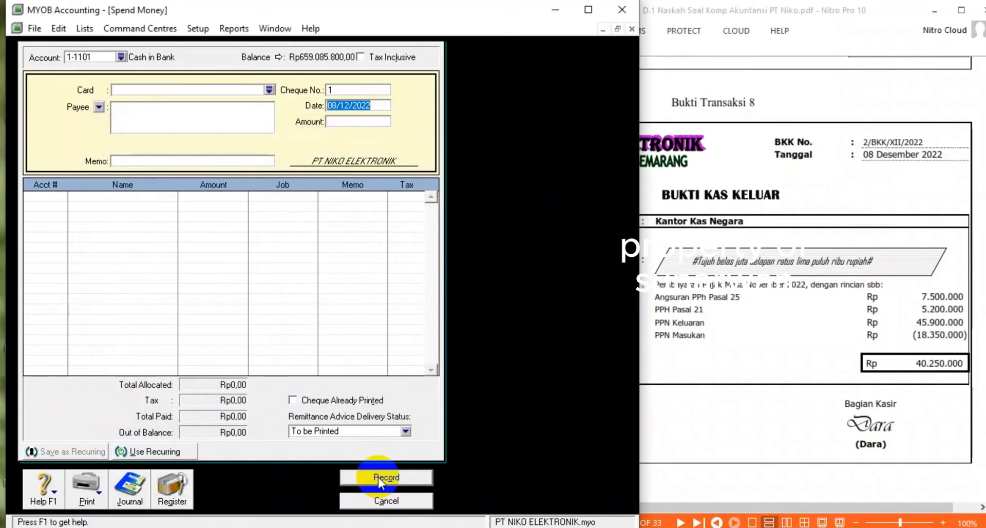
pyautogui.click(383, 500)
# - Start a new item sales invoice for TOKO APRILINA ELEKTRONIK, as given in Bukti Transaksi 9 of the PDF
pyautogui.click(881, 278)
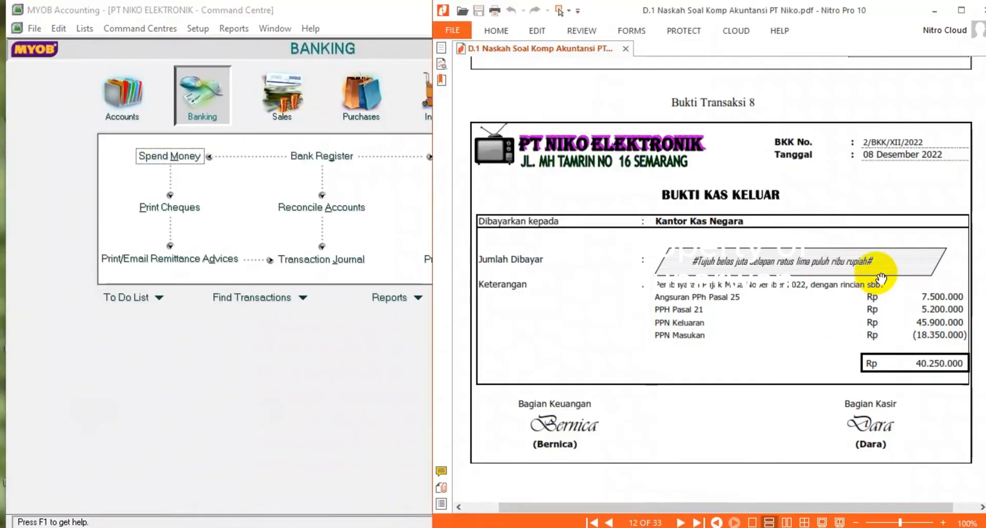
pyautogui.scroll(-10, 881, 277)
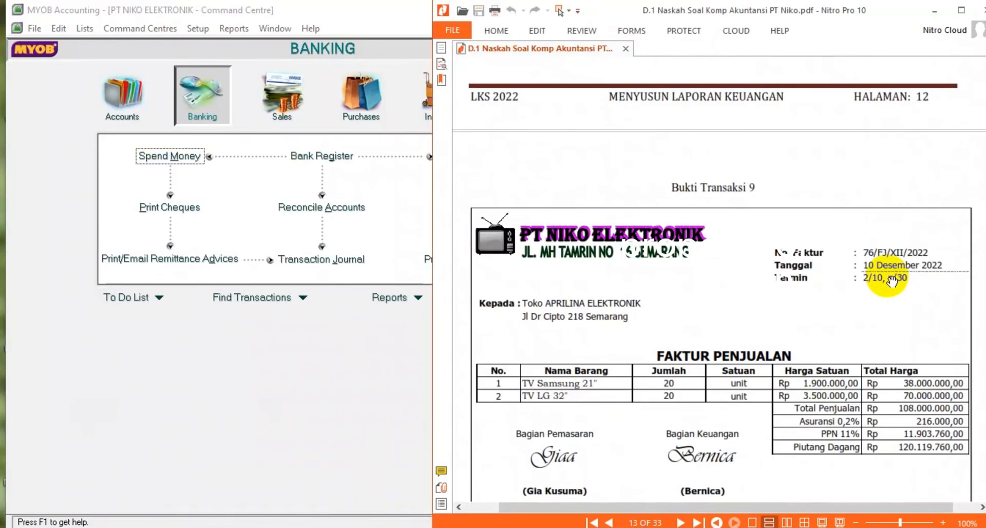
pyautogui.scroll(-2, 892, 280)
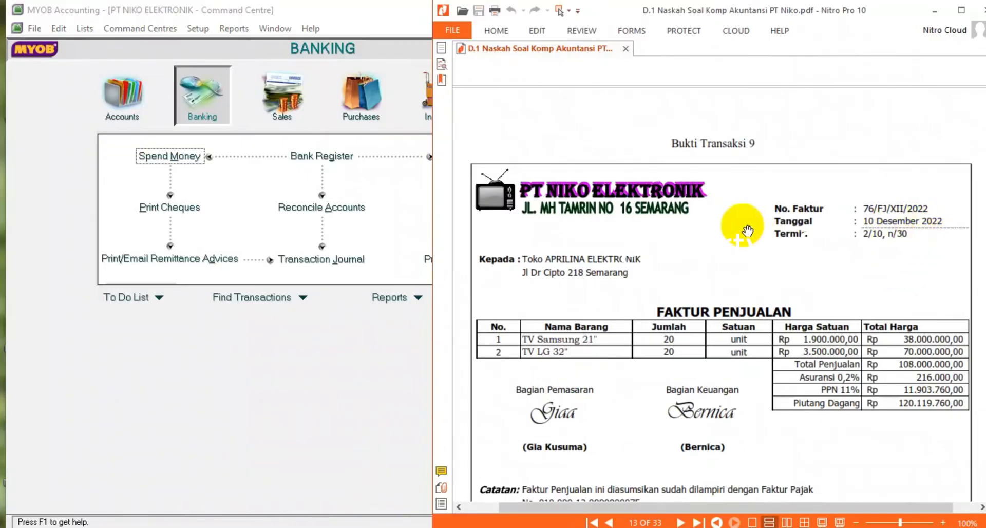
pyautogui.scroll(-2, 747, 231)
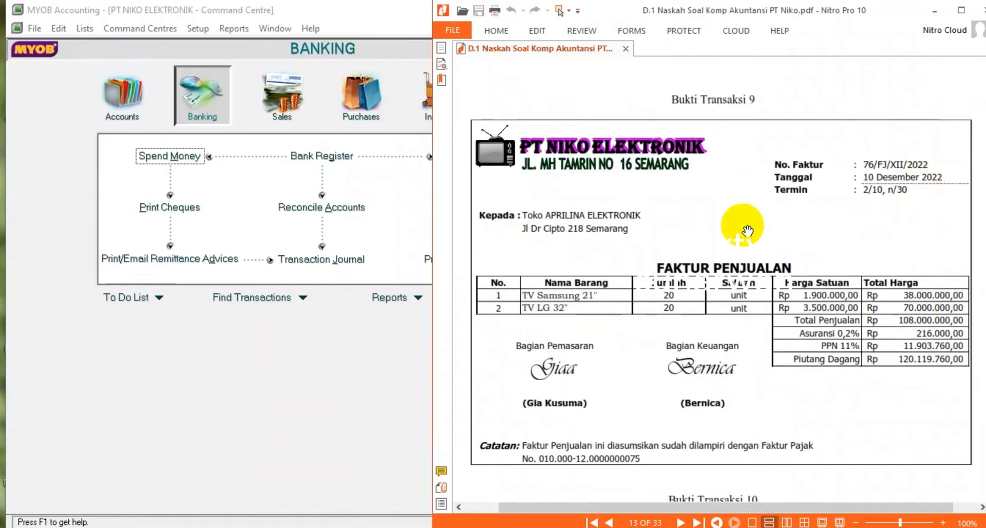
pyautogui.click(282, 100)
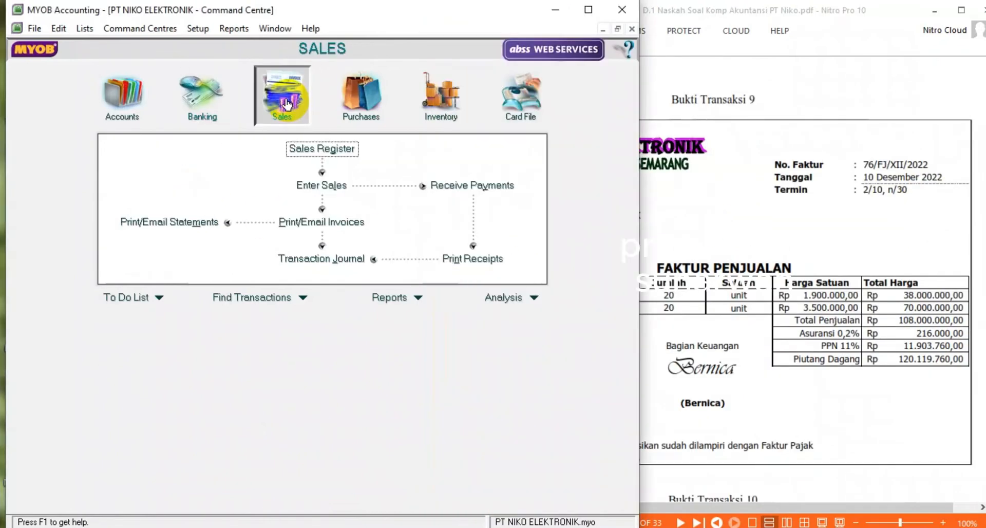
pyautogui.click(329, 182)
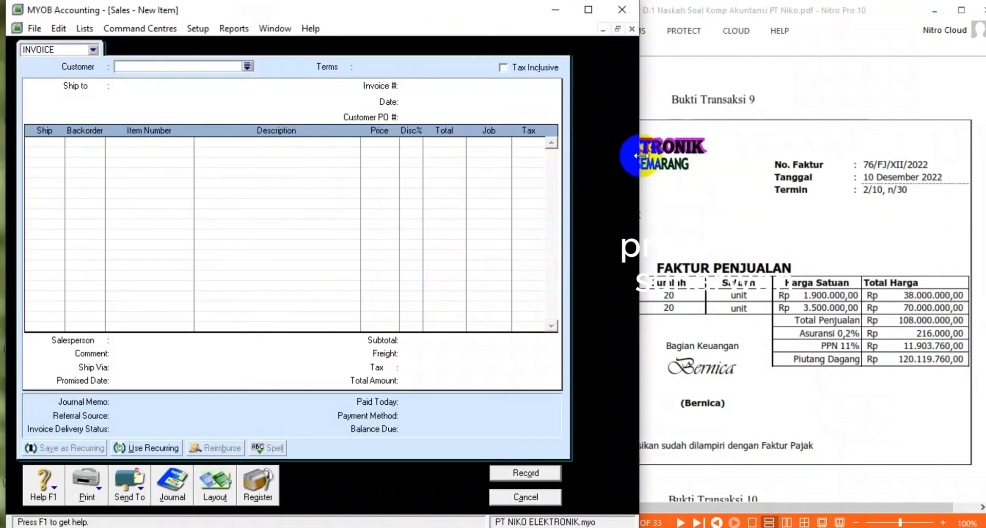
pyautogui.moveTo(641, 156); pyautogui.dragTo(585, 157)
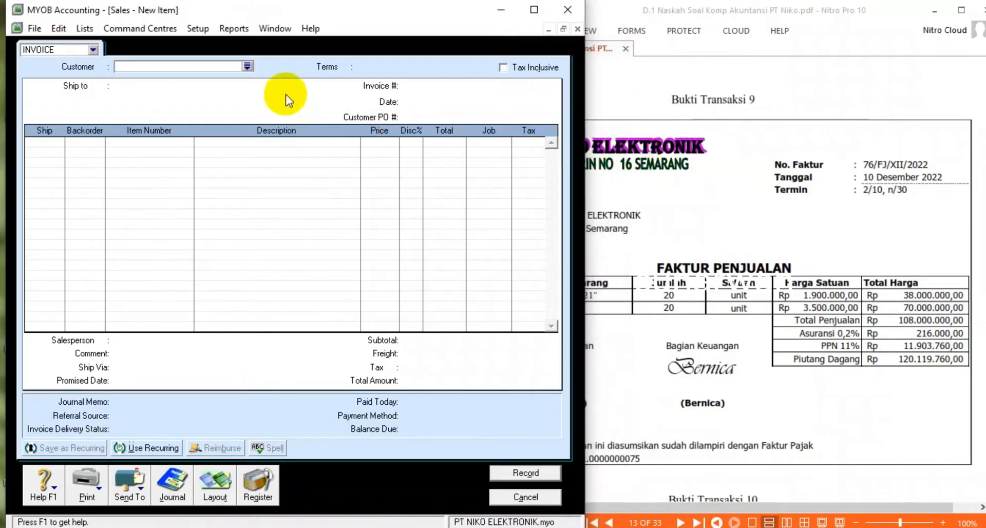
pyautogui.click(248, 66)
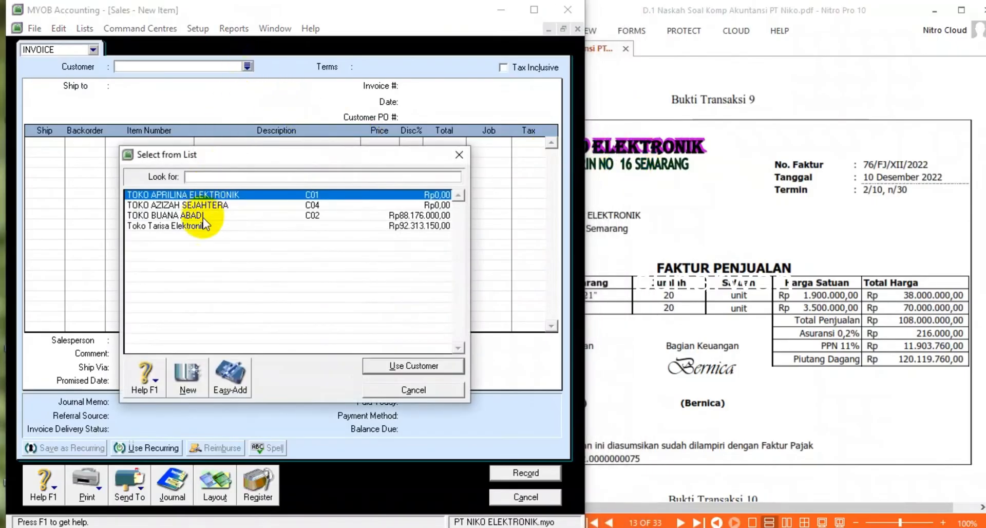
pyautogui.doubleClick(208, 194)
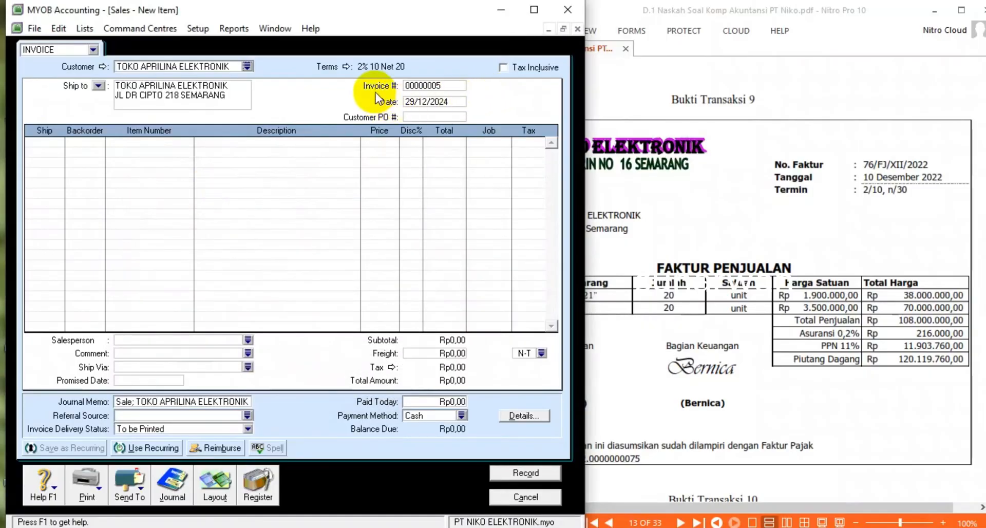
# - Set the sales invoice number to 76/FJ
pyautogui.doubleClick(418, 87)
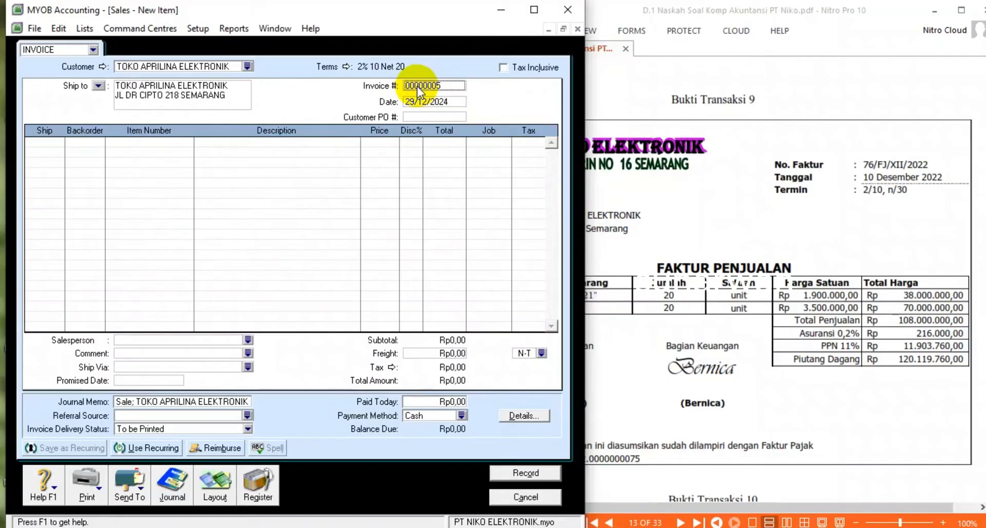
pyautogui.press('BackSpace')
pyautogui.write('76')
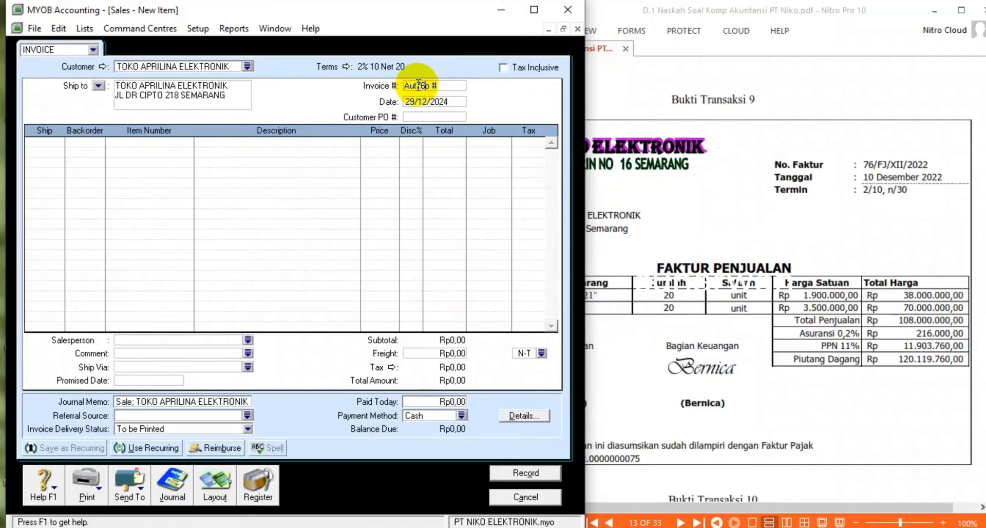
pyautogui.press('BackSpace')
pyautogui.press('BackSpace')
pyautogui.press('BackSpace')
pyautogui.press('BackSpace')
pyautogui.press('BackSpace')
pyautogui.press('Delete')
pyautogui.press('Delete')
pyautogui.press('Delete')
pyautogui.write('76/FJ')
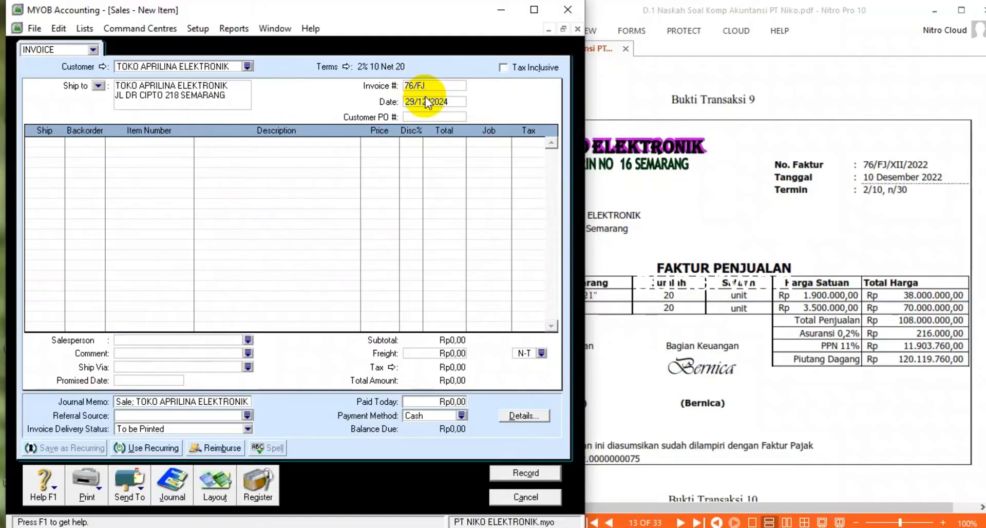
# - Set the sales invoice date to 10/12/2022
pyautogui.click(425, 97)
pyautogui.write('10/12')
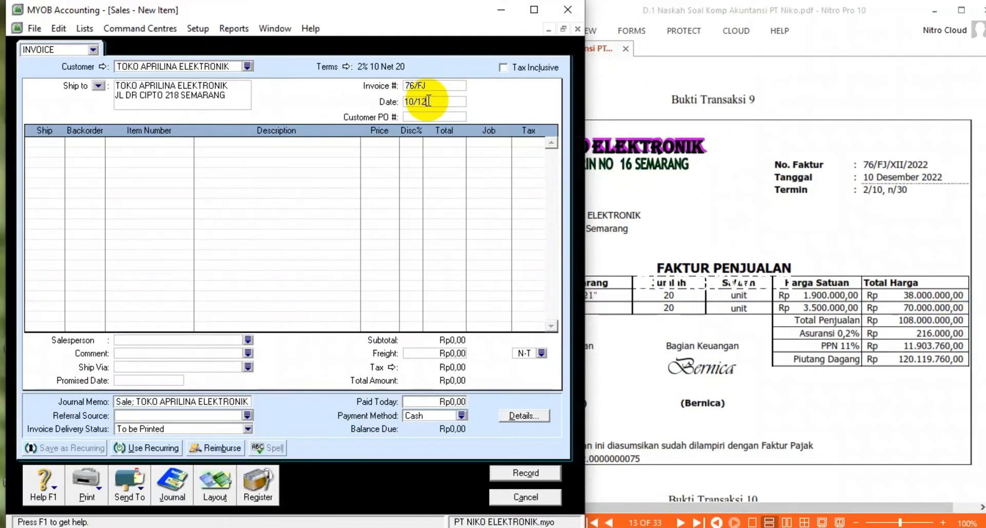
pyautogui.write('/2022')
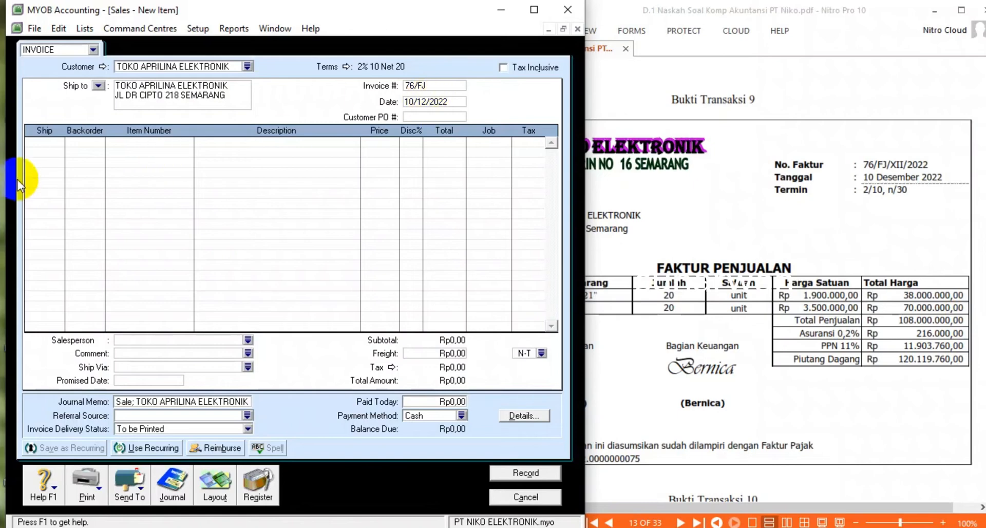
# - Enter 20 units of item SAMSUNG (TV SAMSUNG 21") at Rp1.900.000 each on the first invoice line
pyautogui.click(44, 141)
pyautogui.click(780, 215)
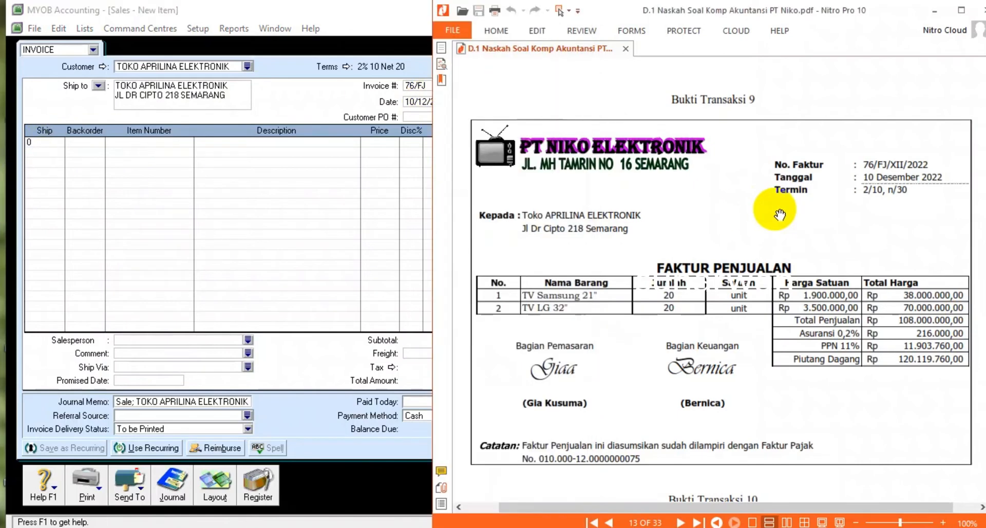
pyautogui.click(49, 143)
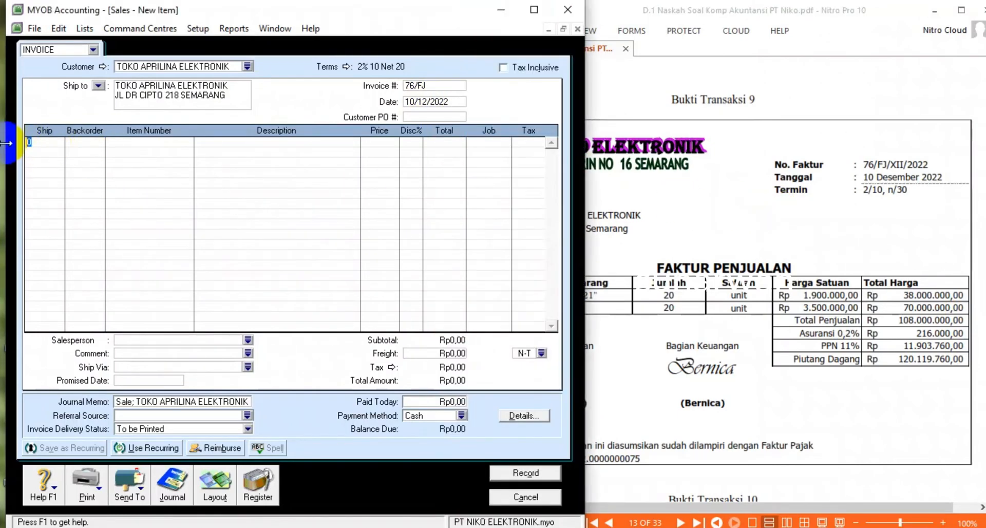
pyautogui.write('20')
pyautogui.press('Tab')
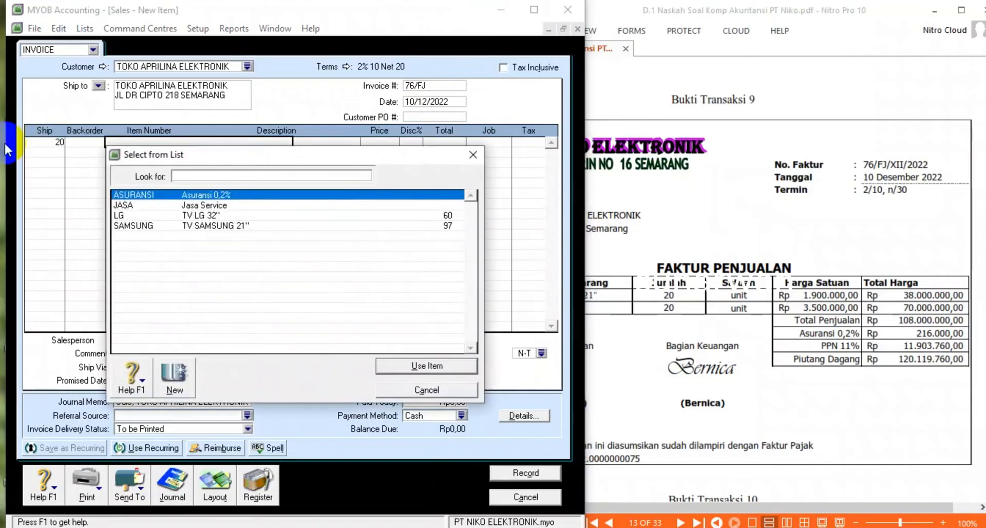
pyautogui.doubleClick(226, 226)
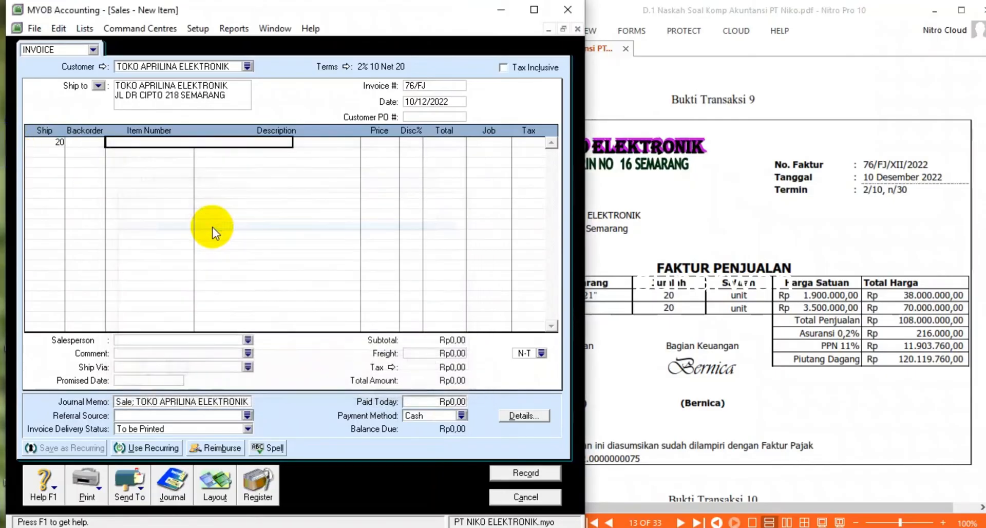
pyautogui.press('Tab')
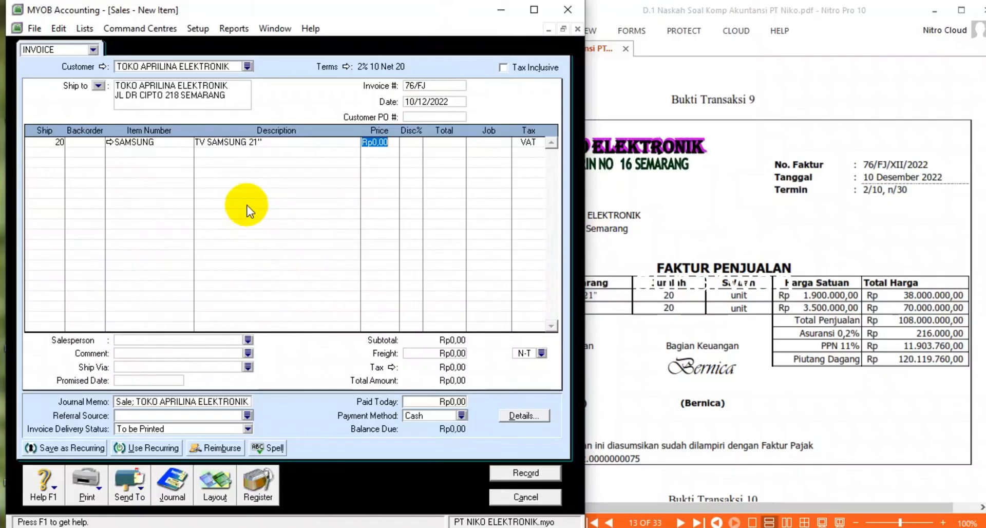
pyautogui.write('1900000')
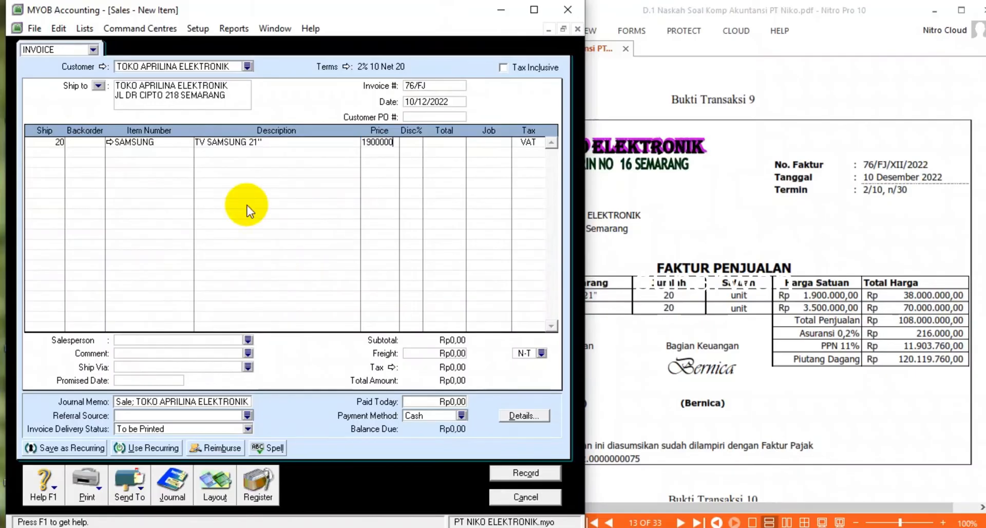
pyautogui.press('Tab')
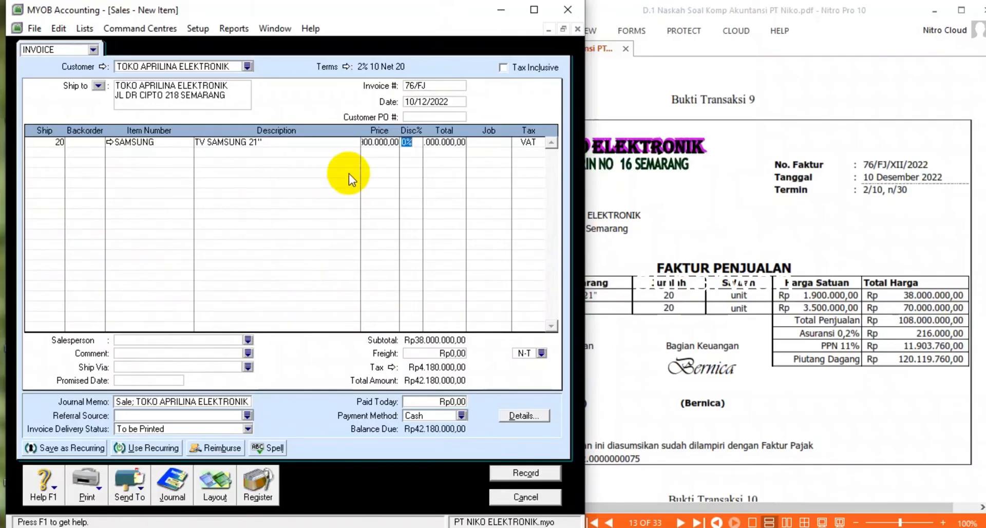
pyautogui.press('Return')
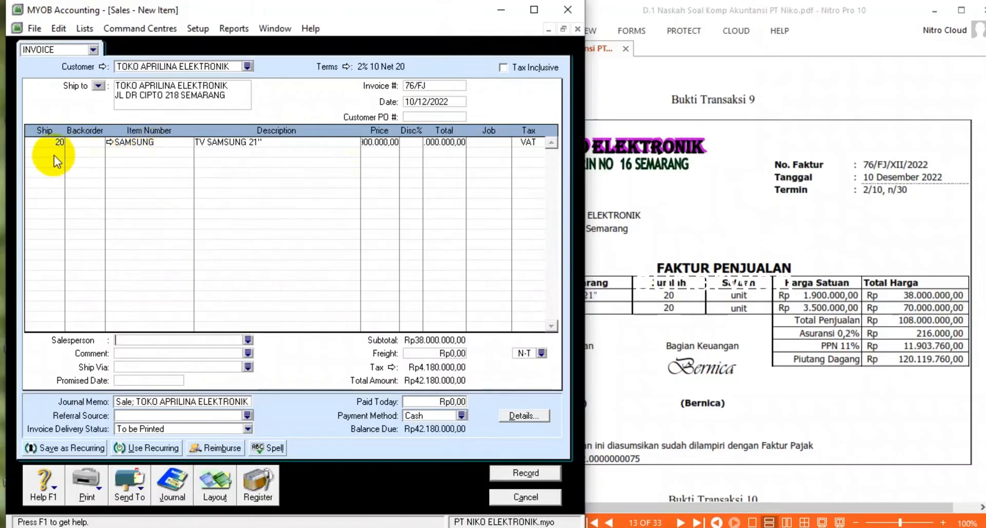
# - Enter 20 units of item LG (TV LG 32") at Rp3.500.000 each on the second invoice line
pyautogui.write('20')
pyautogui.press('Tab')
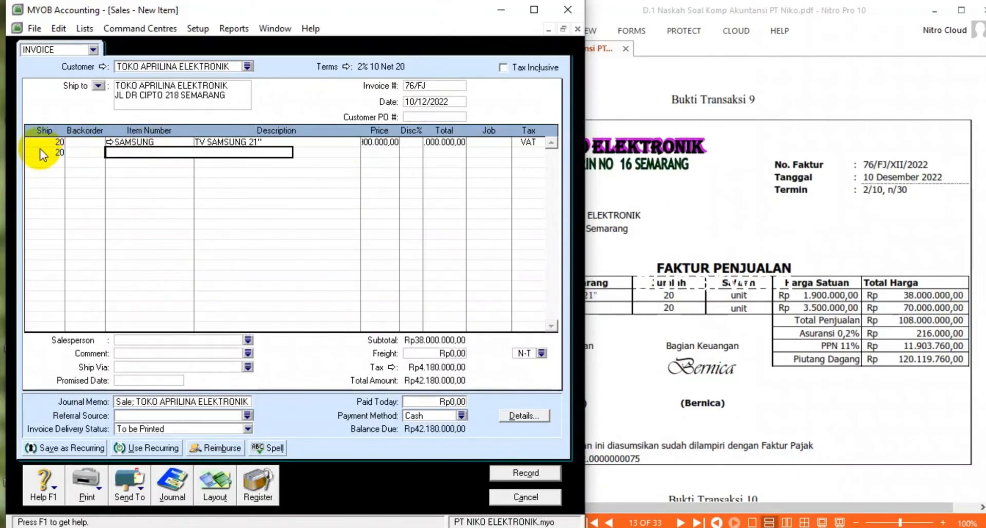
pyautogui.press('Tab')
pyautogui.doubleClick(204, 216)
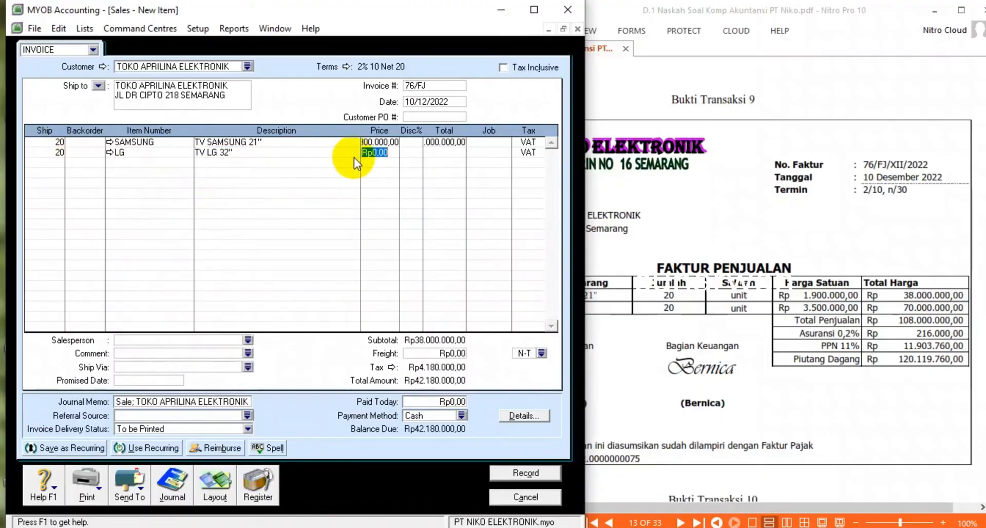
pyautogui.write('3500')
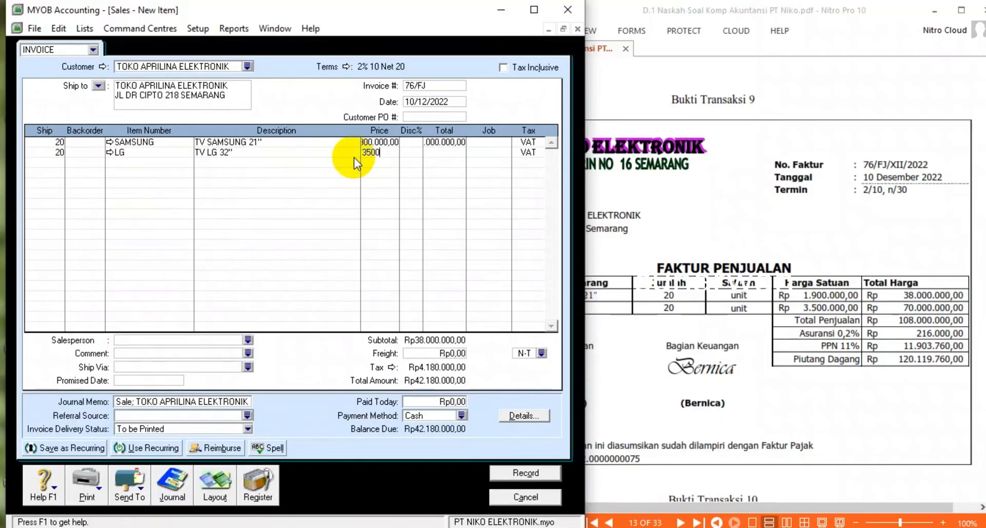
pyautogui.write('000')
pyautogui.press('Tab')
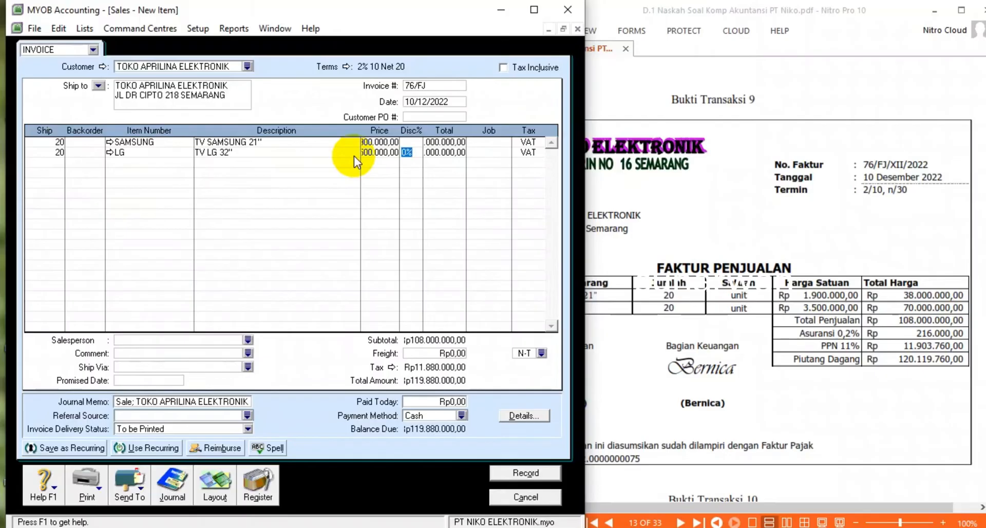
pyautogui.press('Tab')
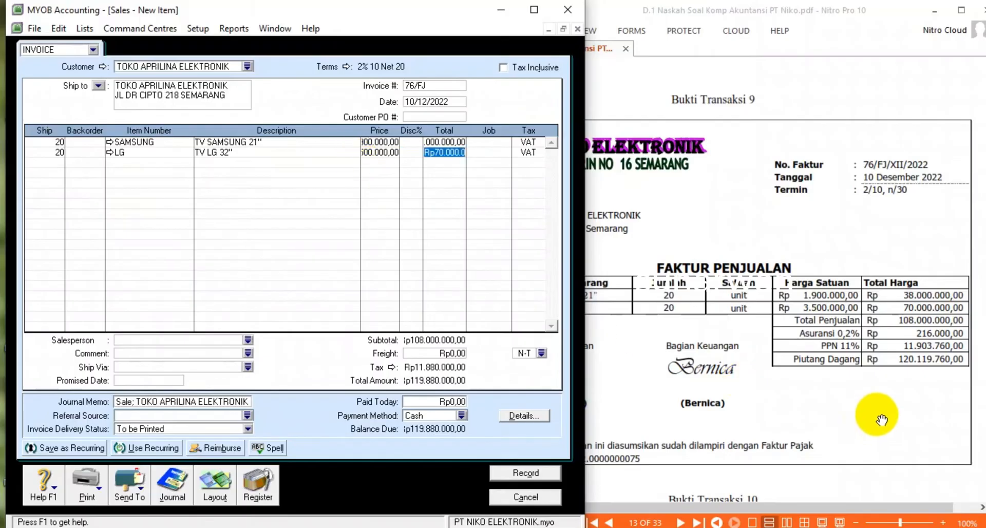
# - Add item ASURANSI (Asuransi 0,2%) with a total of Rp216.000 on the third line and open the item list for the fourth line
pyautogui.click(53, 163)
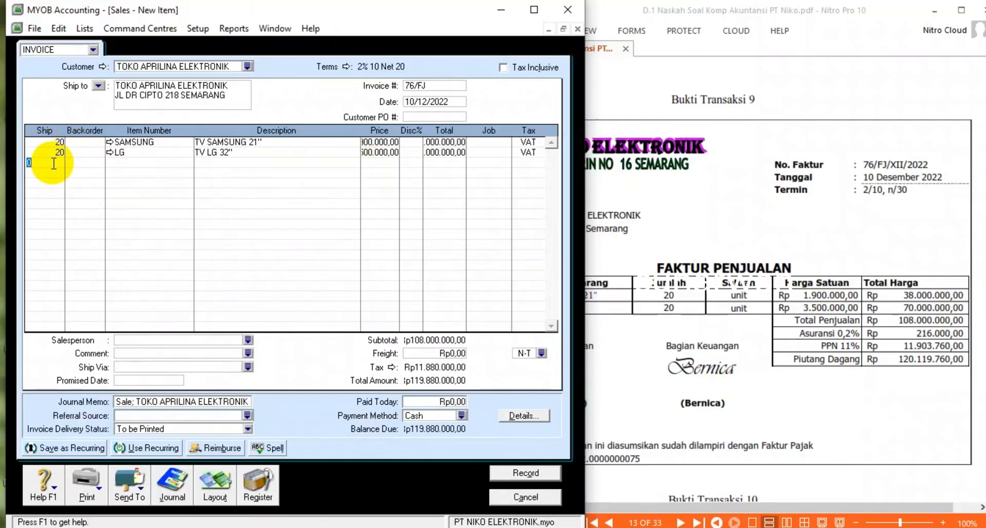
pyautogui.press('Tab')
pyautogui.press('Tab')
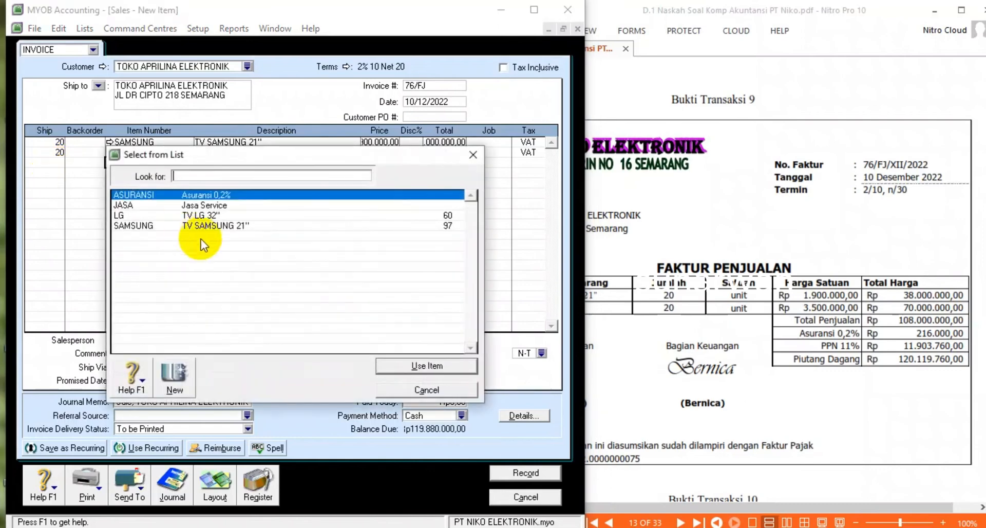
pyautogui.click(206, 196)
pyautogui.doubleClick(207, 196)
pyautogui.press('Tab')
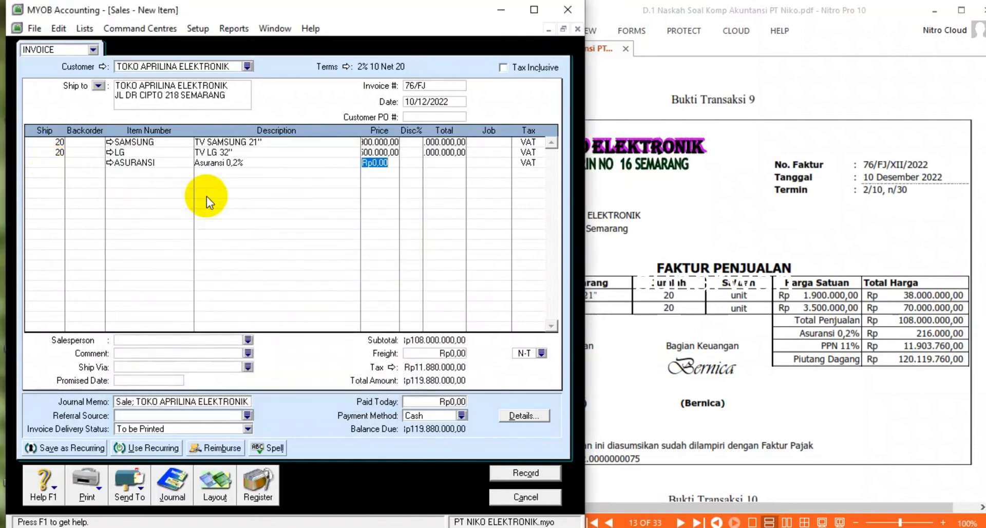
pyautogui.press('Tab')
pyautogui.press('Tab')
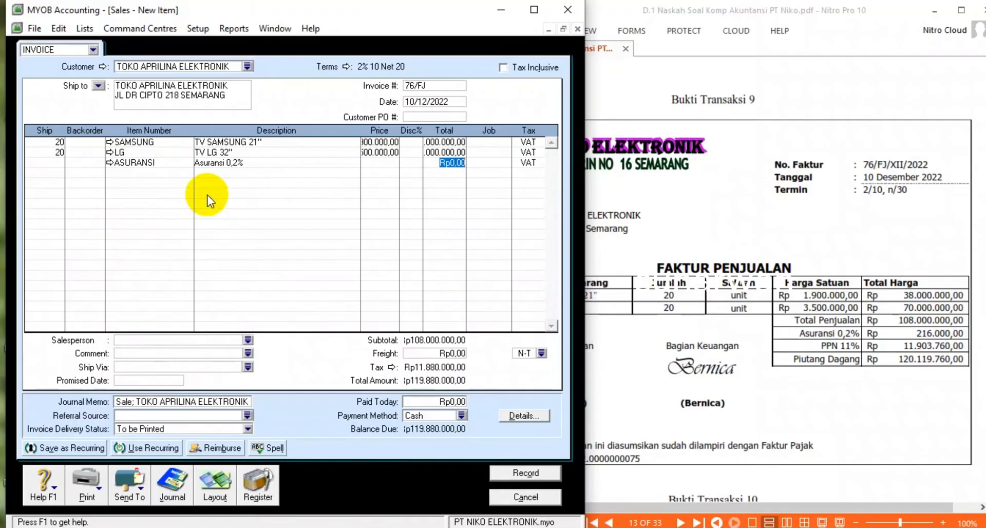
pyautogui.write('216000')
pyautogui.press('Return')
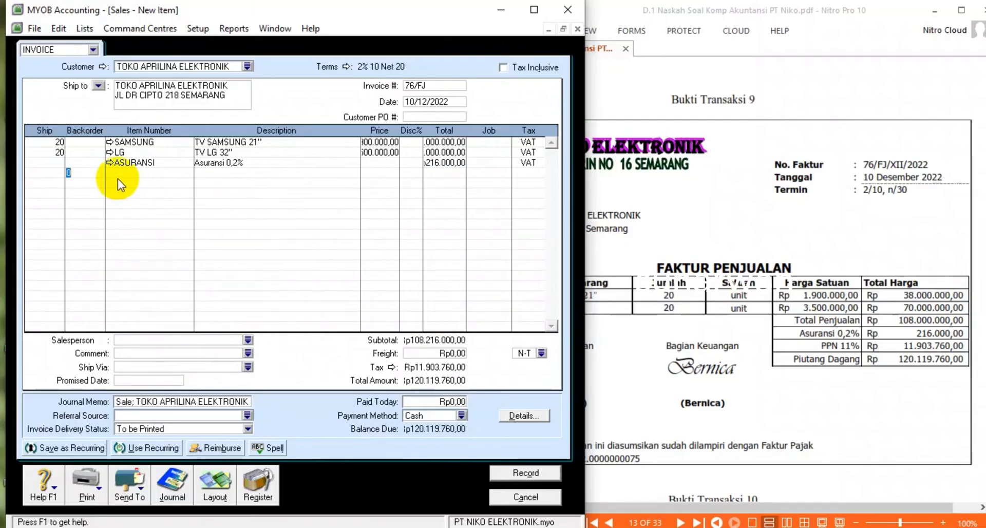
pyautogui.click(118, 179)
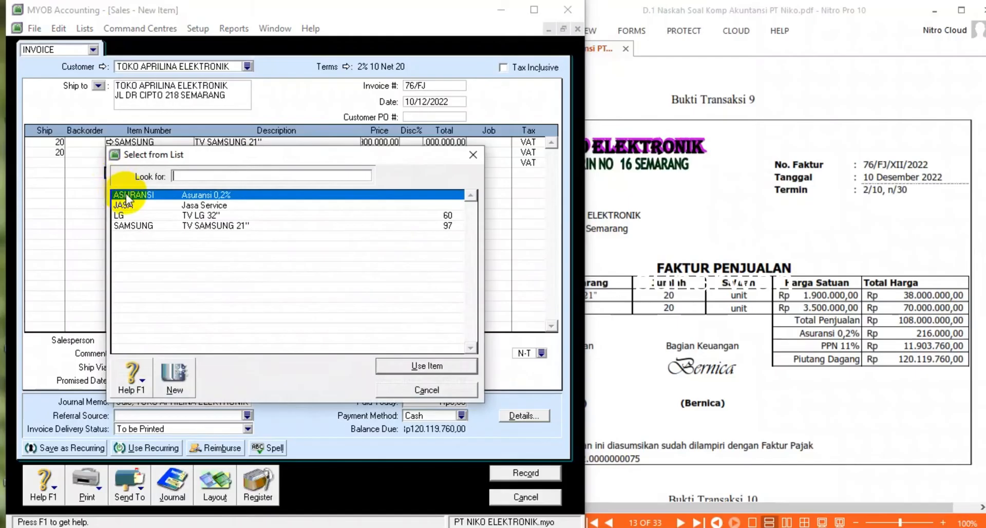
# - Close the item list, record the Toko Aprilina Elektronik sales invoice and leave the sales entry window
pyautogui.click(473, 154)
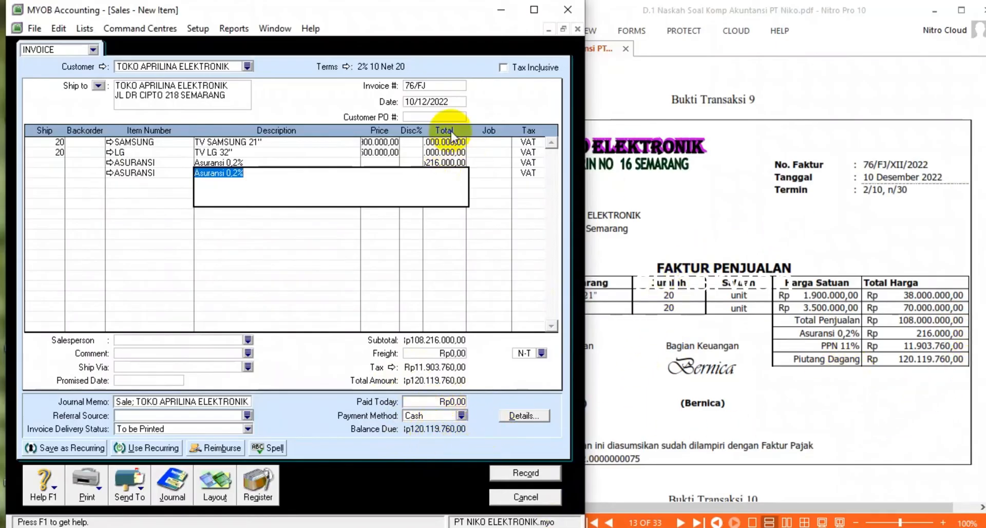
pyautogui.click(723, 216)
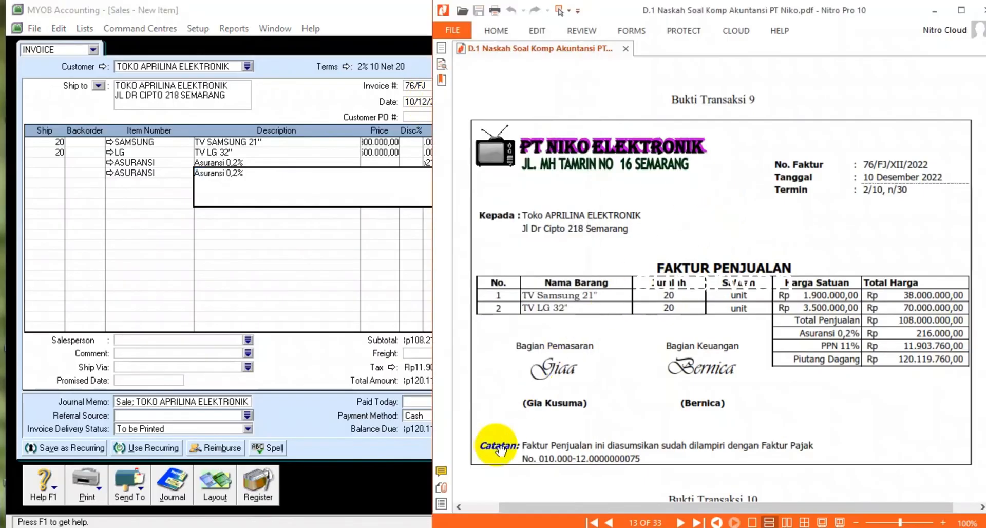
pyautogui.click(392, 474)
pyautogui.click(515, 473)
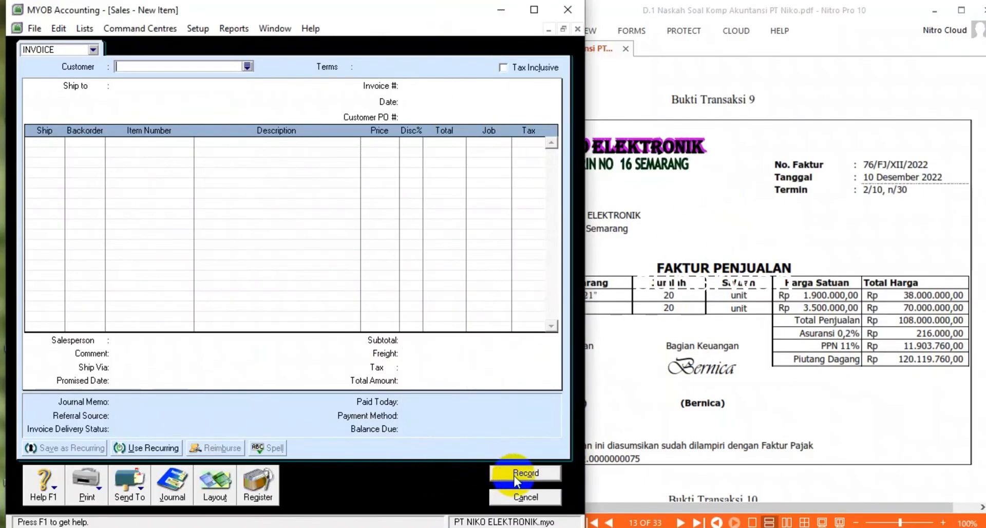
pyautogui.click(524, 498)
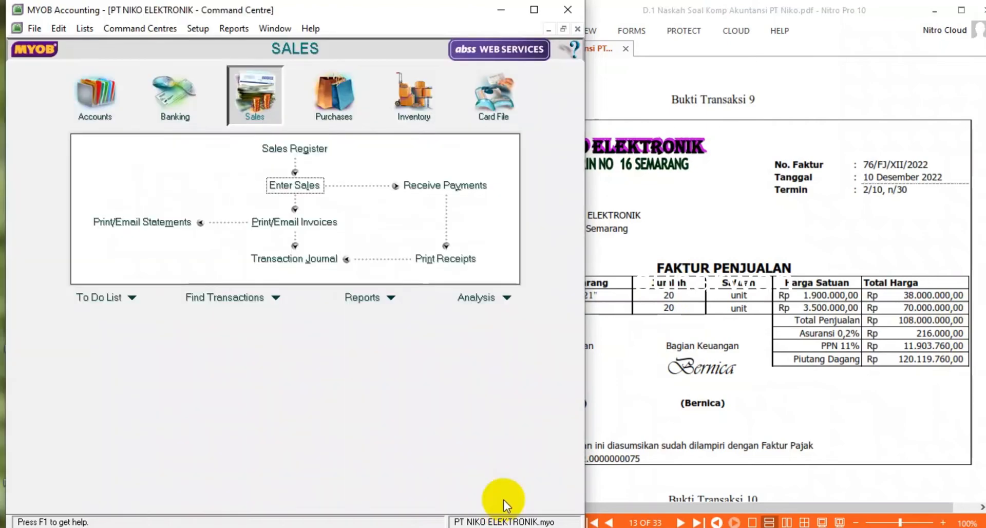
# - Find Bukti Transaksi 10 in the PDF and start a Spend Money entry from account 1-1101 Cash in Bank
pyautogui.click(723, 294)
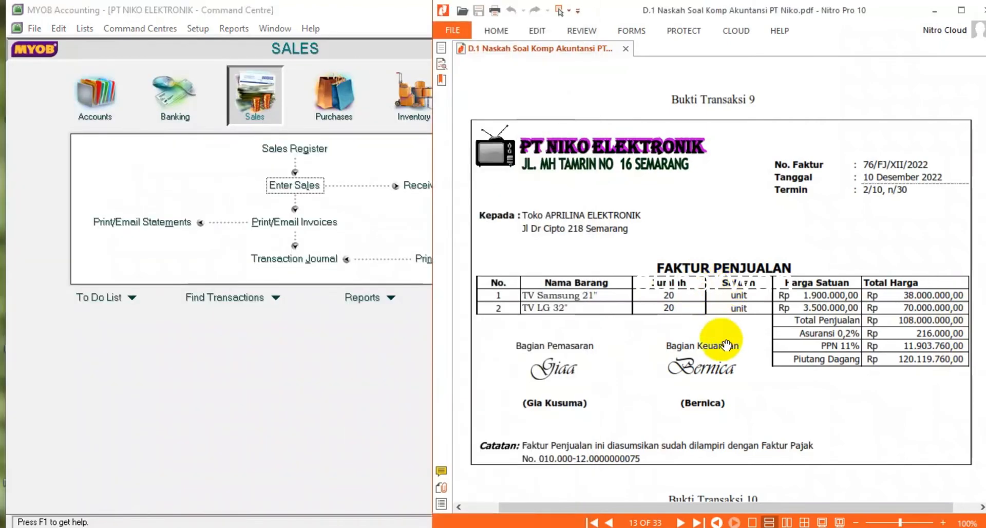
pyautogui.scroll(-10, 731, 333)
pyautogui.scroll(6, 731, 333)
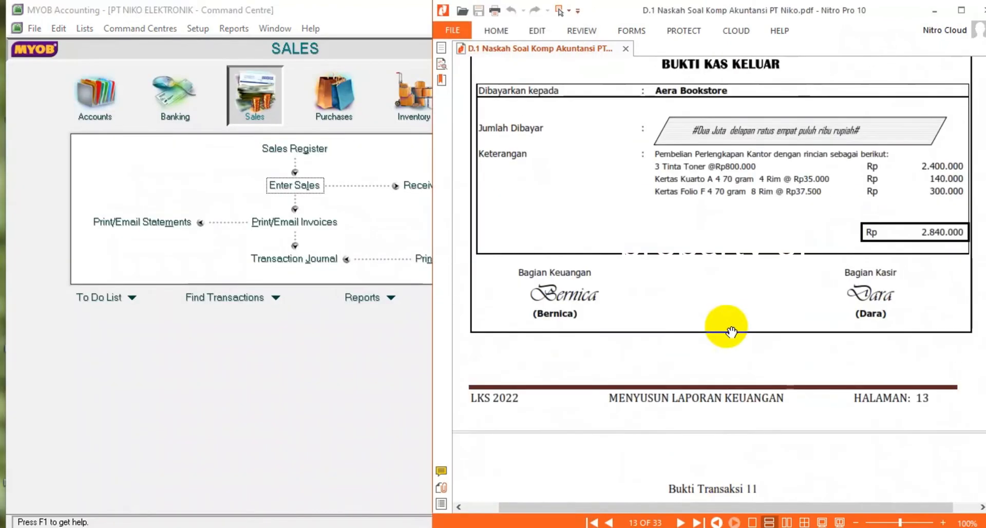
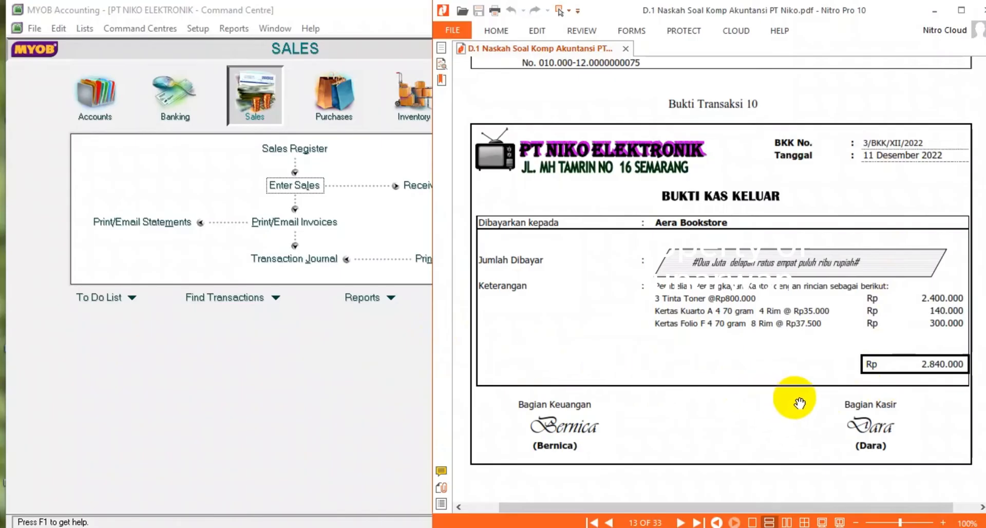
pyautogui.click(171, 92)
pyautogui.click(172, 92)
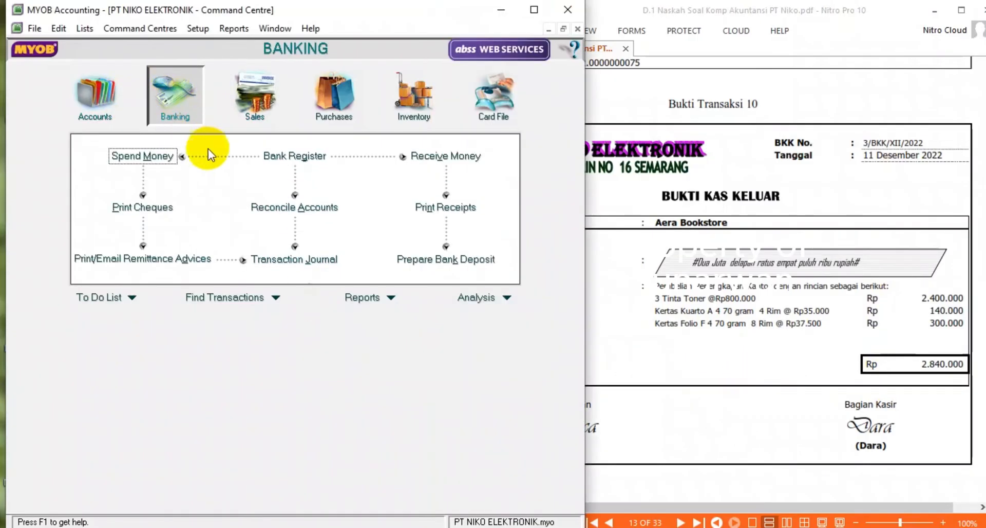
pyautogui.click(163, 156)
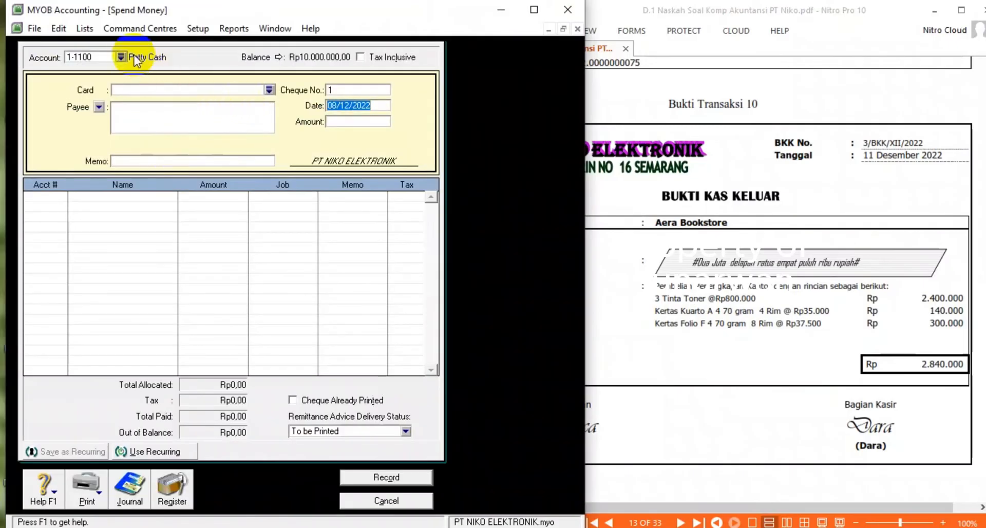
pyautogui.click(124, 57)
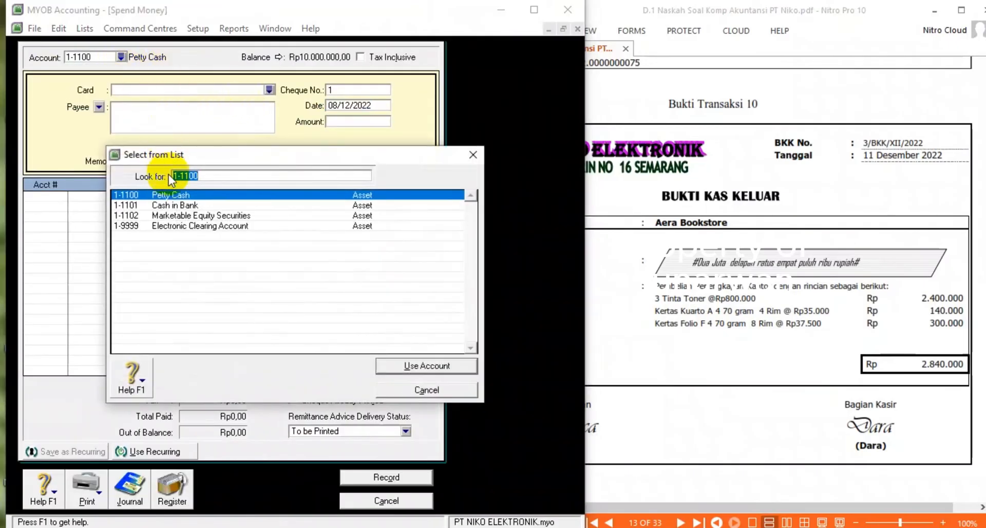
pyautogui.doubleClick(186, 206)
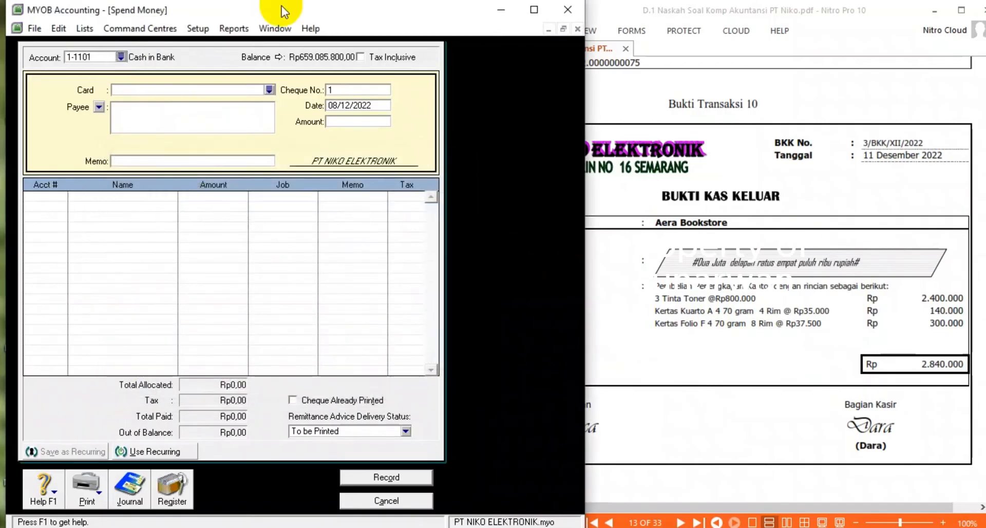
# - Set the payment's cheque number to 3/BKK and its date to 11/12/2022
pyautogui.click(340, 89)
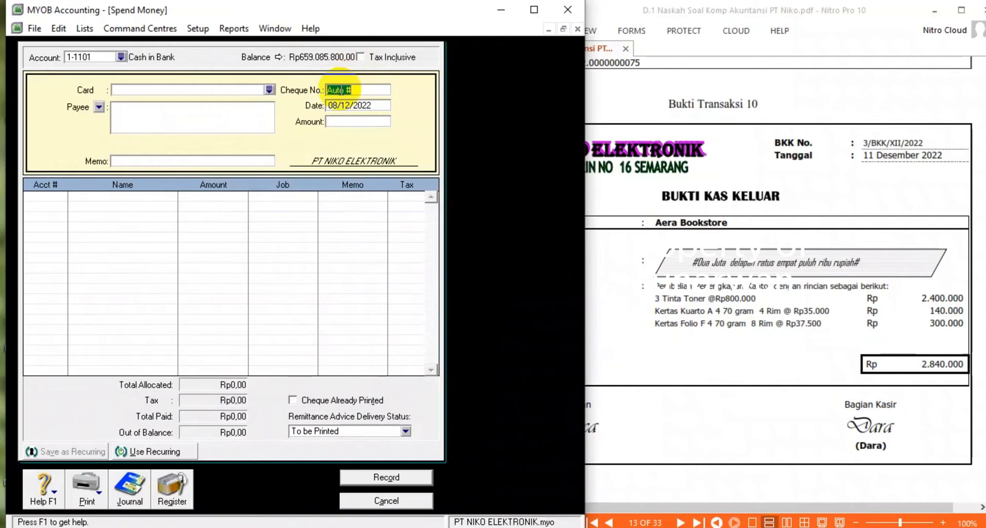
pyautogui.write('3/BKK')
pyautogui.press('Tab')
pyautogui.write('11/12/2002')
pyautogui.click(343, 117)
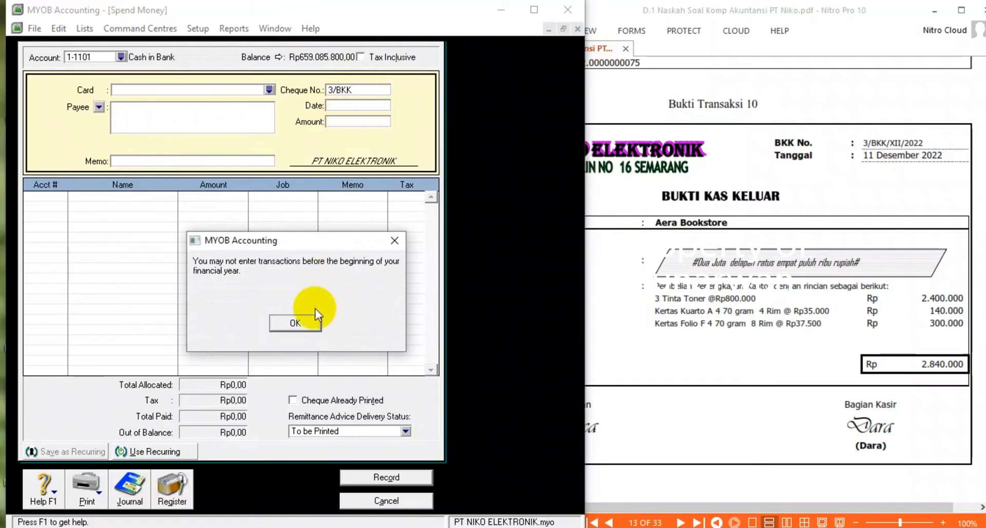
pyautogui.click(304, 325)
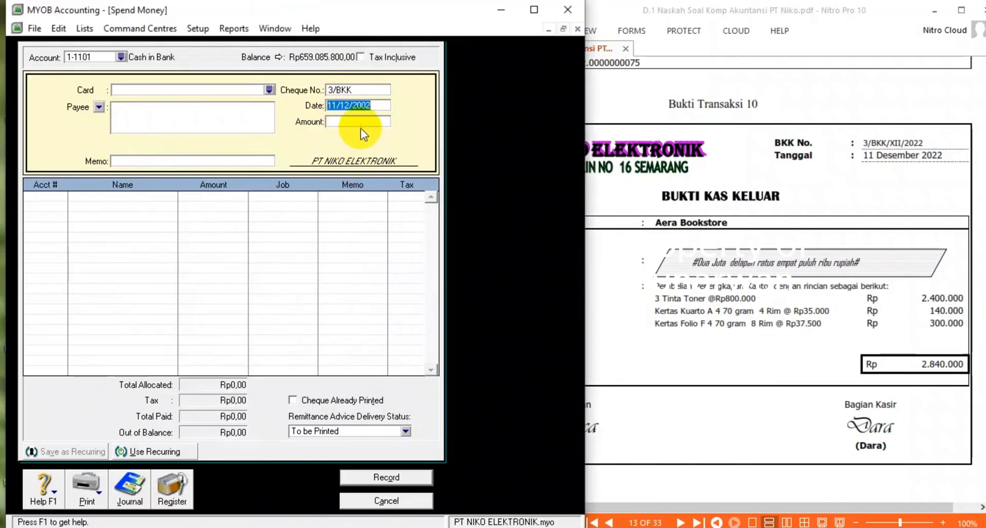
pyautogui.click(375, 103)
pyautogui.press('BackSpace')
pyautogui.press('BackSpace')
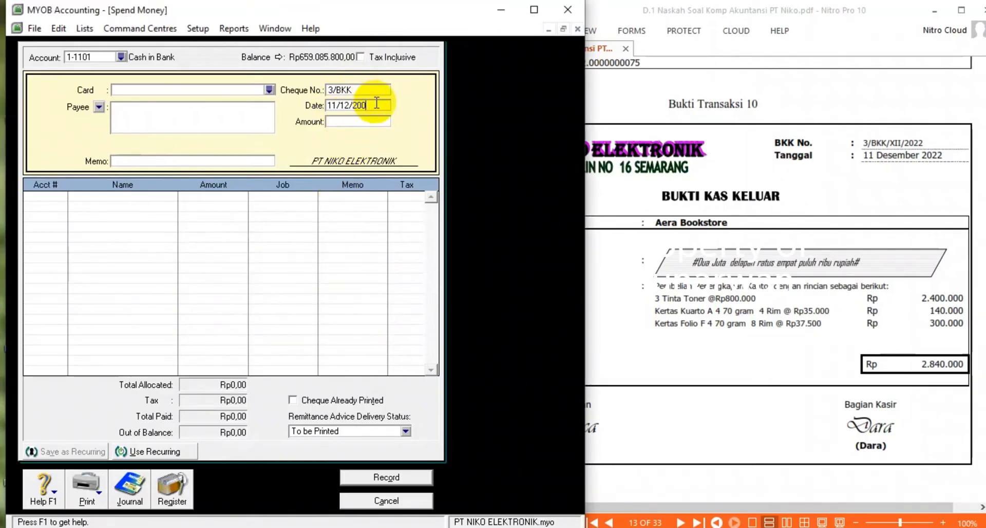
pyautogui.write('22')
pyautogui.press('Tab')
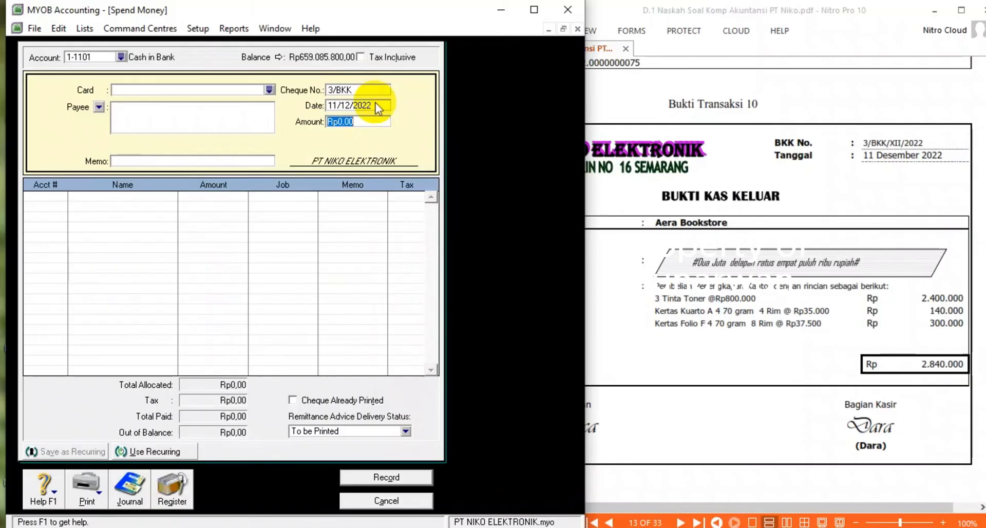
# - Enter a payment amount of Rp2.840.000 and allocate it to account 1-1107 Office Supplies
pyautogui.write('2.840.')
pyautogui.write('0000')
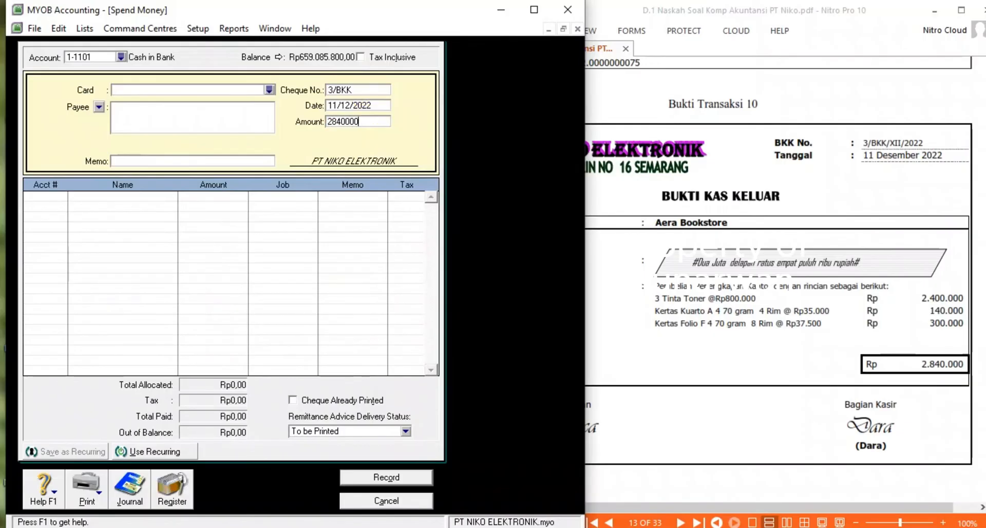
pyautogui.press('Tab')
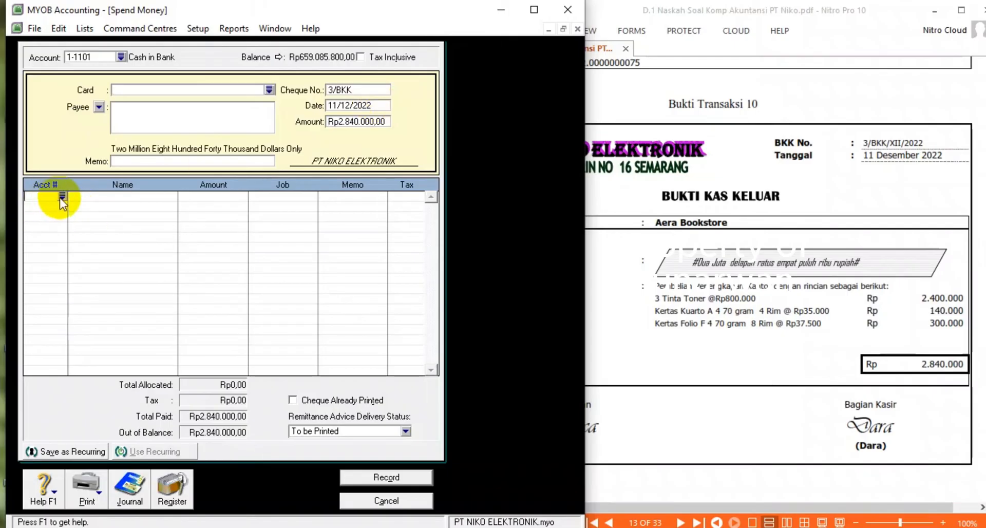
pyautogui.click(62, 197)
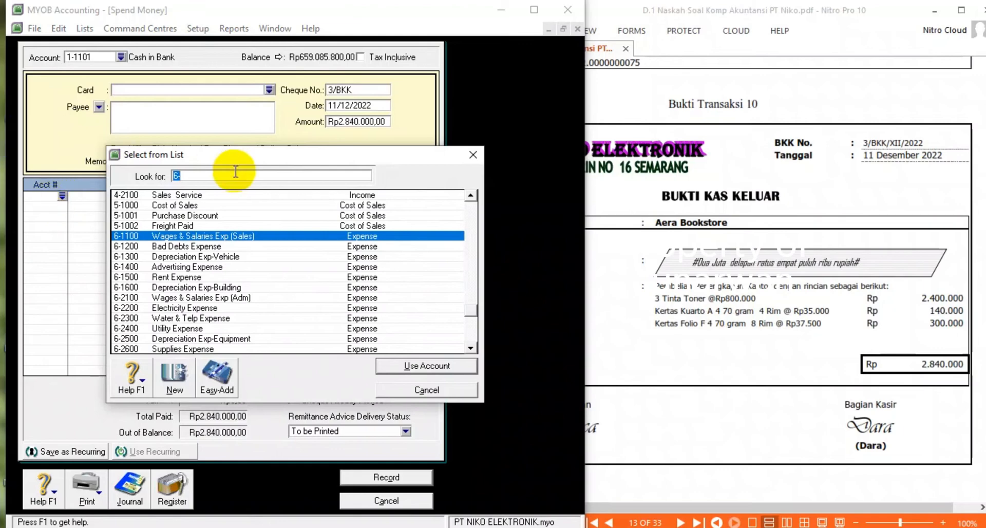
pyautogui.scroll(5, 234, 244)
pyautogui.scroll(6, 235, 242)
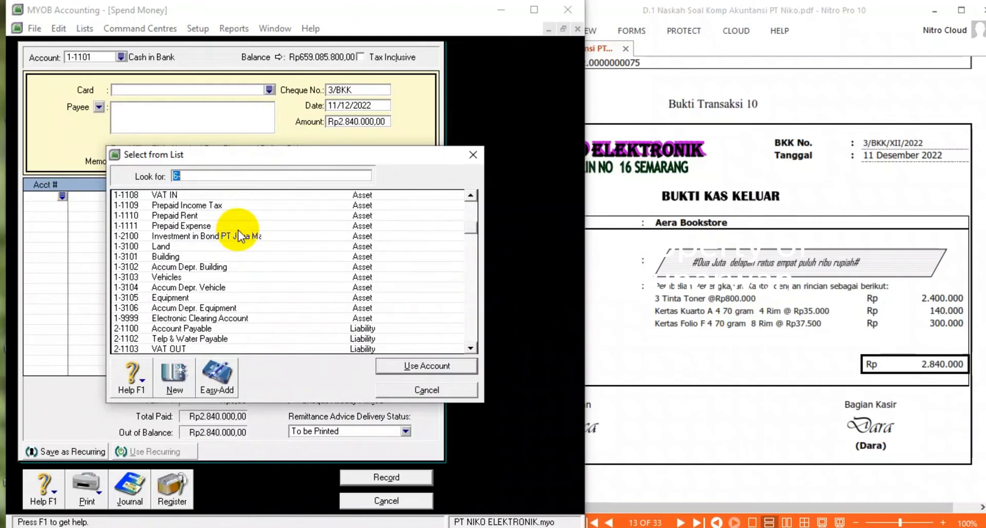
pyautogui.scroll(3, 233, 236)
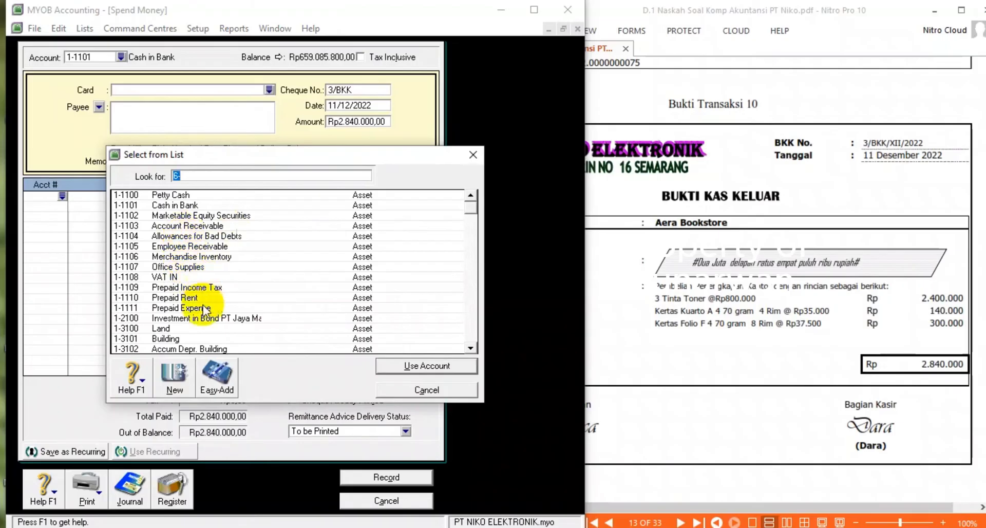
pyautogui.doubleClick(195, 269)
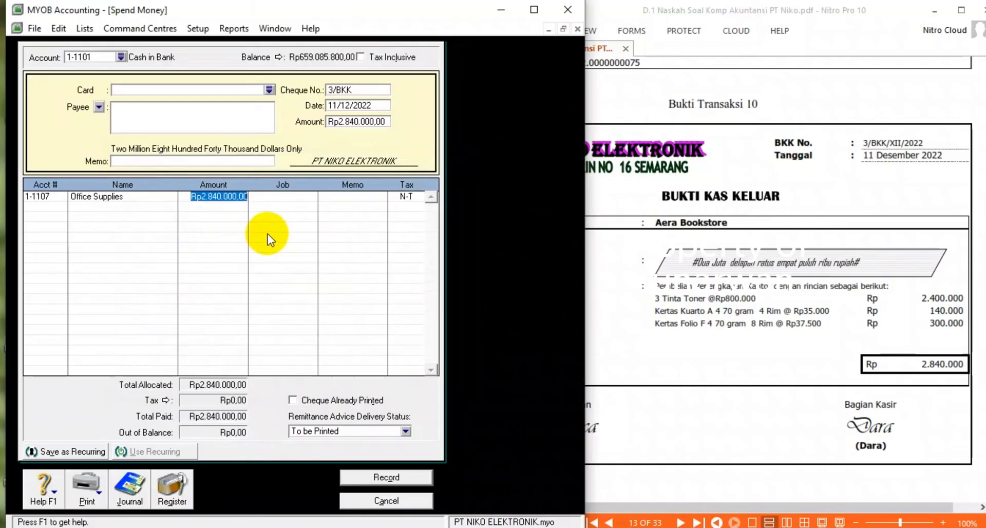
pyautogui.press('Tab')
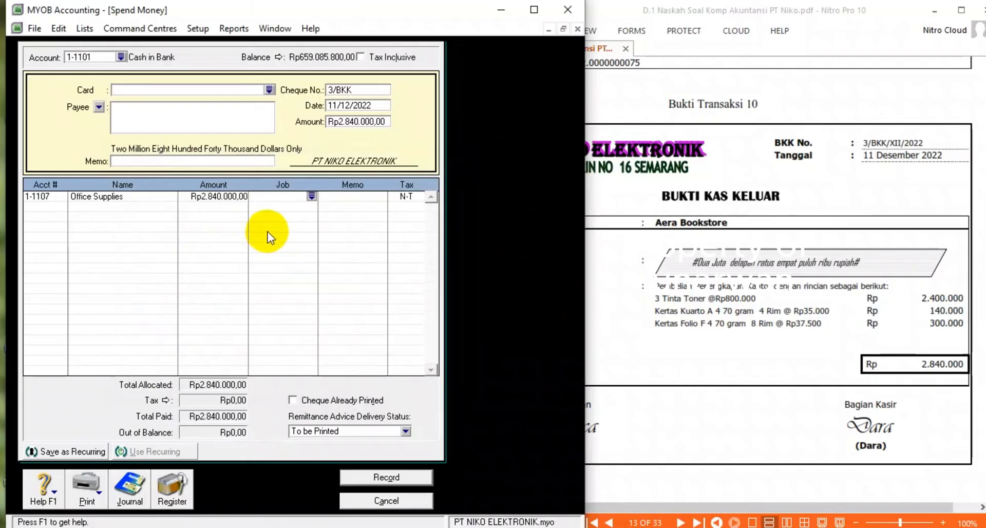
# - Enter the memo PEMBELIAN PERLENGKAPAN, record the payment and close the Spend Money window
pyautogui.click(240, 160)
pyautogui.write('P')
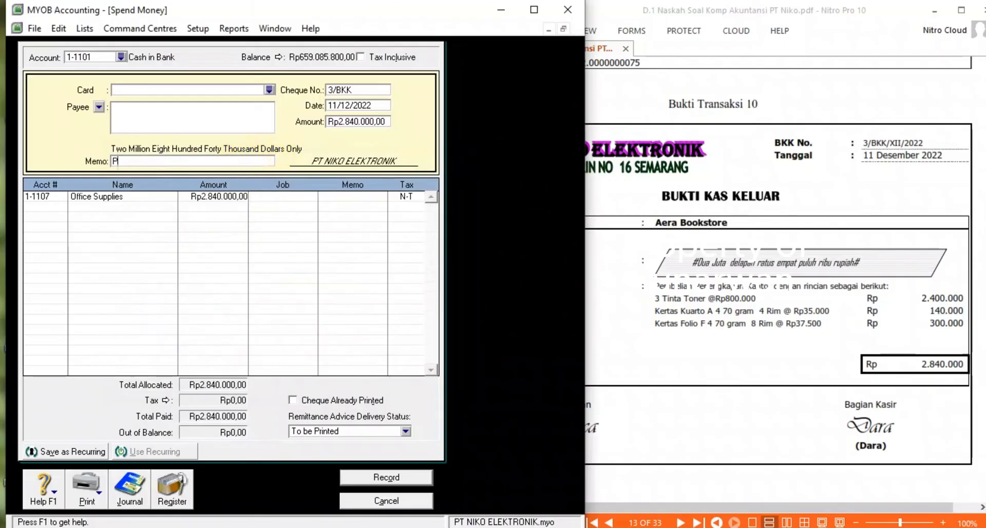
pyautogui.write('EMBELIAN ')
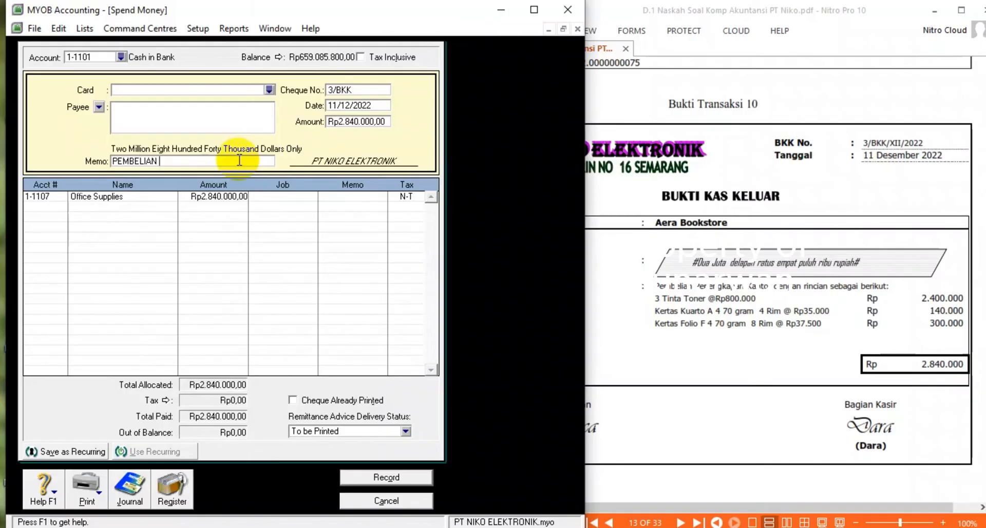
pyautogui.write('PERLENGKAPAN')
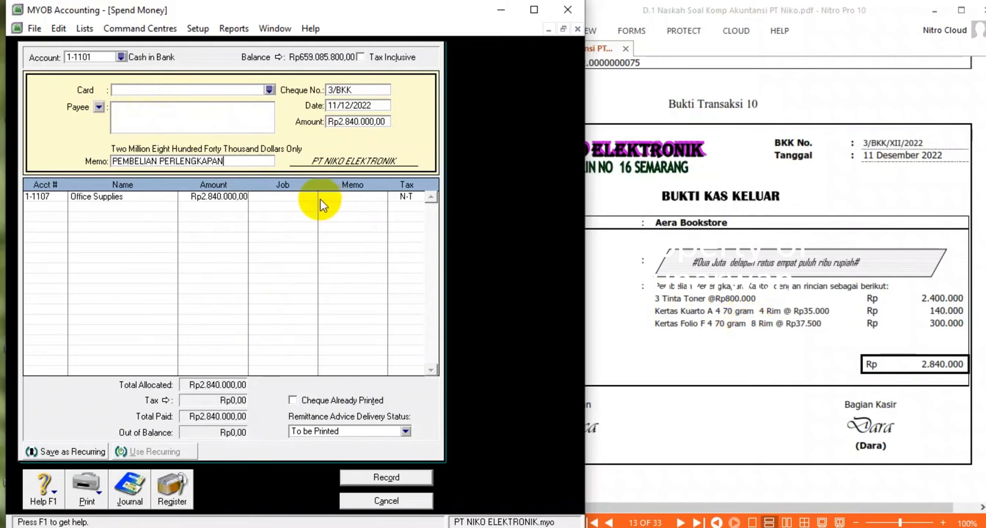
pyautogui.click(388, 476)
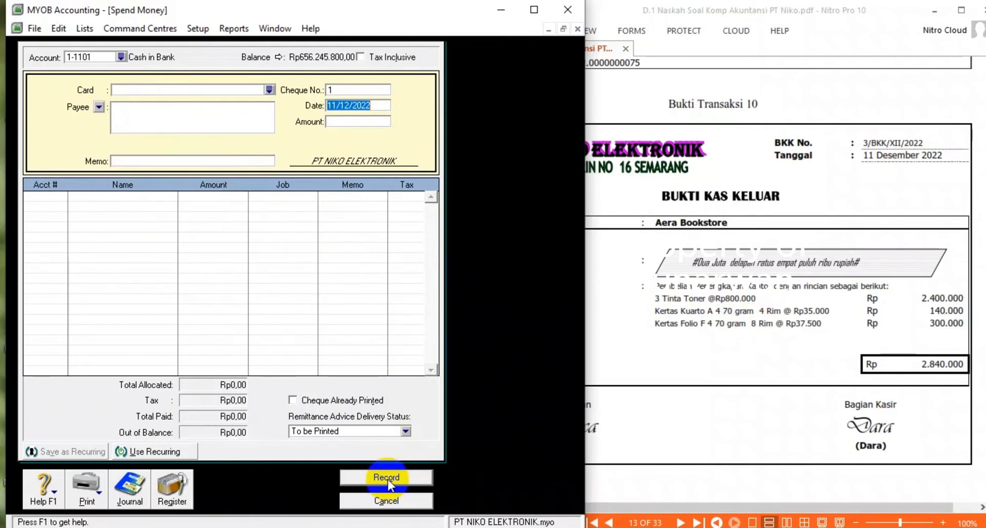
pyautogui.click(387, 500)
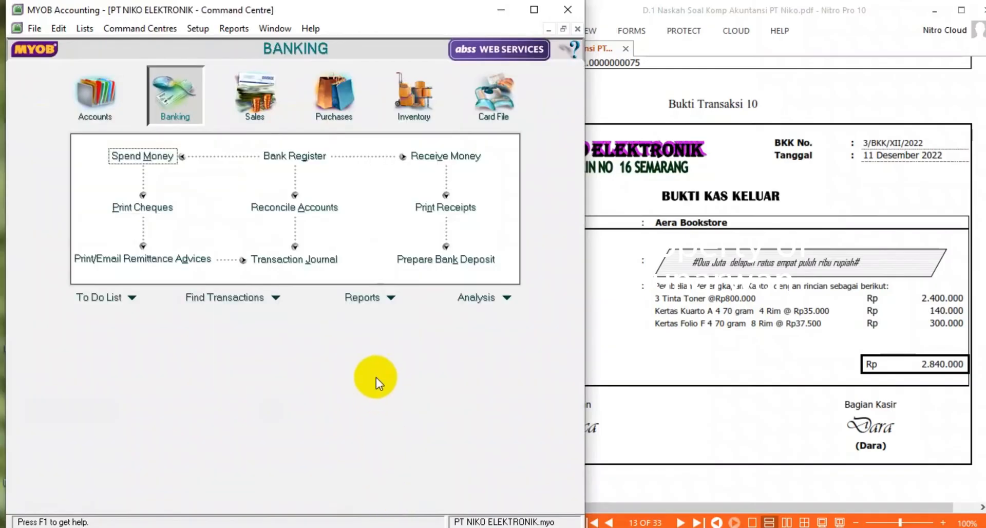
# - Find Bukti Transaksi 11 in the PDF and start a Receive Payments entry for customer TOKO BUANA ABADI
pyautogui.click(875, 371)
pyautogui.scroll(-7, 749, 287)
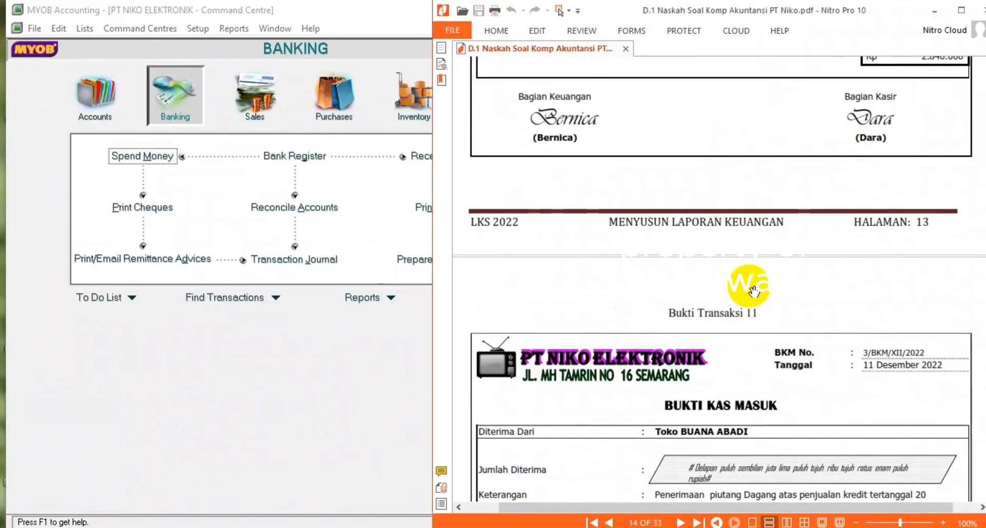
pyautogui.scroll(-3, 752, 291)
pyautogui.scroll(6, 753, 291)
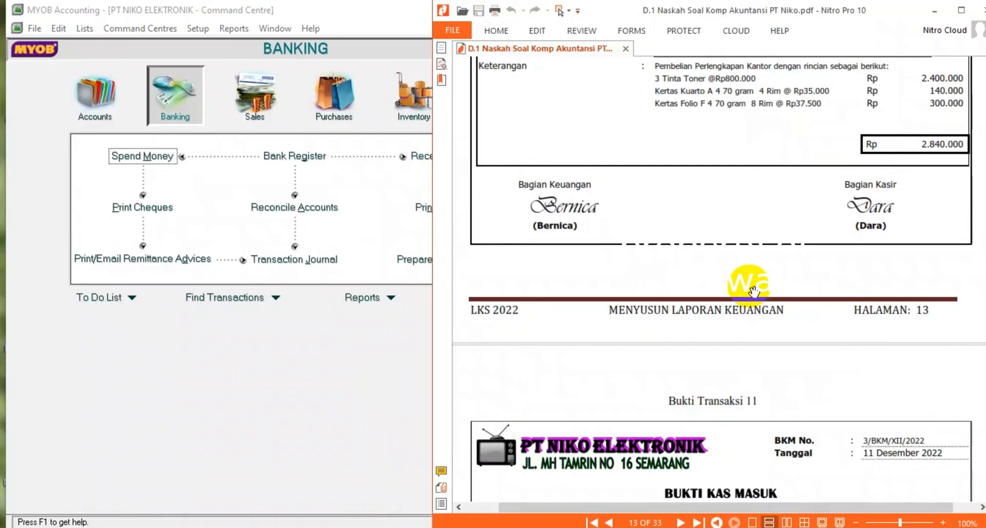
pyautogui.scroll(-8, 753, 291)
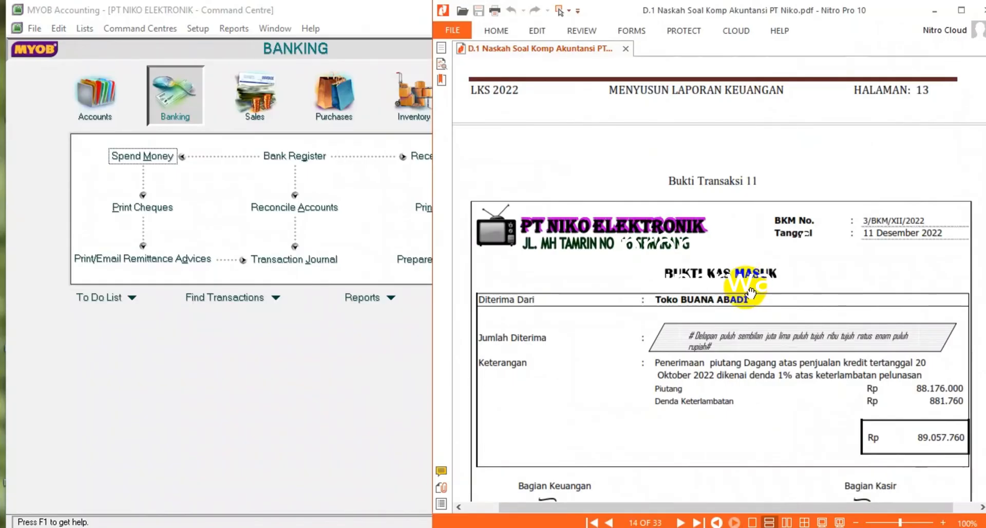
pyautogui.scroll(-2, 750, 292)
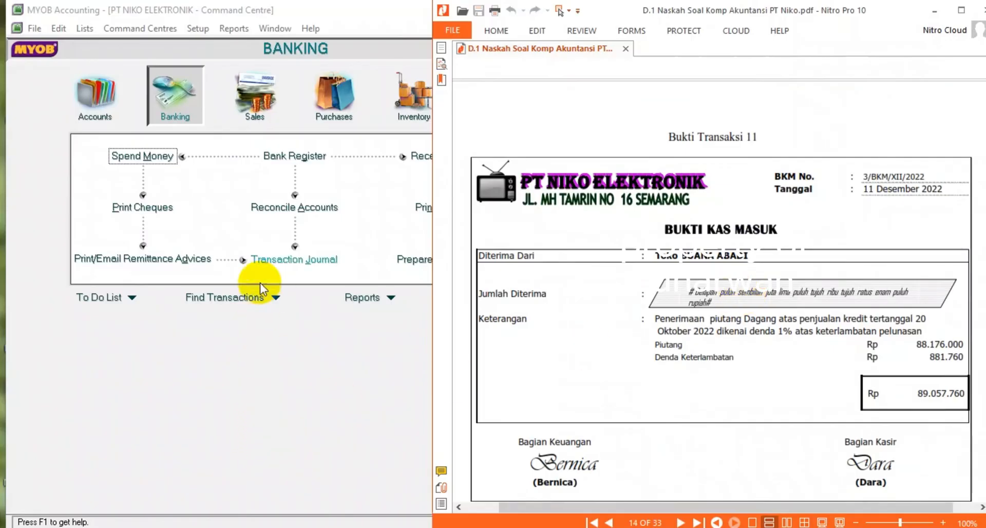
pyautogui.click(257, 101)
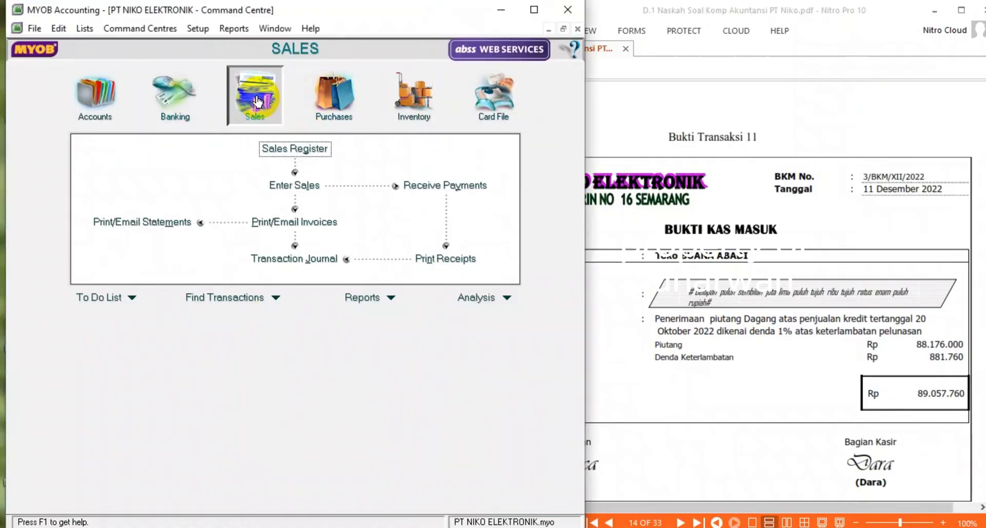
pyautogui.click(442, 187)
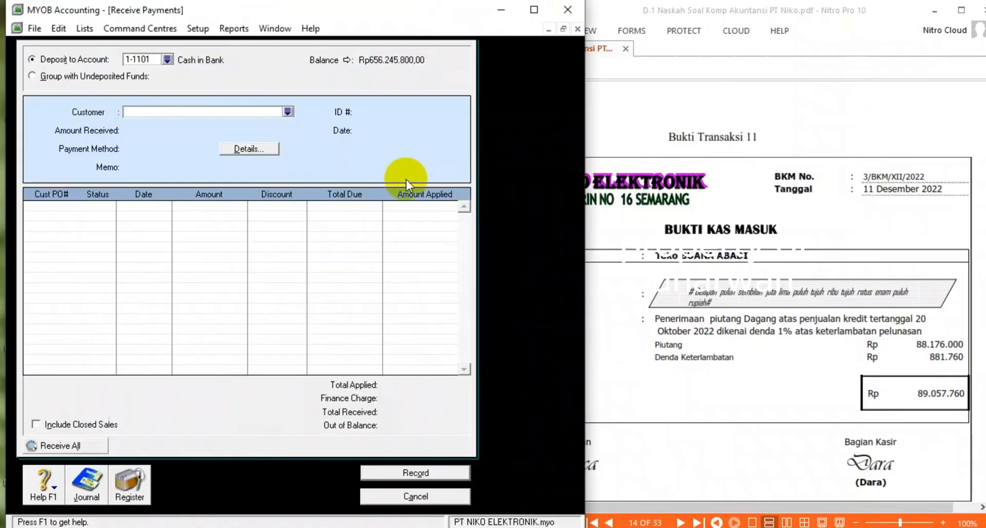
pyautogui.click(283, 114)
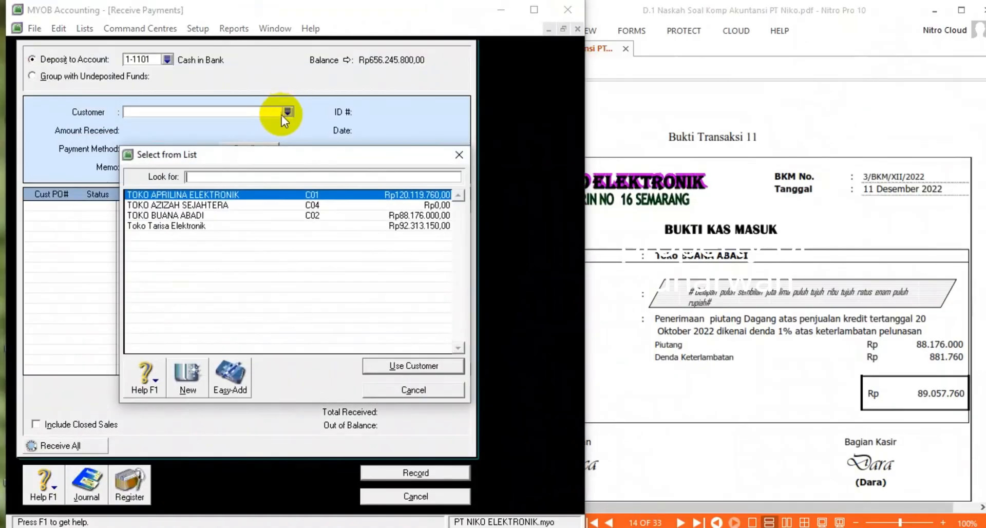
pyautogui.doubleClick(210, 216)
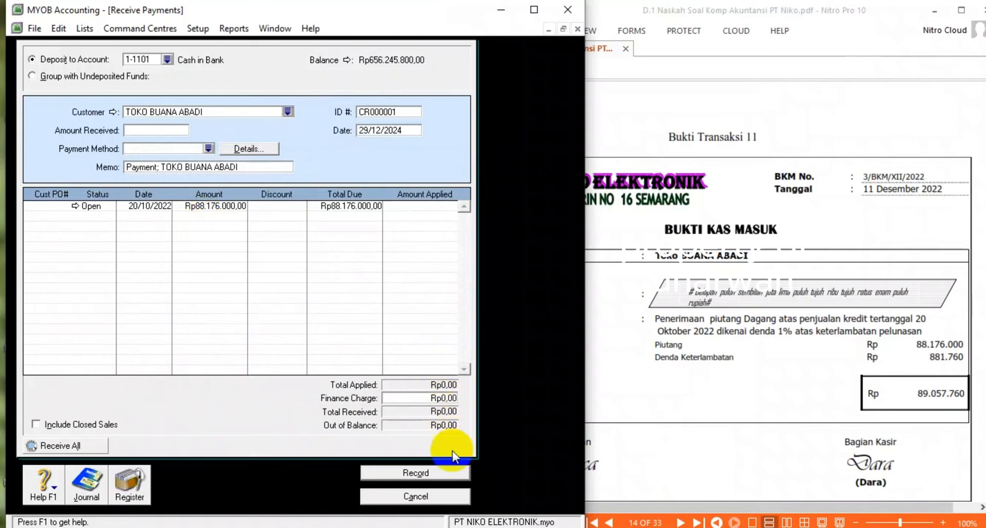
# - Set the customer payment's ID to 3/BKM and its date to 11/12/2022
pyautogui.click(374, 112)
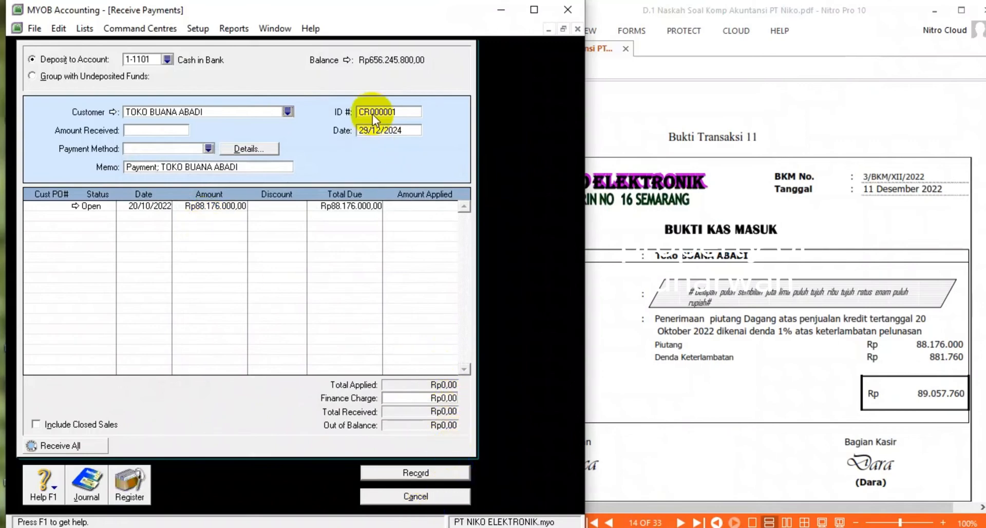
pyautogui.write('3/')
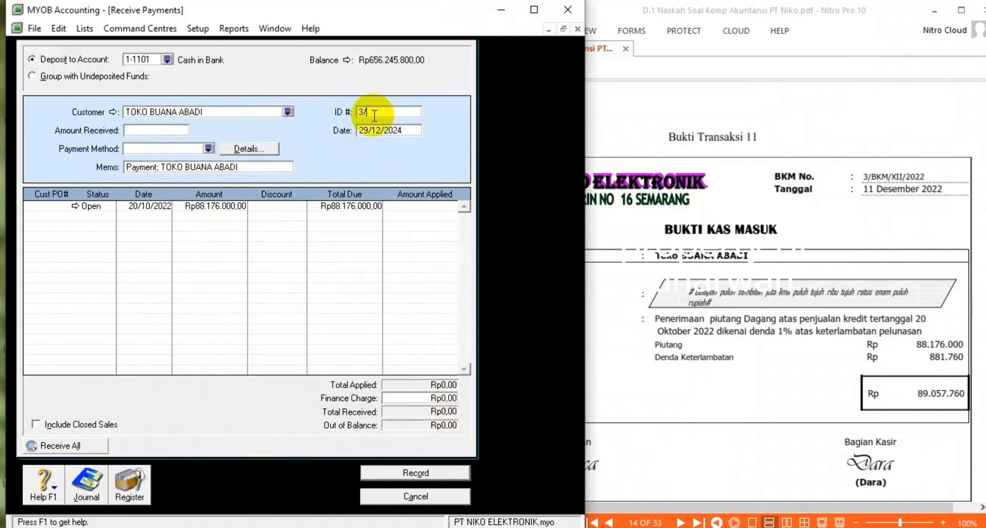
pyautogui.write('BKM')
pyautogui.write('11/12/202')
# - Enter Rp89.057.760 received, applying Rp88.176.000 to the 20/10/2022 sale and Rp881.760 as finance charge
pyautogui.click(146, 129)
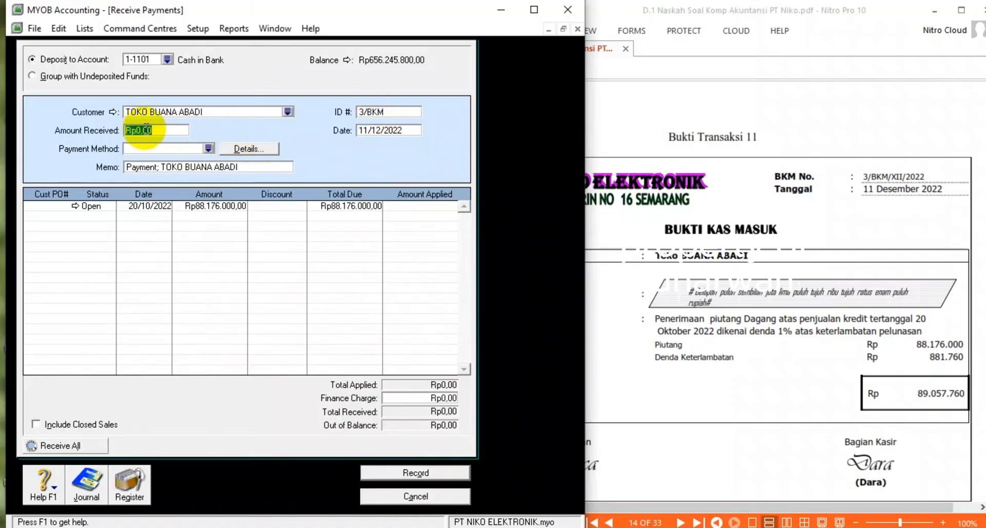
pyautogui.write('89057')
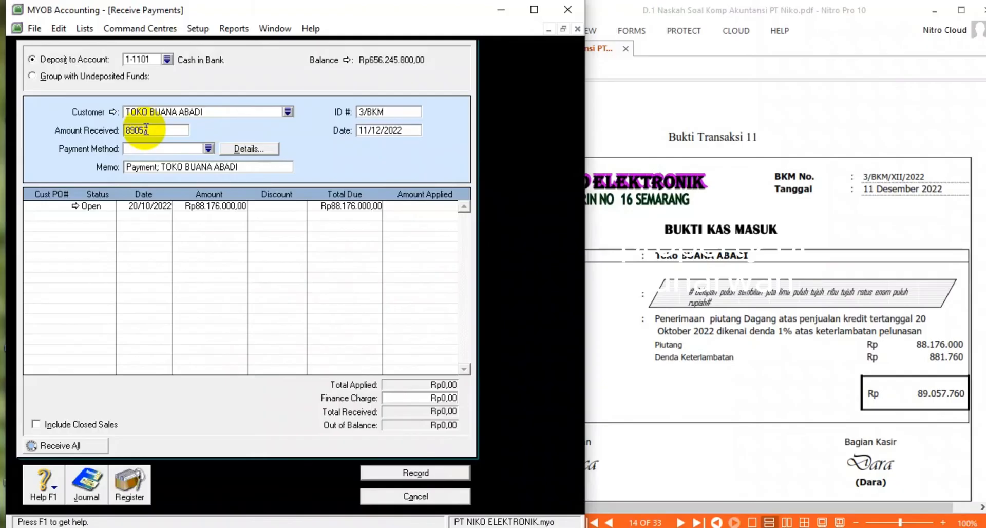
pyautogui.write('760')
pyautogui.press('Tab')
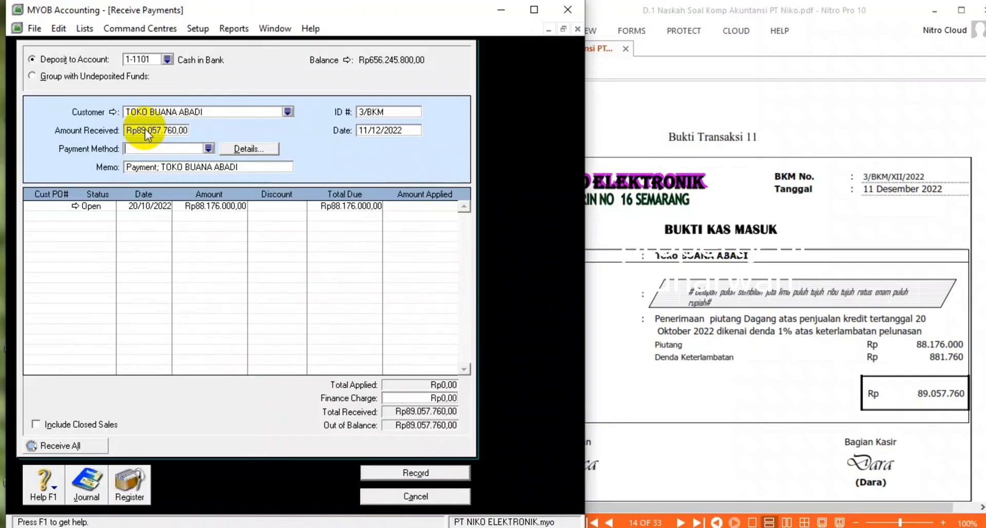
pyautogui.click(417, 207)
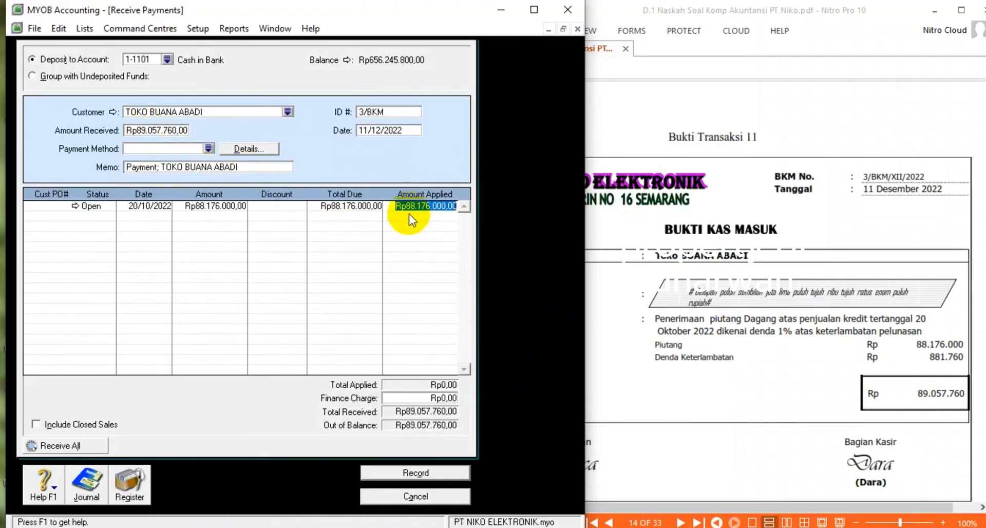
pyautogui.press('Tab')
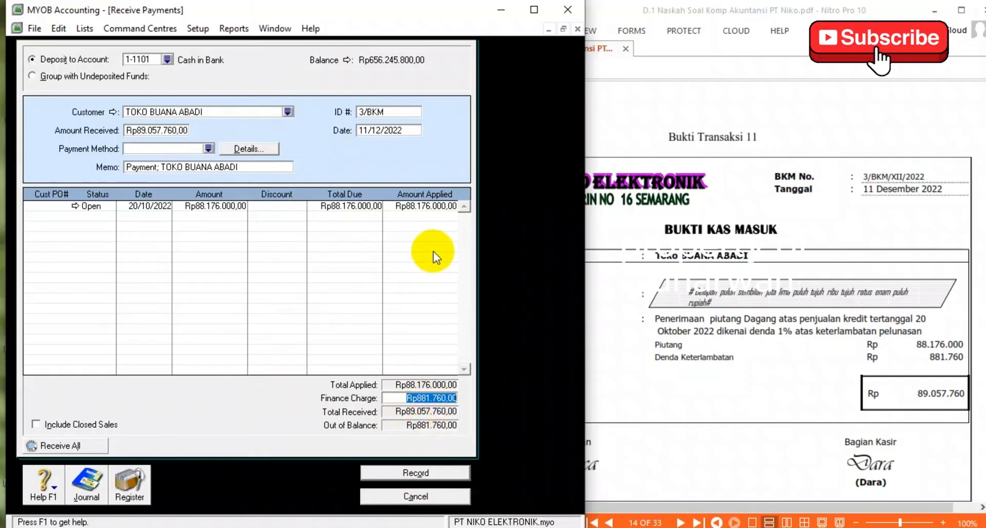
pyautogui.press('Tab')
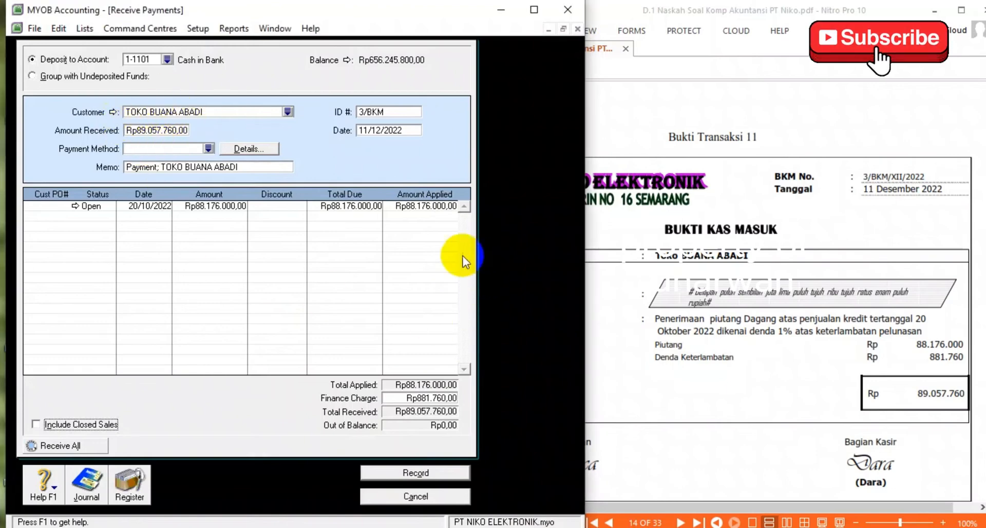
# - Try to record the customer payment and proceed to the Sales Linked Accounts setup
pyautogui.click(415, 472)
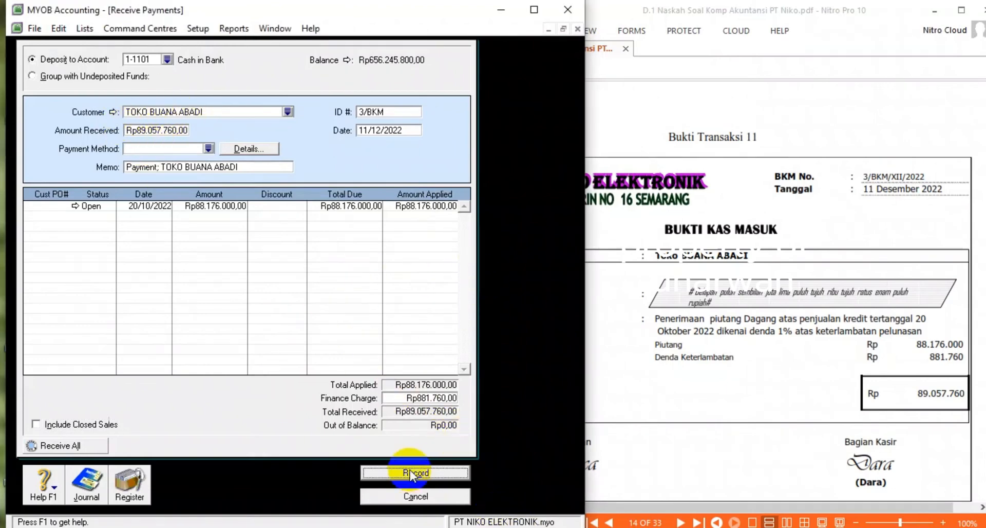
pyautogui.press('Return')
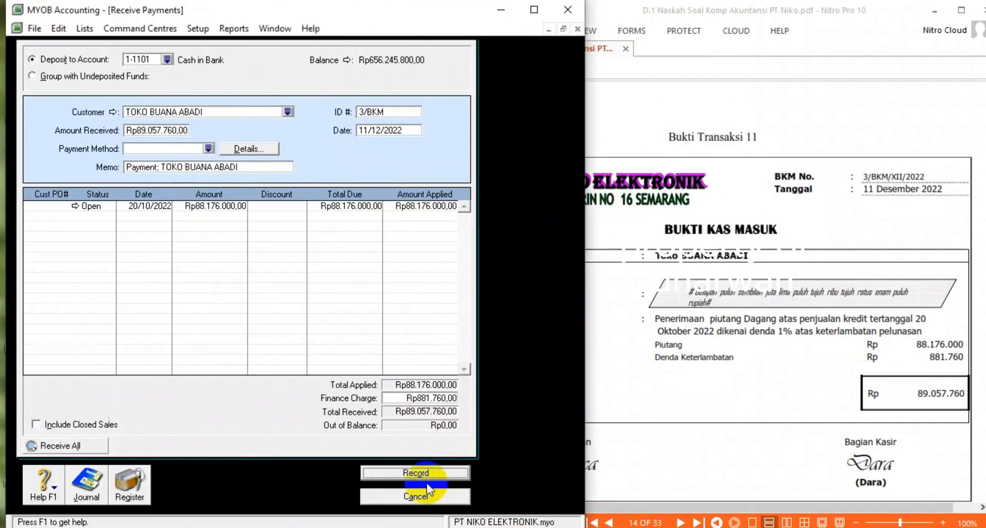
pyautogui.click(425, 475)
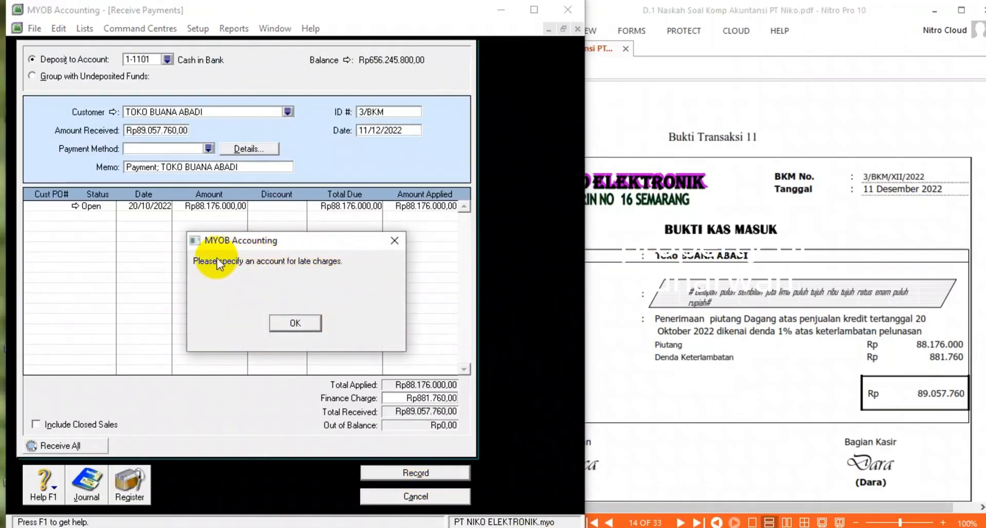
pyautogui.click(296, 324)
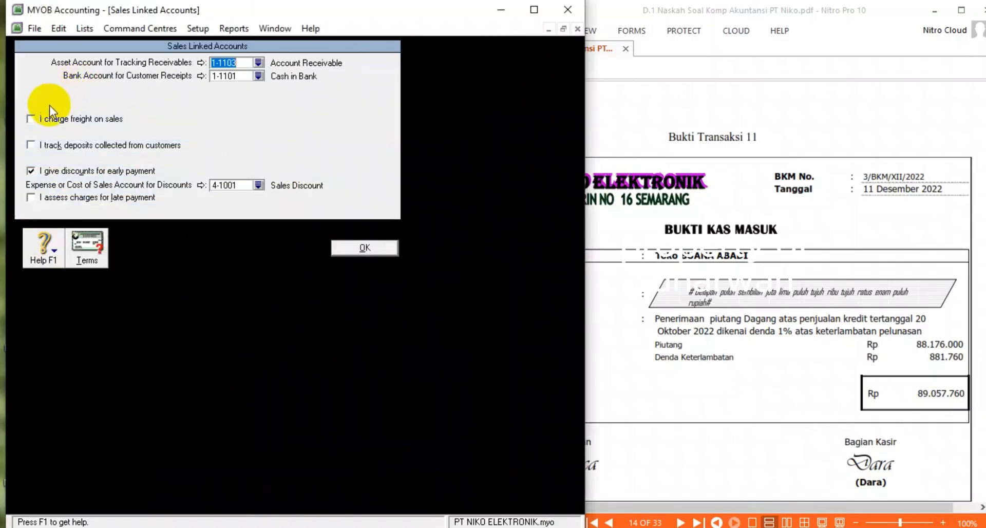
# - Enable charges for late payment and link them to account 8-1005 Late Fees Collected
pyautogui.click(32, 199)
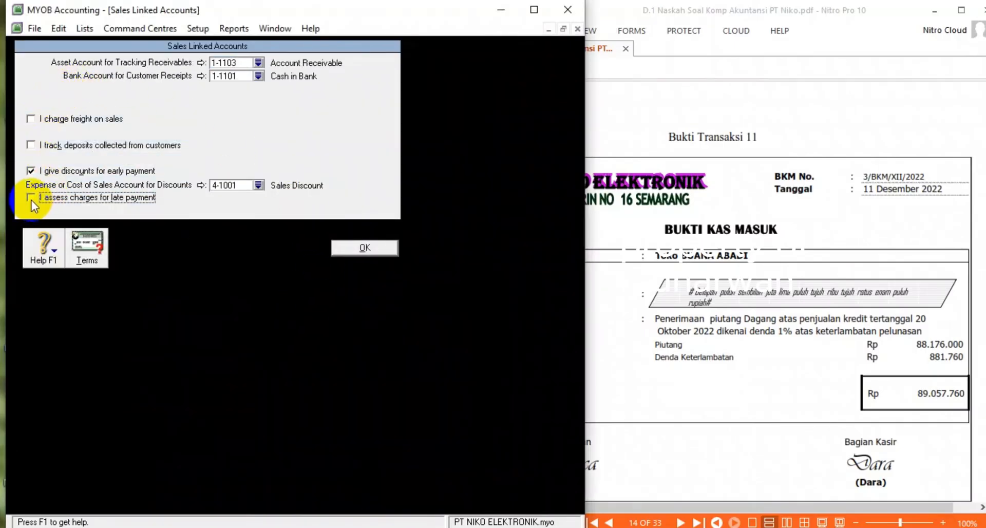
pyautogui.click(243, 212)
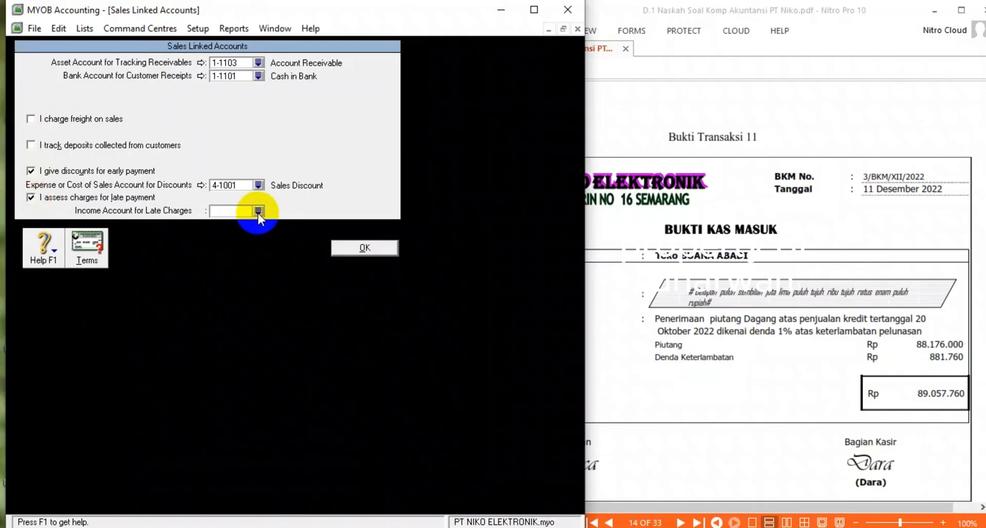
pyautogui.click(258, 211)
pyautogui.scroll(-2, 251, 241)
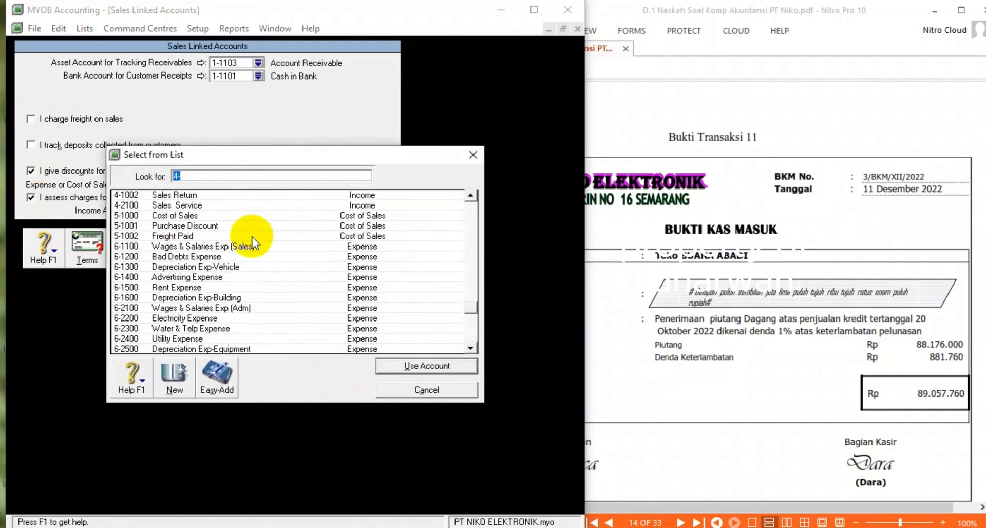
pyautogui.scroll(-4, 253, 239)
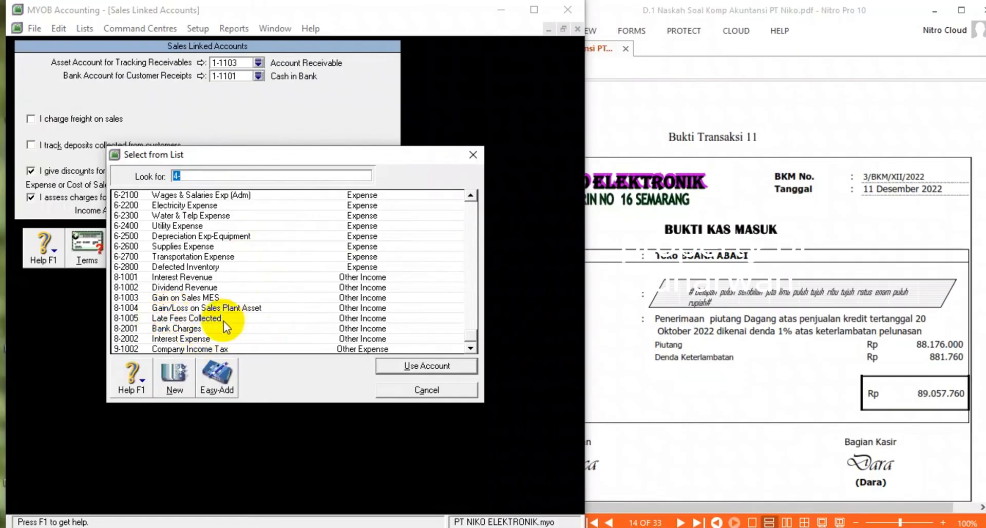
pyautogui.doubleClick(223, 322)
pyautogui.click(296, 325)
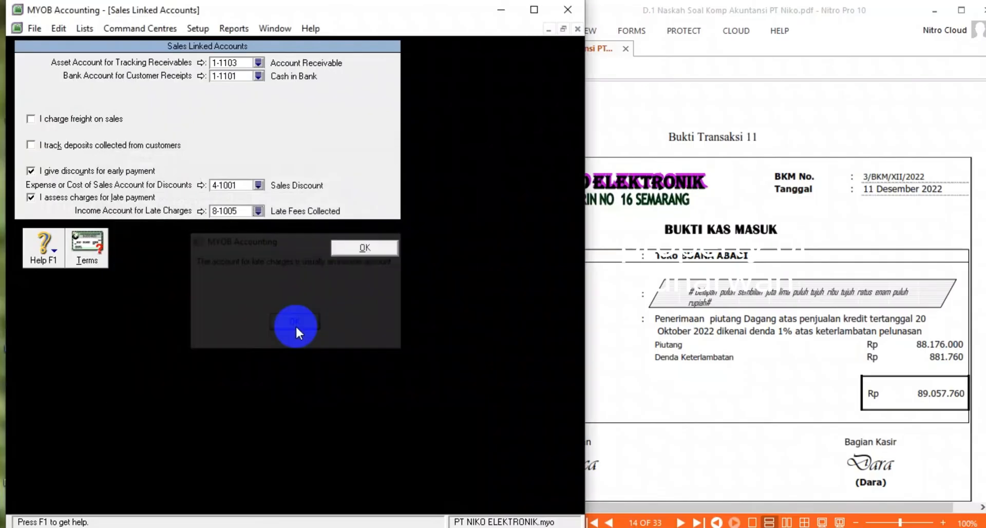
pyautogui.click(356, 249)
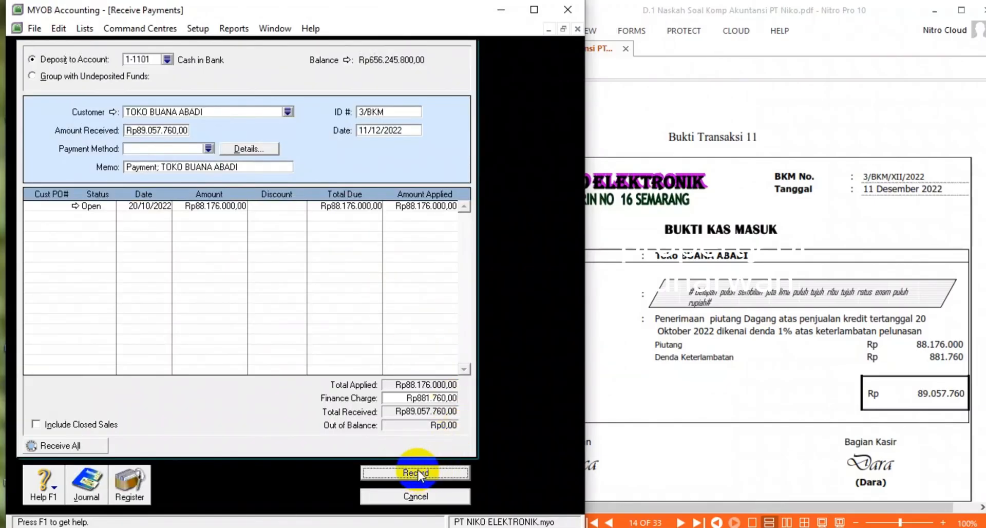
# - Record the TOKO BUANA ABADI payment and close the Receive Payments window
pyautogui.click(390, 473)
pyautogui.click(399, 504)
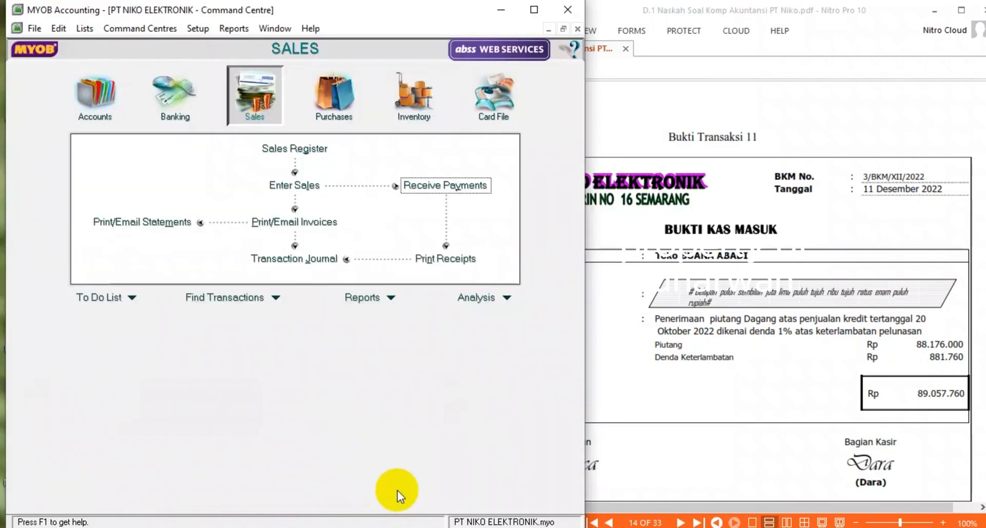
# - Show the sales transaction journal from 01/12/2022 and check the TOKO BUANA ABADI entry against Bukti Transaksi 11
pyautogui.click(302, 260)
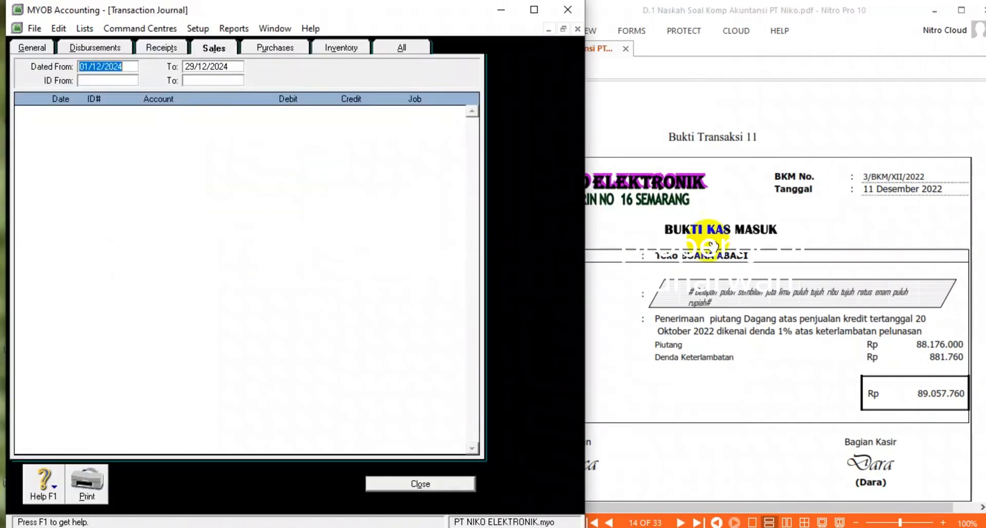
pyautogui.click(741, 235)
pyautogui.scroll(-2, 758, 221)
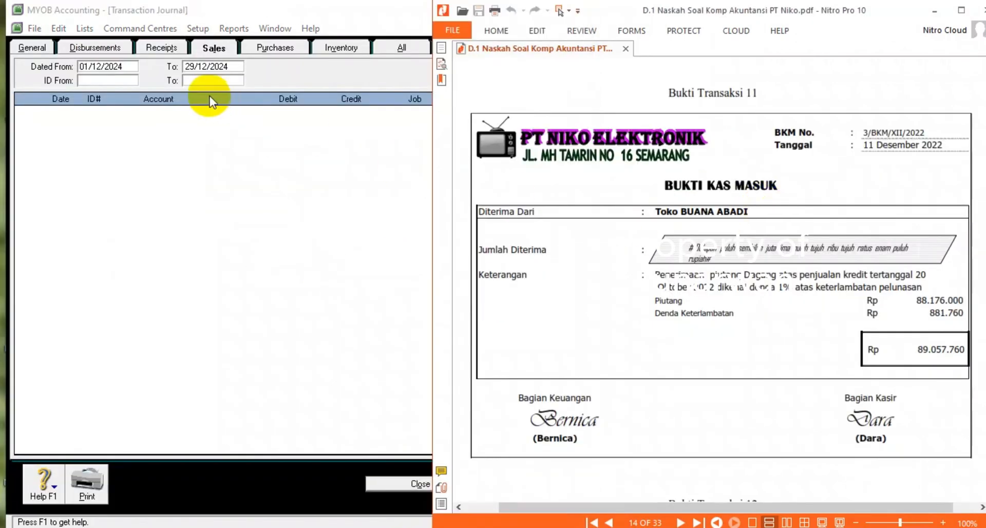
pyautogui.click(127, 68)
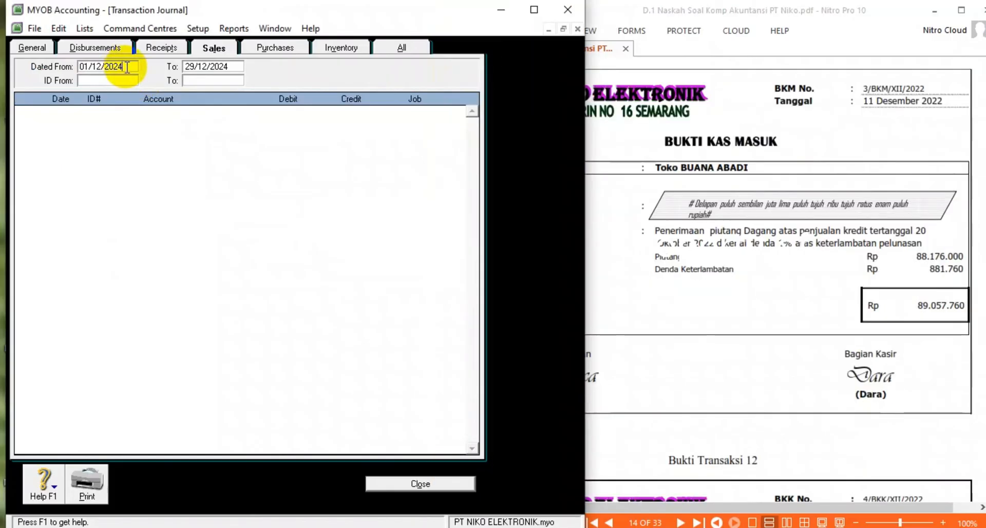
pyautogui.press('Tab')
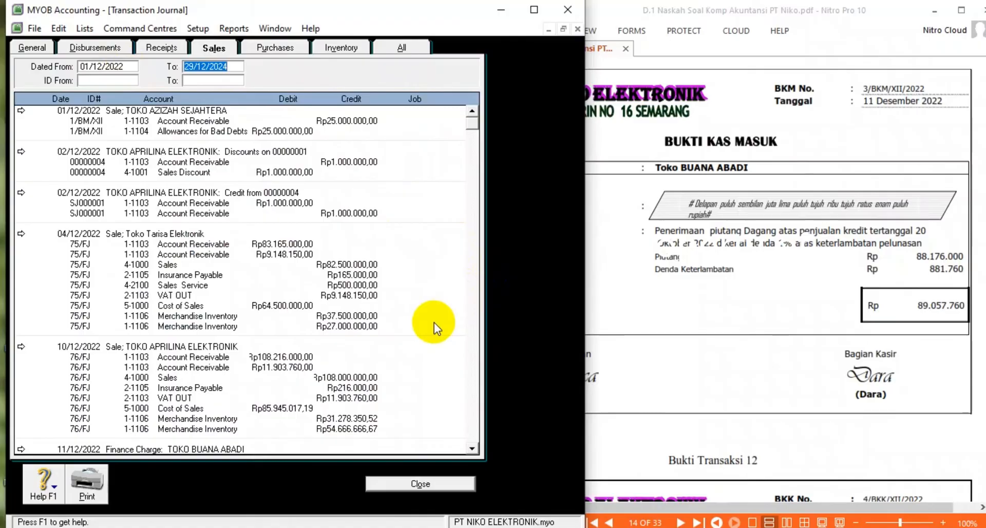
pyautogui.scroll(-1, 431, 309)
pyautogui.scroll(1, 360, 302)
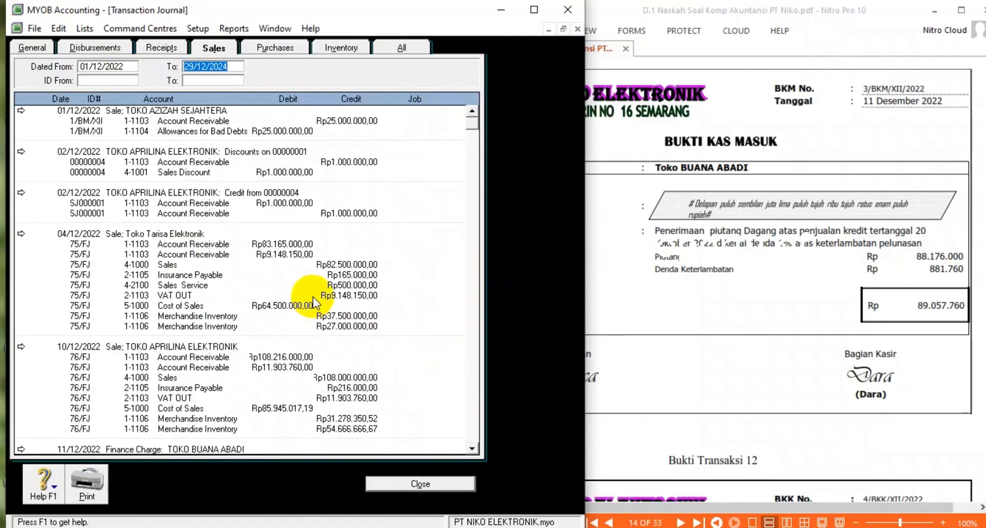
pyautogui.click(833, 226)
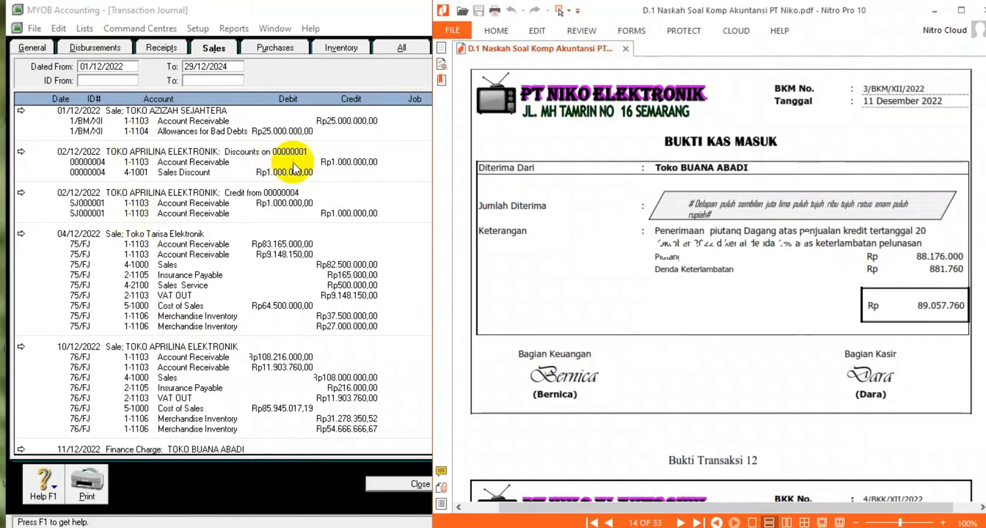
pyautogui.scroll(1, 714, 180)
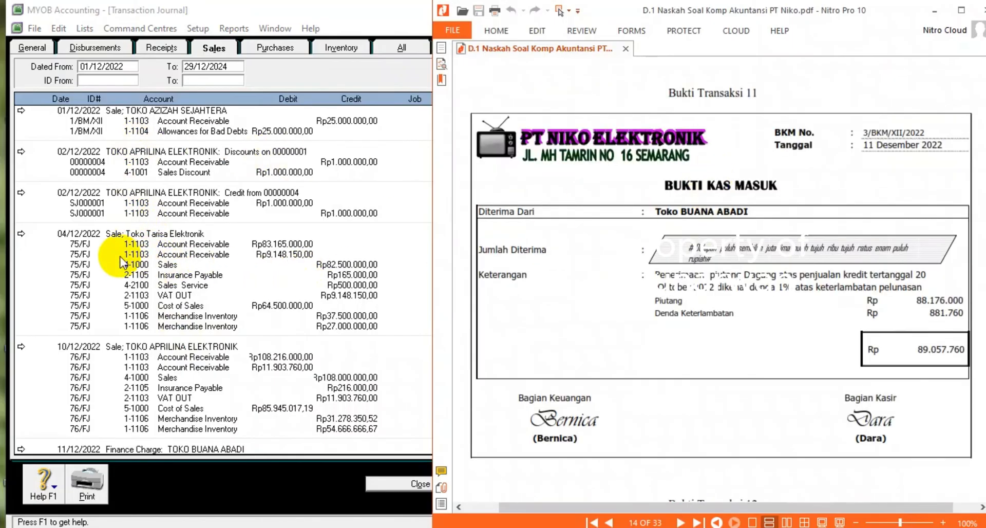
pyautogui.scroll(-1, 117, 261)
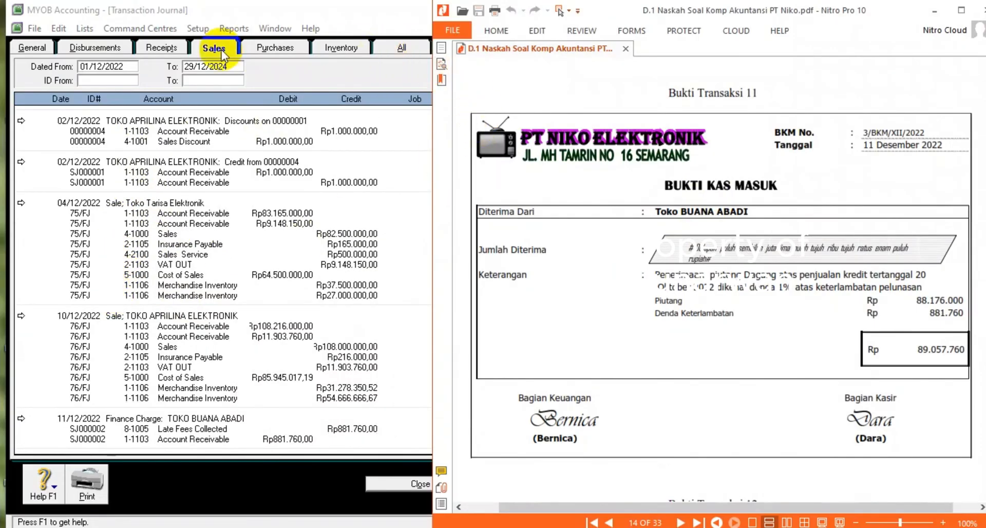
# - Examine the journal of all transactions from 01/12/2022 through to the TOKO BUANA ABADI payment and finance charge entries
pyautogui.click(409, 48)
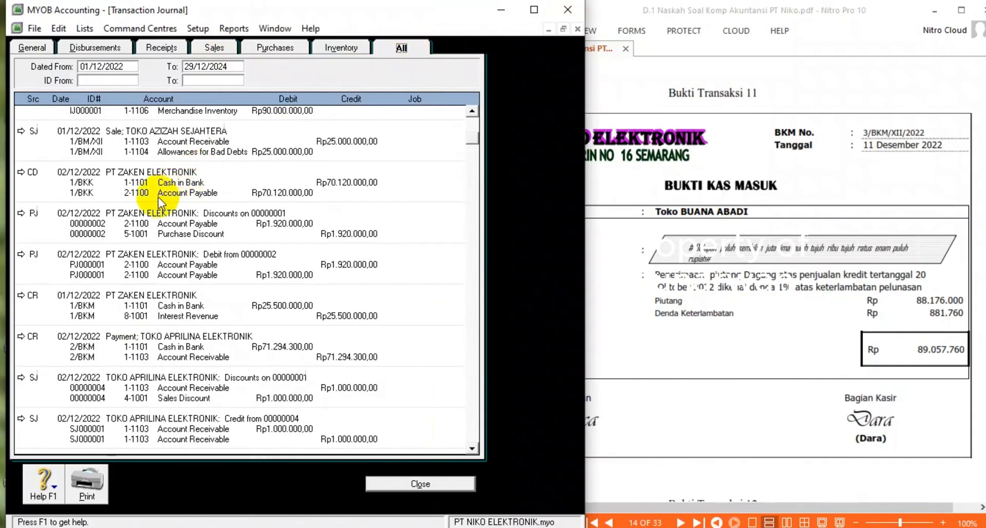
pyautogui.scroll(1, 159, 201)
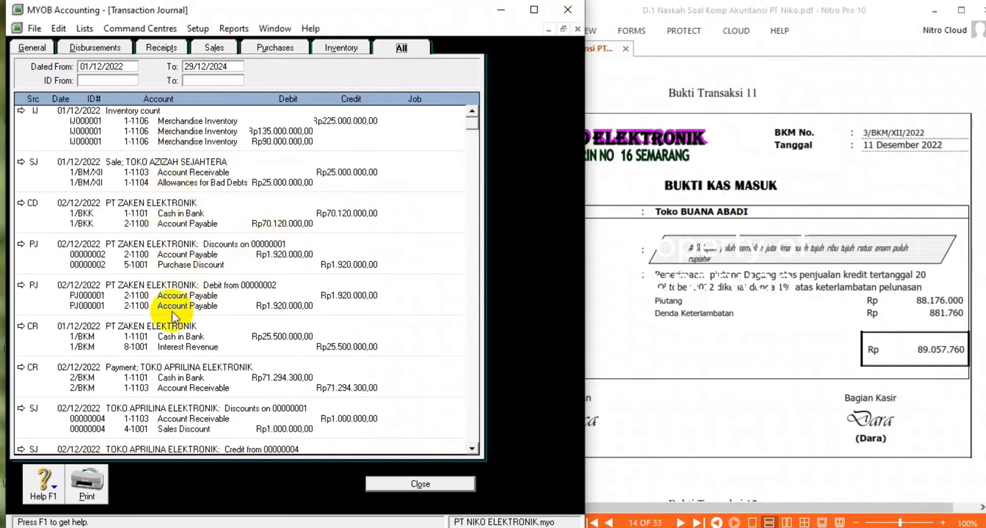
pyautogui.scroll(-3, 171, 359)
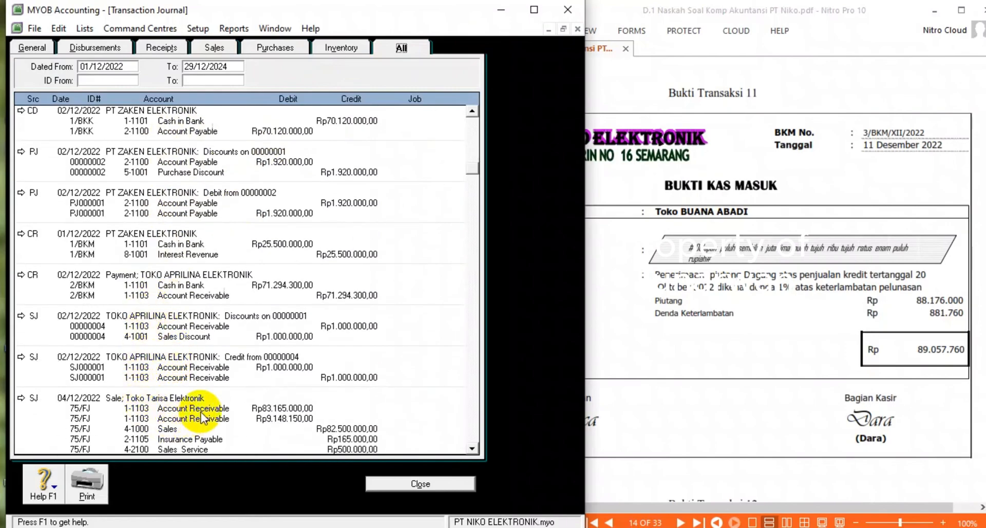
pyautogui.scroll(-2, 201, 417)
pyautogui.scroll(-2, 201, 417)
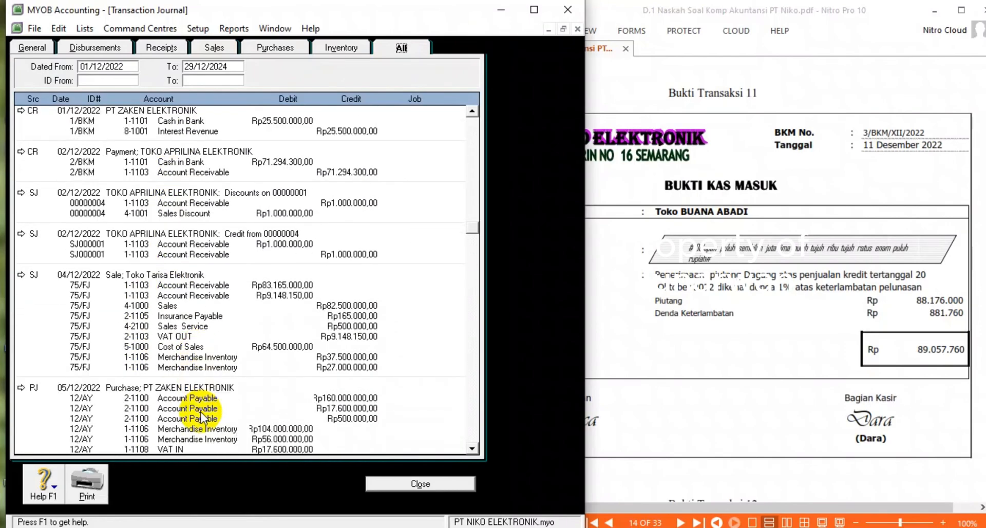
pyautogui.scroll(-5, 202, 417)
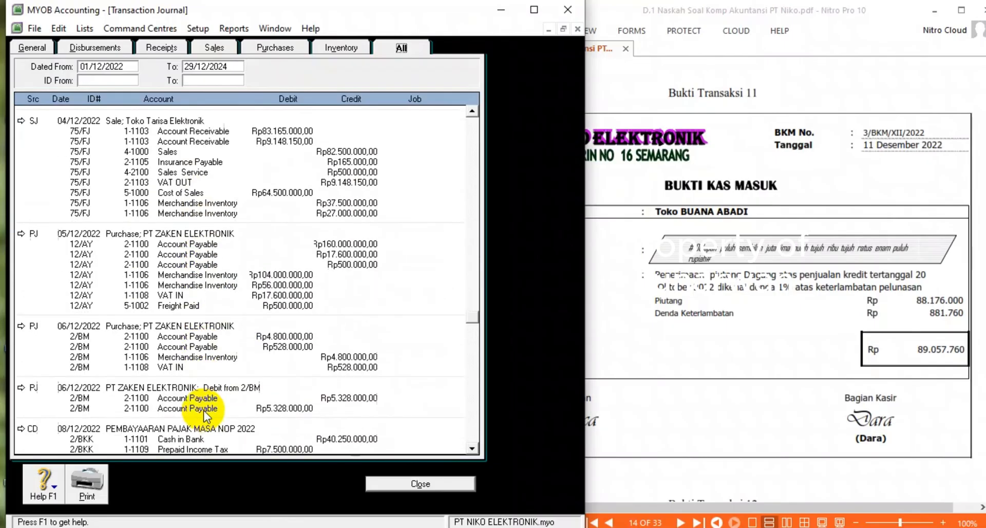
pyautogui.scroll(-3, 207, 416)
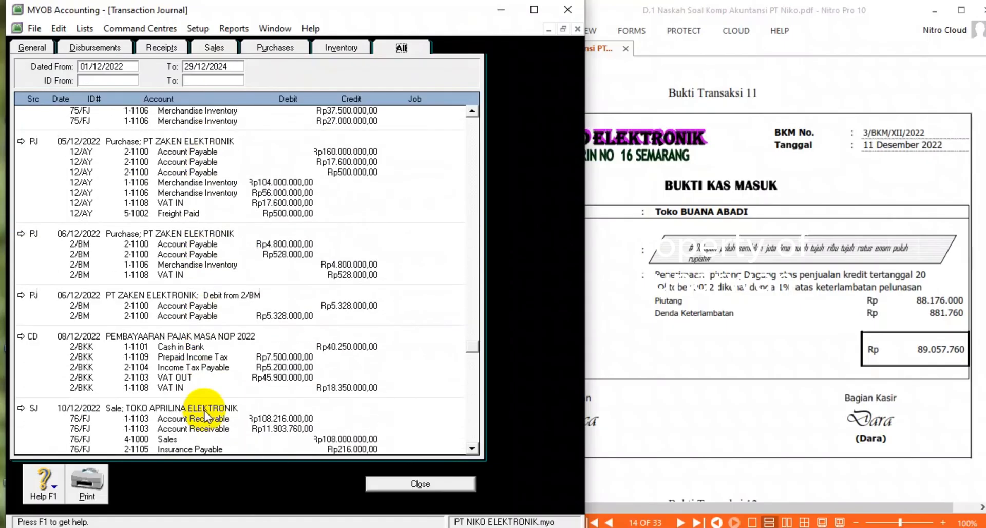
pyautogui.scroll(-4, 205, 415)
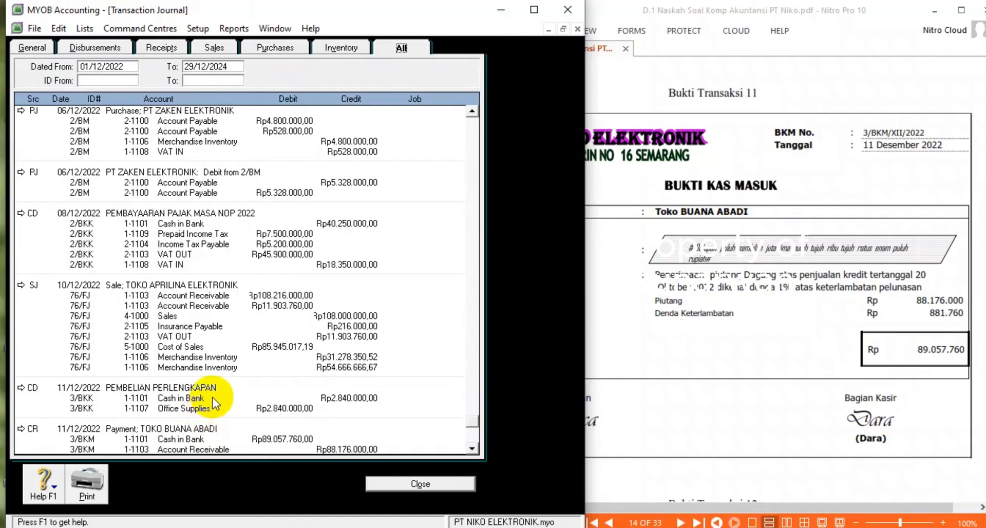
pyautogui.scroll(-2, 212, 398)
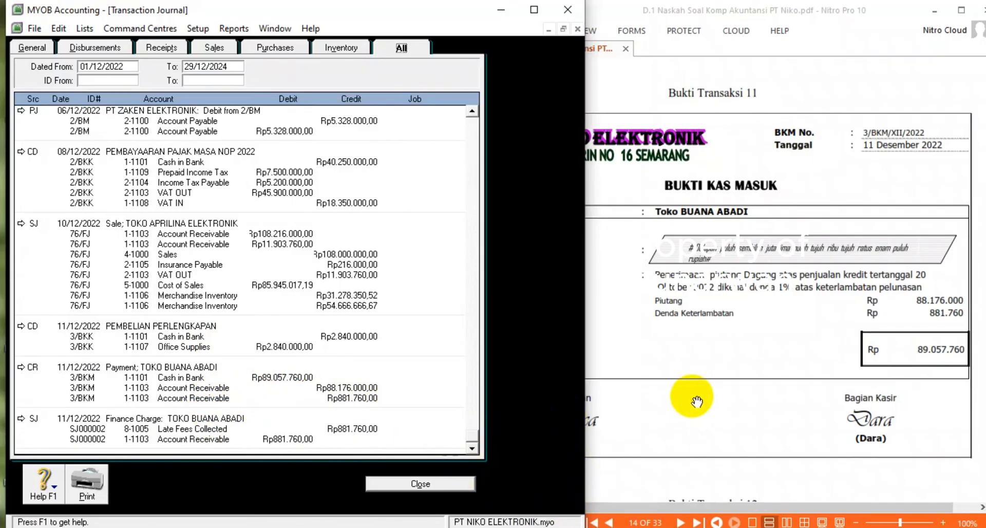
# - Bring up Bukti Transaksi 12 in the PDF, close the journal and start a Pay Bills entry for PT ZAKEN ELEKTRONIK
pyautogui.click(696, 287)
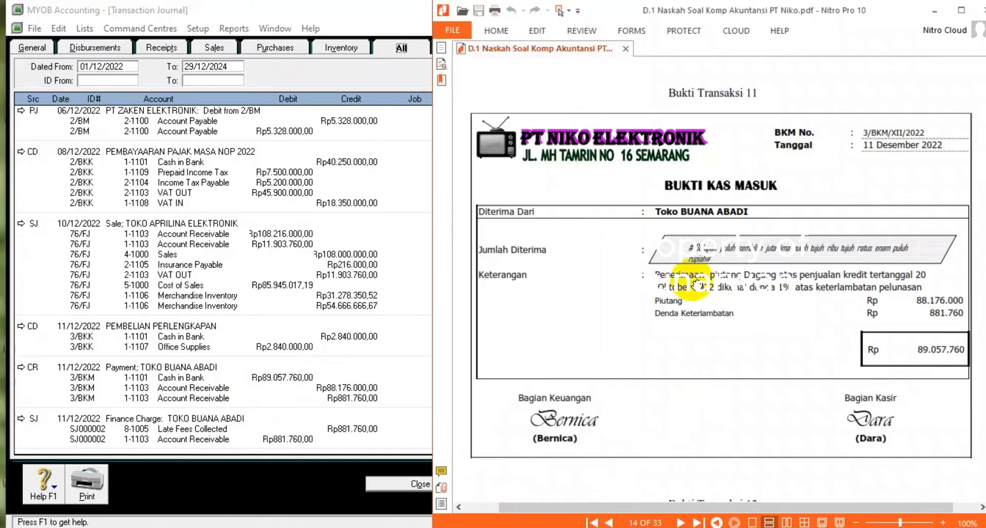
pyautogui.scroll(-6, 696, 286)
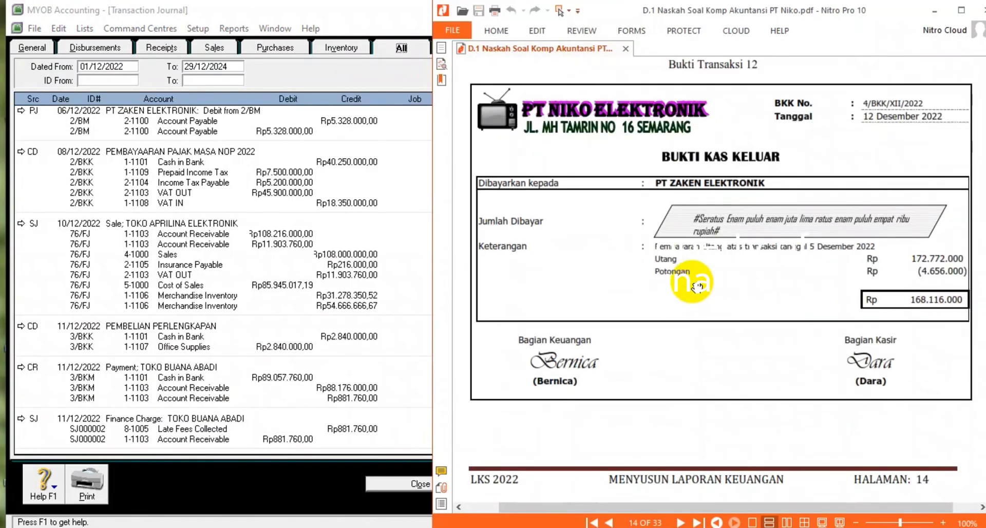
pyautogui.click(405, 485)
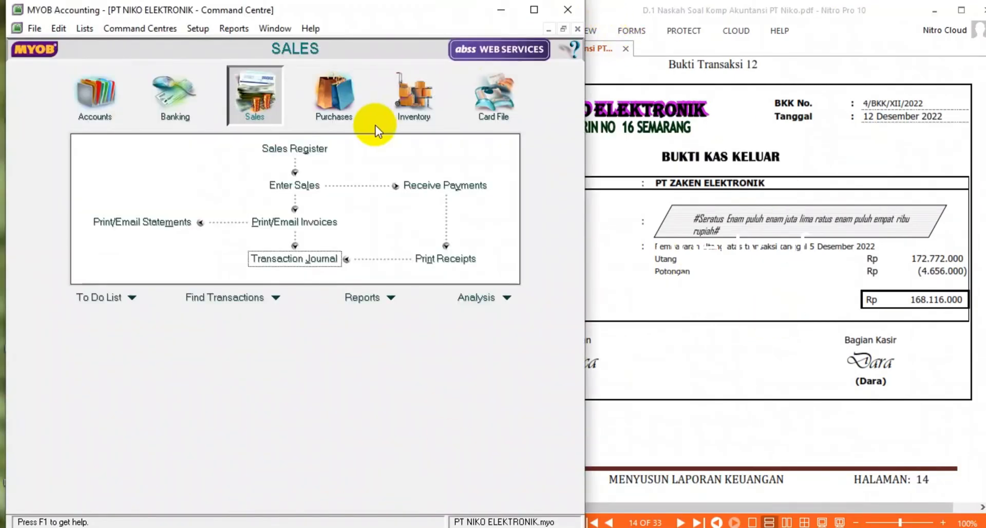
pyautogui.click(329, 110)
pyautogui.click(445, 186)
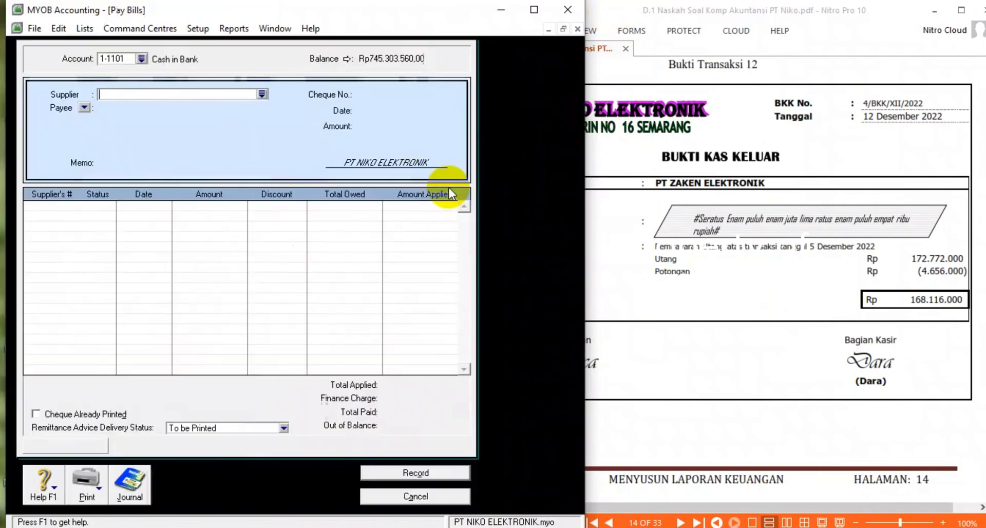
pyautogui.click(262, 94)
pyautogui.doubleClick(167, 195)
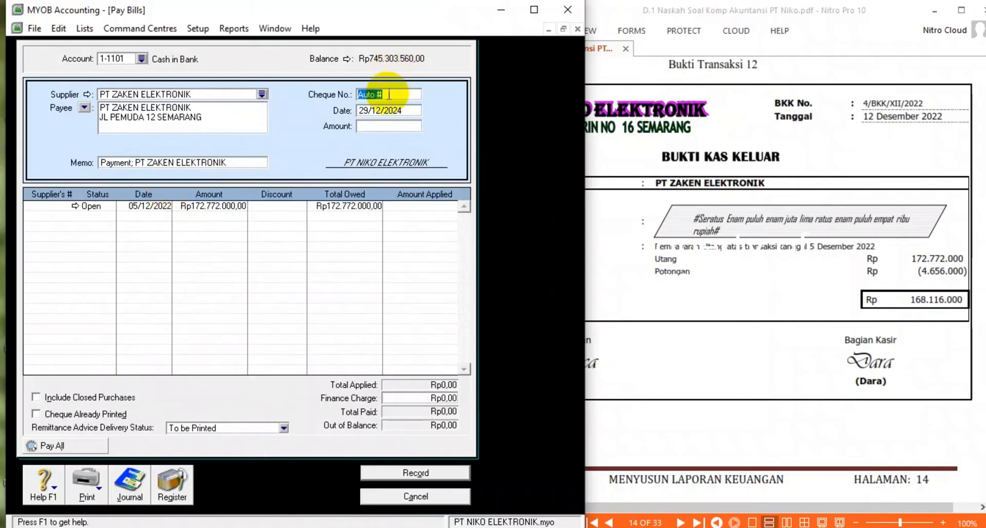
# - Set the bill payment's cheque number to 4/BKK, the date to 12/12/2022 and the amount to Rp168.116.000
pyautogui.write('4')
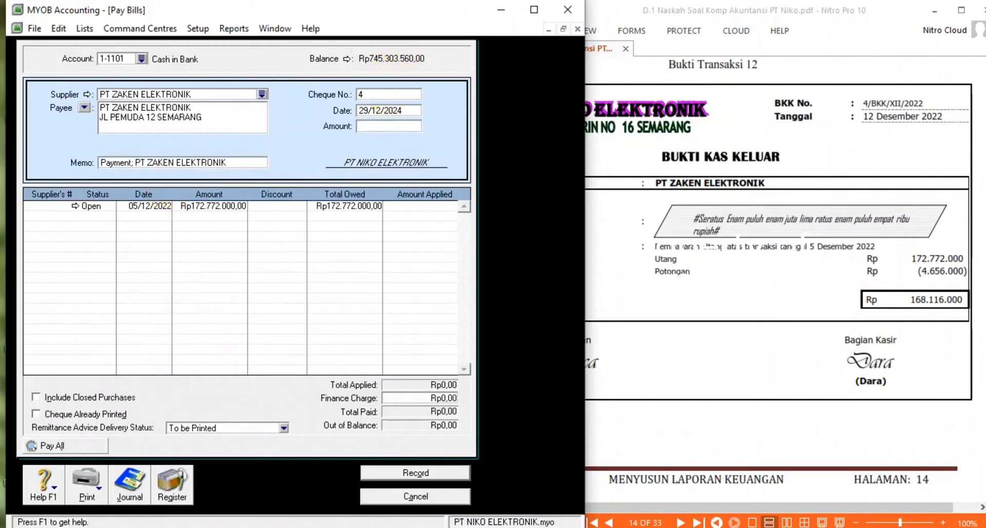
pyautogui.write('/BKK')
pyautogui.press('Tab')
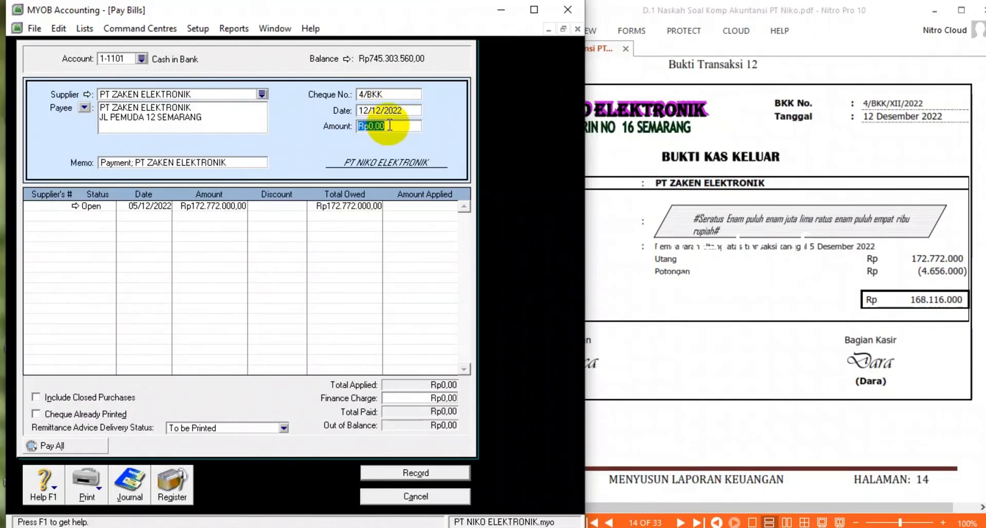
pyautogui.write('168.116.')
pyautogui.write('000')
pyautogui.press('Tab')
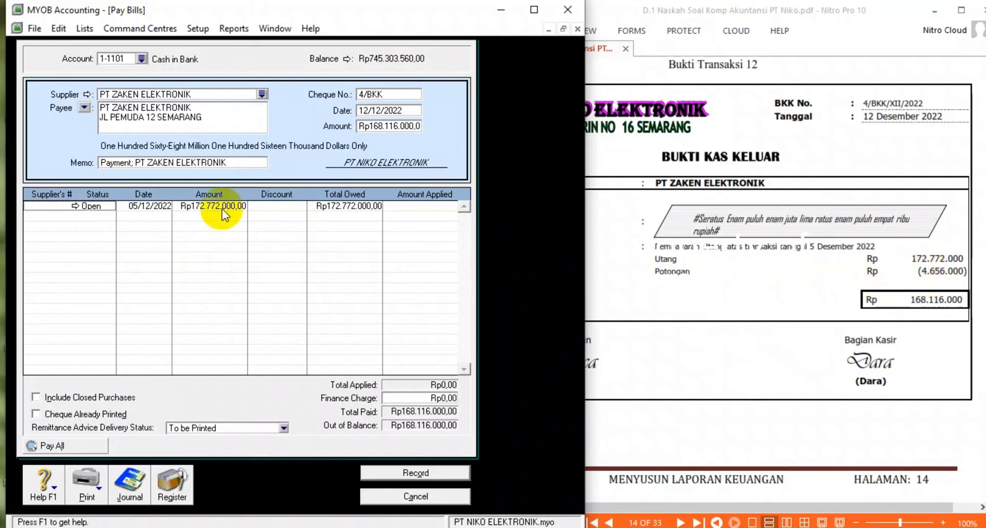
# - Enter a Rp4.656.000 discount on the 05/12/2022 purchase and apply Rp168.116.000 to it
pyautogui.click(280, 208)
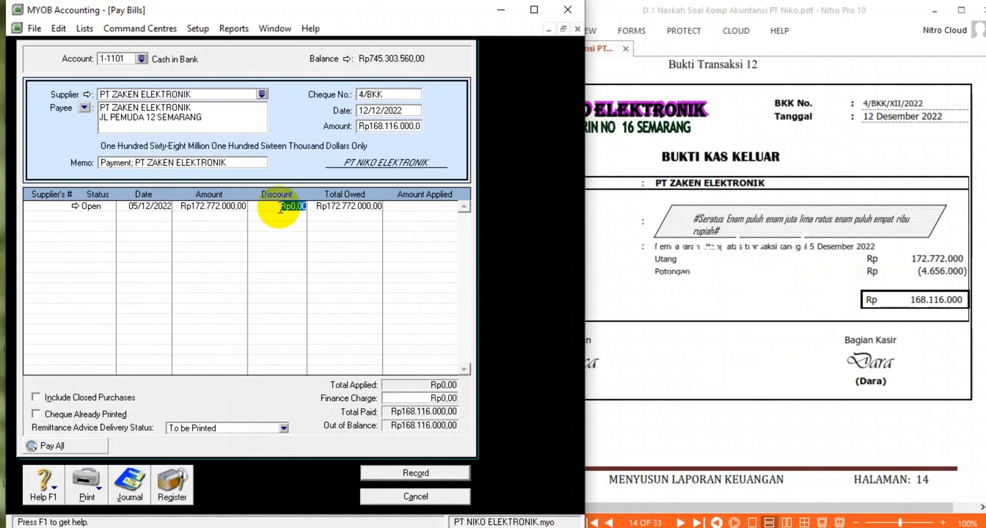
pyautogui.write('4.')
pyautogui.write('656.')
pyautogui.write('000')
pyautogui.press('Tab')
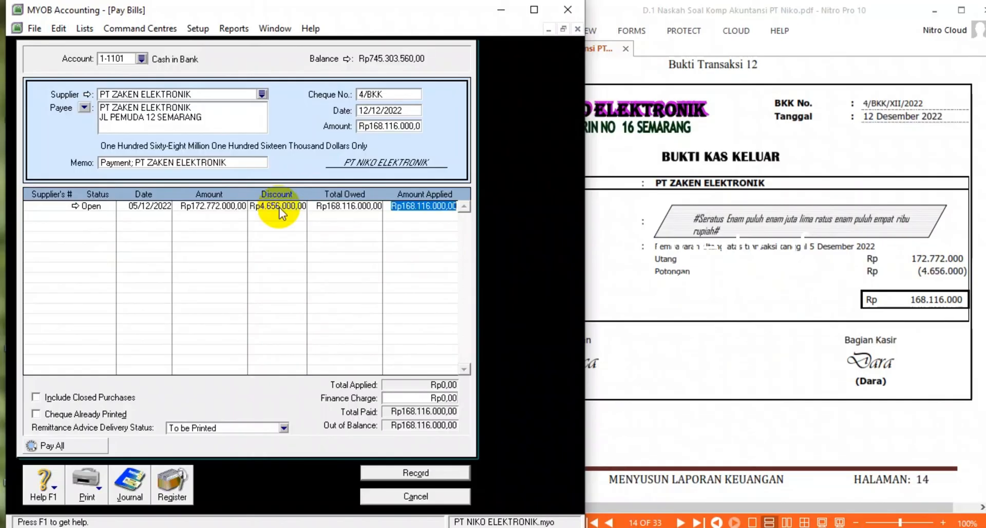
pyautogui.press('Tab')
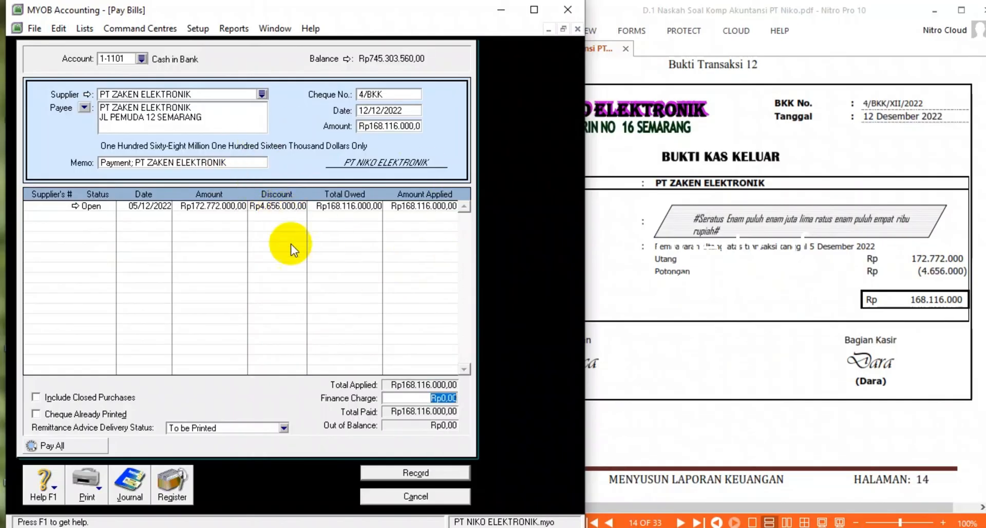
# - Review the payment's transaction recap, then record the PT ZAKEN ELEKTRONIK payment with printing of the debit memo postponed
pyautogui.hotkey('ctrl', 'r')
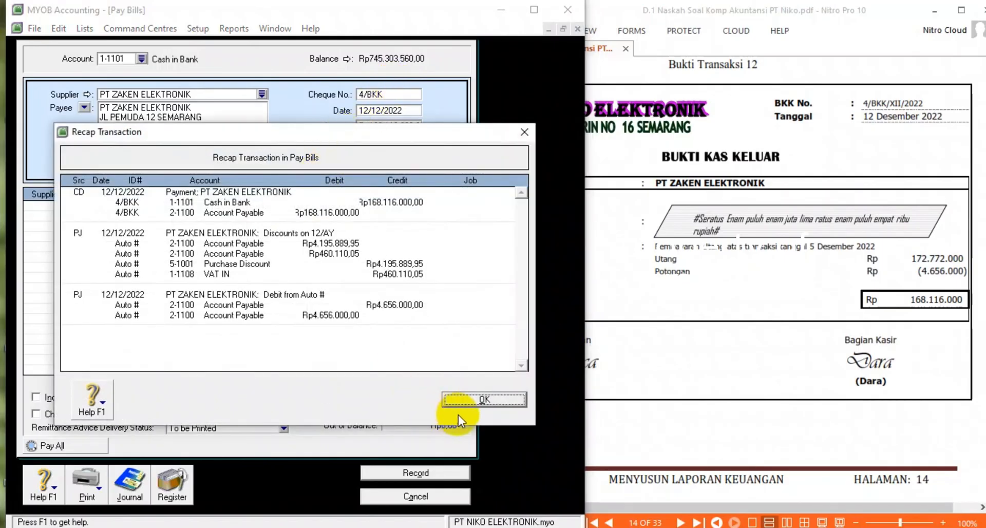
pyautogui.click(474, 400)
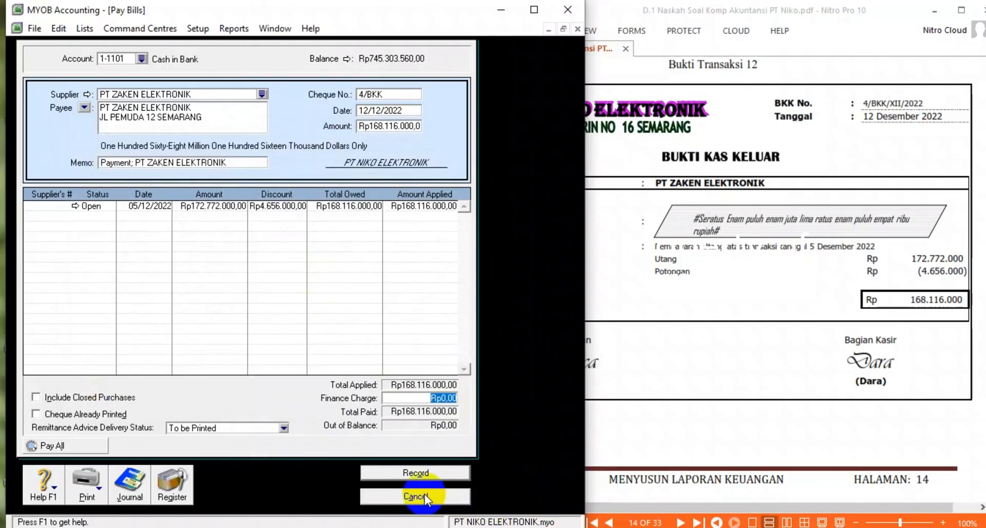
pyautogui.click(416, 473)
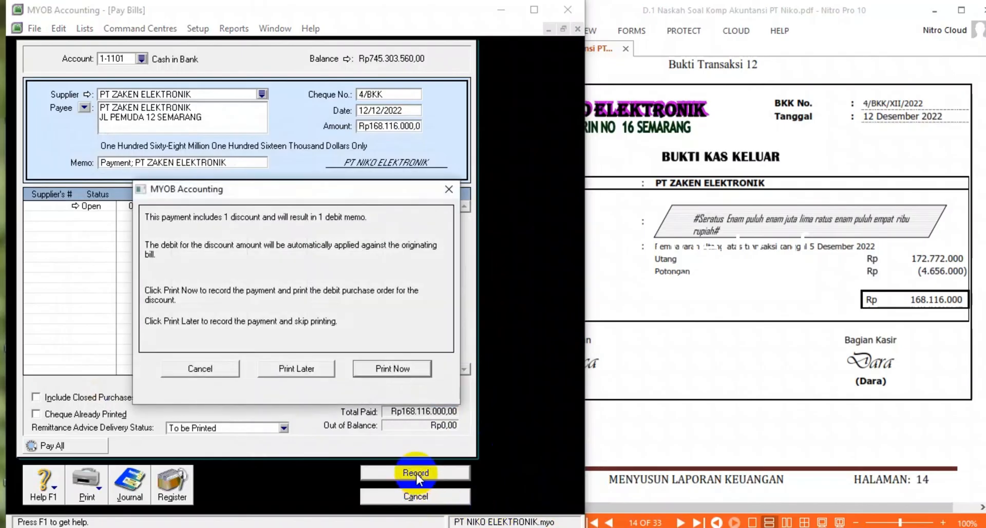
pyautogui.click(298, 367)
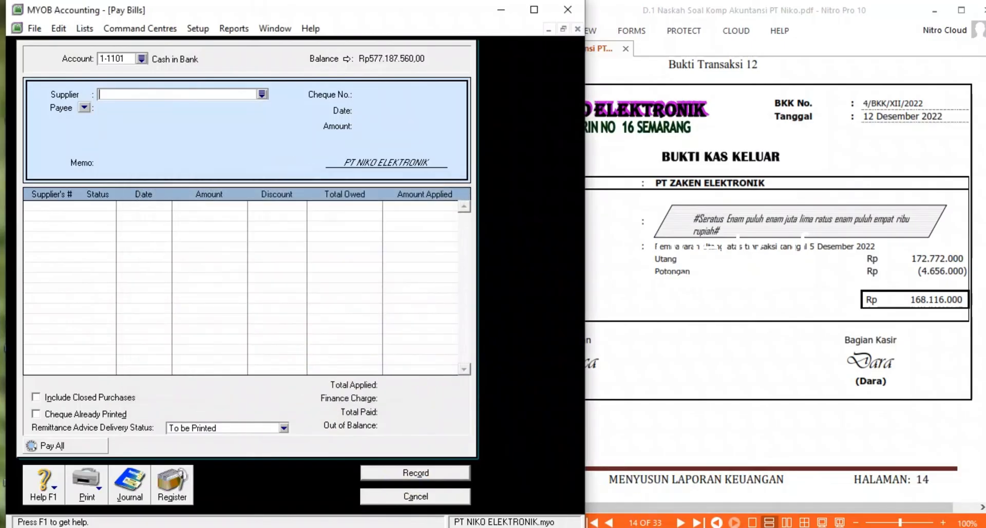
# - Bring up Bukti Transaksi 13 in the PDF and close the Pay Bills window
pyautogui.click(611, 347)
pyautogui.scroll(-5, 611, 355)
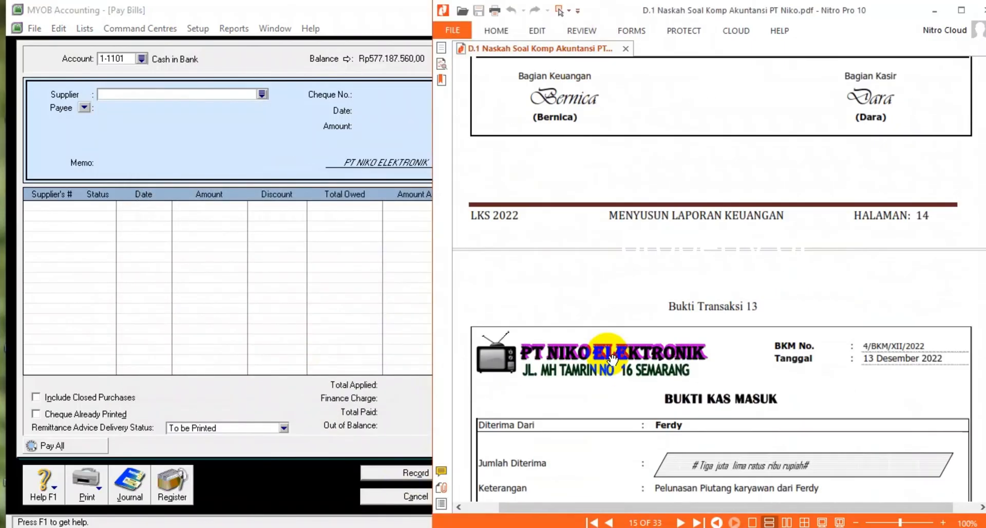
pyautogui.scroll(-4, 611, 358)
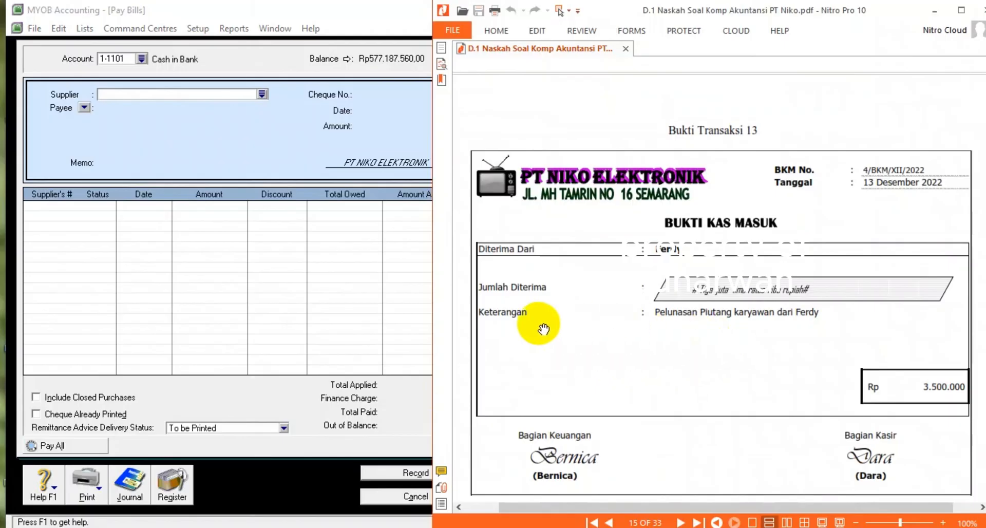
pyautogui.click(224, 133)
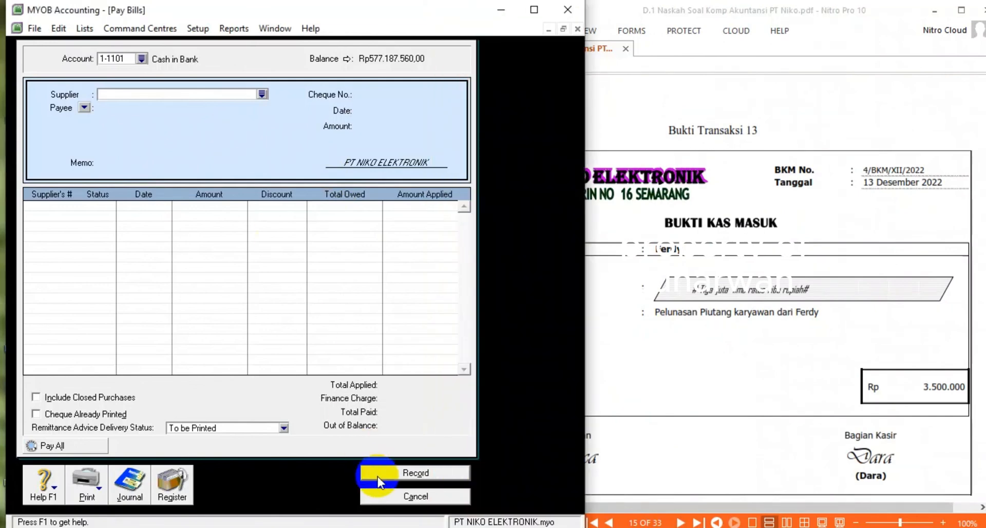
pyautogui.click(437, 497)
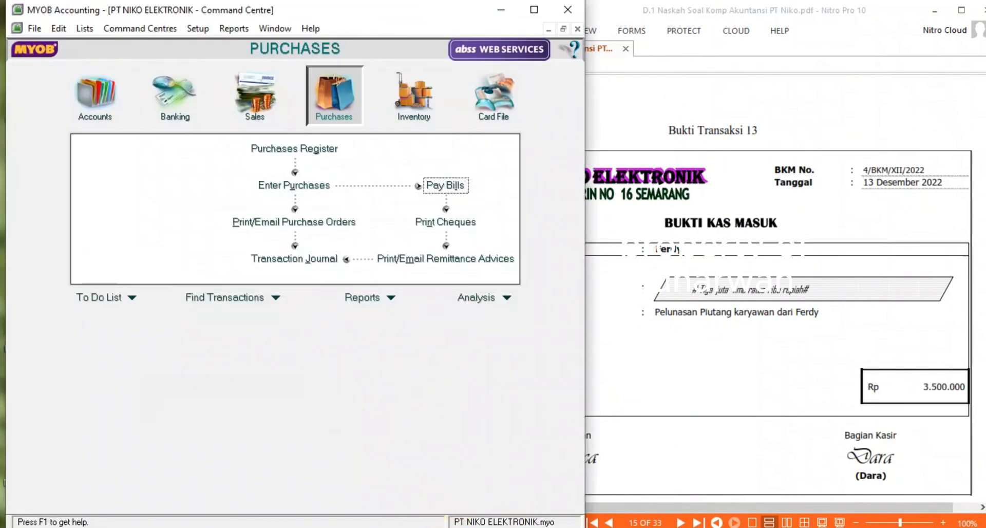
# - Start a Receive Money entry deposited to account 1-1101 Cash in Bank
pyautogui.click(174, 98)
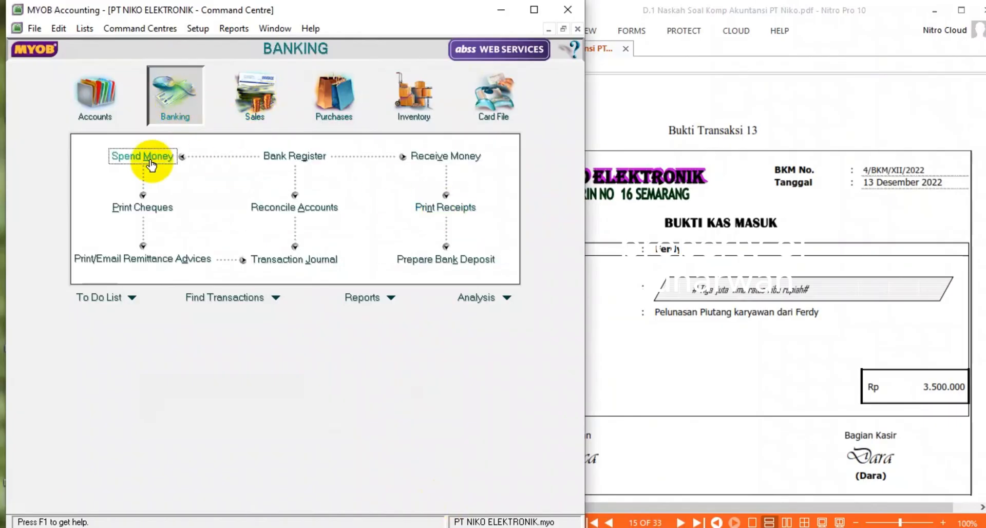
pyautogui.click(442, 157)
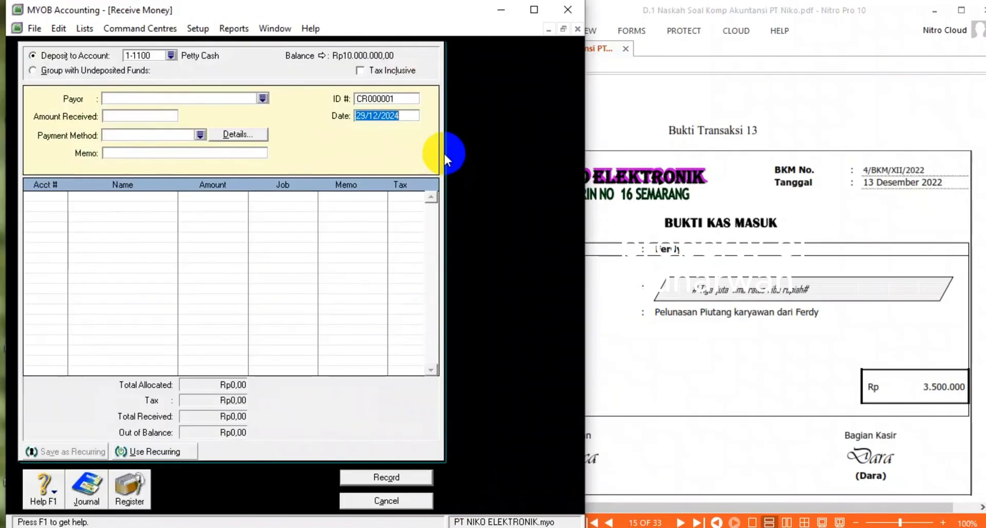
pyautogui.click(171, 55)
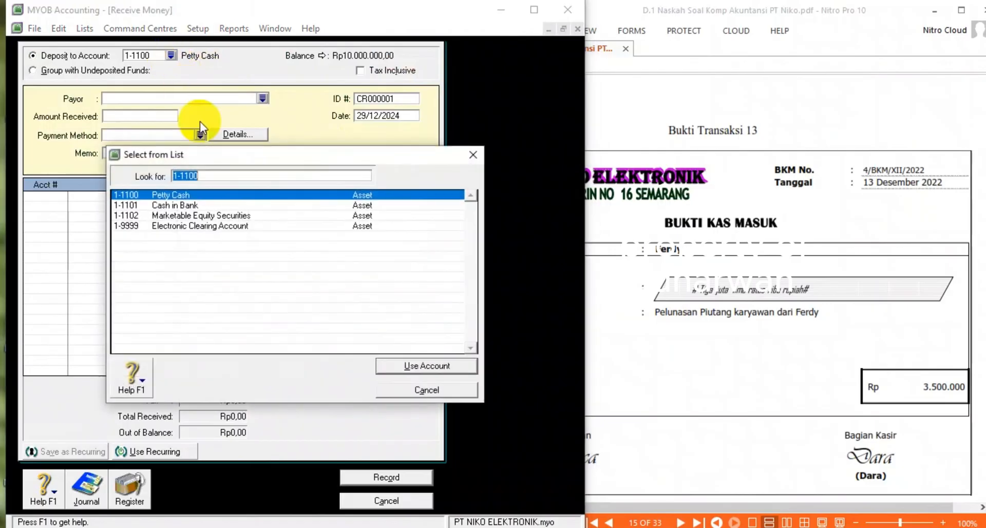
pyautogui.doubleClick(193, 205)
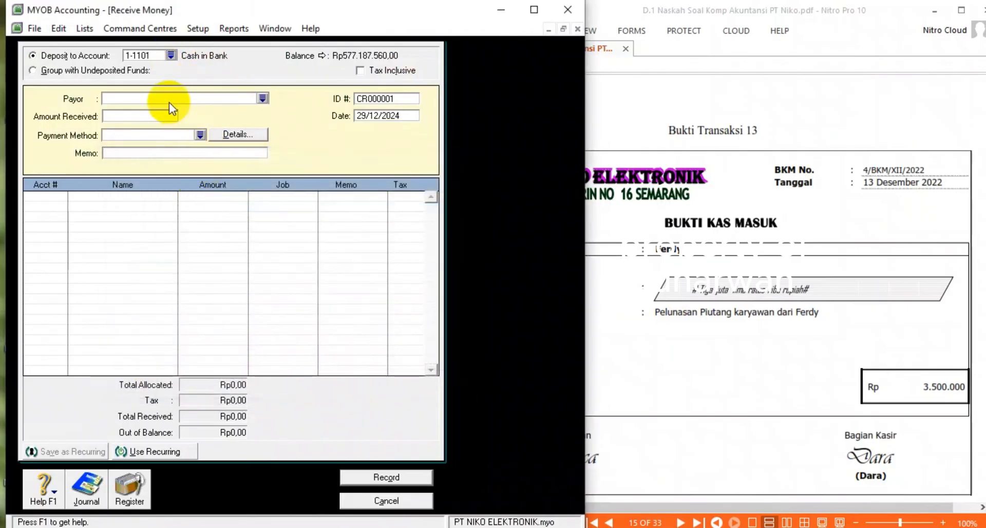
# - Give the receipt the ID 4/BKM, the date 13/12/2022 and the memo PELUNASAN PIUTANG KARYAWAN
pyautogui.click(398, 100)
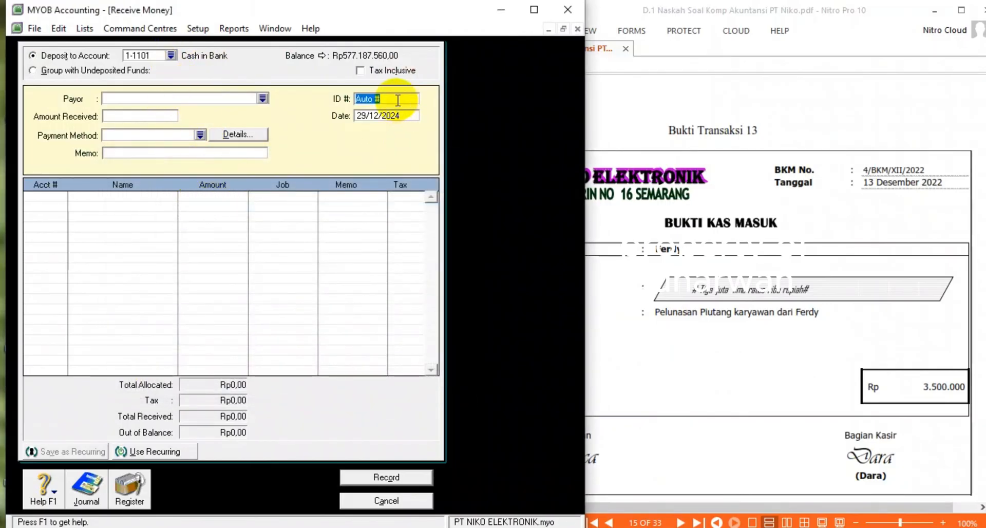
pyautogui.write('4/BKM')
pyautogui.press('Tab')
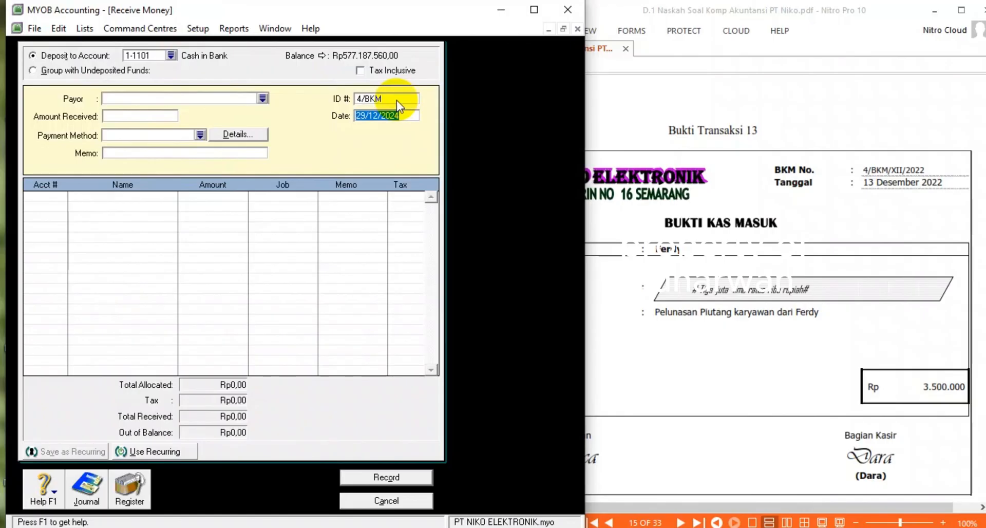
pyautogui.write('13')
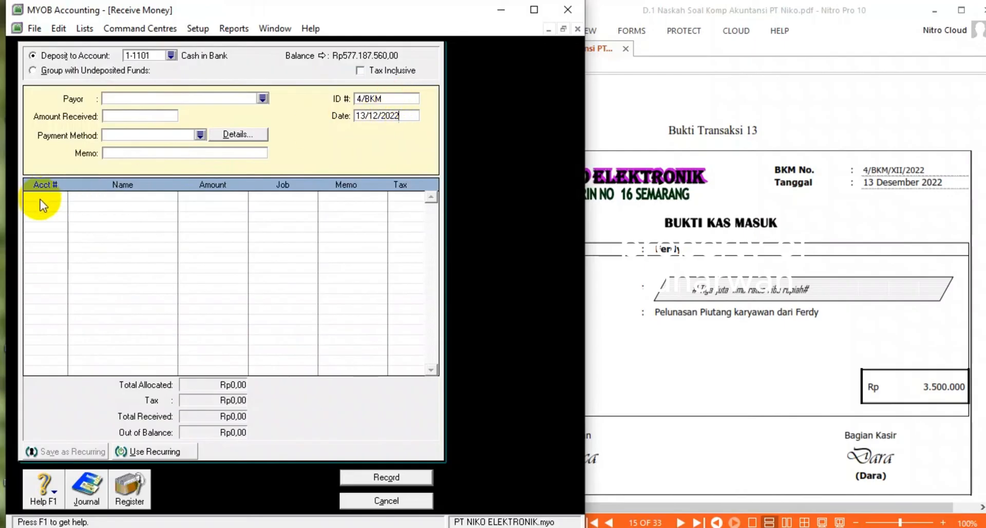
pyautogui.click(128, 152)
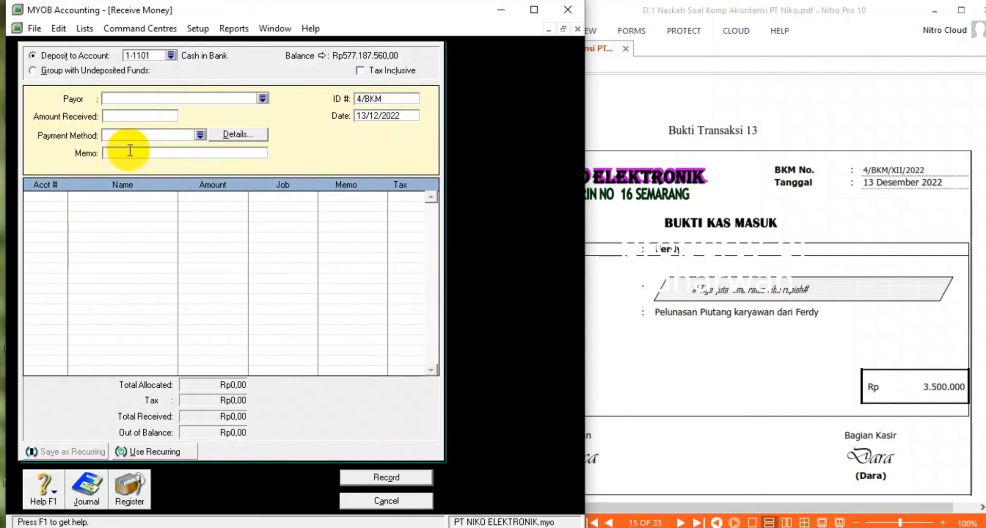
pyautogui.write('PELUNASAN PIUTANG')
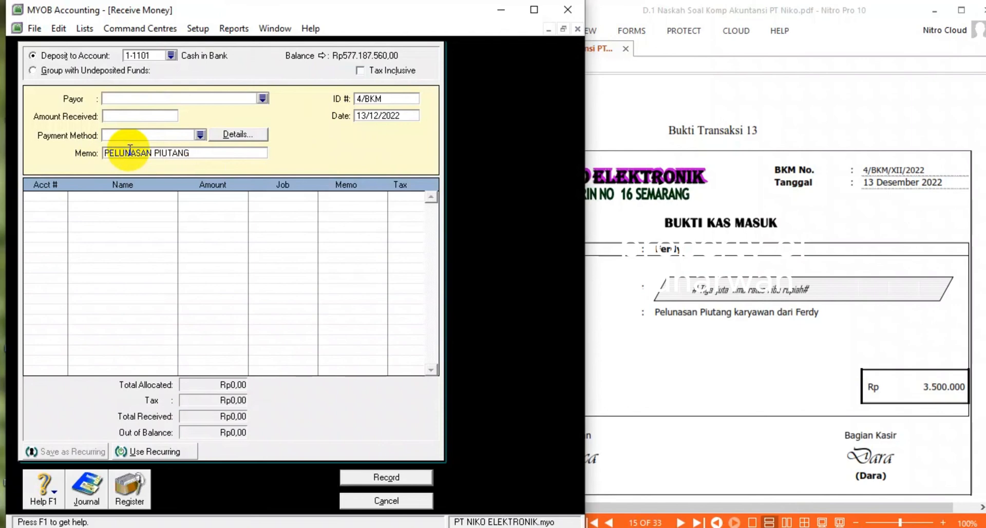
pyautogui.write(' KARYAWAN')
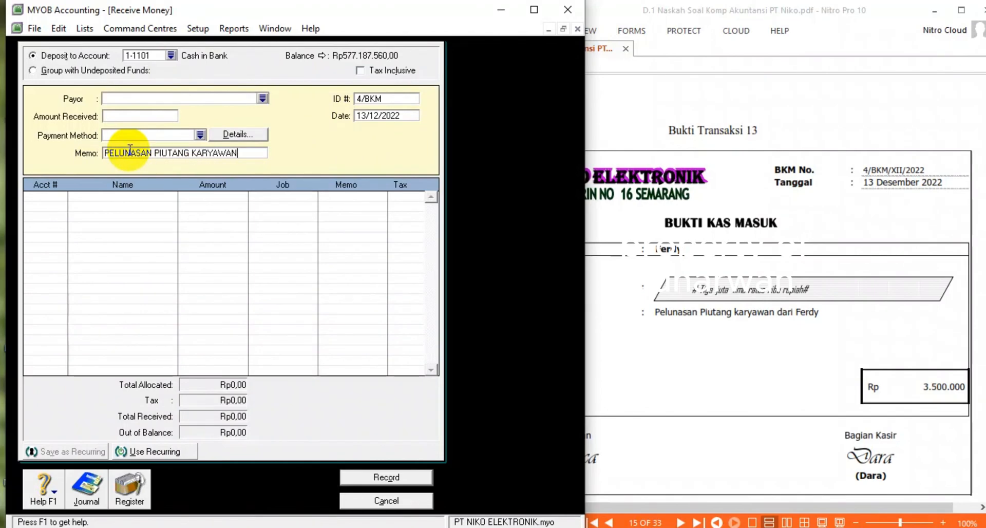
# - Allocate Rp3.500.000 of the receipt to account 1-1105 Employee Receivable
pyautogui.click(57, 203)
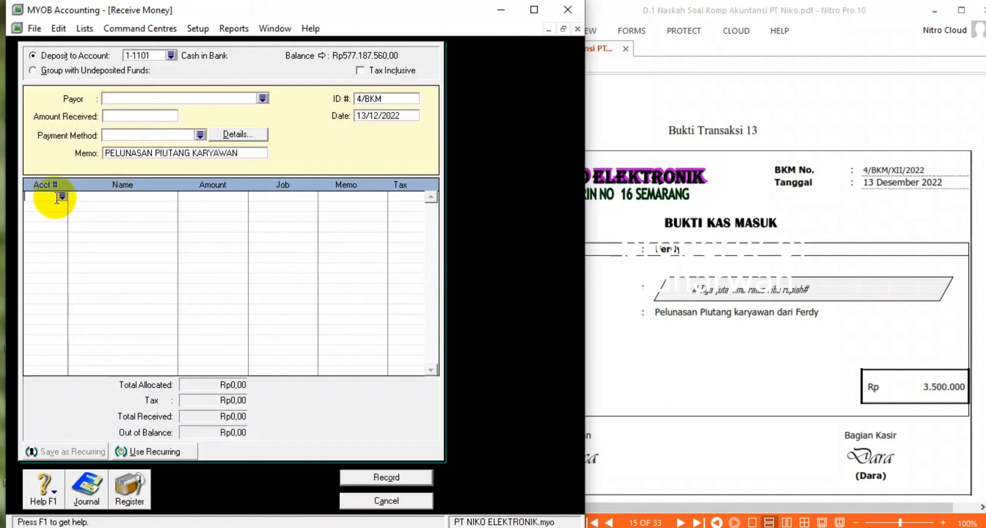
pyautogui.click(62, 197)
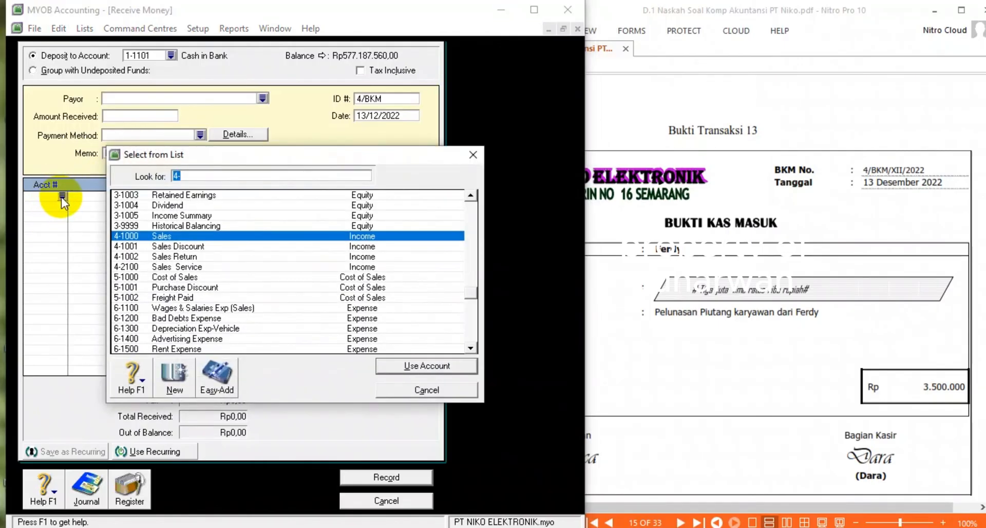
pyautogui.scroll(12, 218, 277)
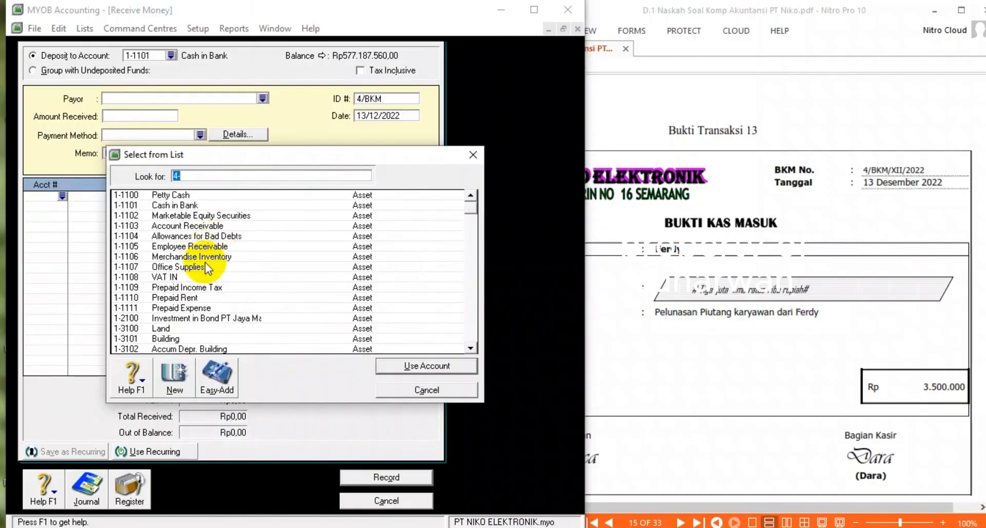
pyautogui.write('1-1105')
pyautogui.doubleClick(211, 248)
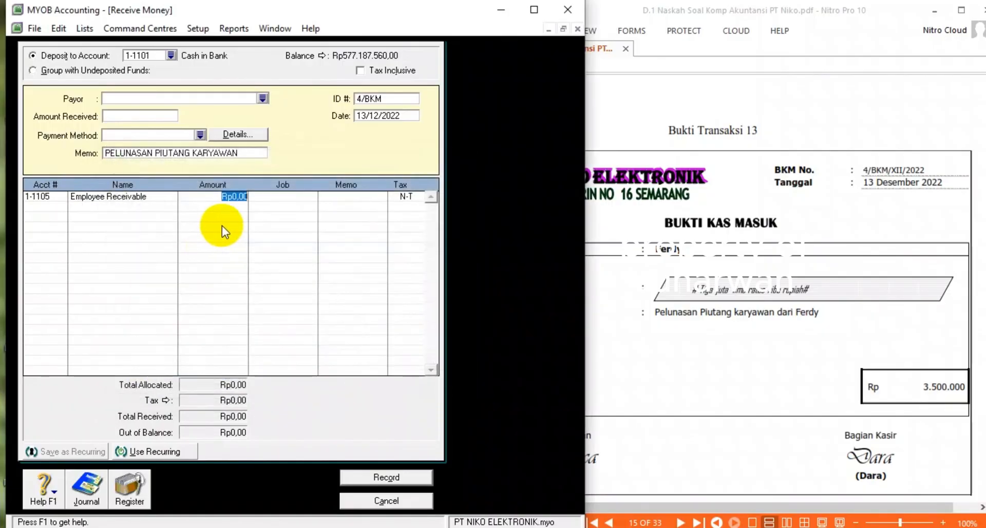
pyautogui.write('3.')
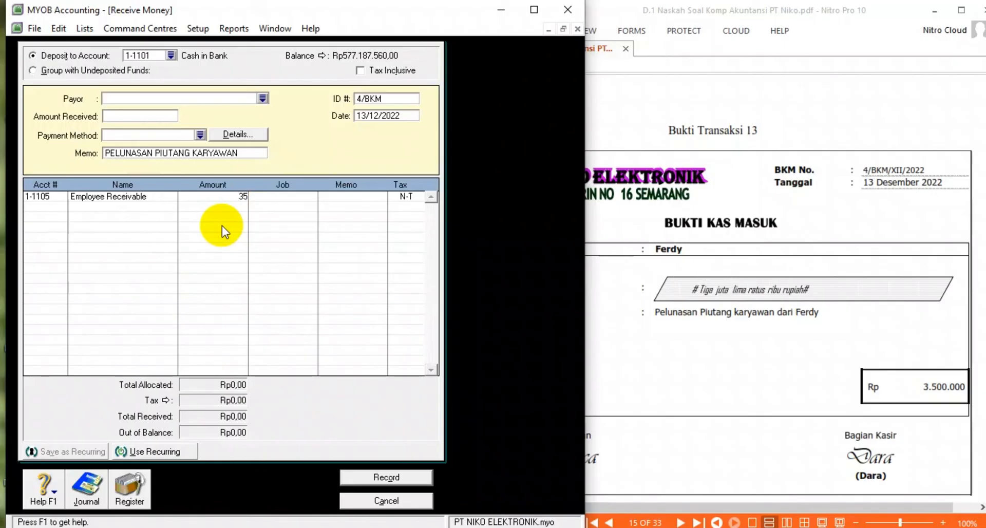
pyautogui.write('500.000')
pyautogui.press('Tab')
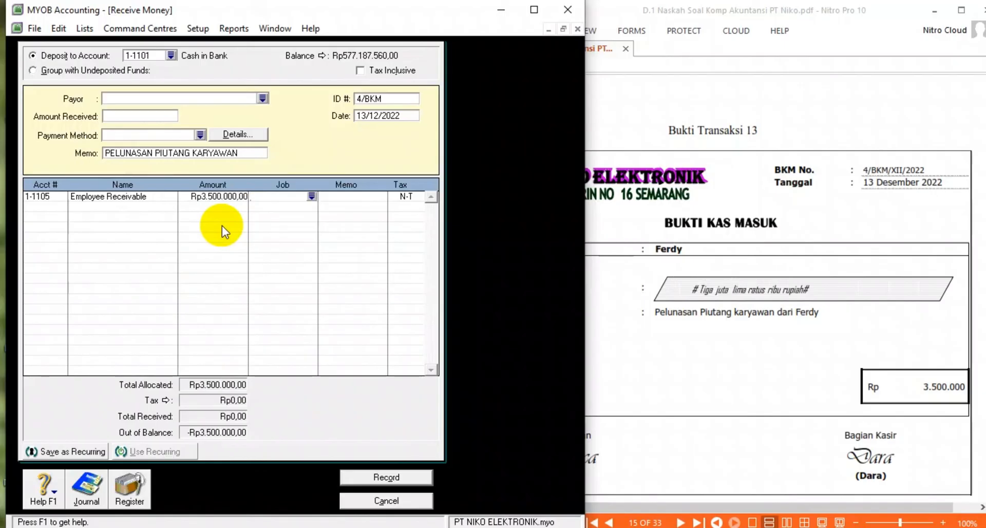
# - Fill in Rp3.500.000 as the amount received and record the receipt
pyautogui.click(123, 115)
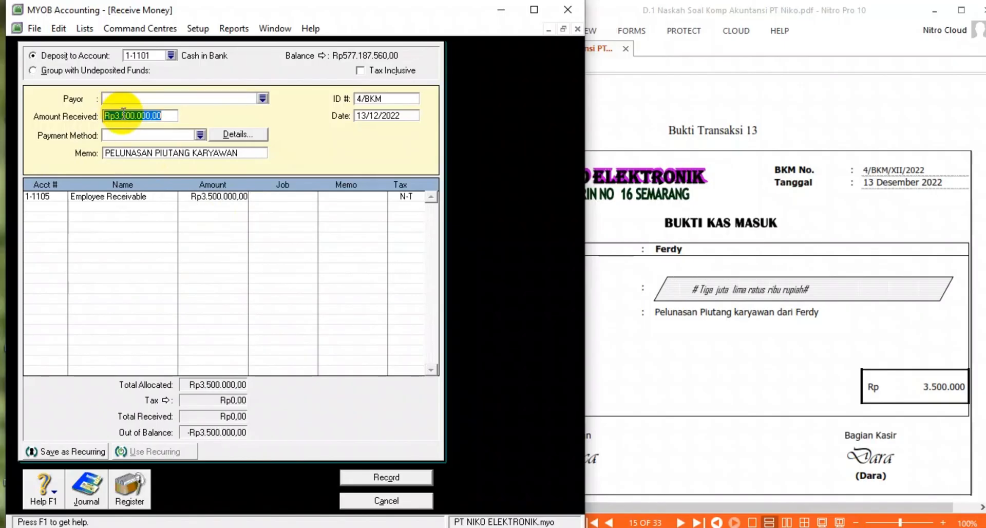
pyautogui.press('Tab')
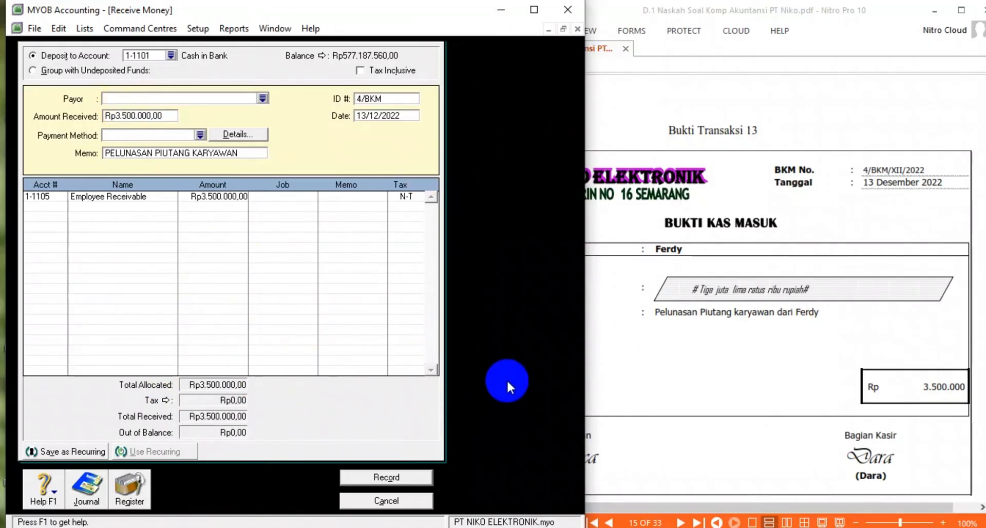
pyautogui.click(386, 479)
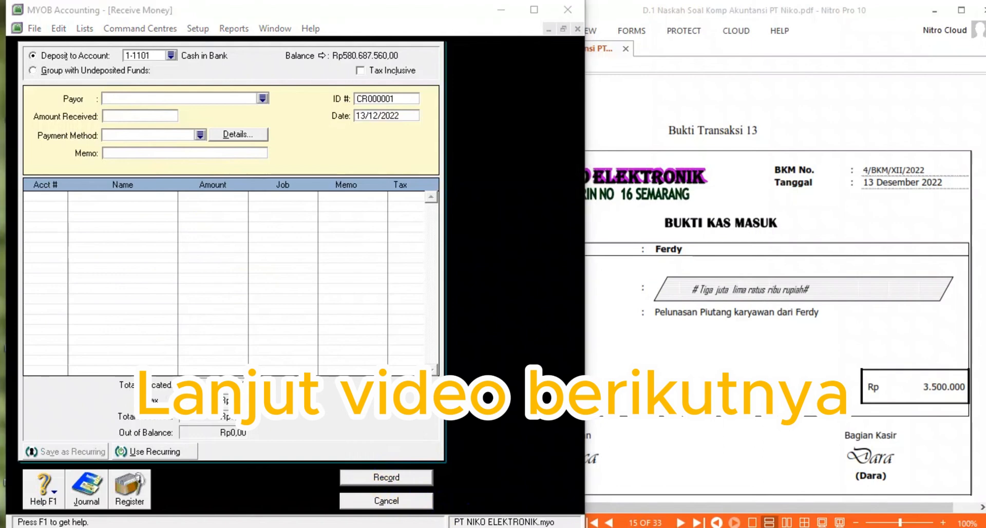
# - Close the Receive Money window and check the latest entries of all types in the Transaction Journal
pyautogui.click(359, 501)
pyautogui.click(297, 261)
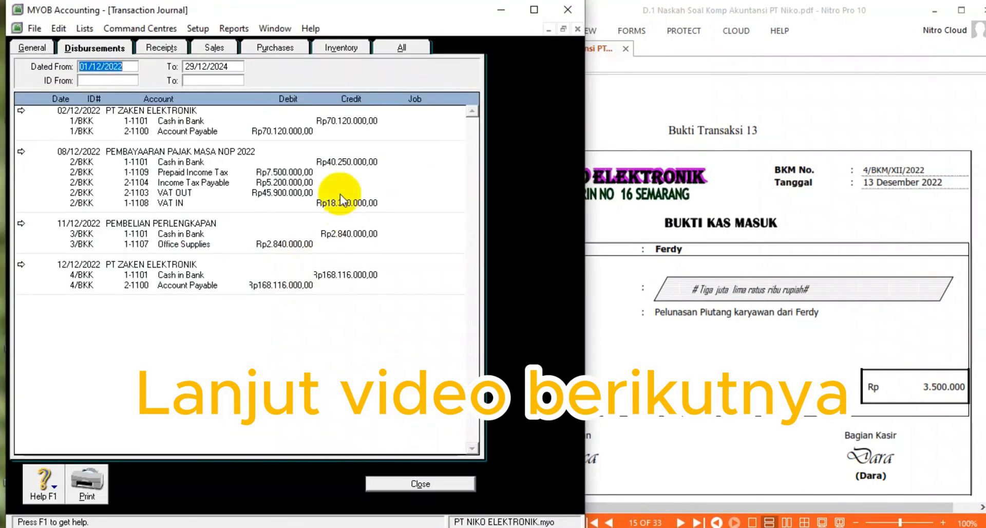
pyautogui.click(401, 48)
pyautogui.scroll(-15, 275, 288)
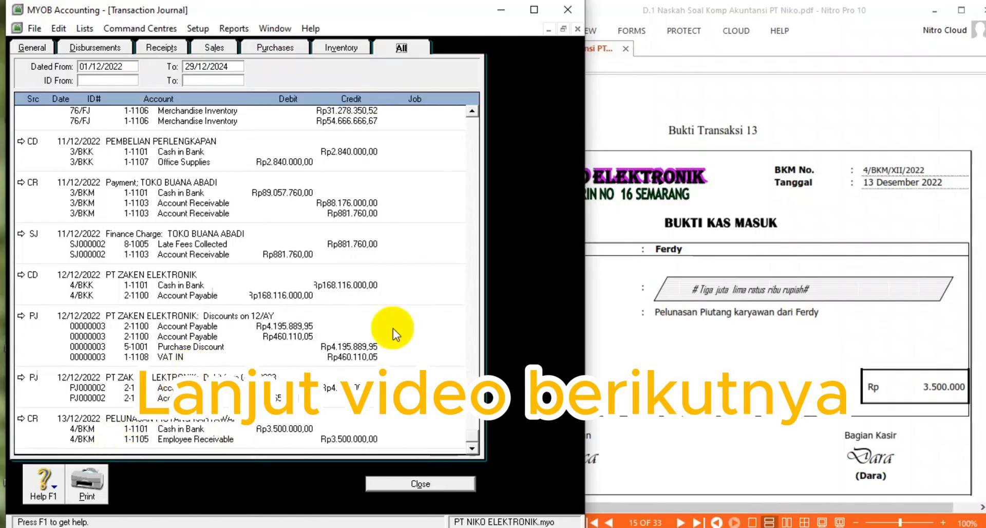
# - Switch to the PDF in Nitro Pro and look over Bukti Transaksi 13 and 14
pyautogui.click(775, 212)
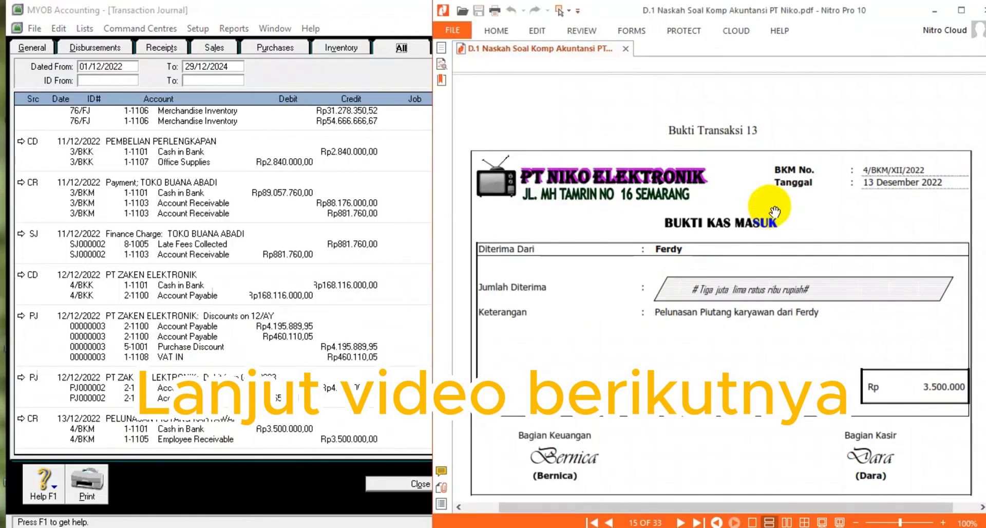
pyautogui.scroll(-6, 775, 211)
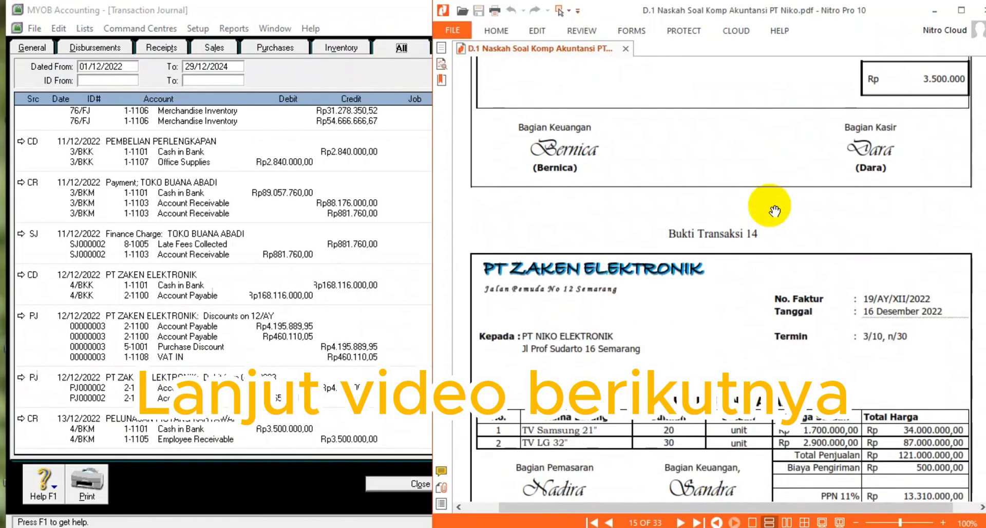
pyautogui.scroll(5, 775, 210)
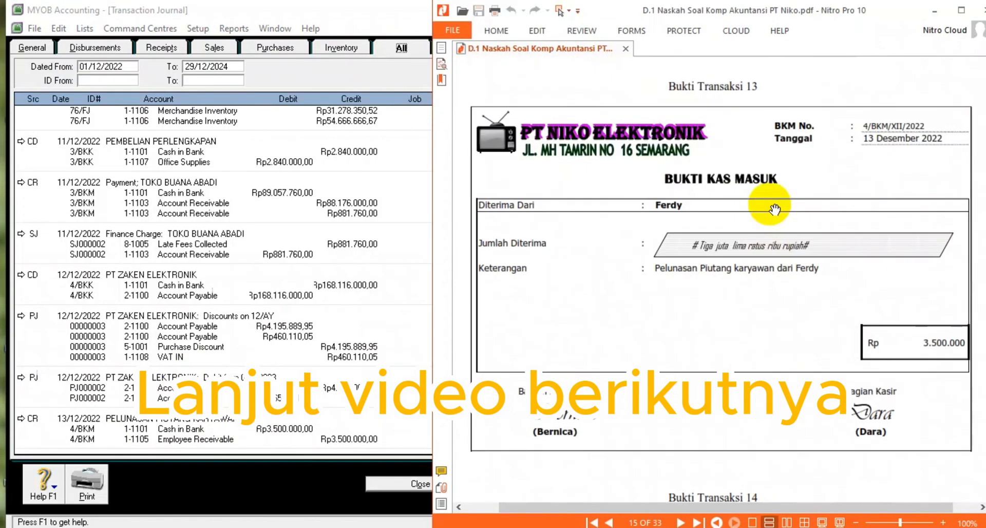